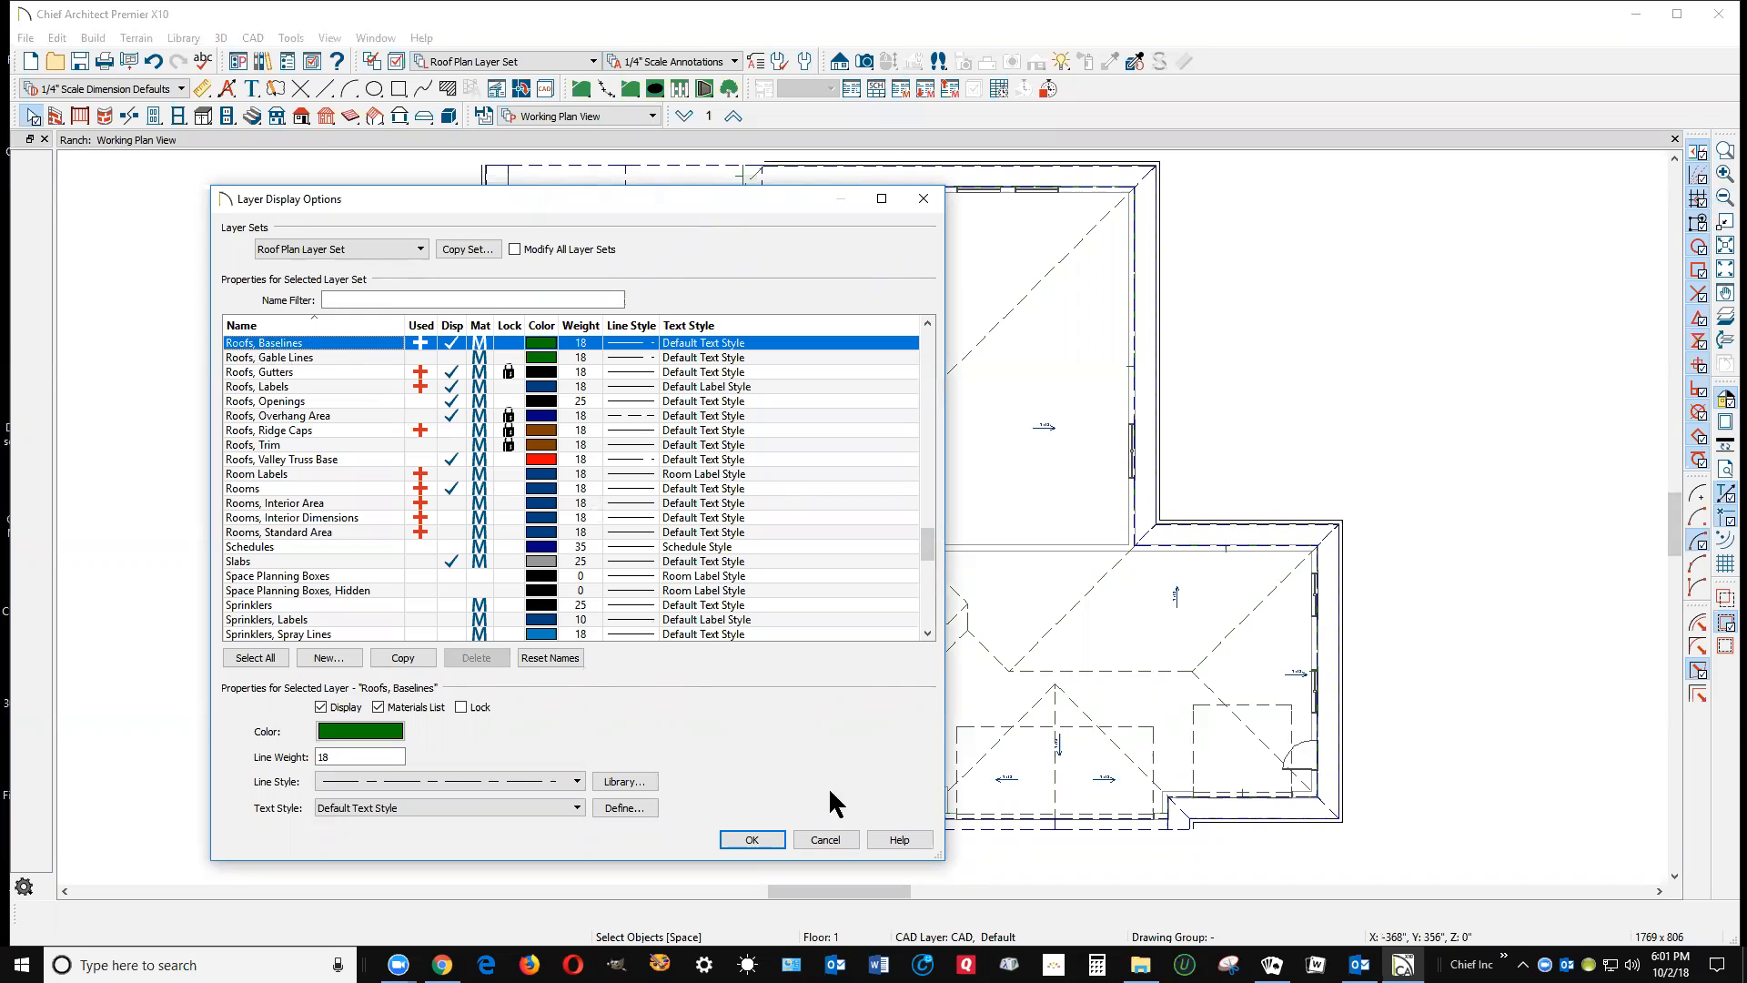
Step: Apply the Roof Plan Layer Set with Roofs, Baselines displayed, and inspect the roof lines along the exterior walls
left_click(755, 839)
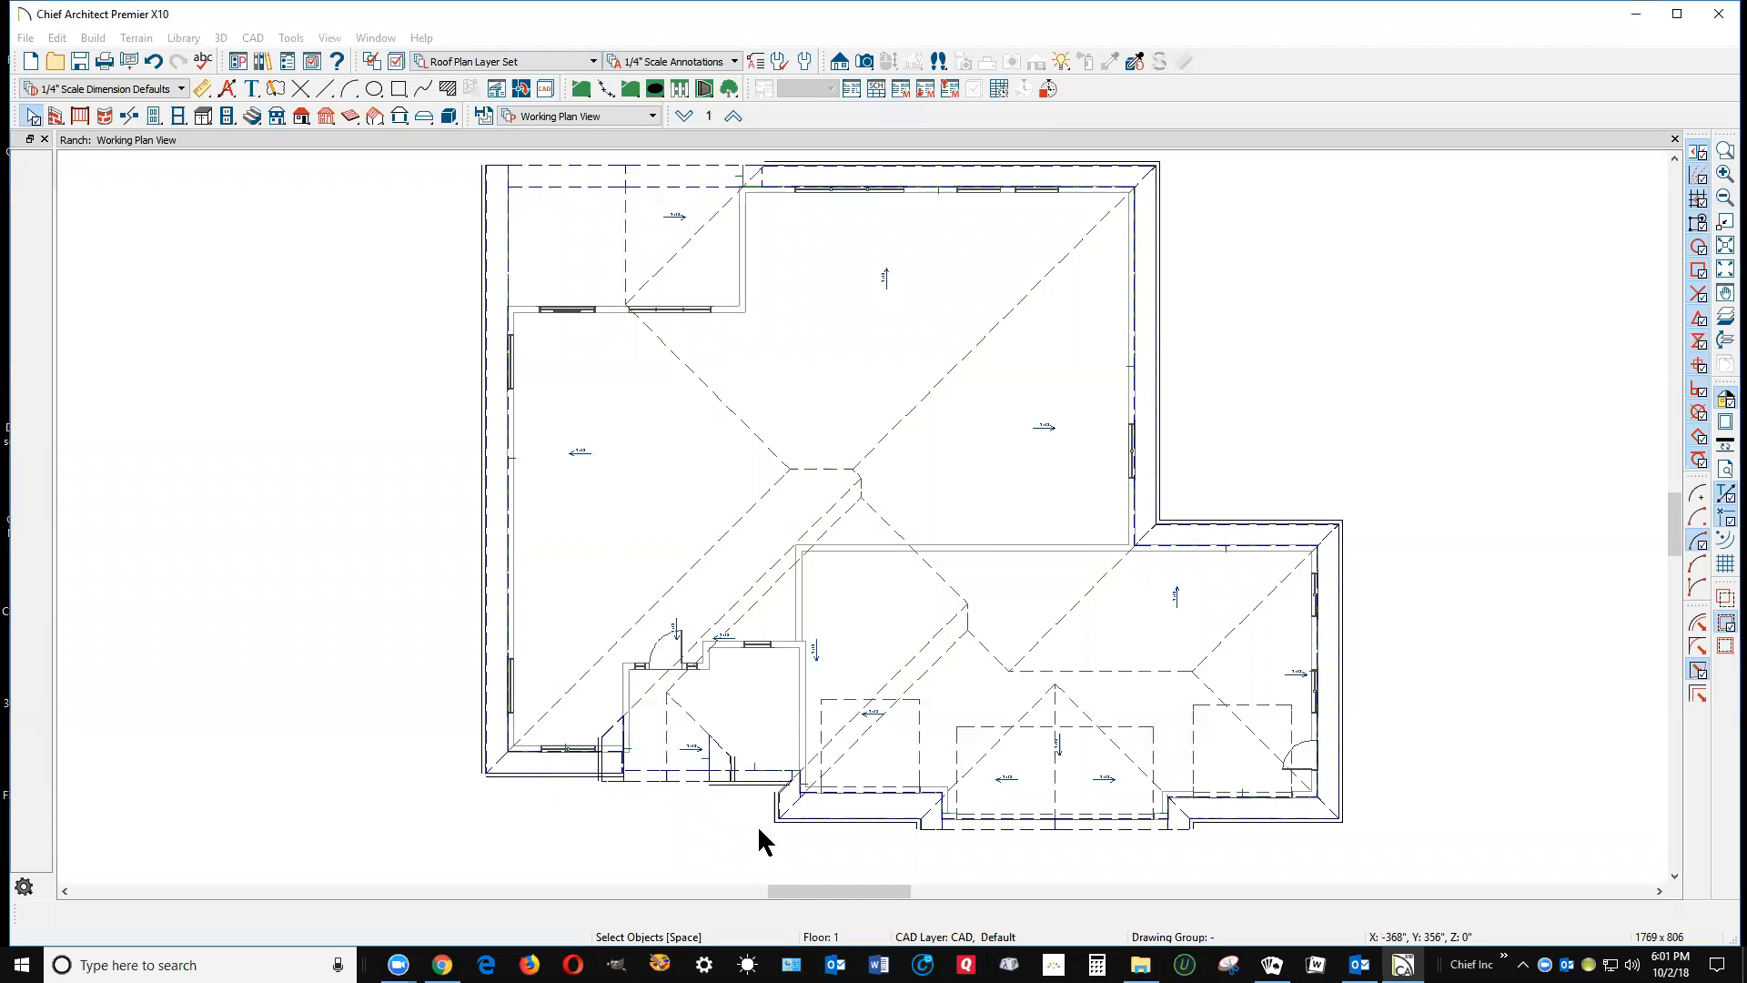
scroll(1128, 382, "up", 3)
scroll(1134, 363, "up", 3)
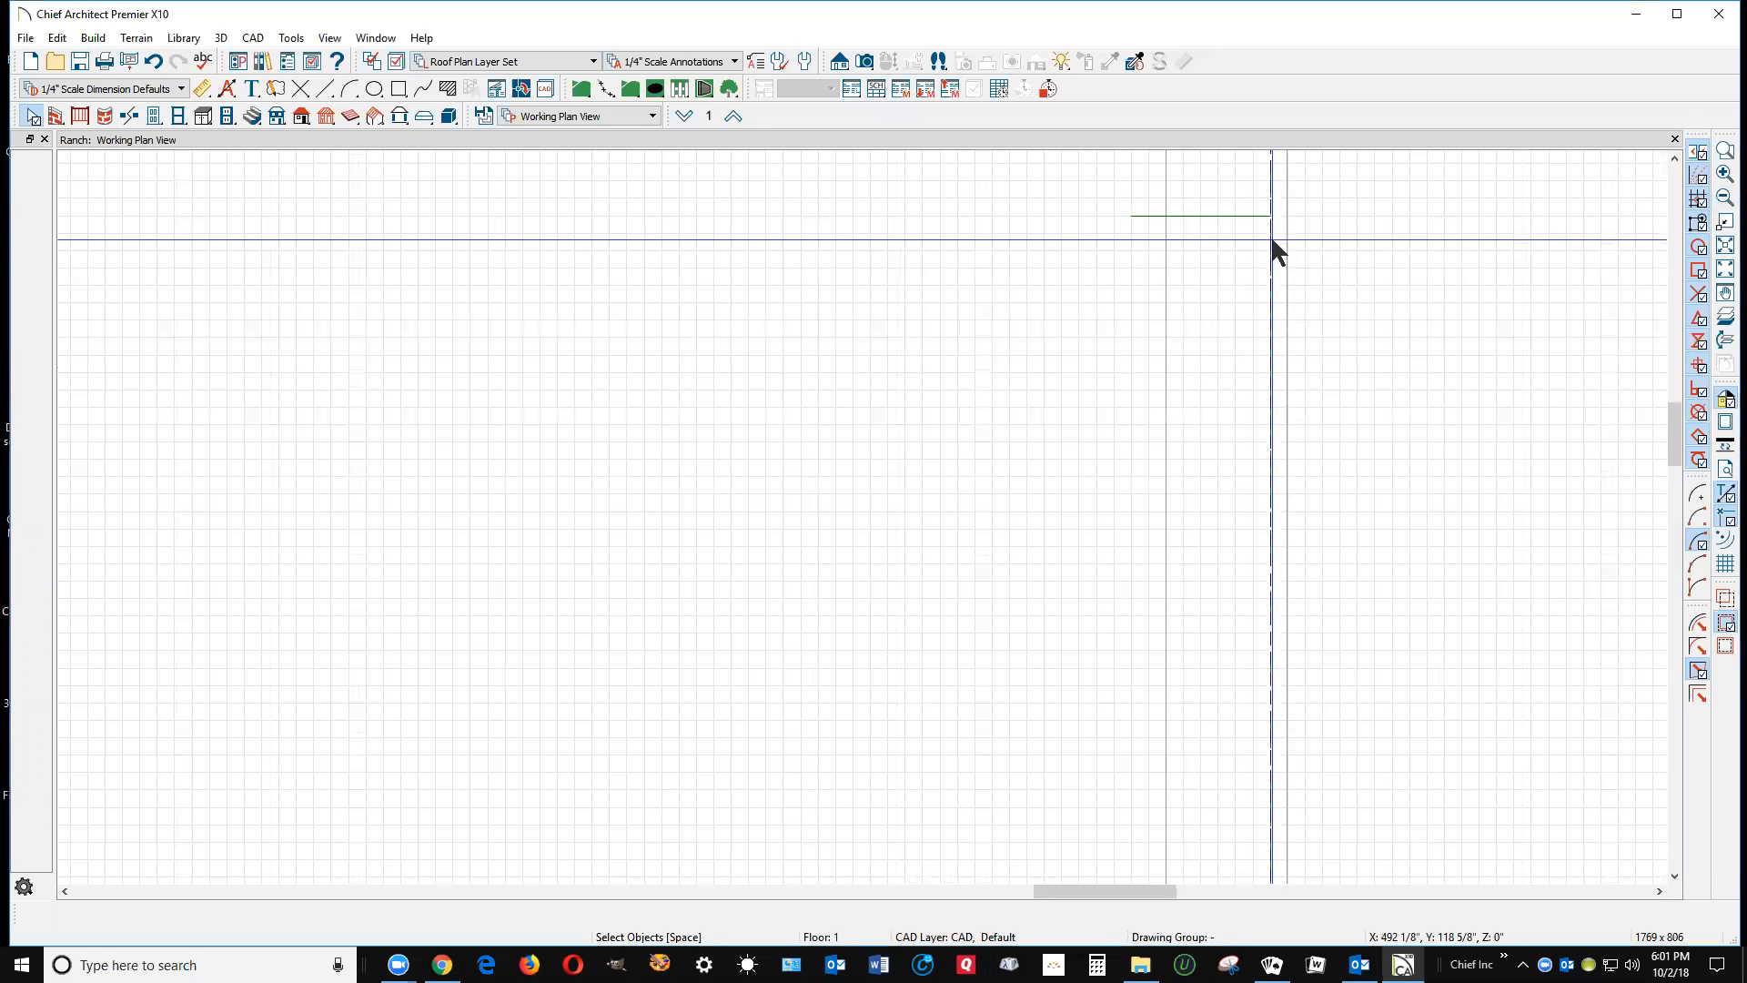
scroll(1279, 332, "down", 5)
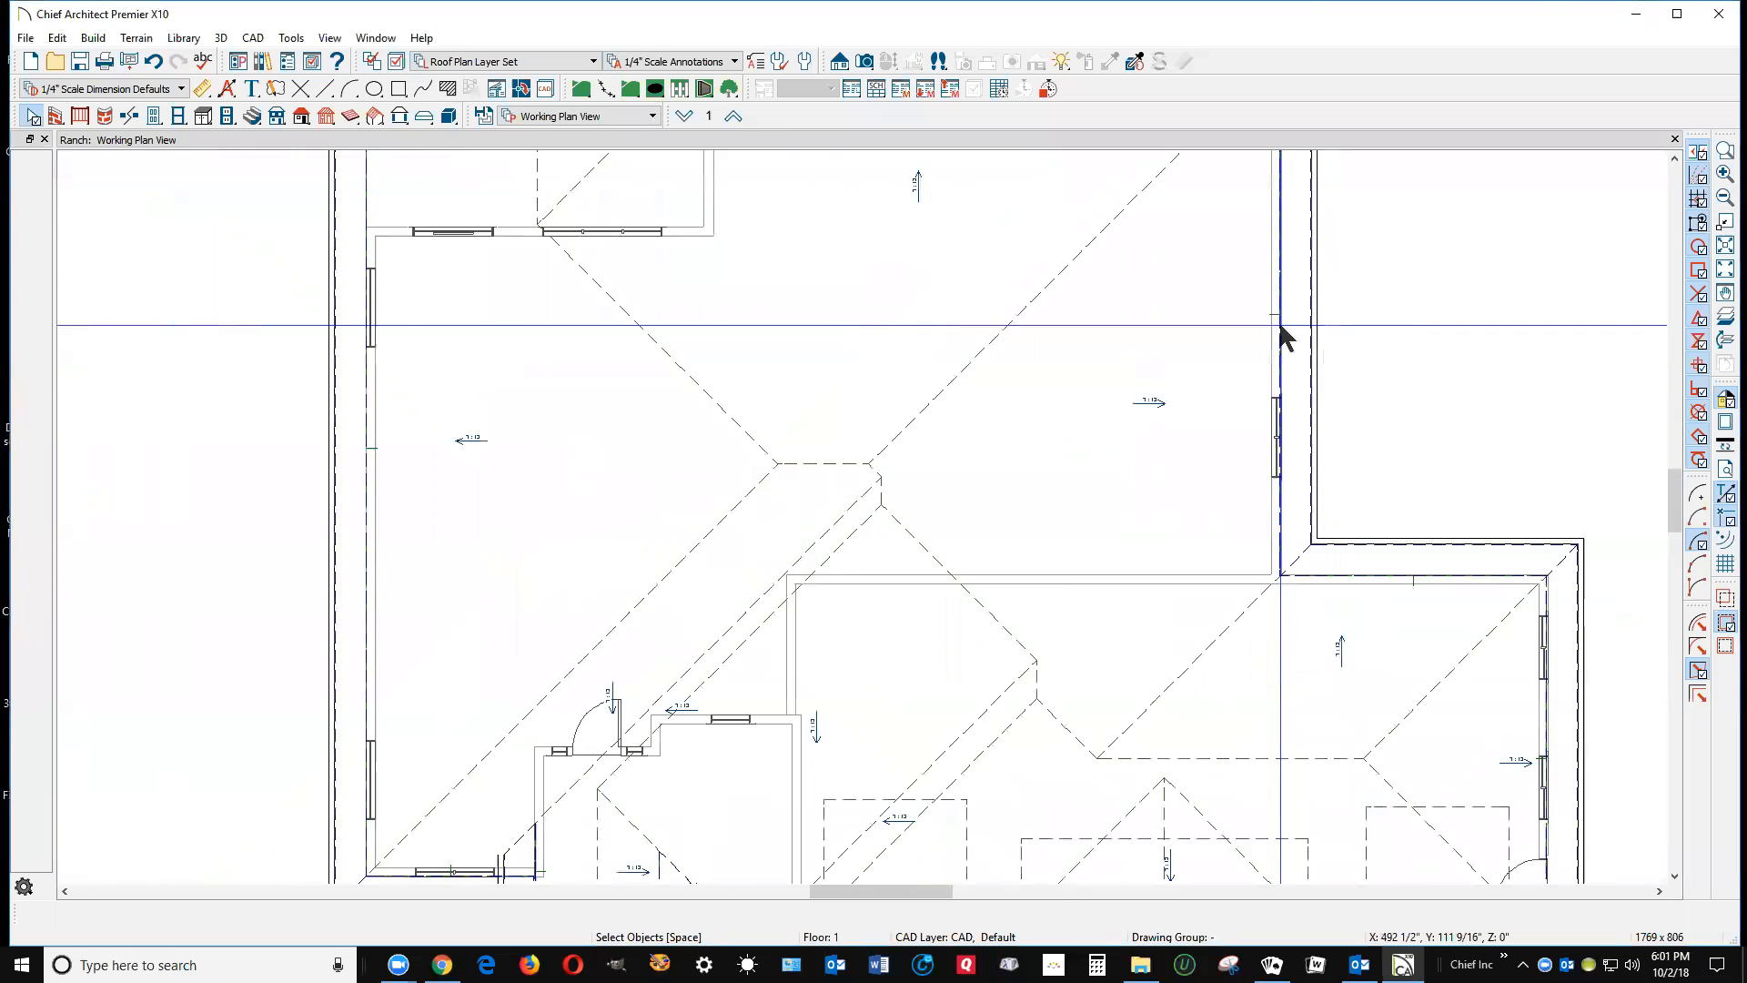
scroll(1279, 323, "down", 2)
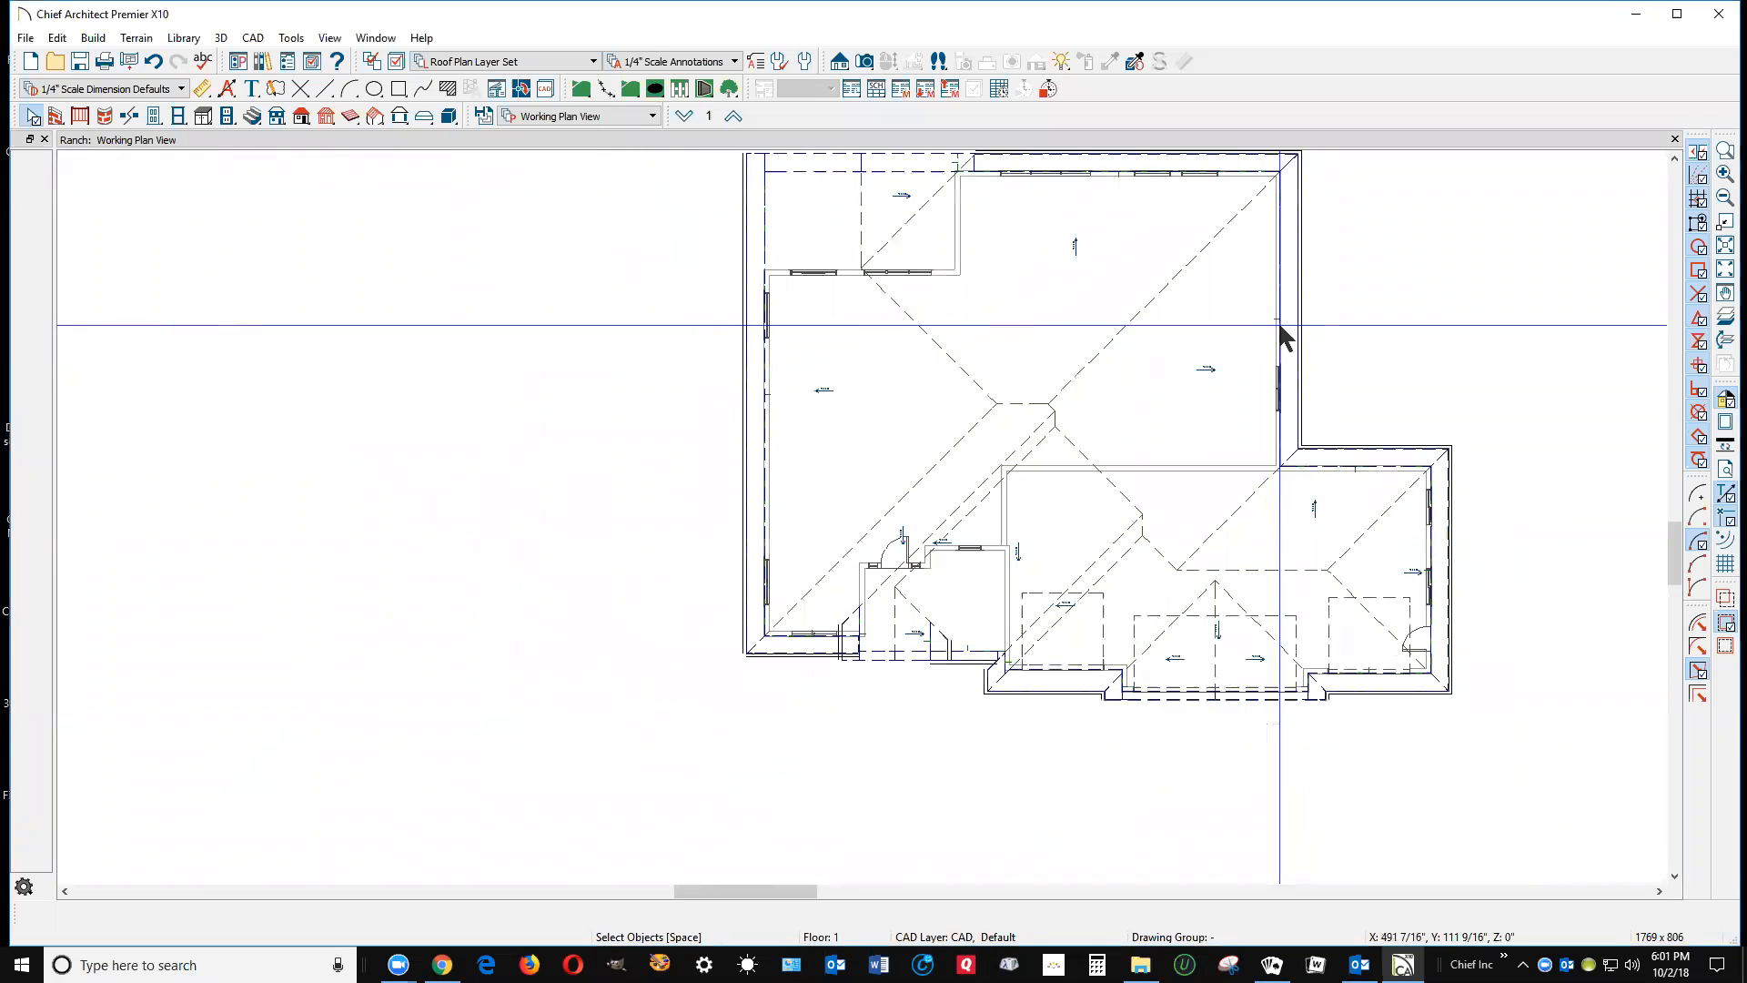
left_click(1675, 158)
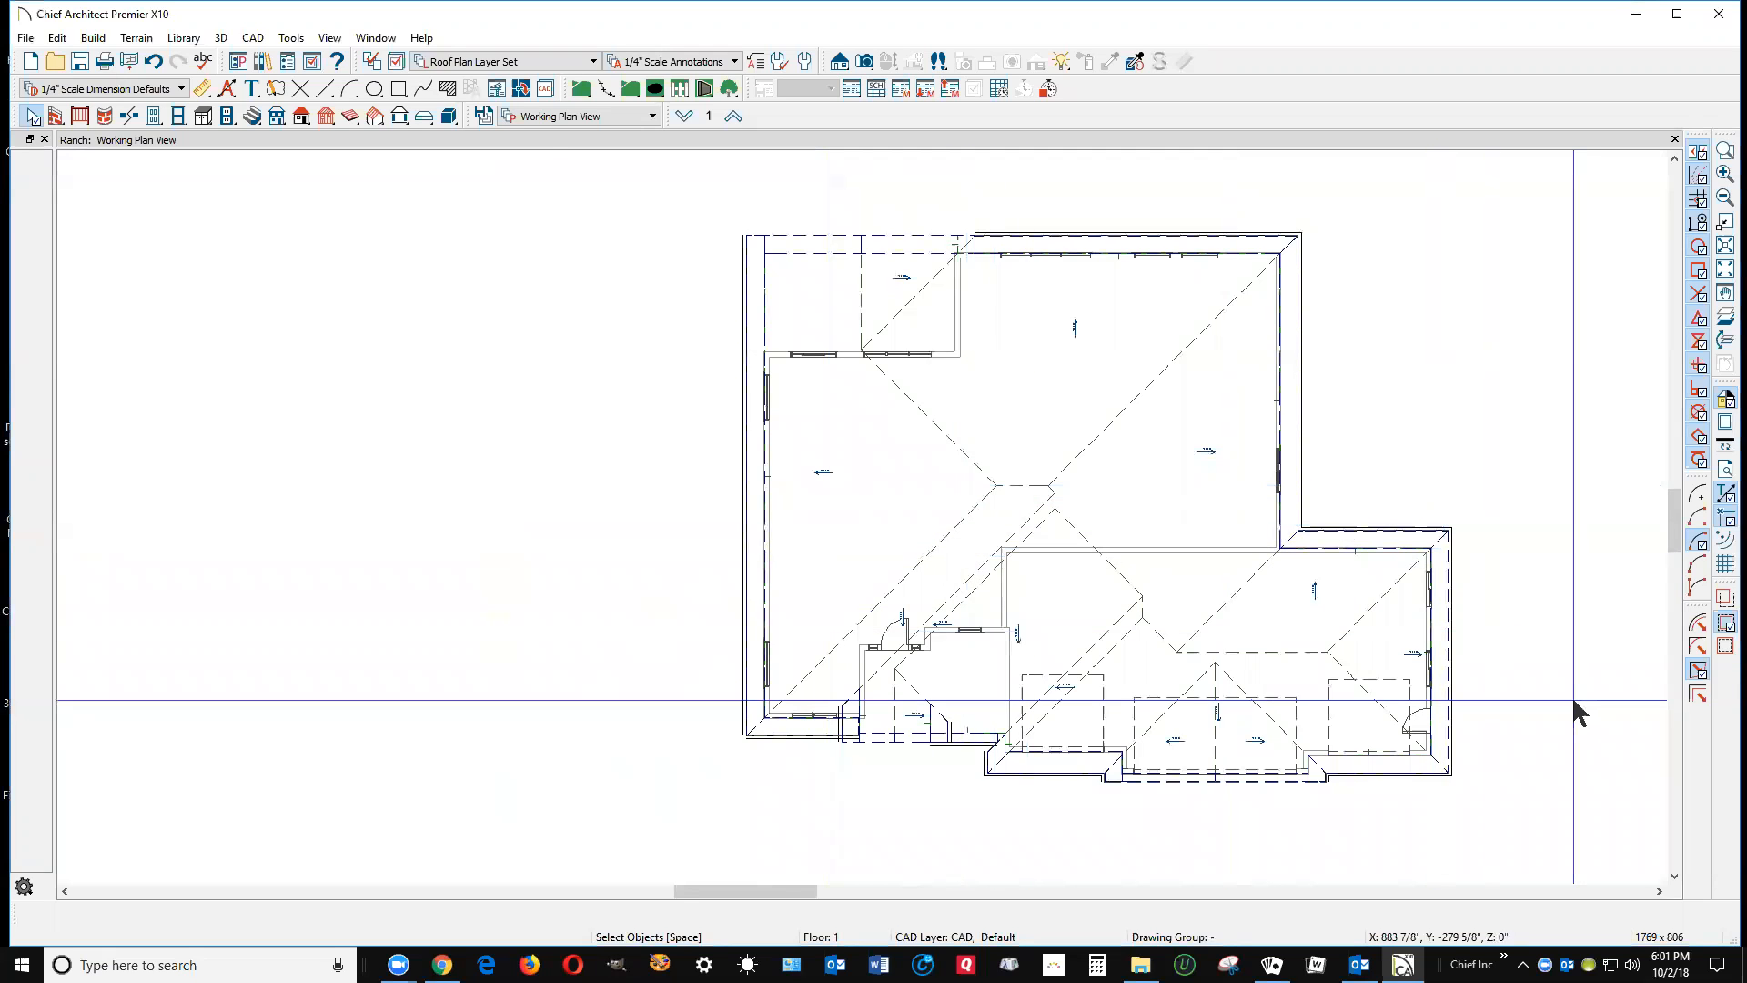
Step: Hide the Roofs, Gutters layer in the Roof Plan Layer Set
scroll(1572, 700, "up", 1)
scroll(1572, 700, "up", 1)
scroll(1567, 689, "down", 1)
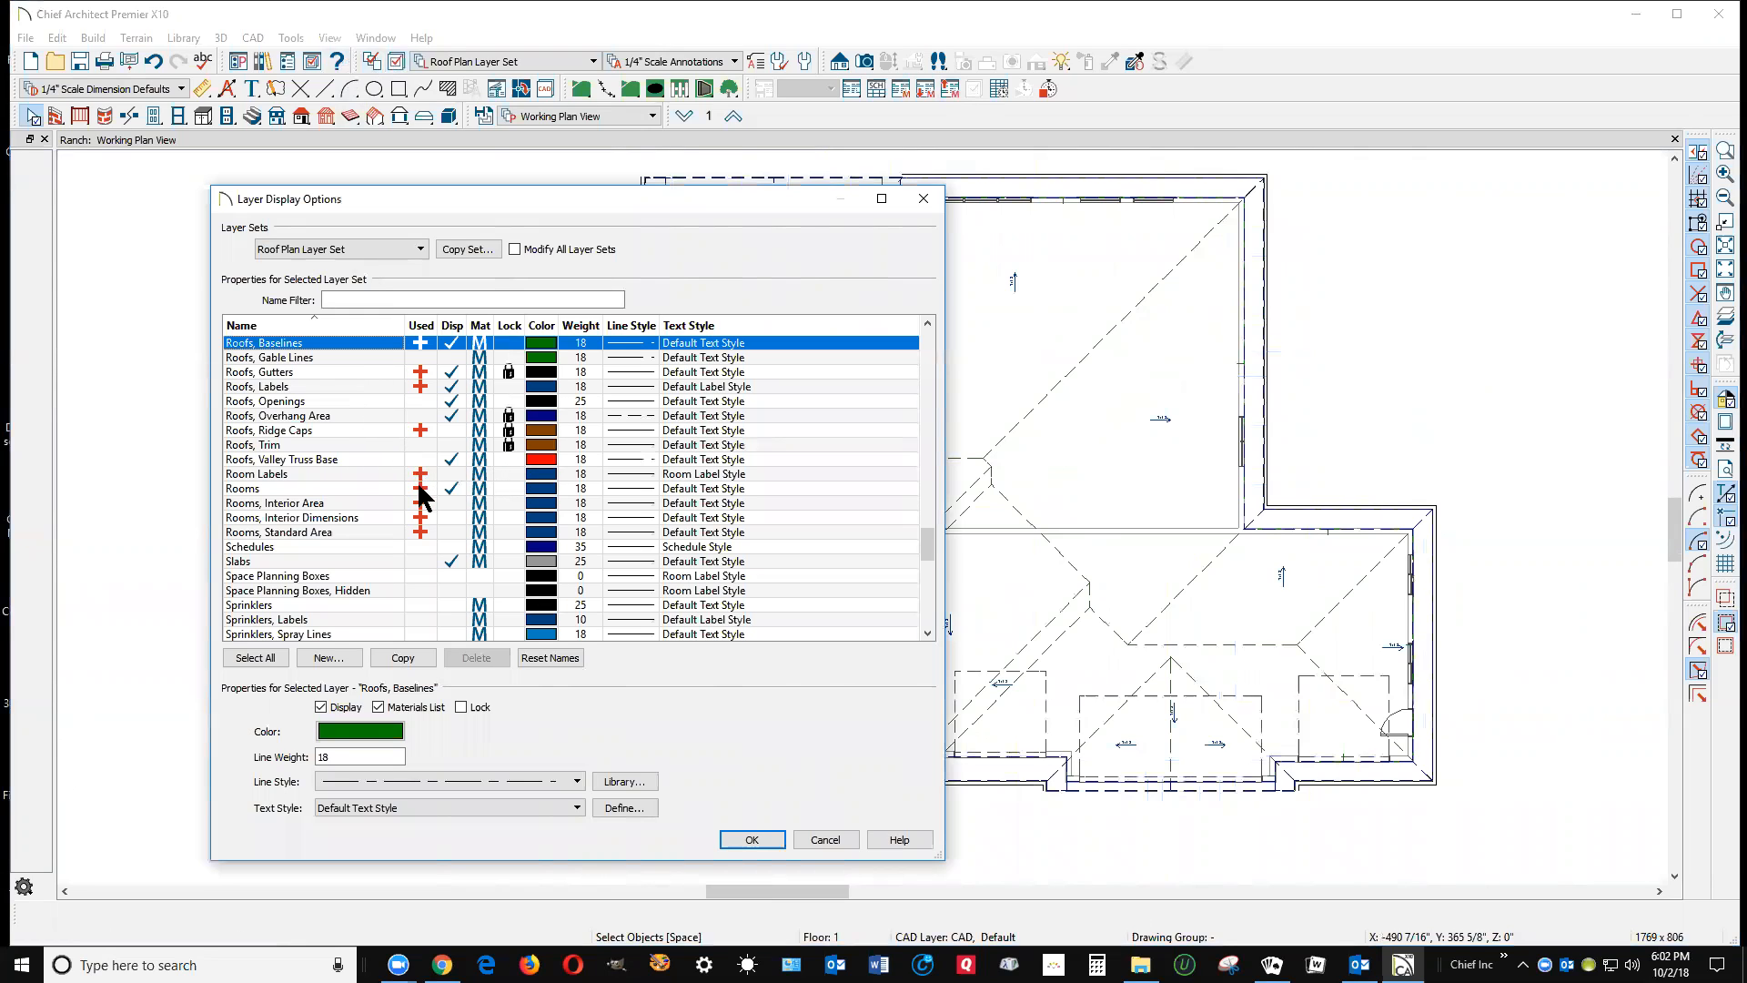
left_click(449, 371)
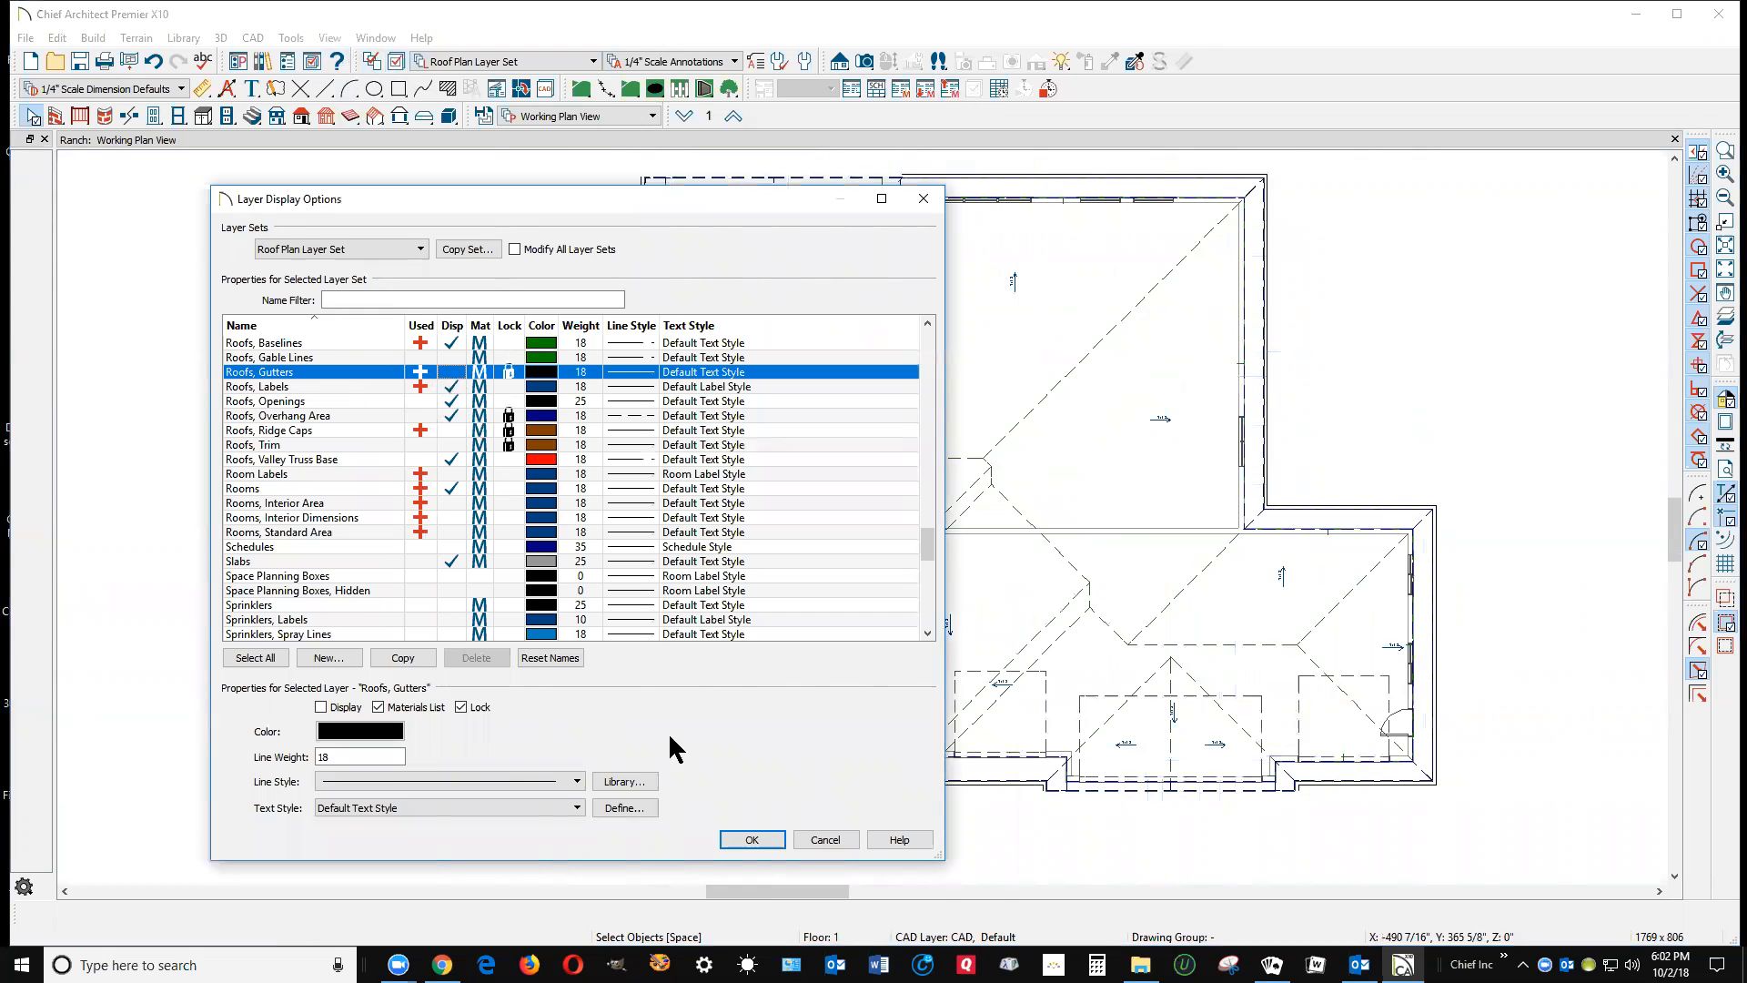
left_click(752, 840)
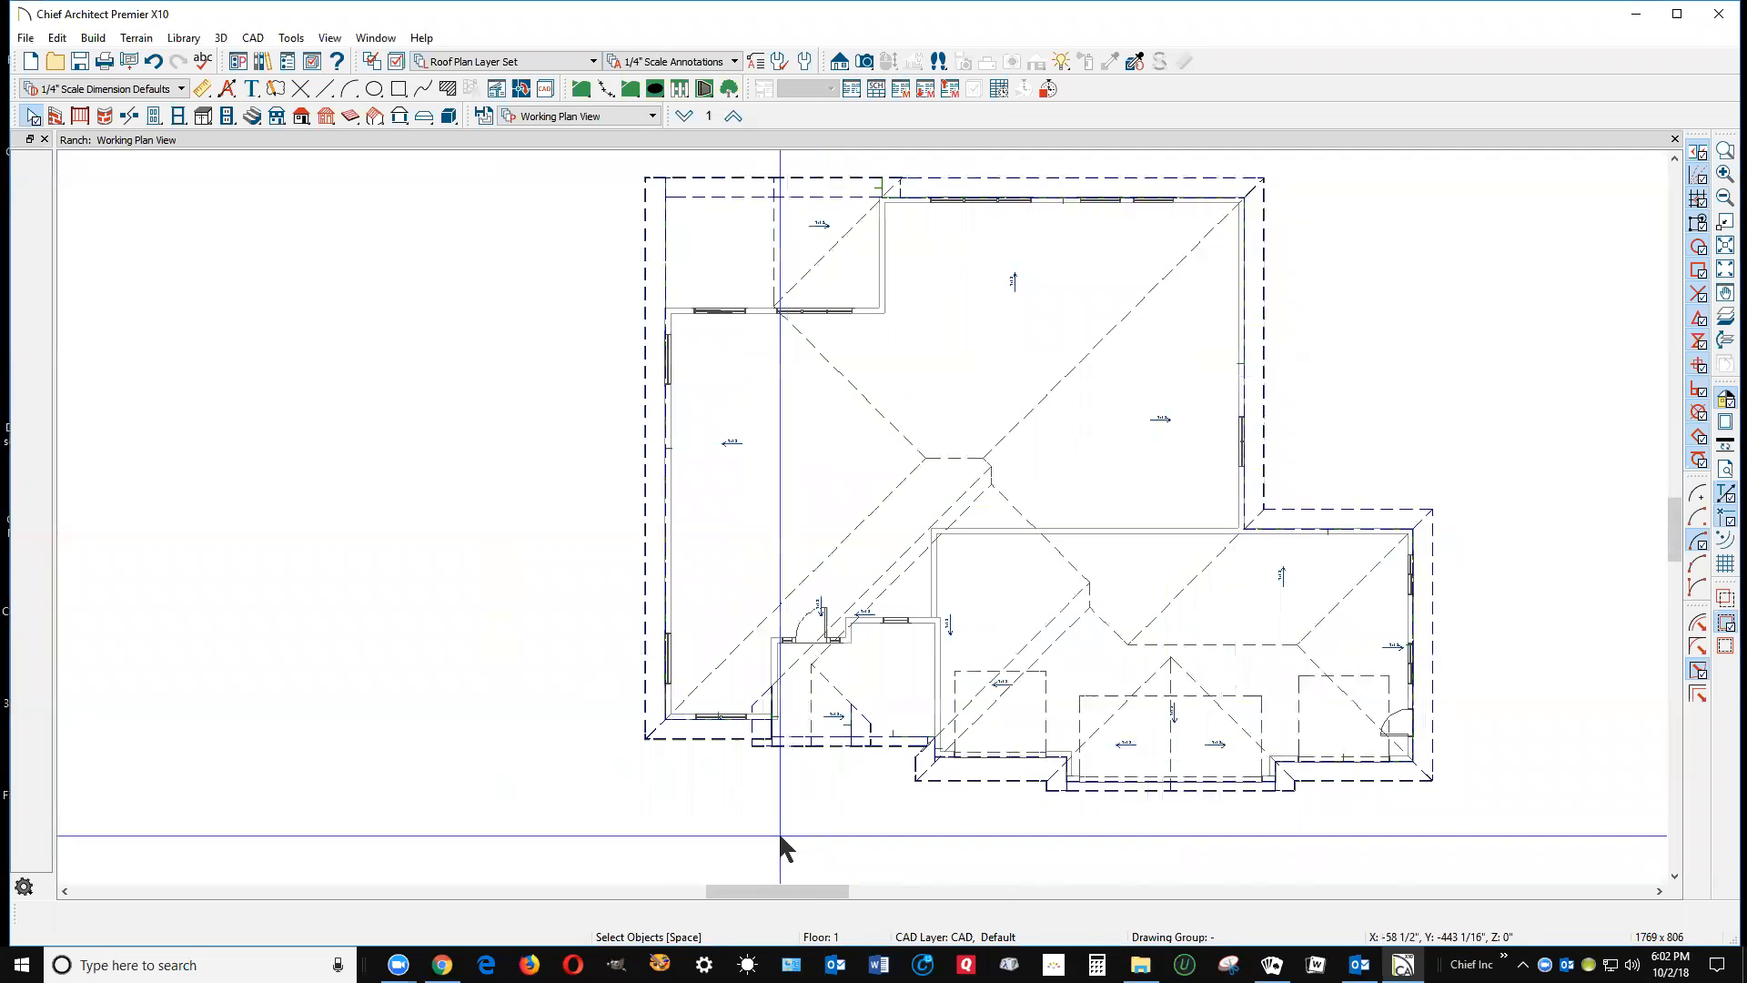
Step: Turn off the snap grid while inspecting the overhang lines at the corner where the garage meets the house
scroll(1153, 694, "up", 6)
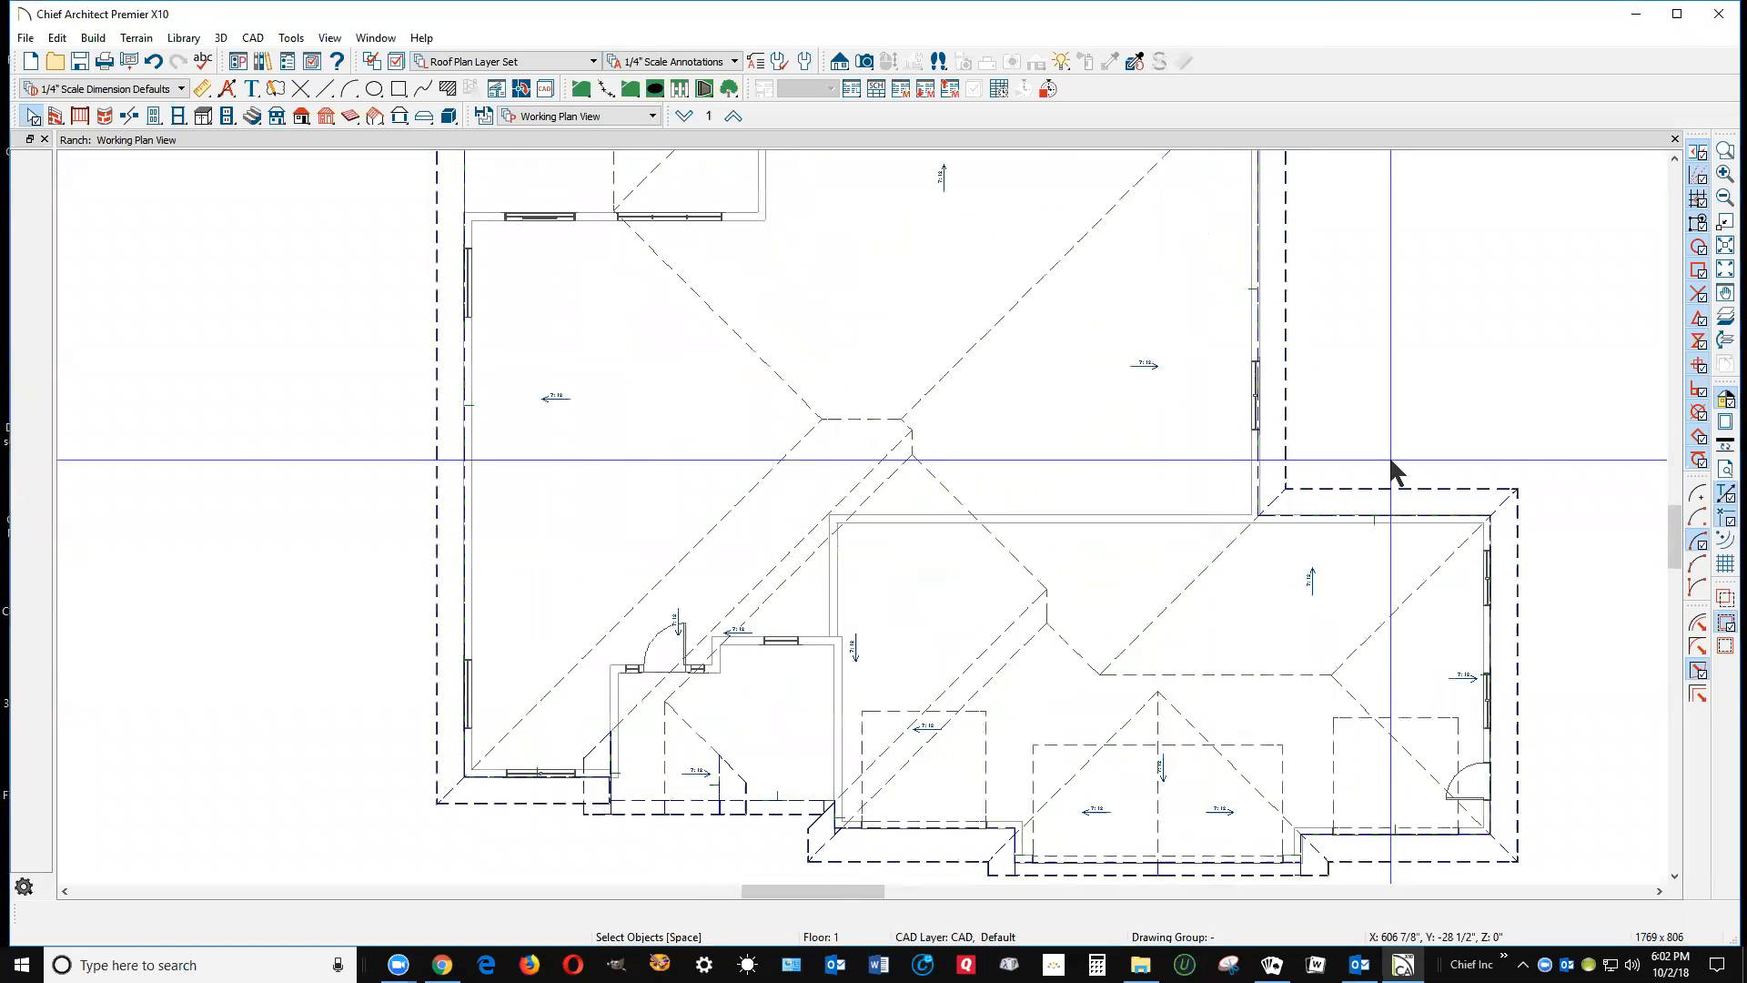
scroll(1378, 461, "up", 5)
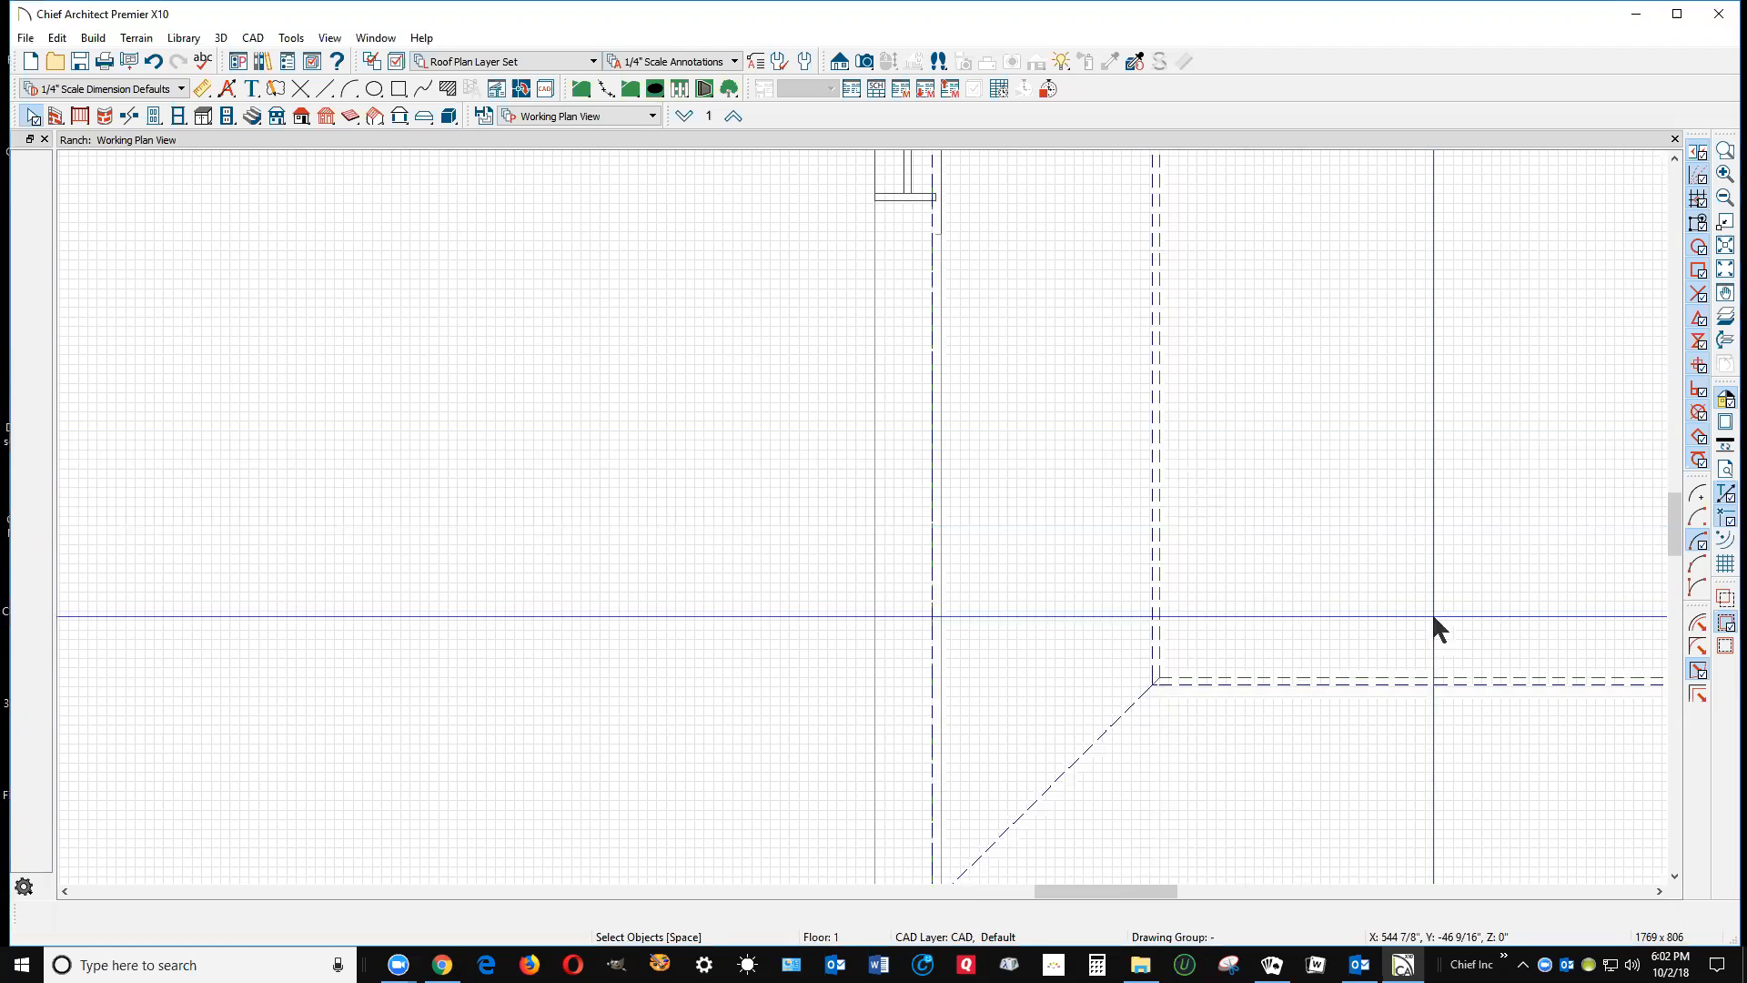
left_click(1702, 197)
scroll(1083, 559, "down", 2)
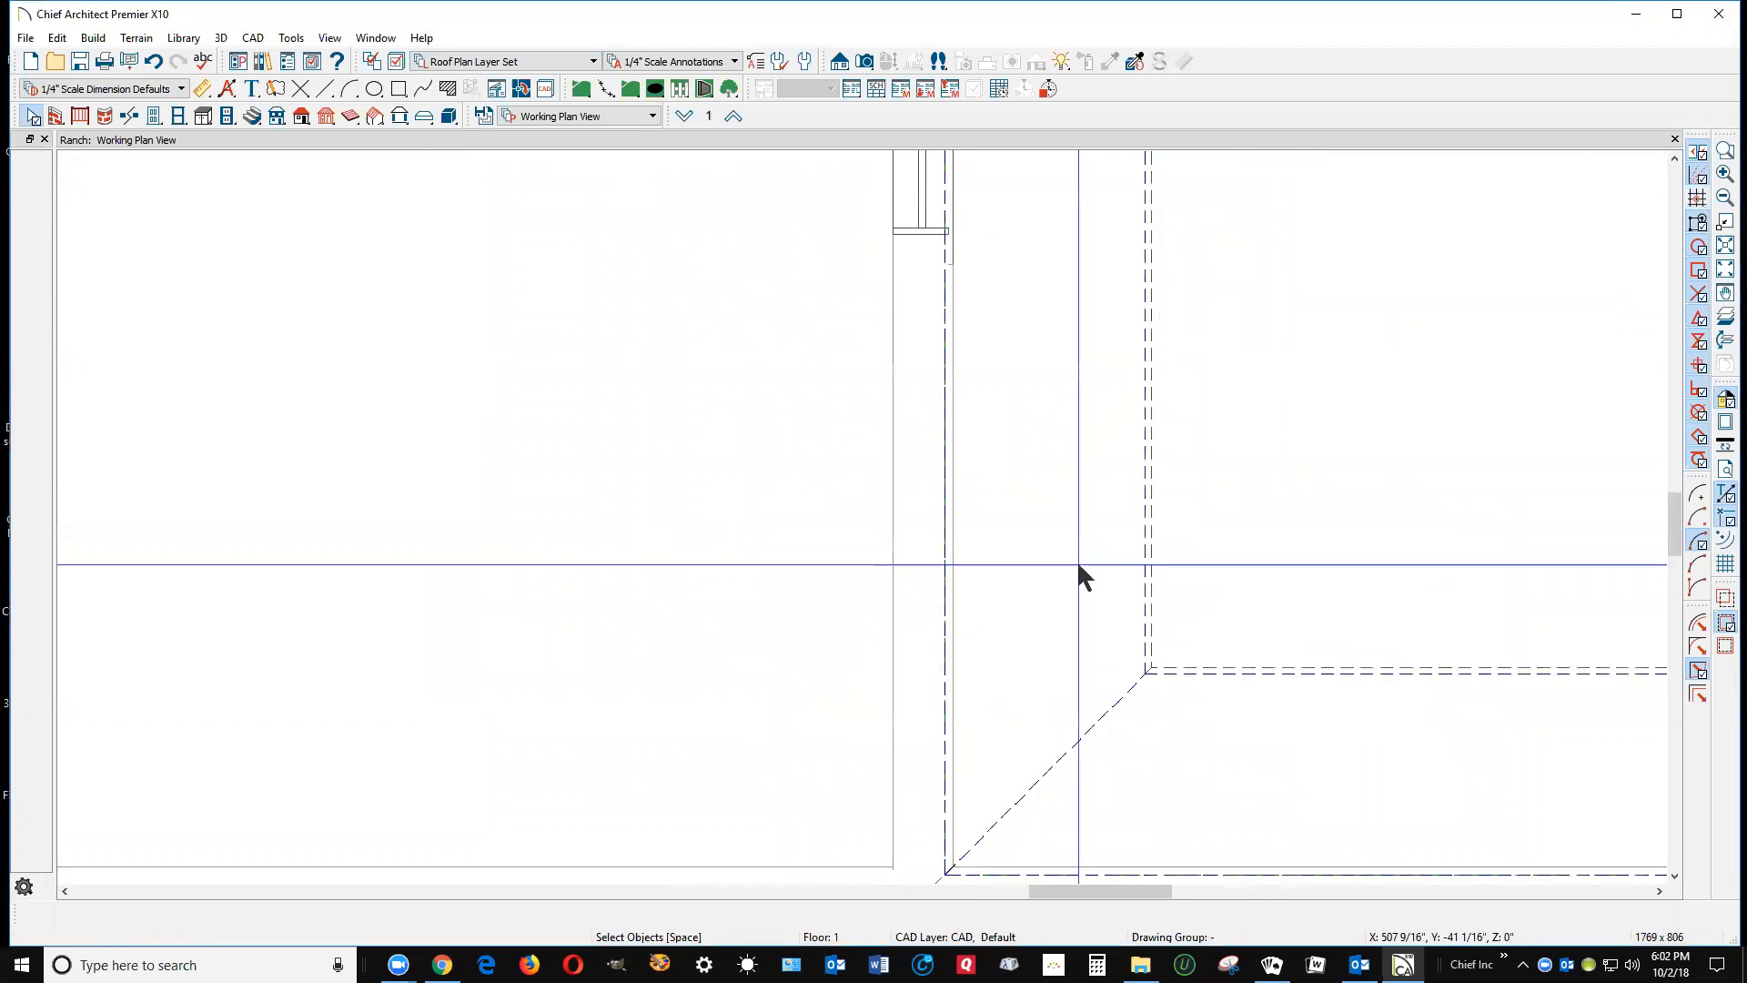
Step: Hide the Roofs, Overhang Area layer in the Roof Plan Layer Set
scroll(1103, 544, "down", 3)
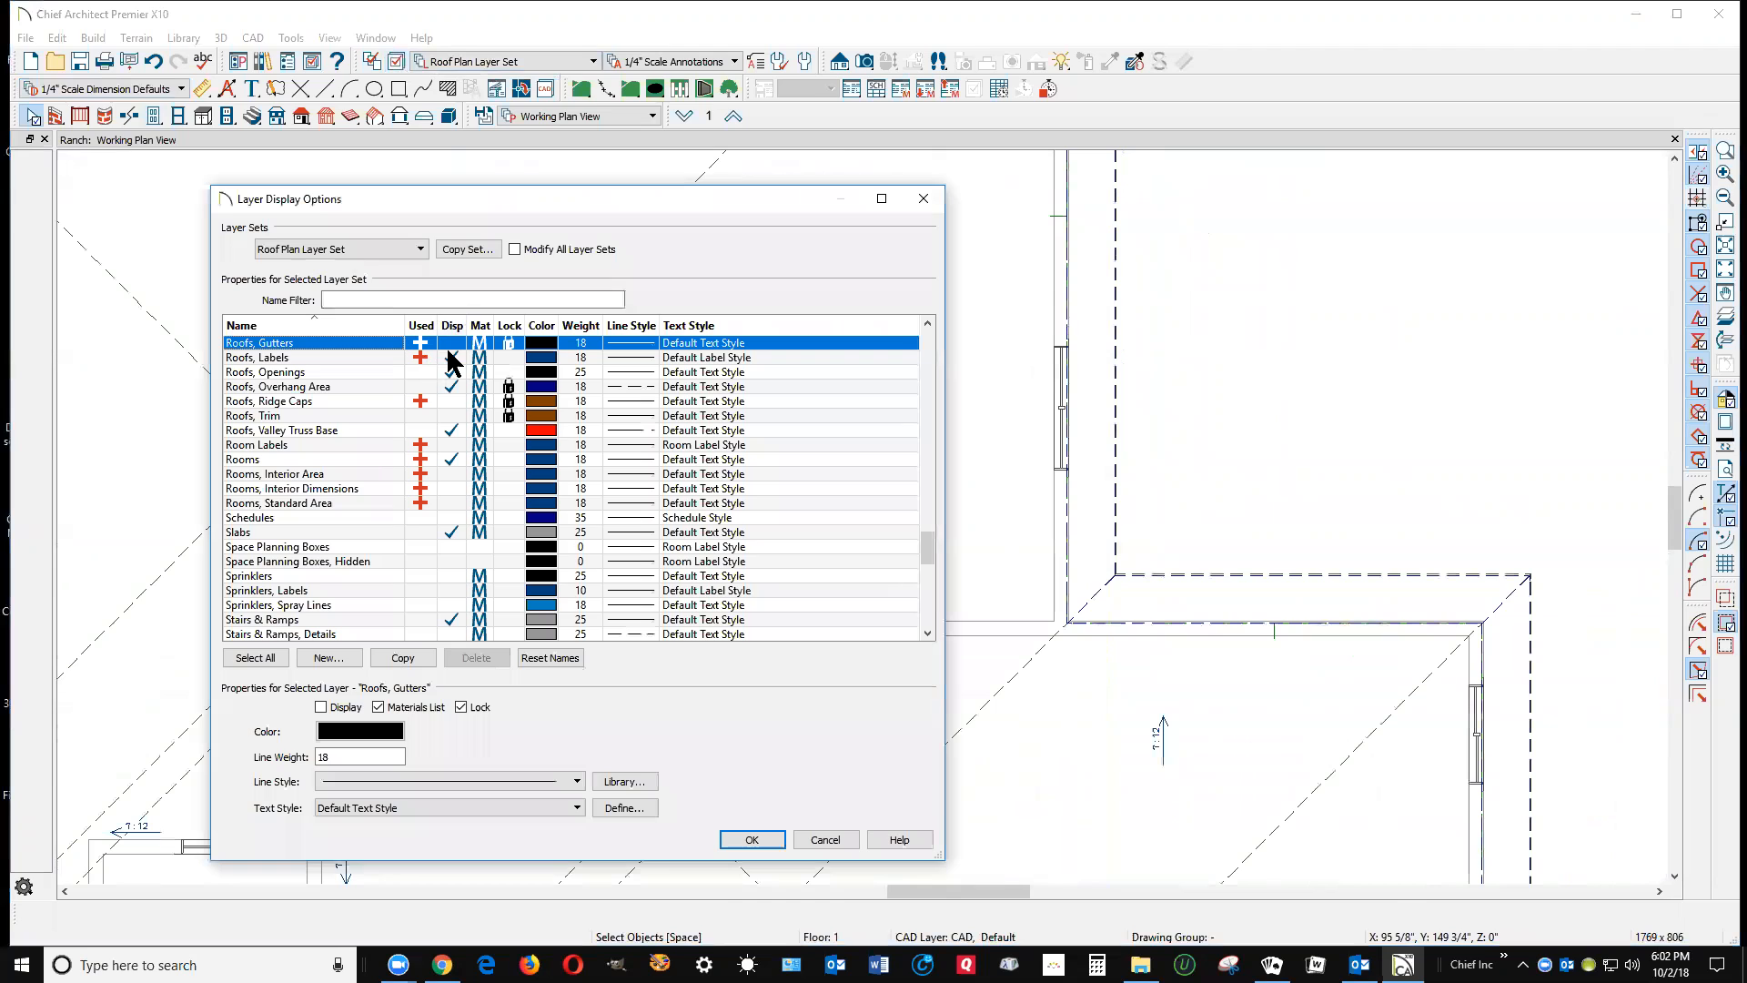
scroll(451, 382, "up", 1)
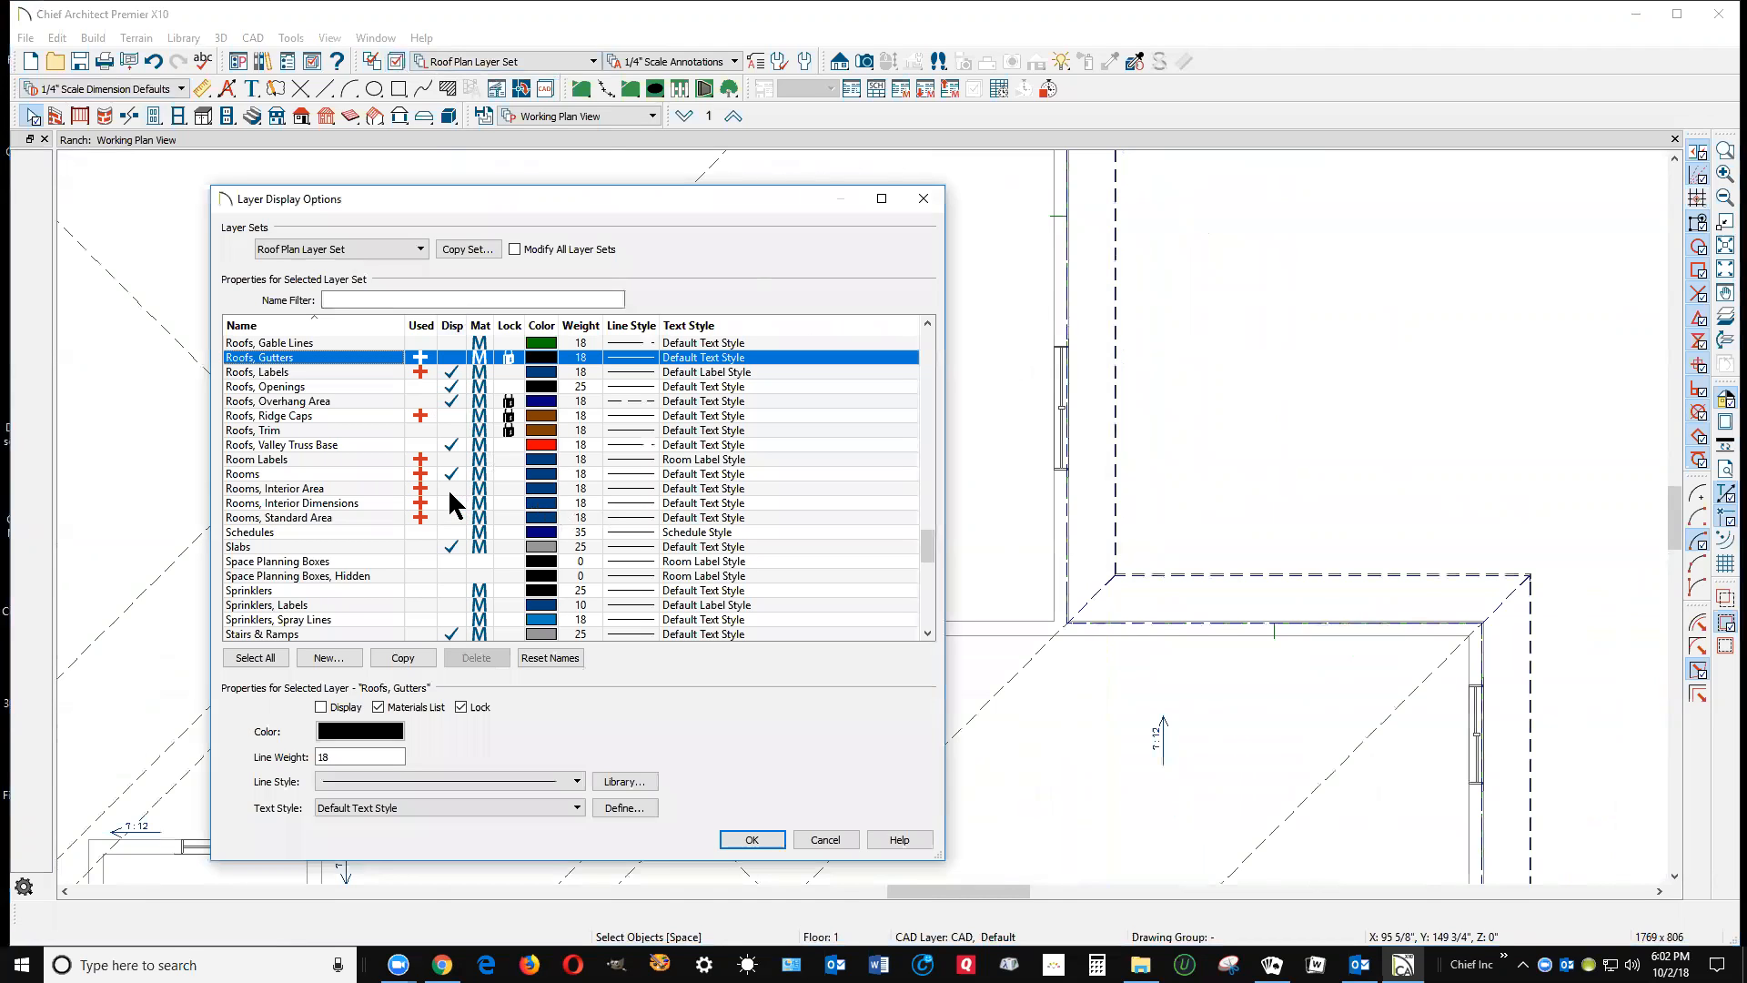
left_click(451, 402)
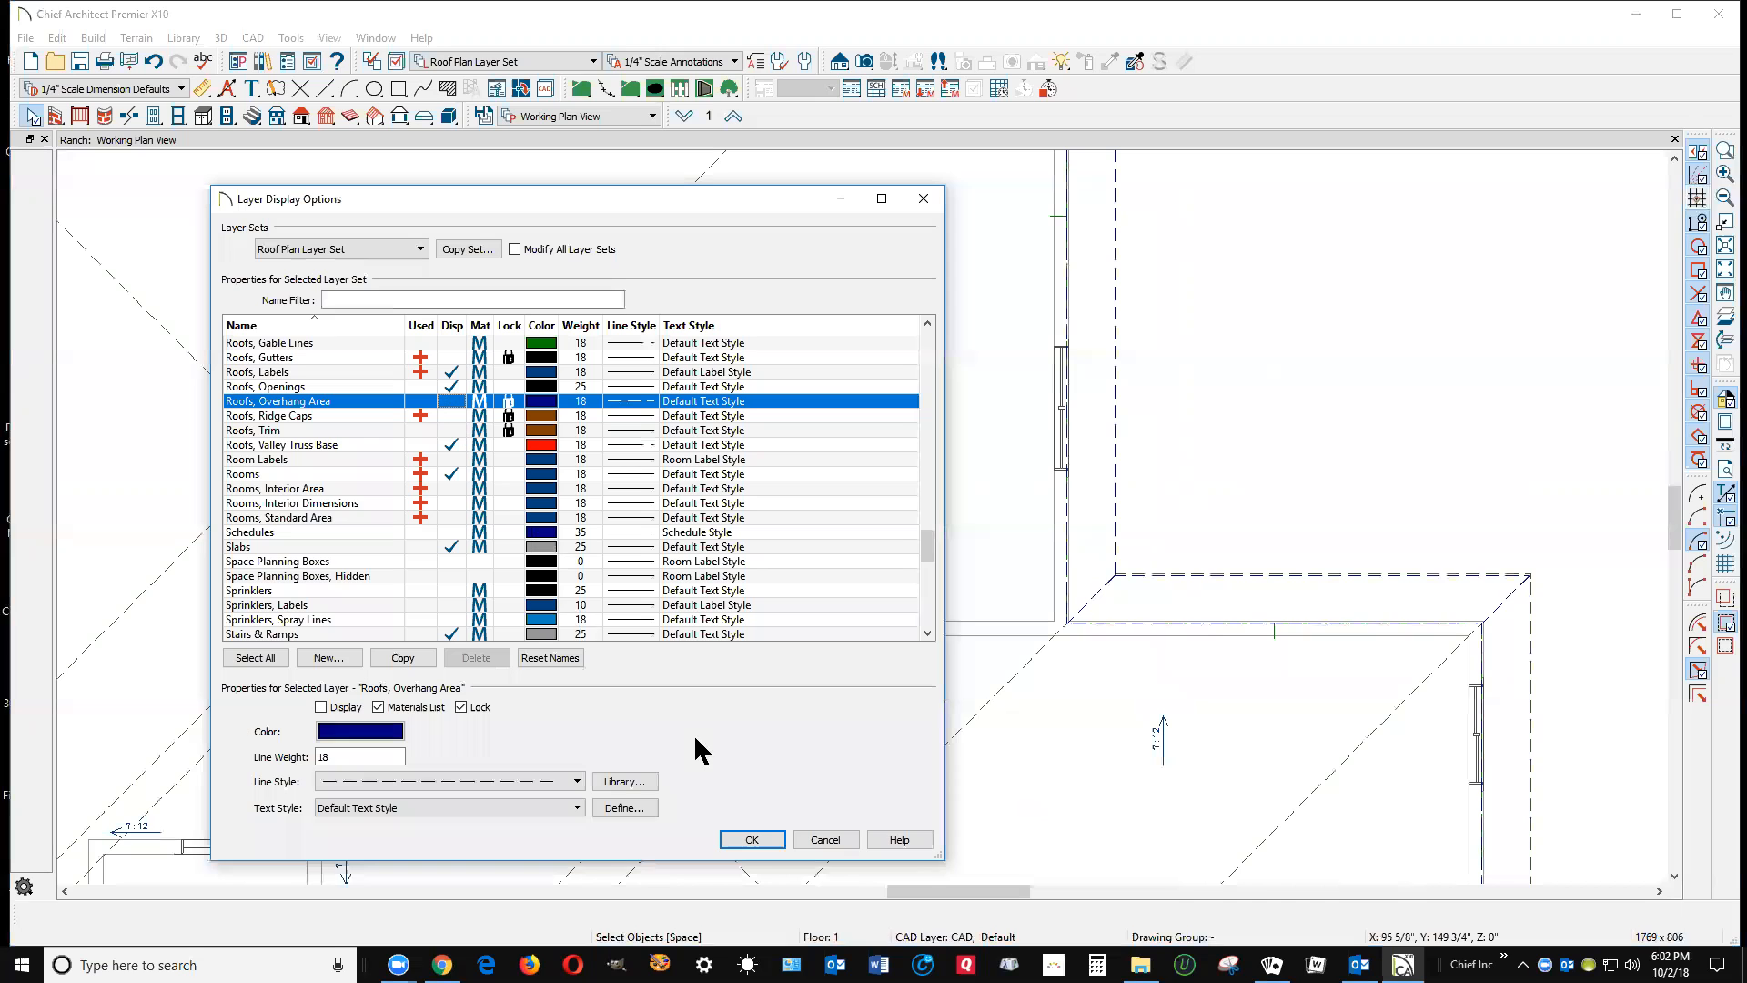
left_click(760, 841)
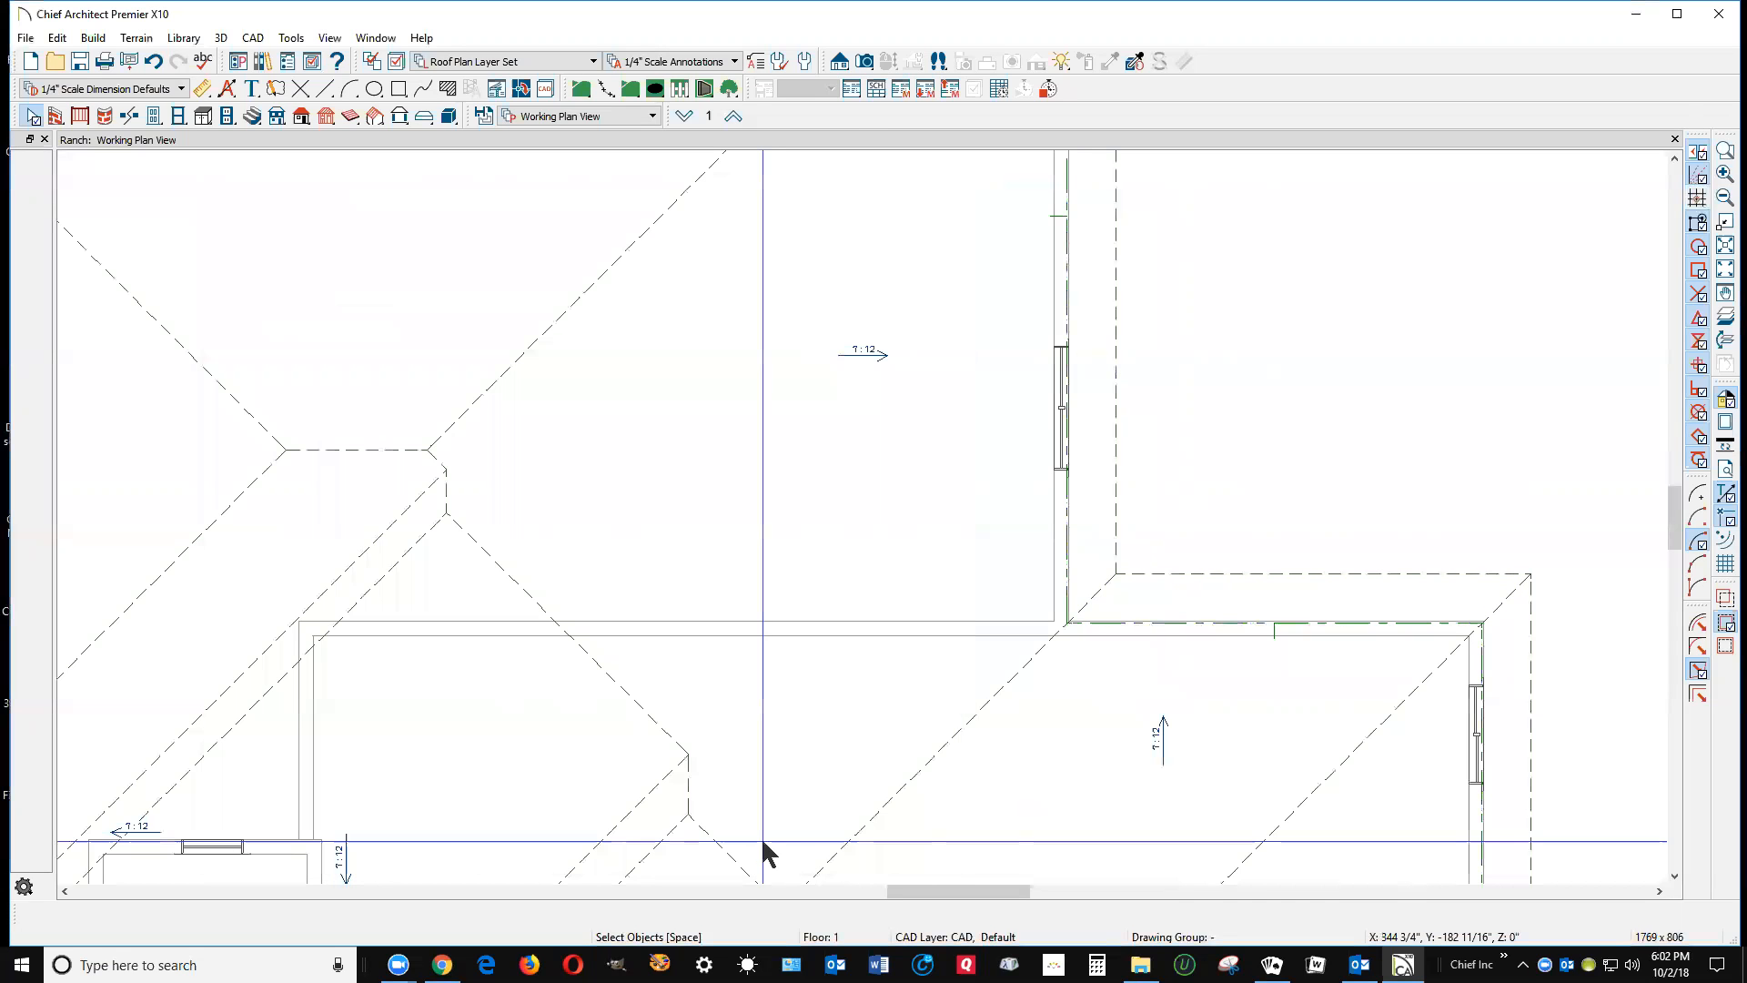
Step: Inspect the outline of the long, narrow roof plane above the front entry, and clear the selection
scroll(1466, 351, "down", 3)
scroll(1463, 346, "down", 1)
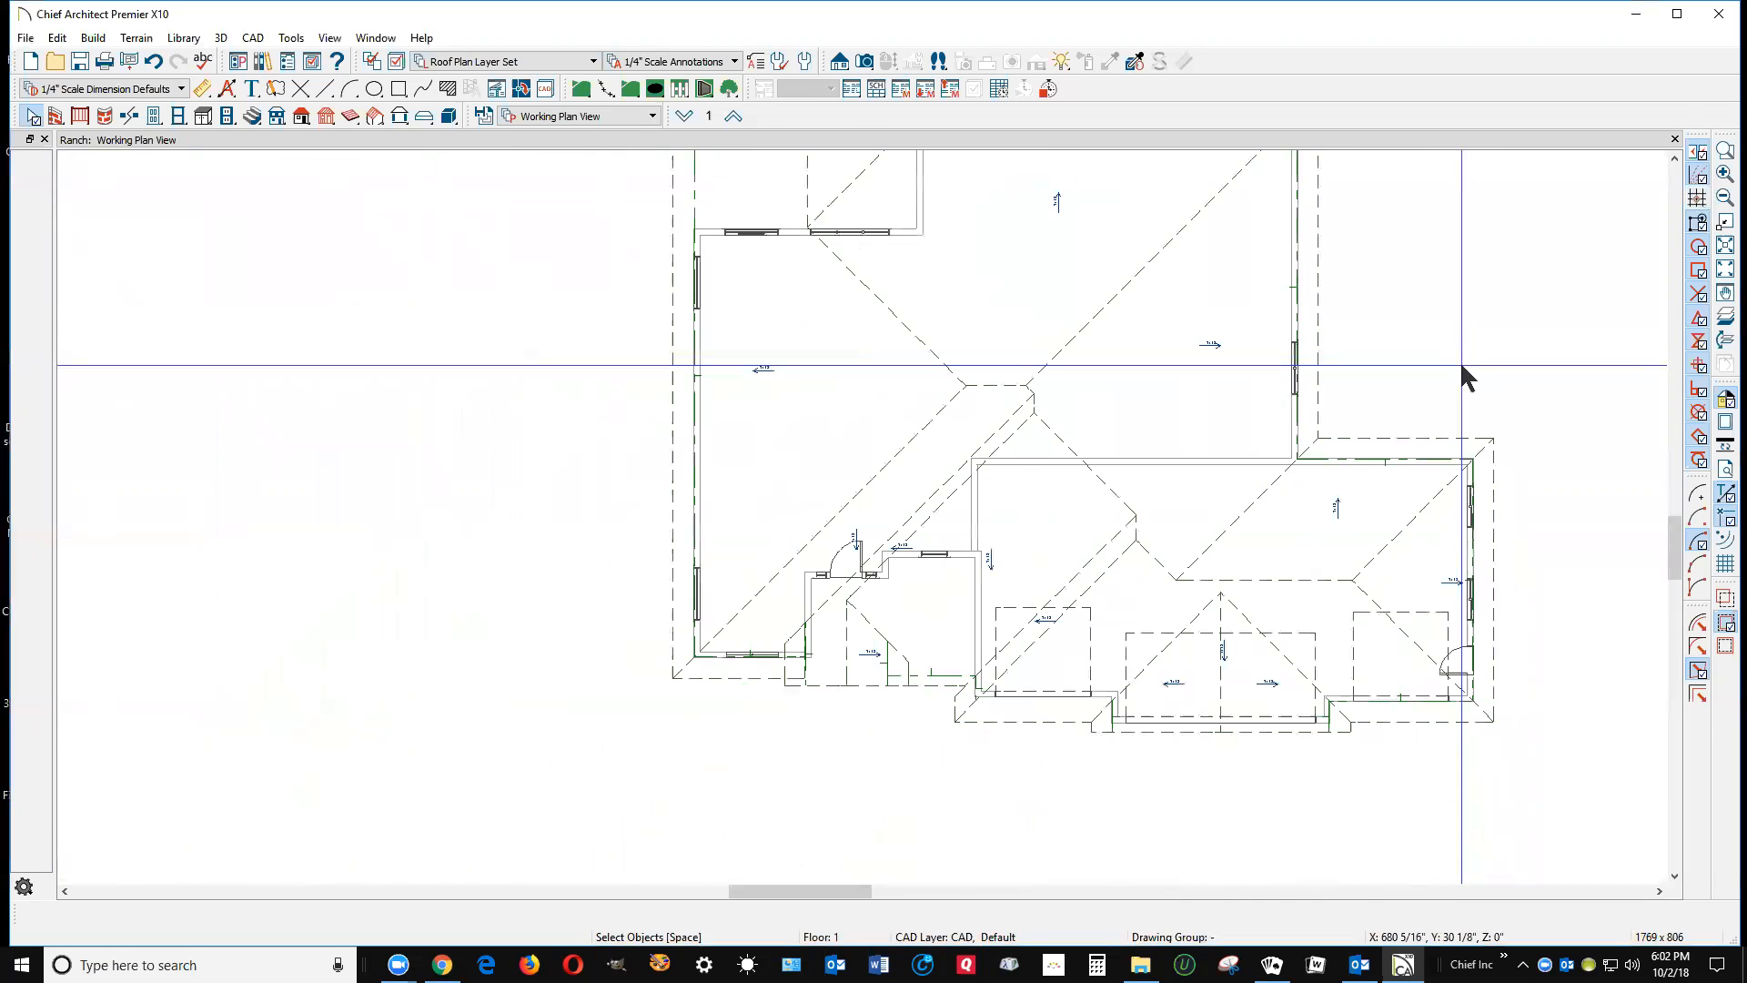
left_click(1722, 271)
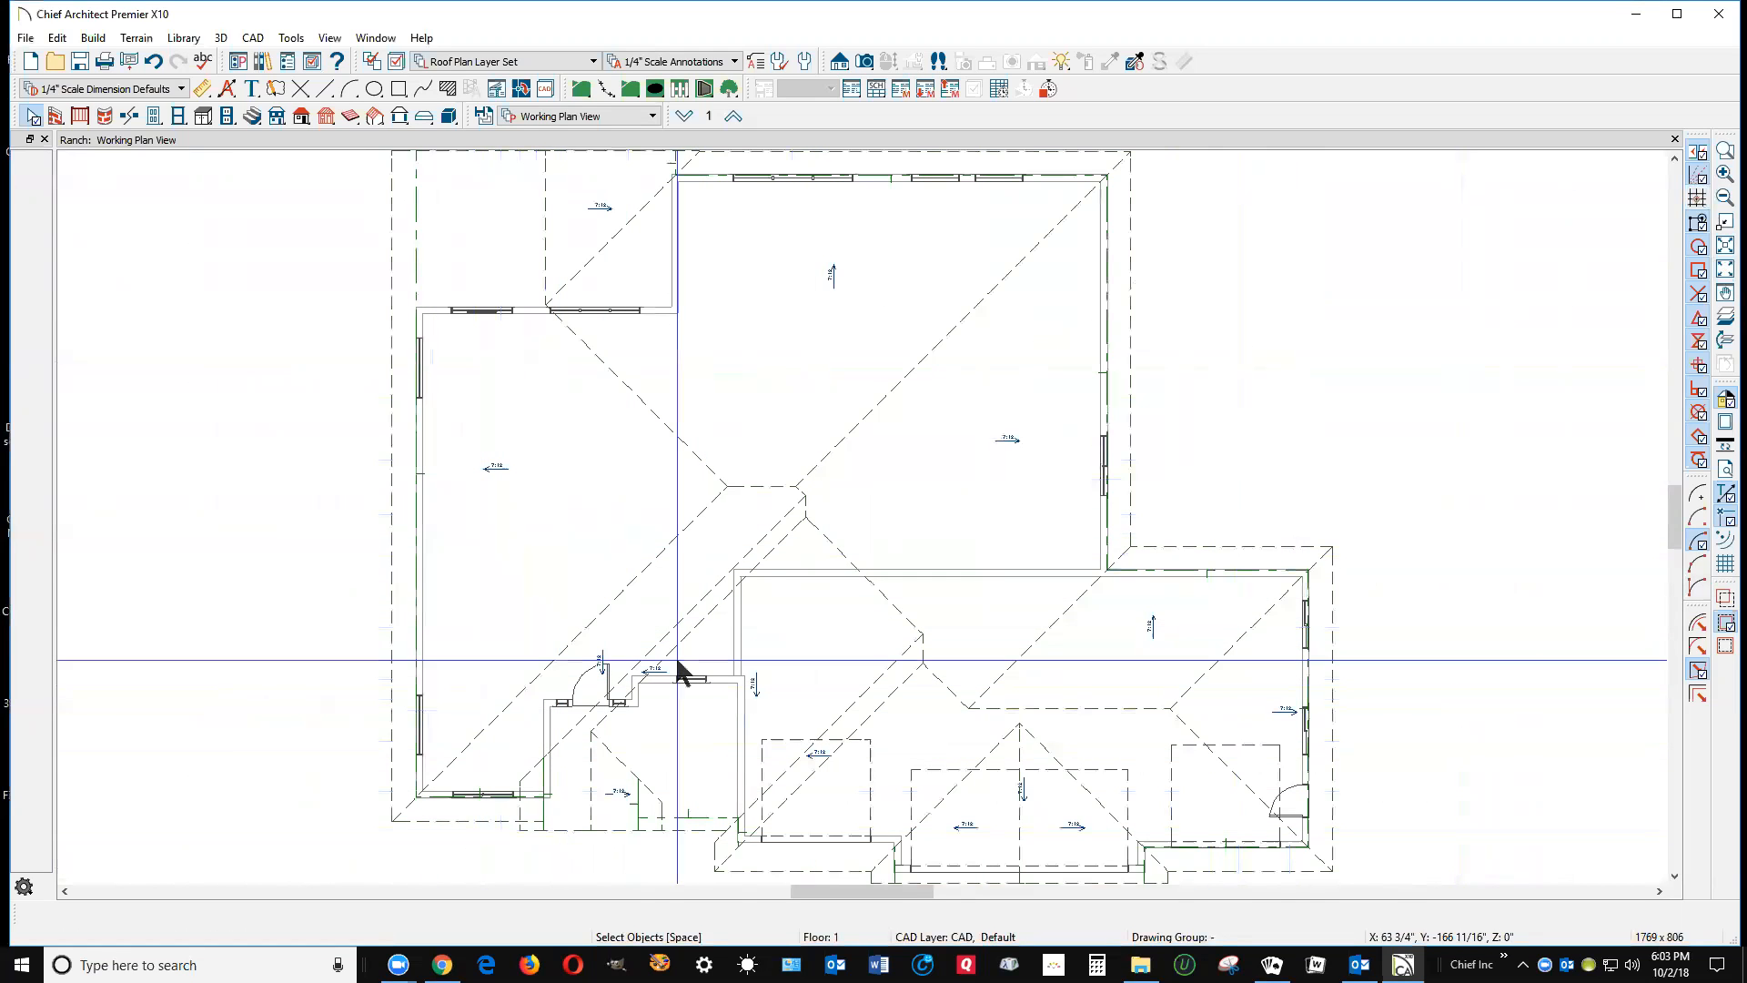
left_click(799, 517)
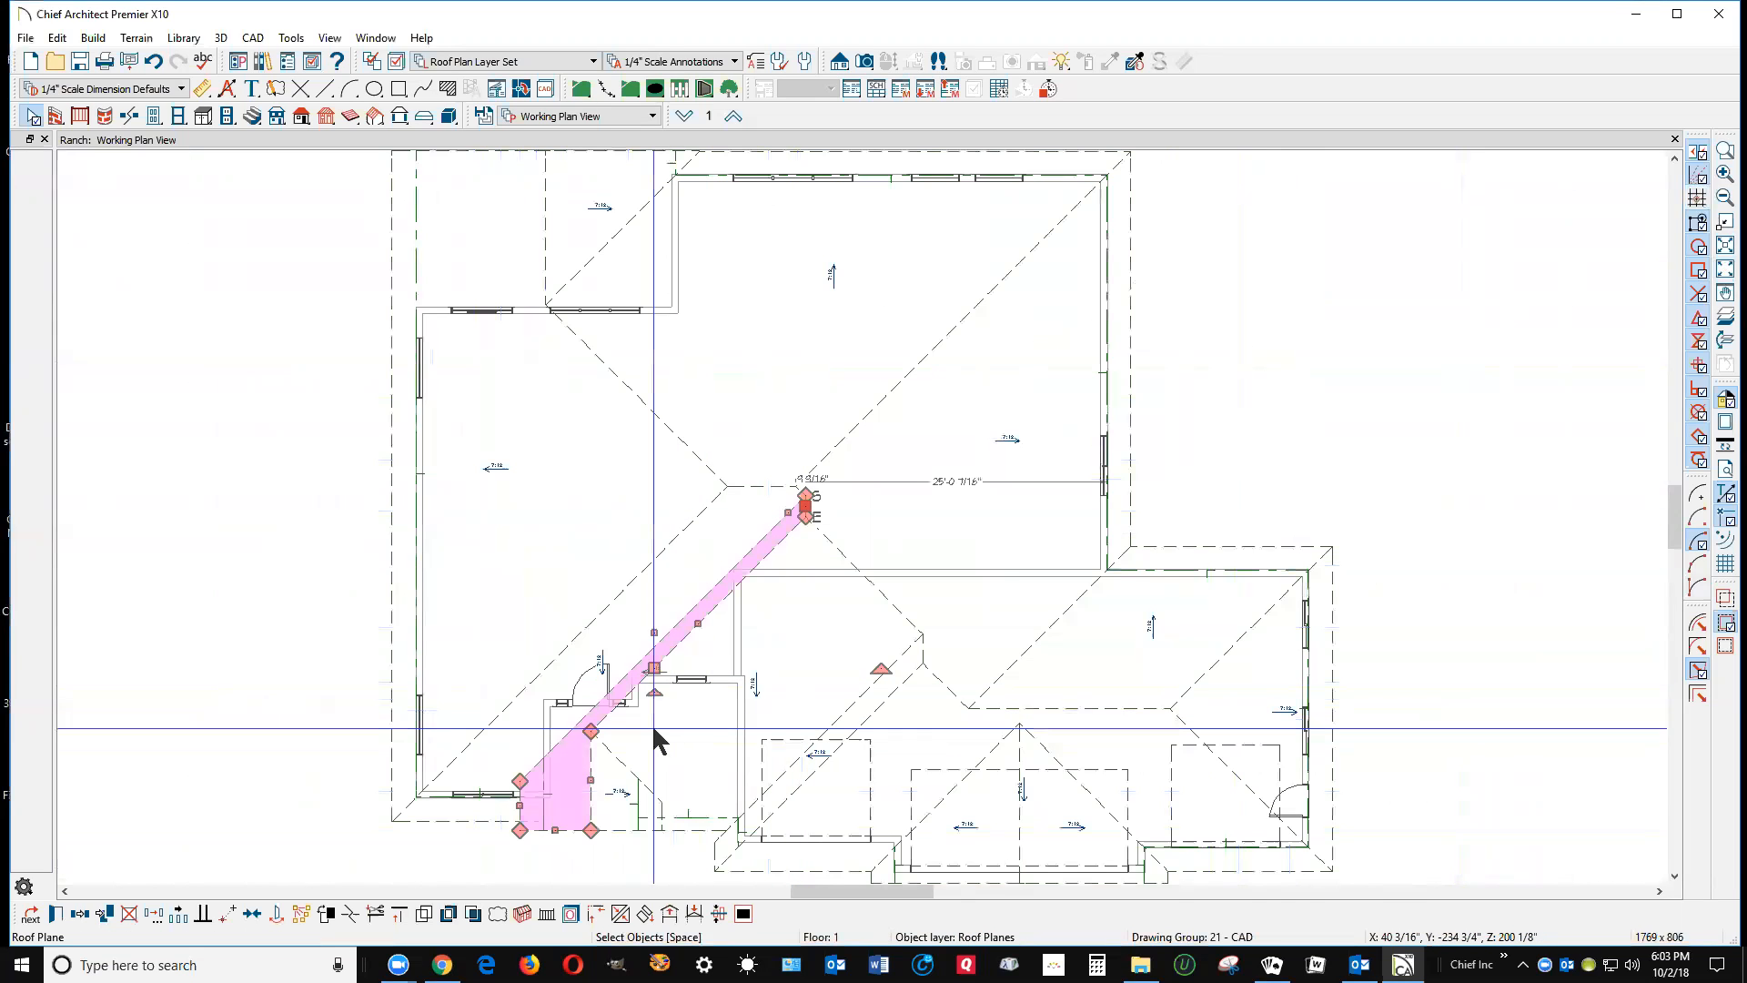
left_click(1238, 415)
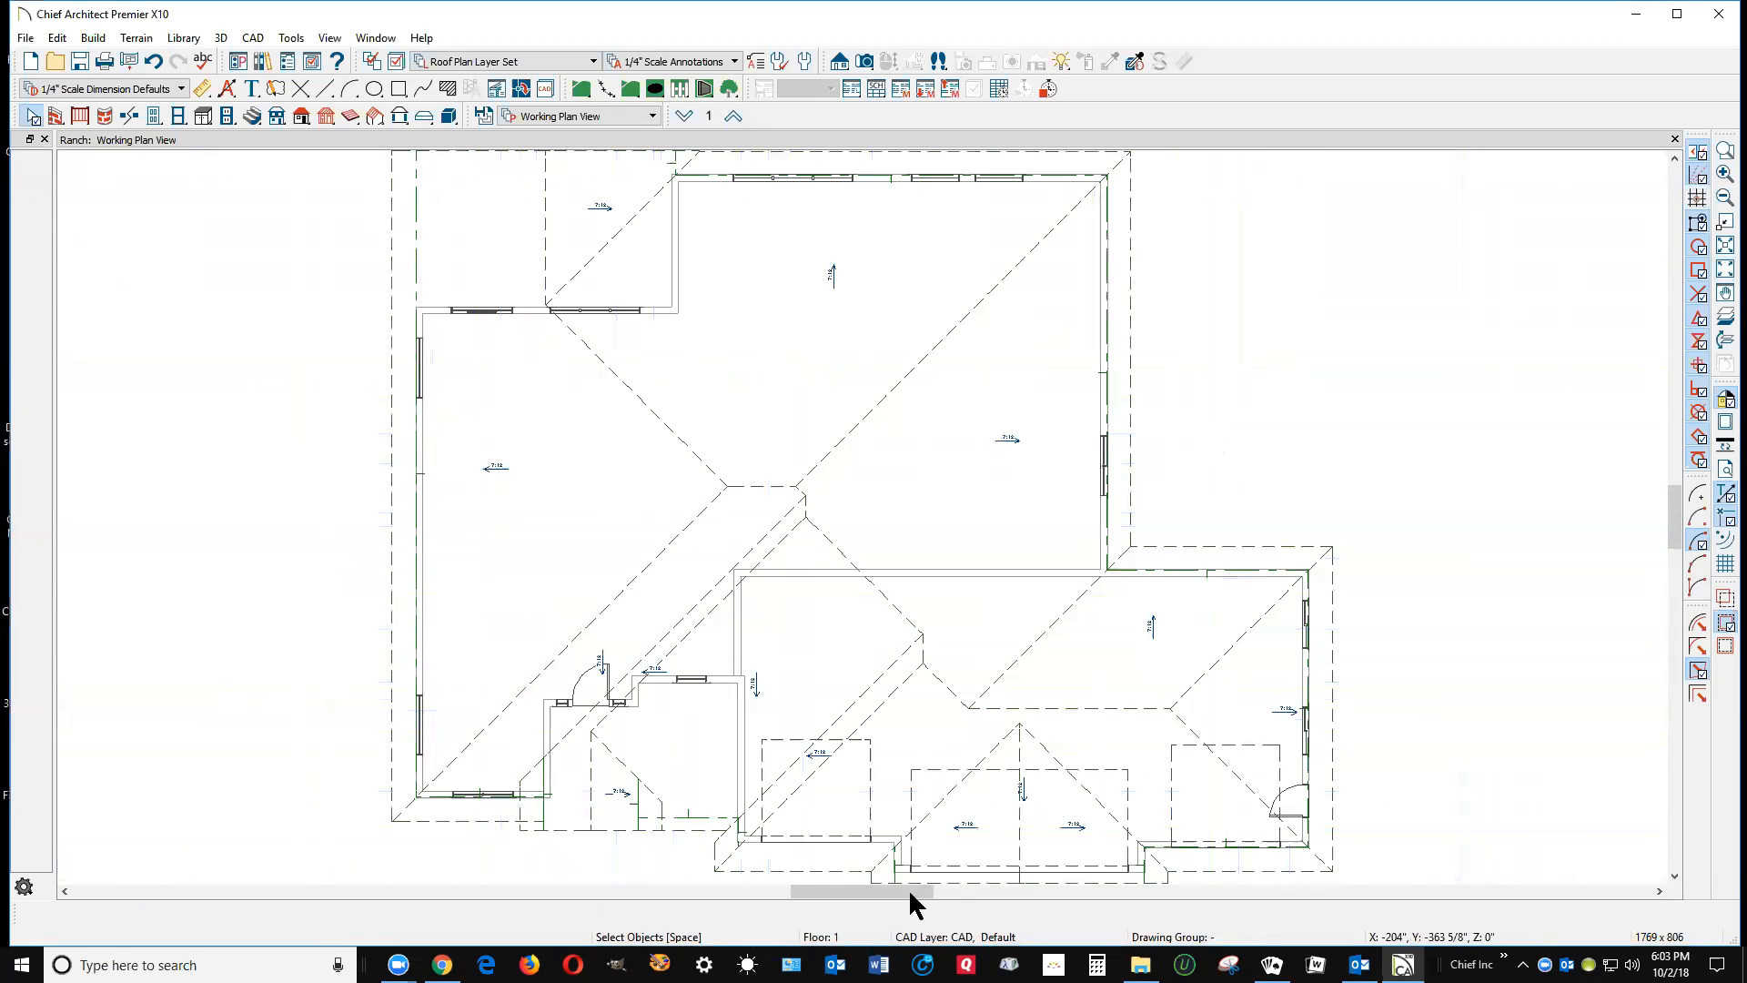
scroll(825, 353, "down", 1)
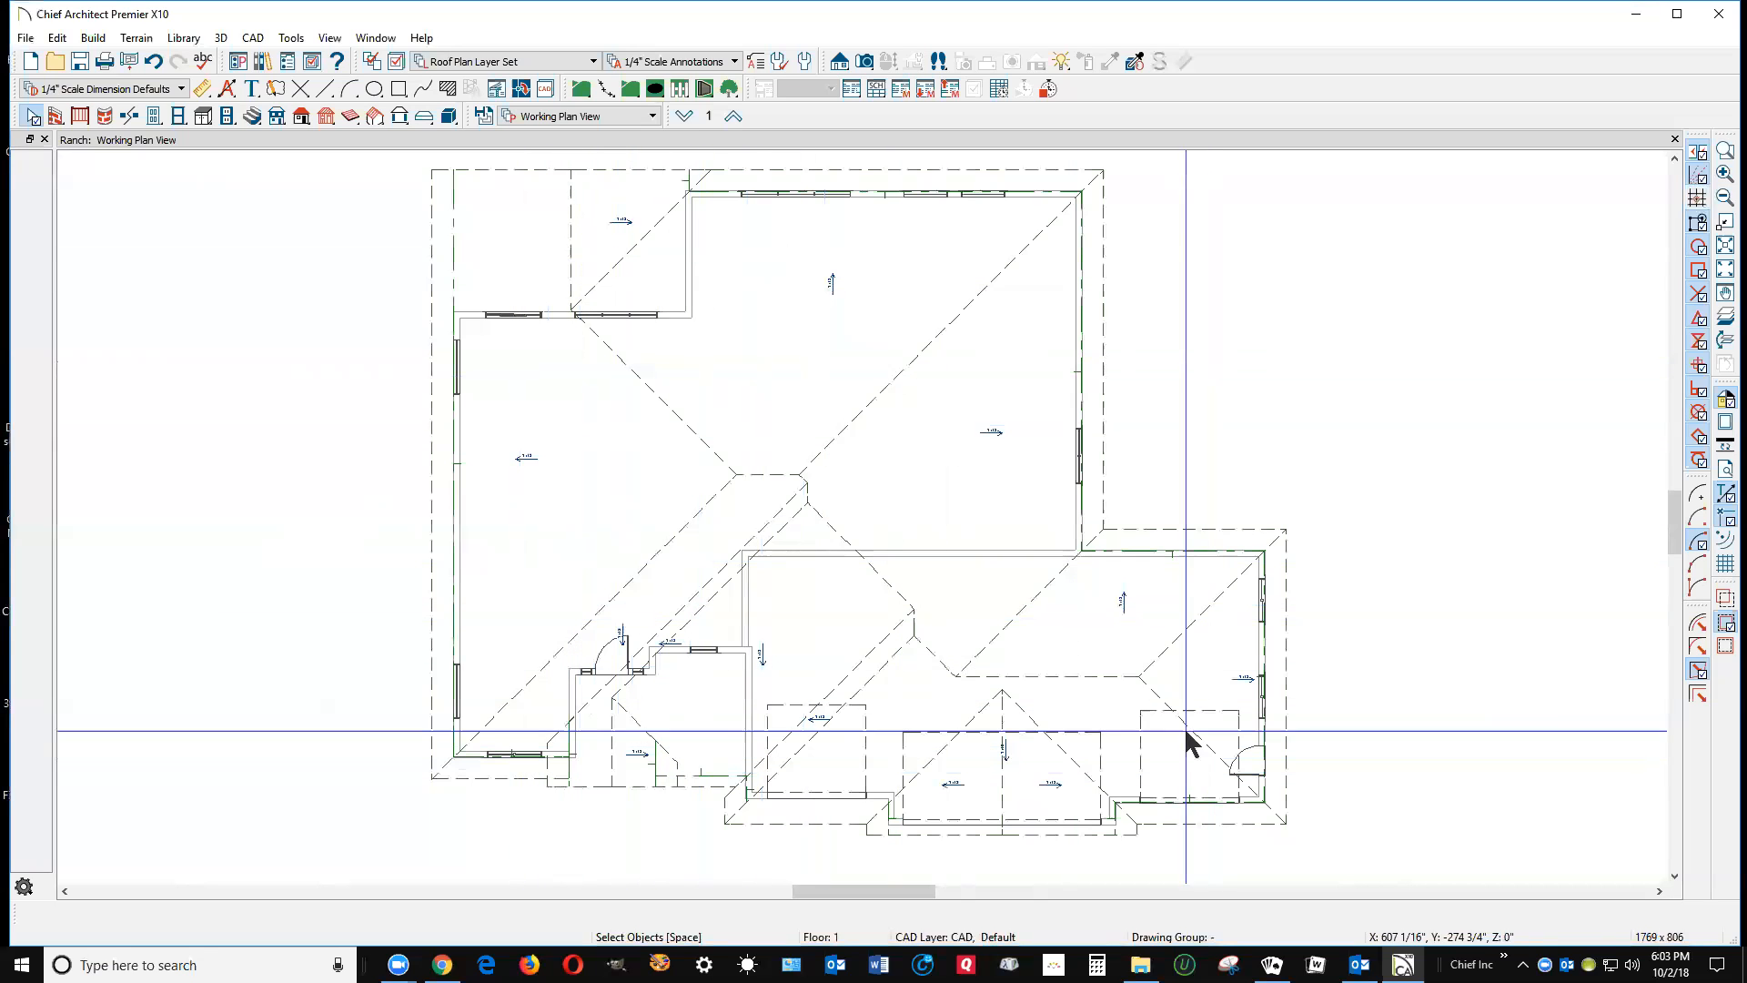
Step: Review the garage's structure settings in its room specification, and leave them without making changes
double_click(1096, 651)
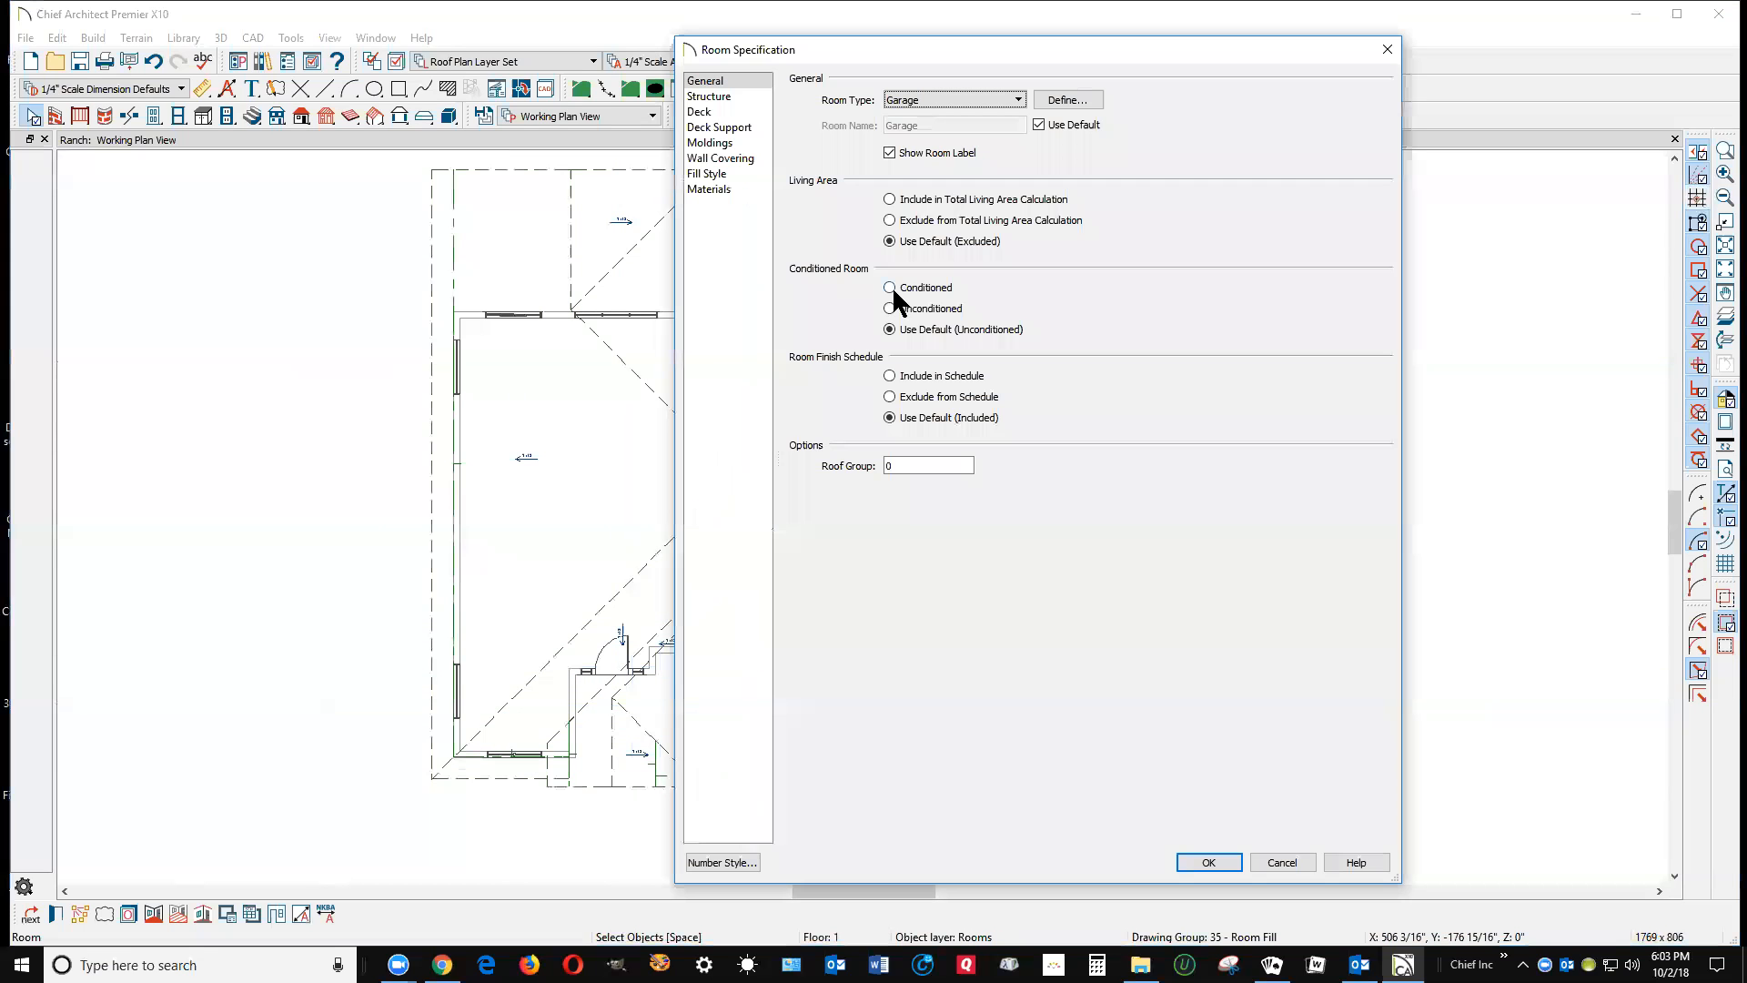
left_click(714, 96)
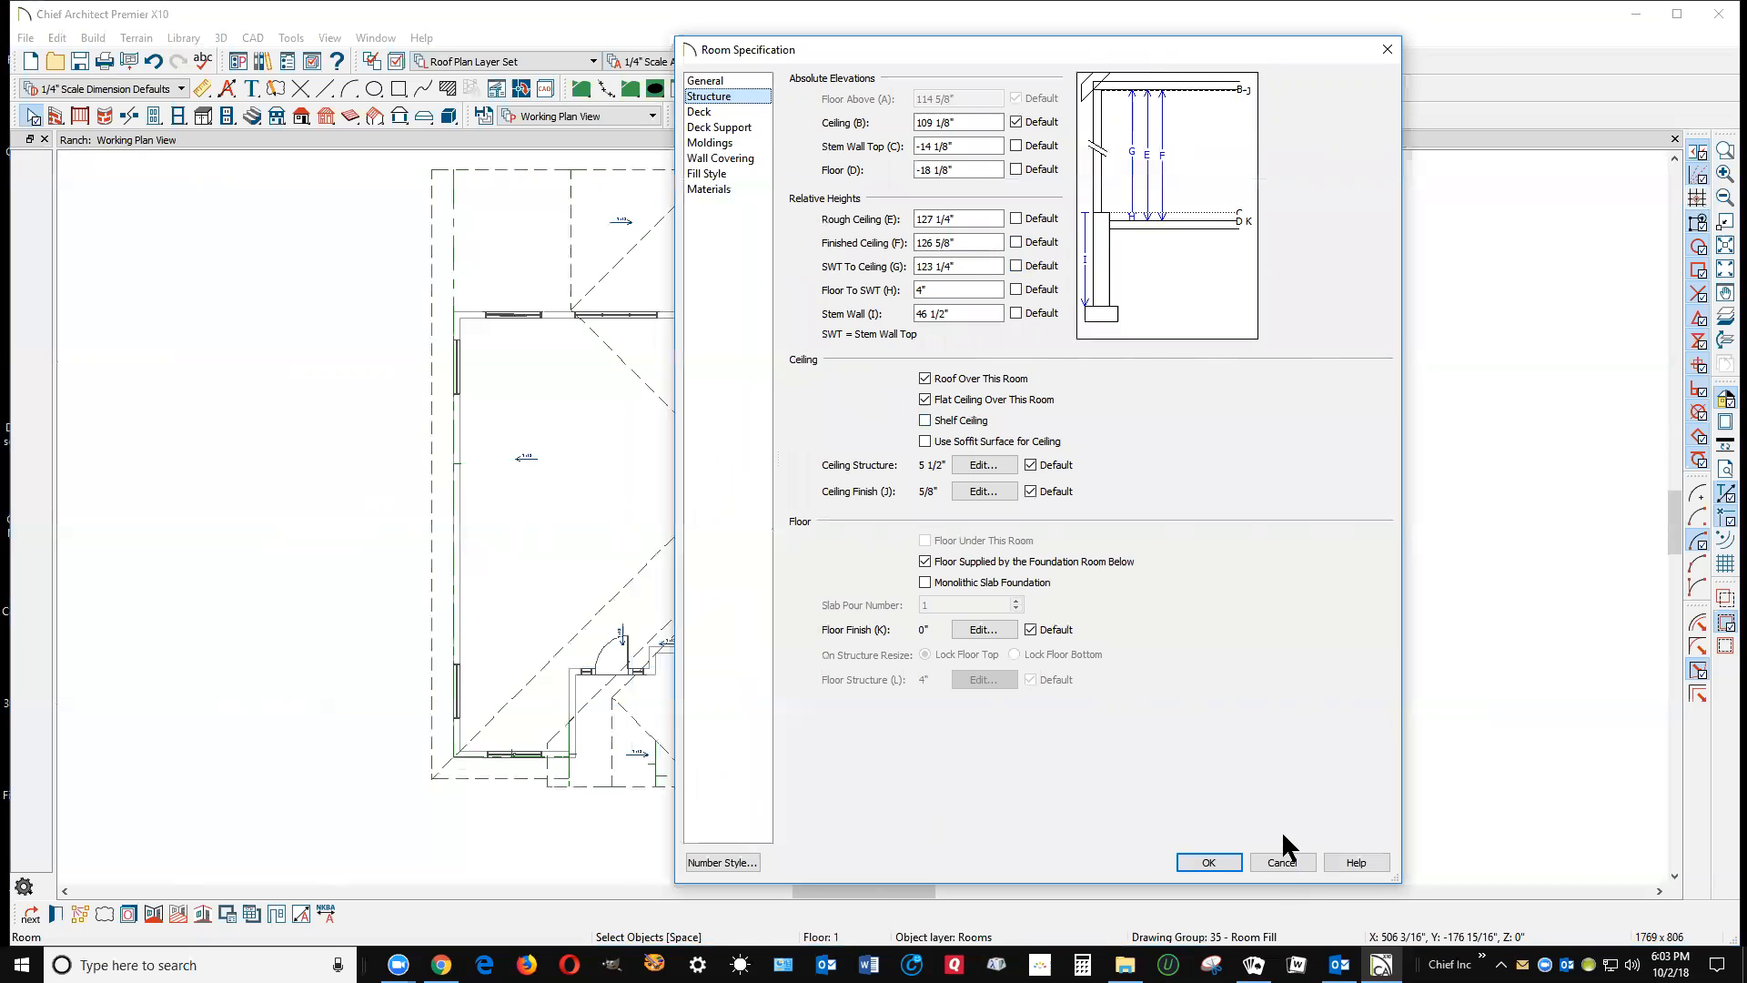
left_click(1284, 861)
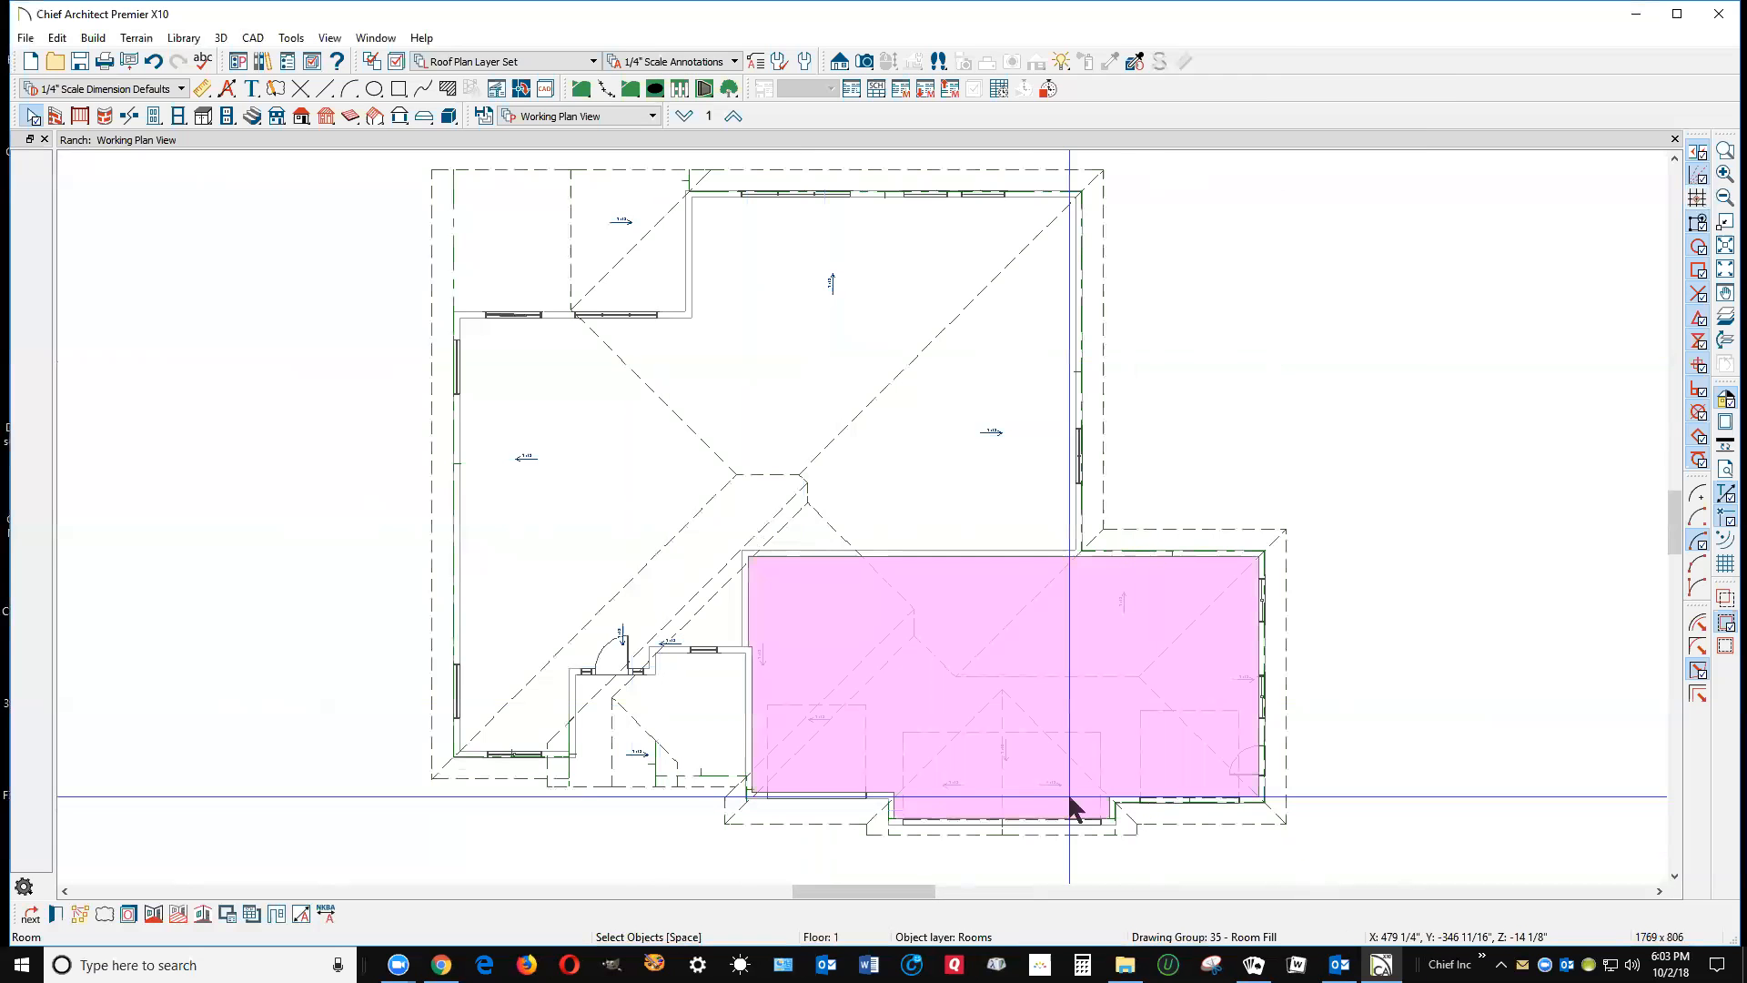
Step: Review the floor and ceiling heights in the Living room's structure settings, and close them without changes
left_click(586, 540)
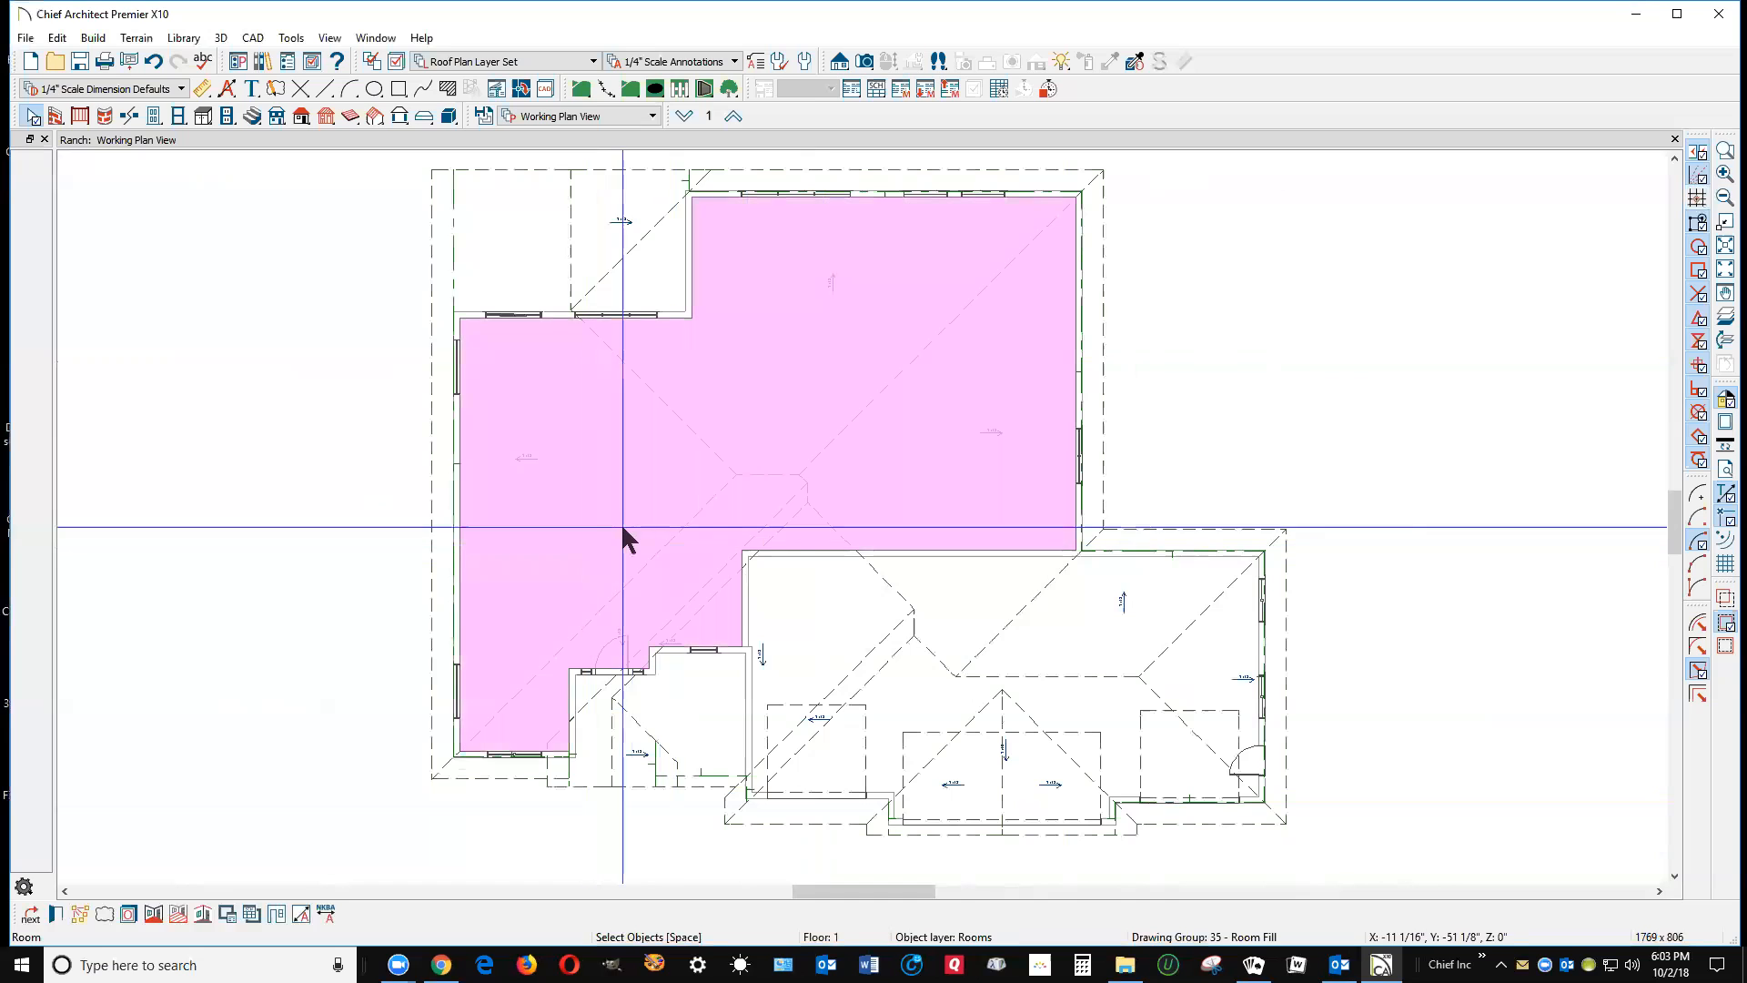
left_click(56, 911)
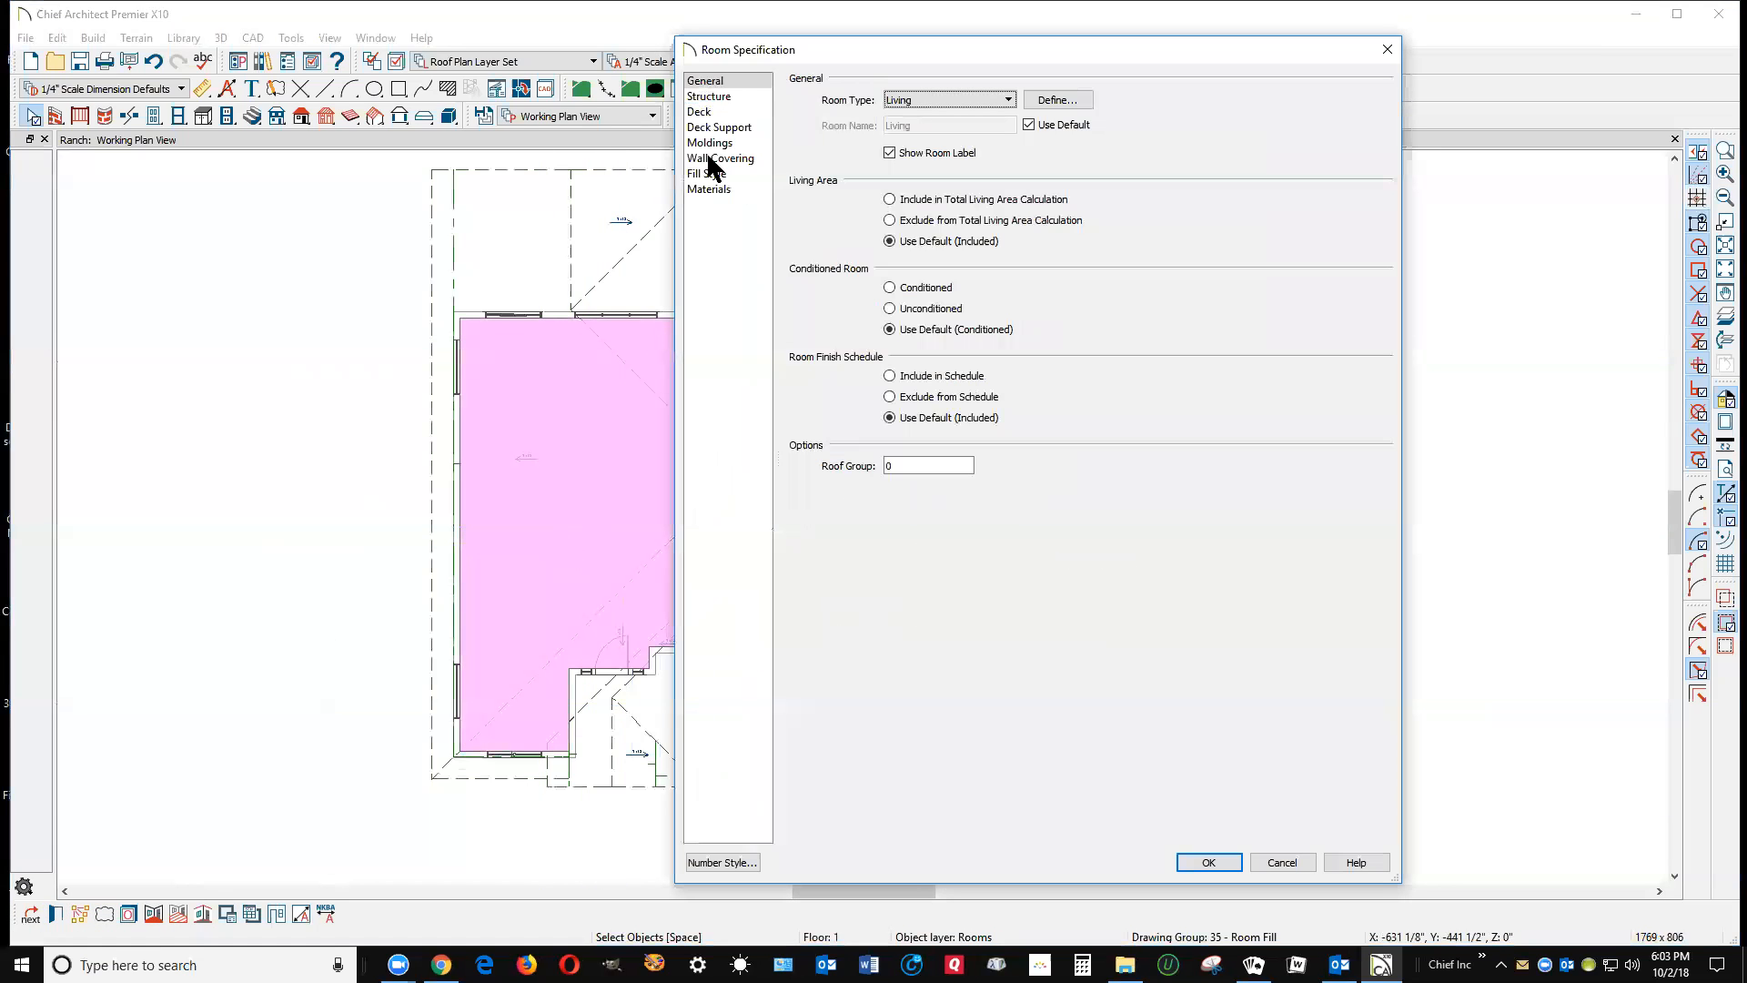
left_click(733, 94)
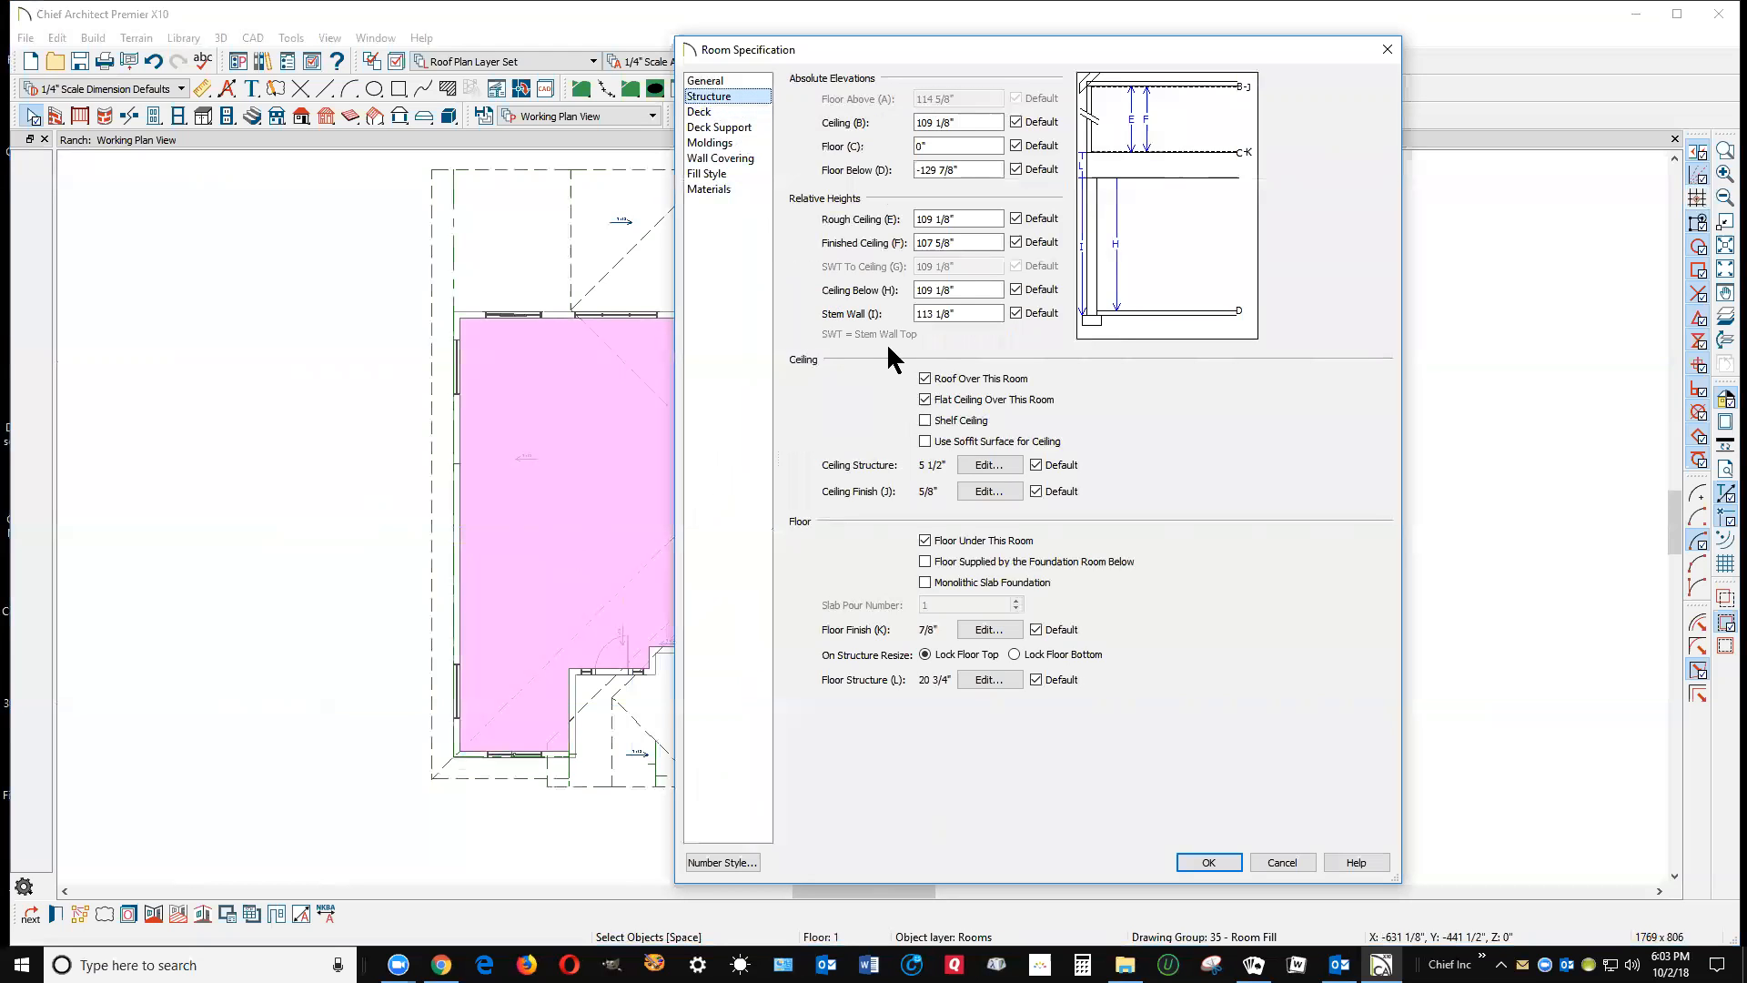
left_click(1282, 863)
key("Escape")
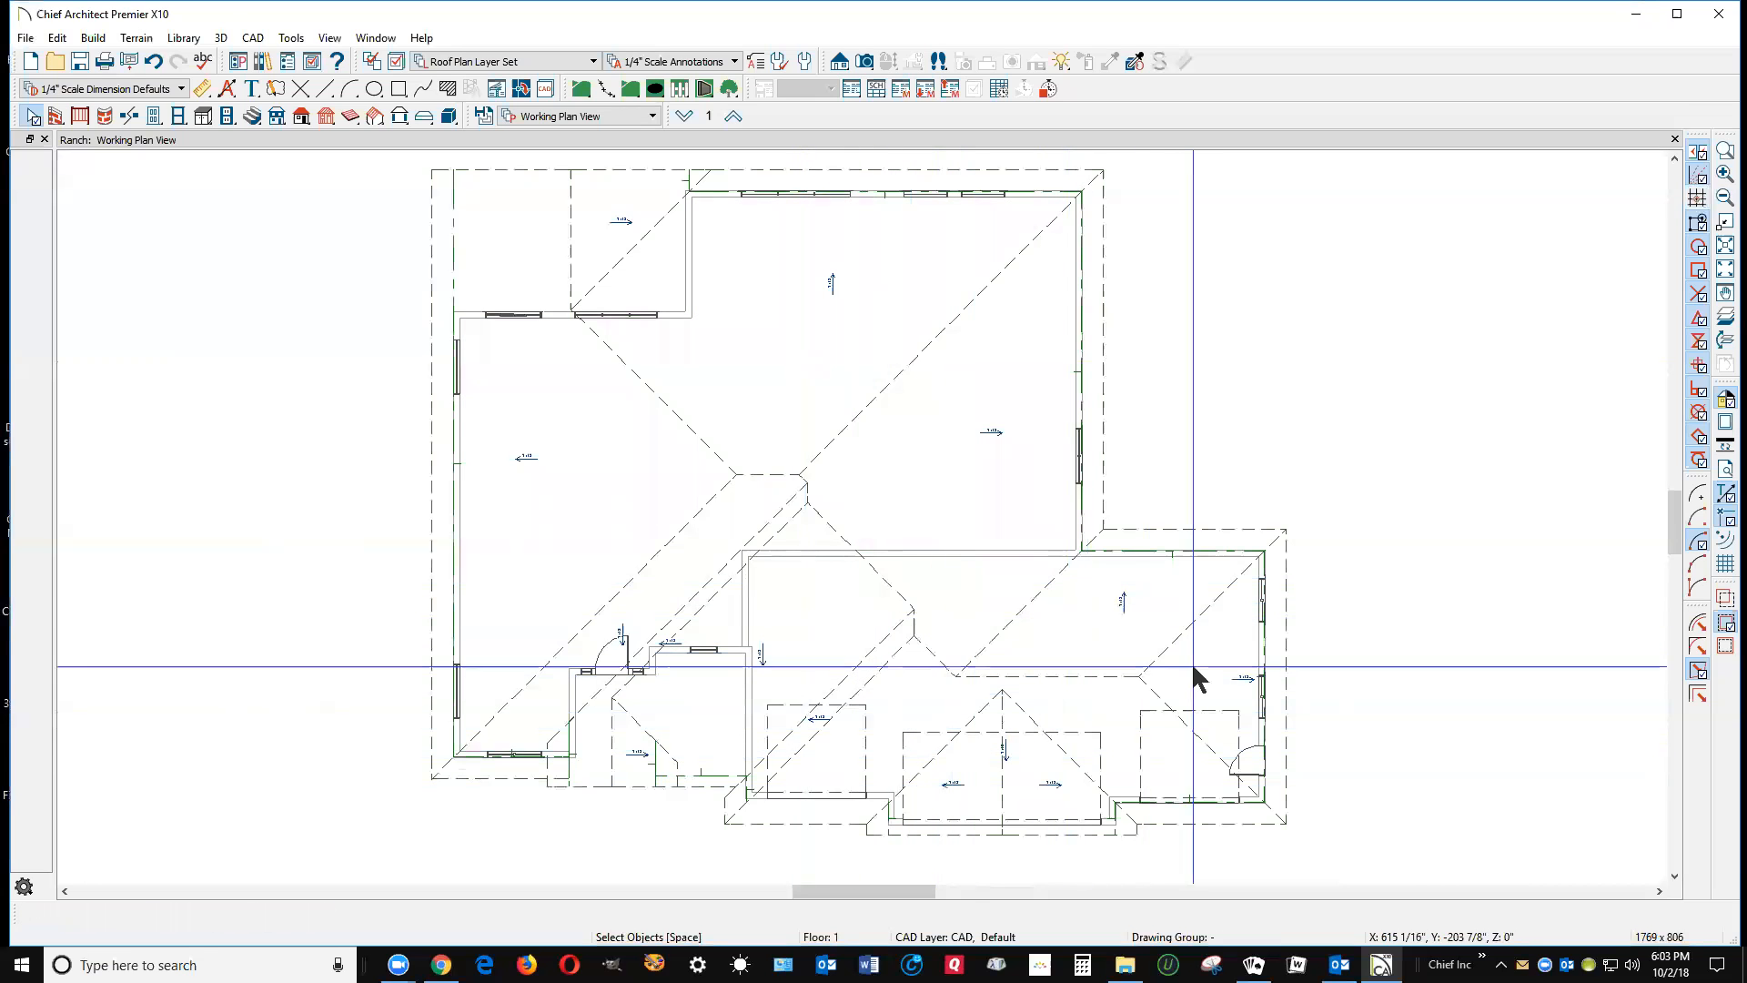
Step: Check the garage's ceiling heights again for comparison with the Living room, and close its specification without changes
double_click(1147, 618)
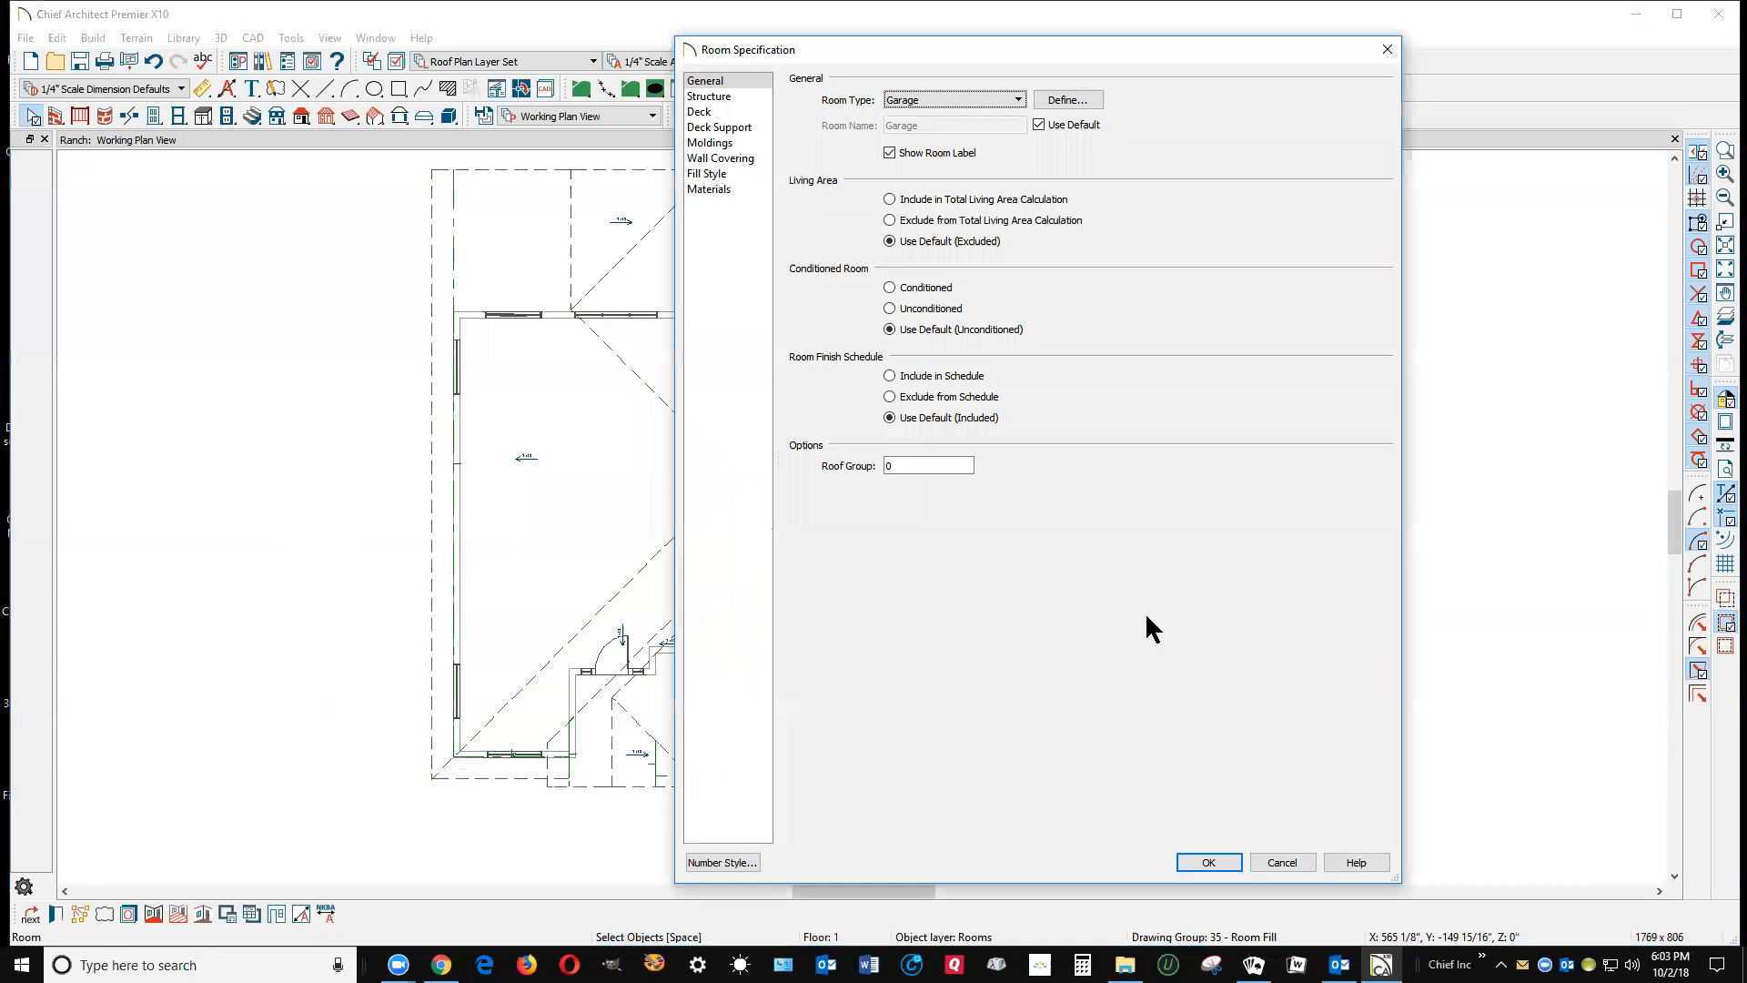
left_click(728, 96)
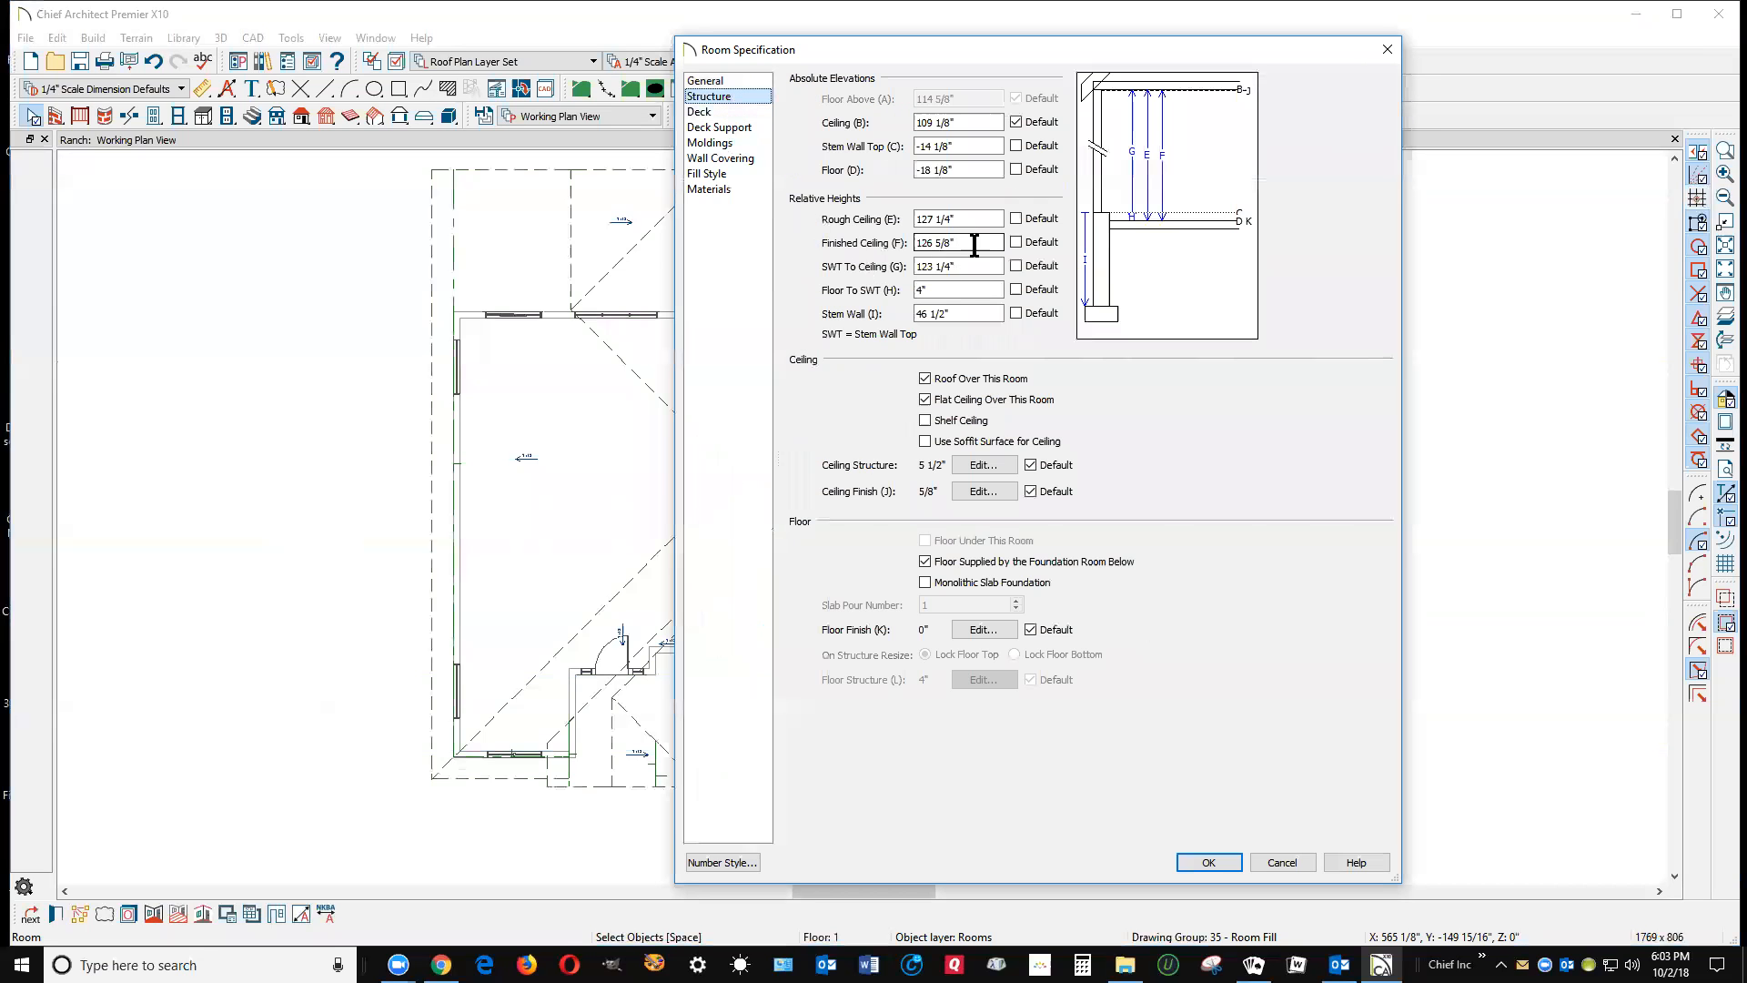
left_click(1280, 863)
Step: Check the front porch's floor and ceiling heights in its structure settings, and close them without changes
double_click(699, 729)
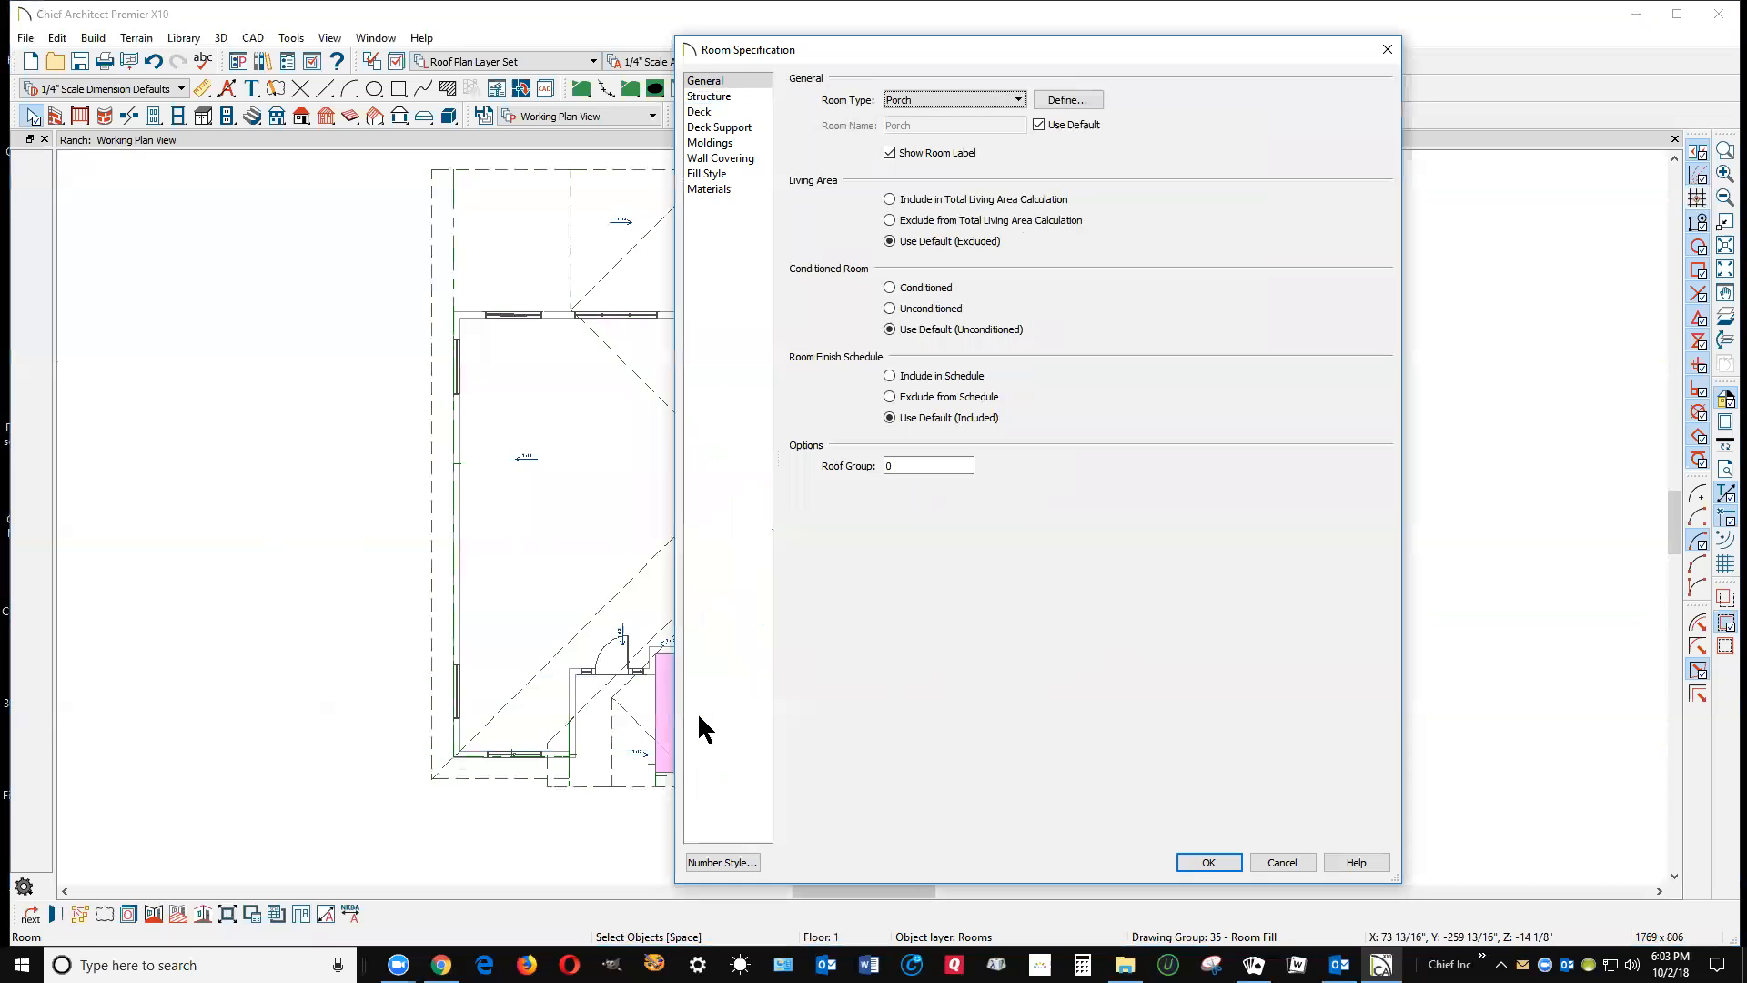
left_click(708, 97)
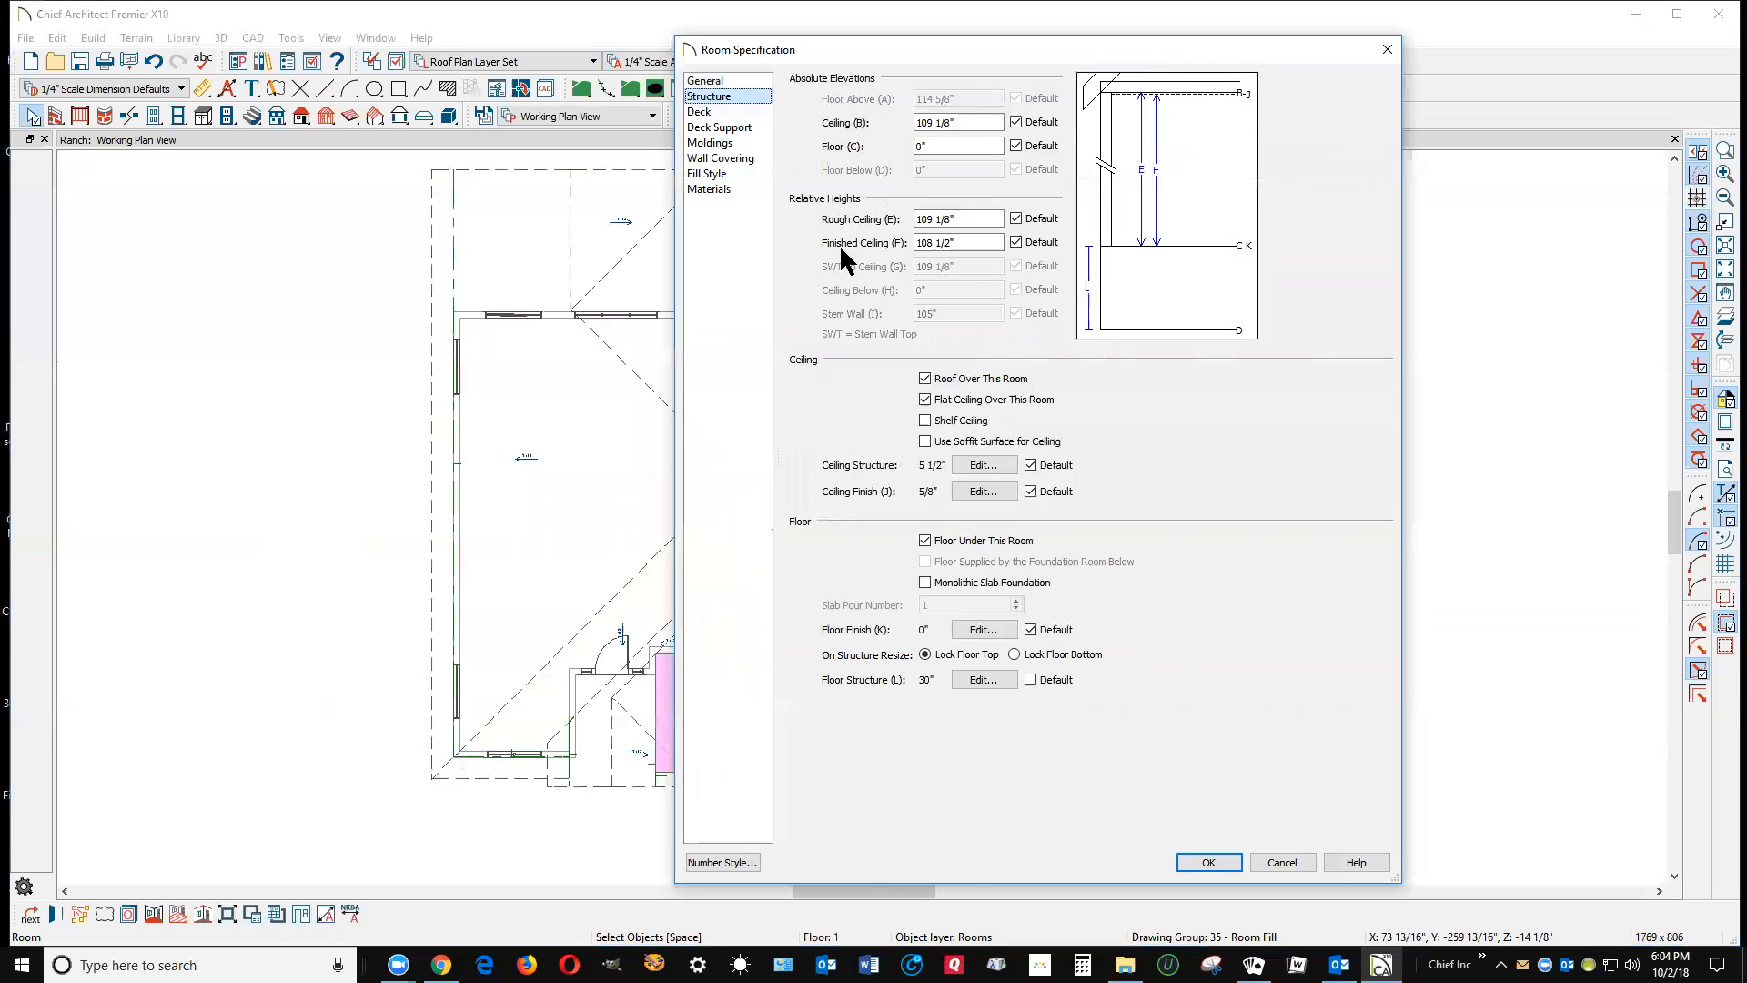
left_click(1285, 862)
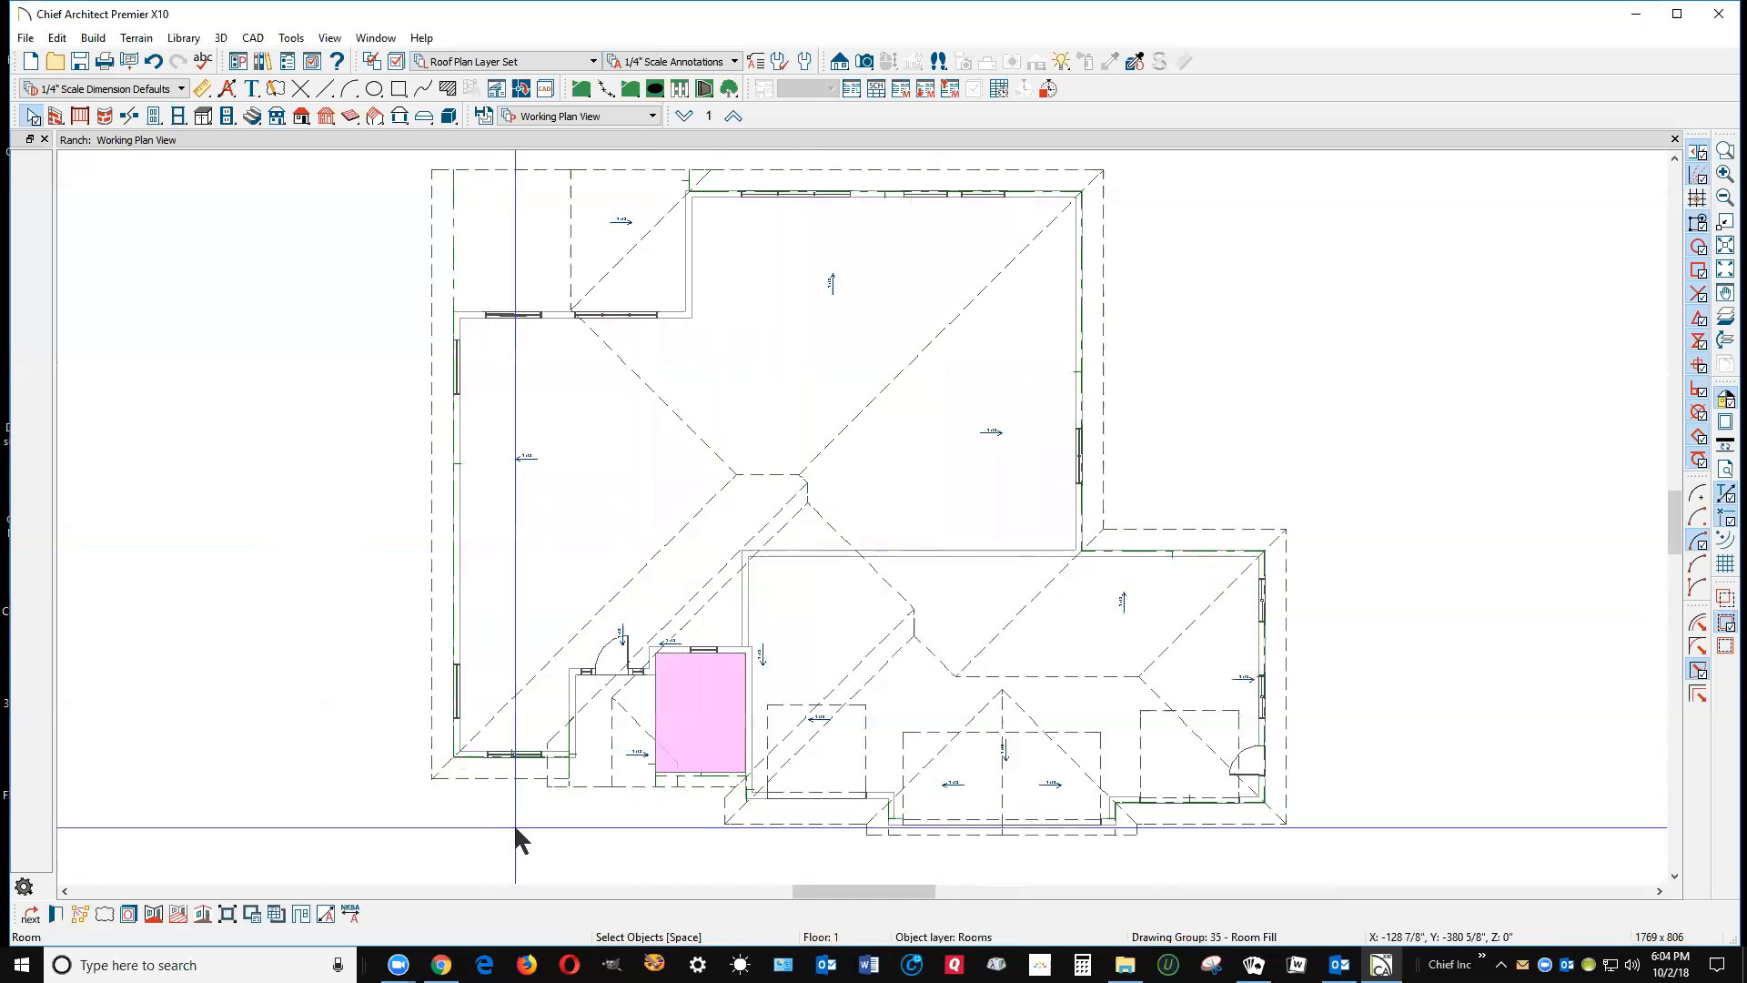
Step: Deselect the porch room and examine the roof planes and baselines around the front entry
scroll(518, 830, "up", 4)
key("Escape")
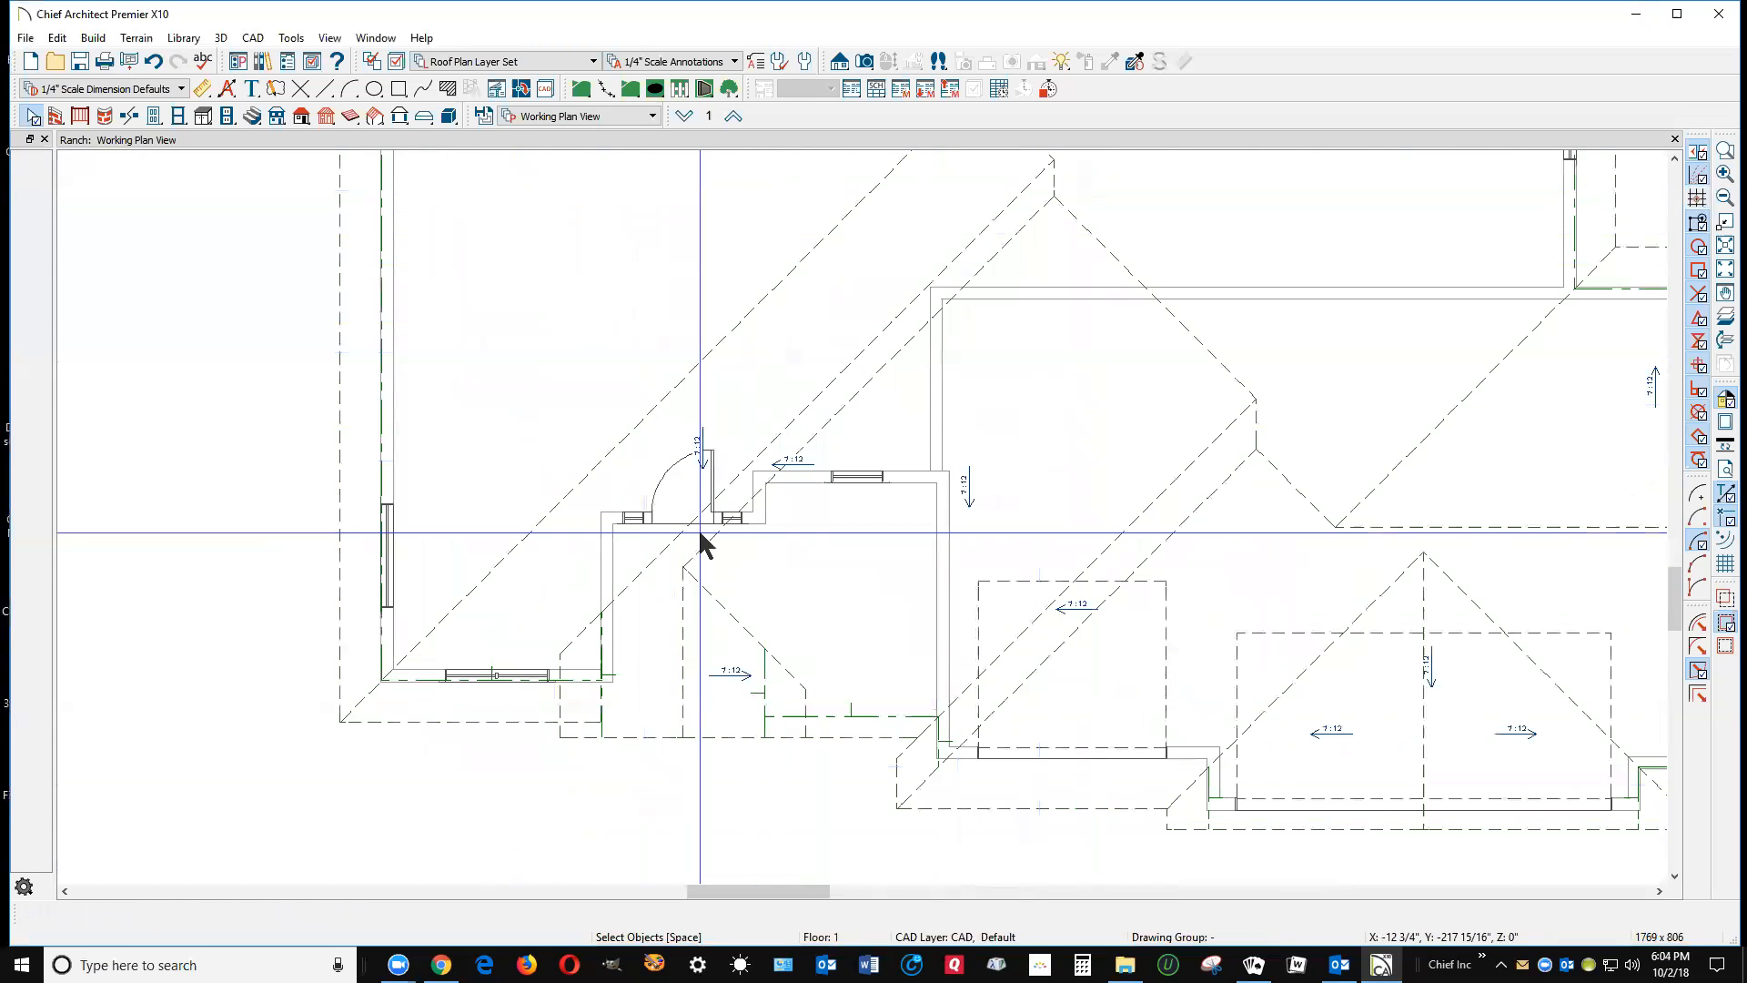
scroll(646, 761, "up", 2)
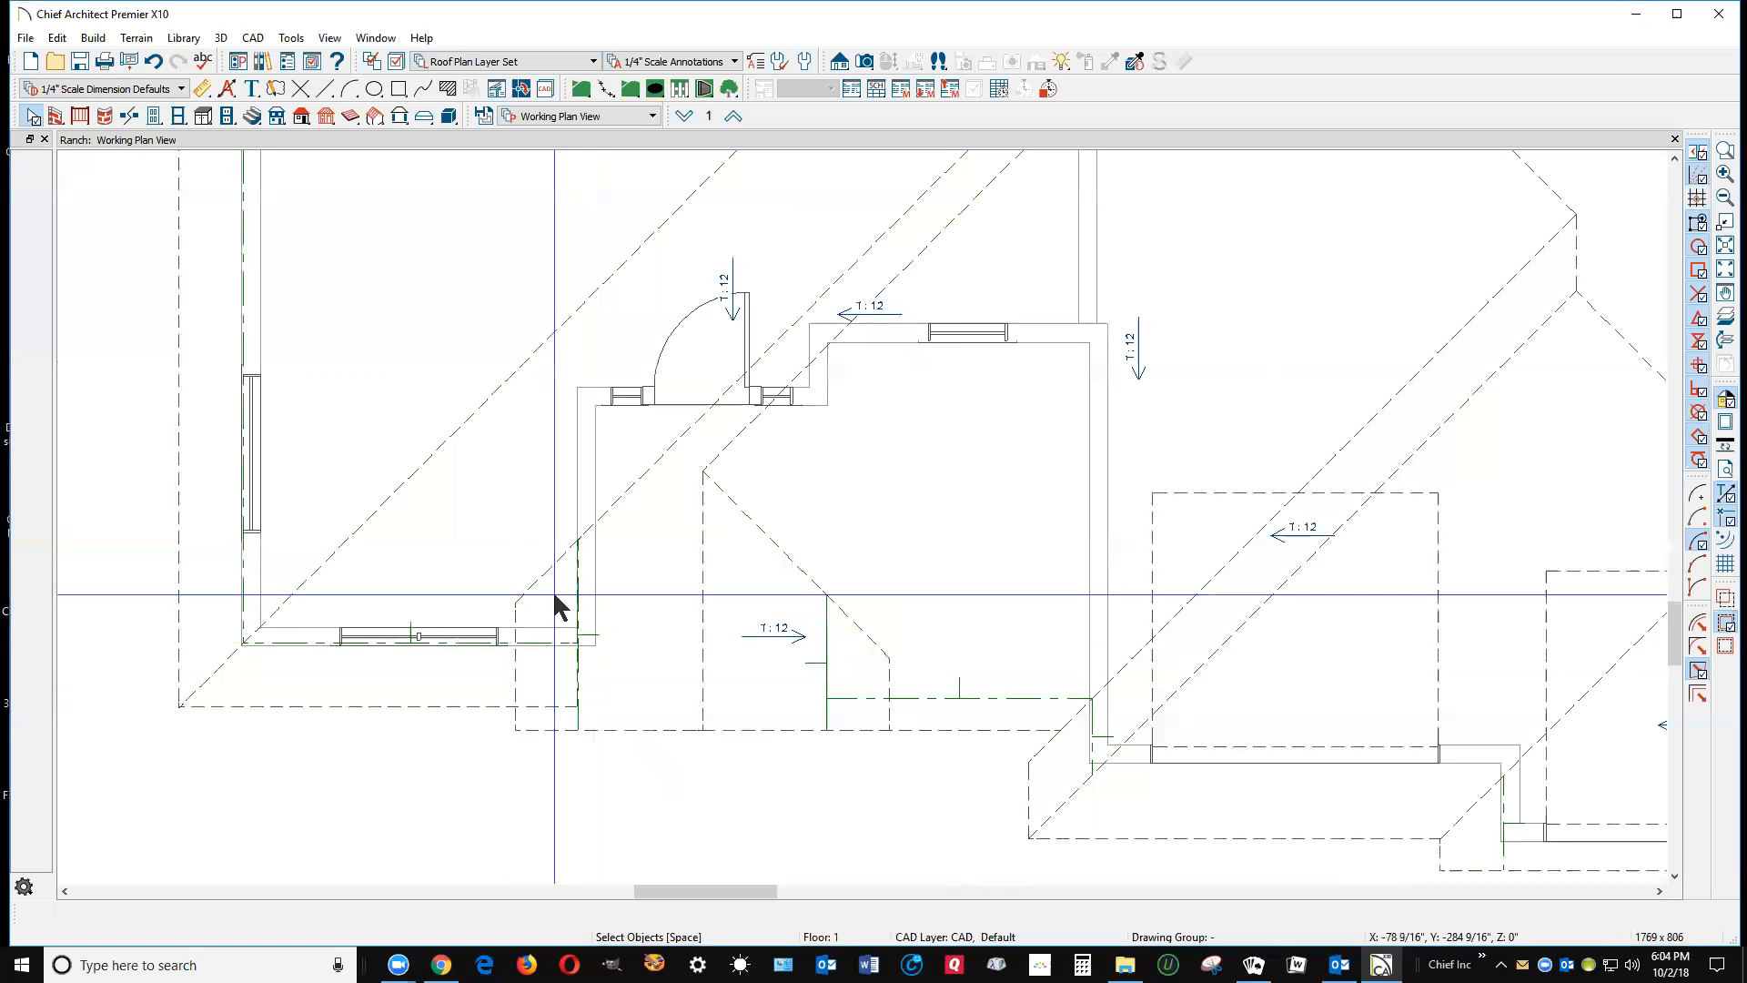
scroll(555, 601, "down", 4)
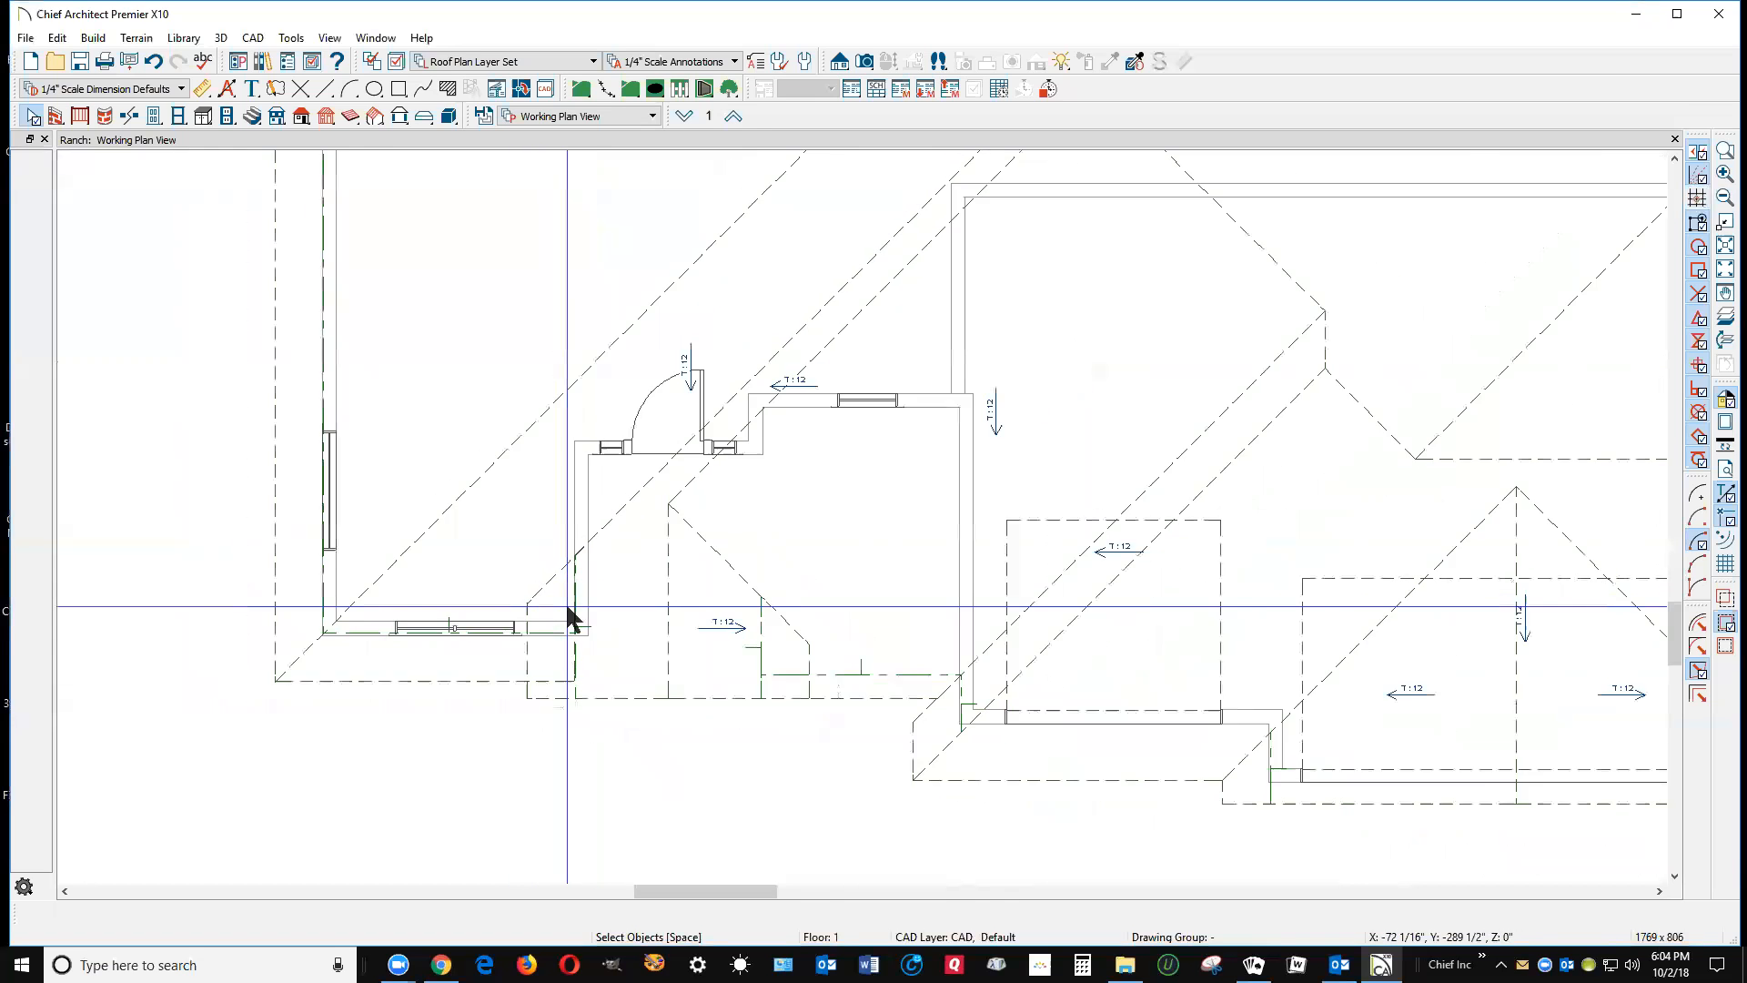
Step: Pull the upper end of the porch gable's left-sloping roof plane back to the gable ridge, removing its long narrow strip
scroll(573, 620, "down", 1)
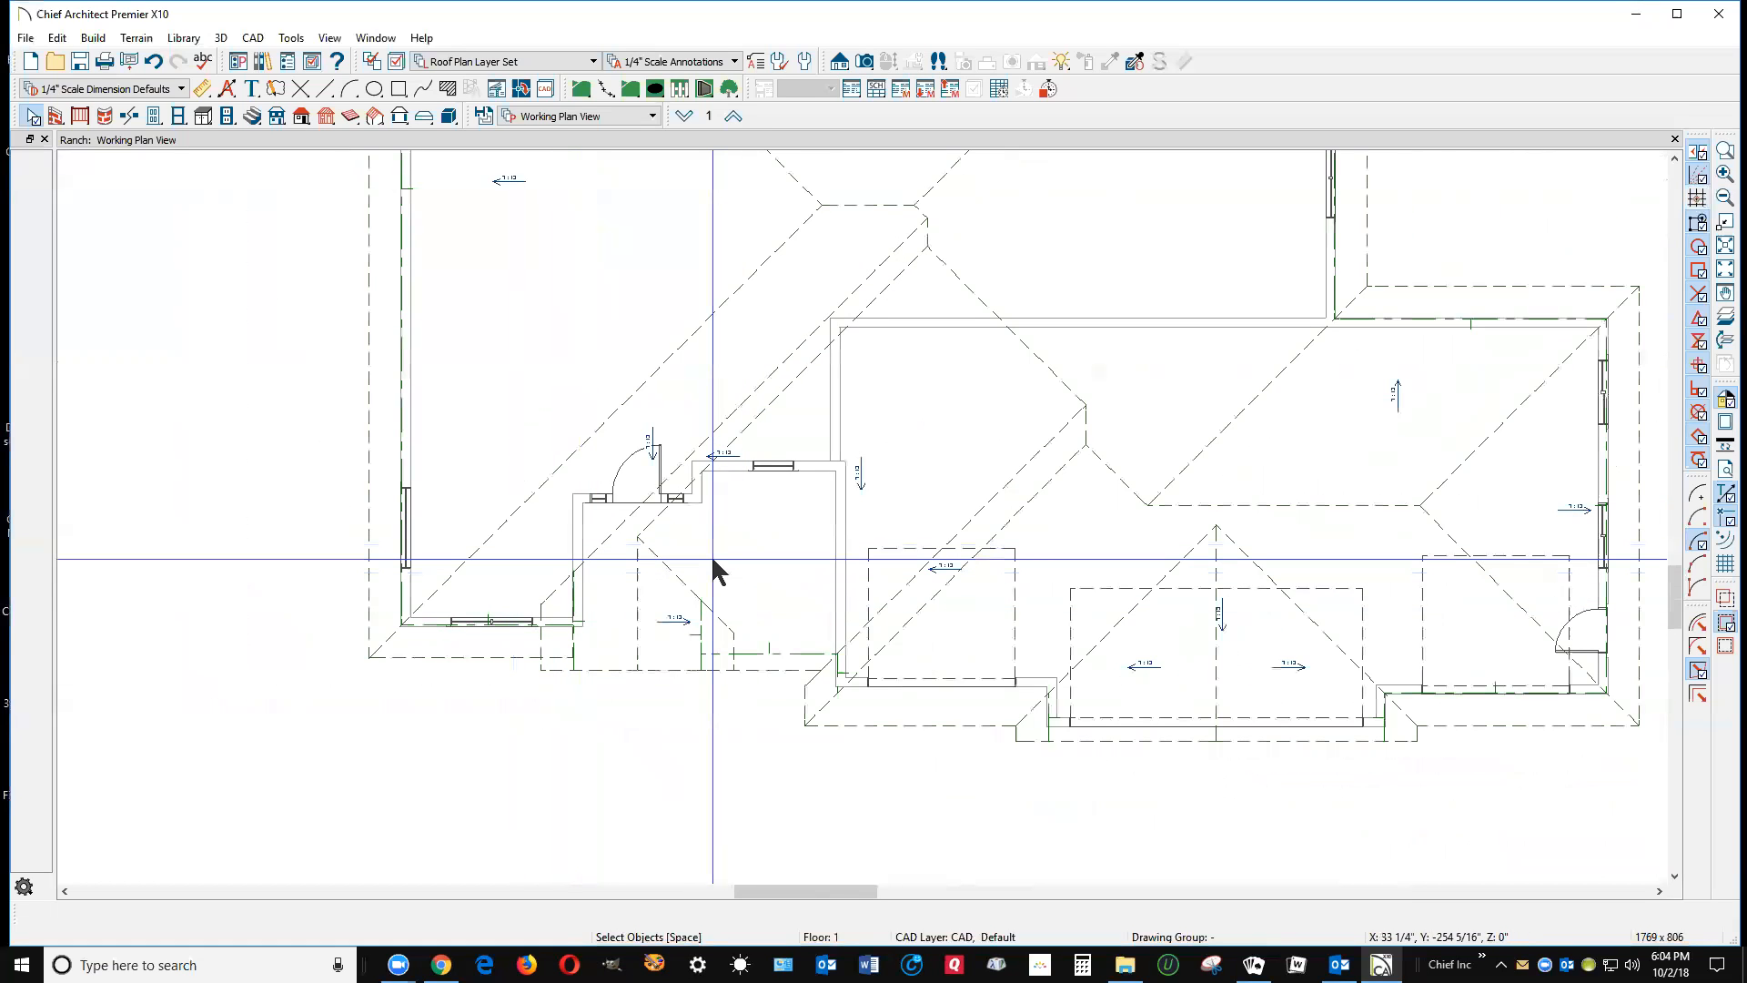
scroll(776, 371, "up", 3)
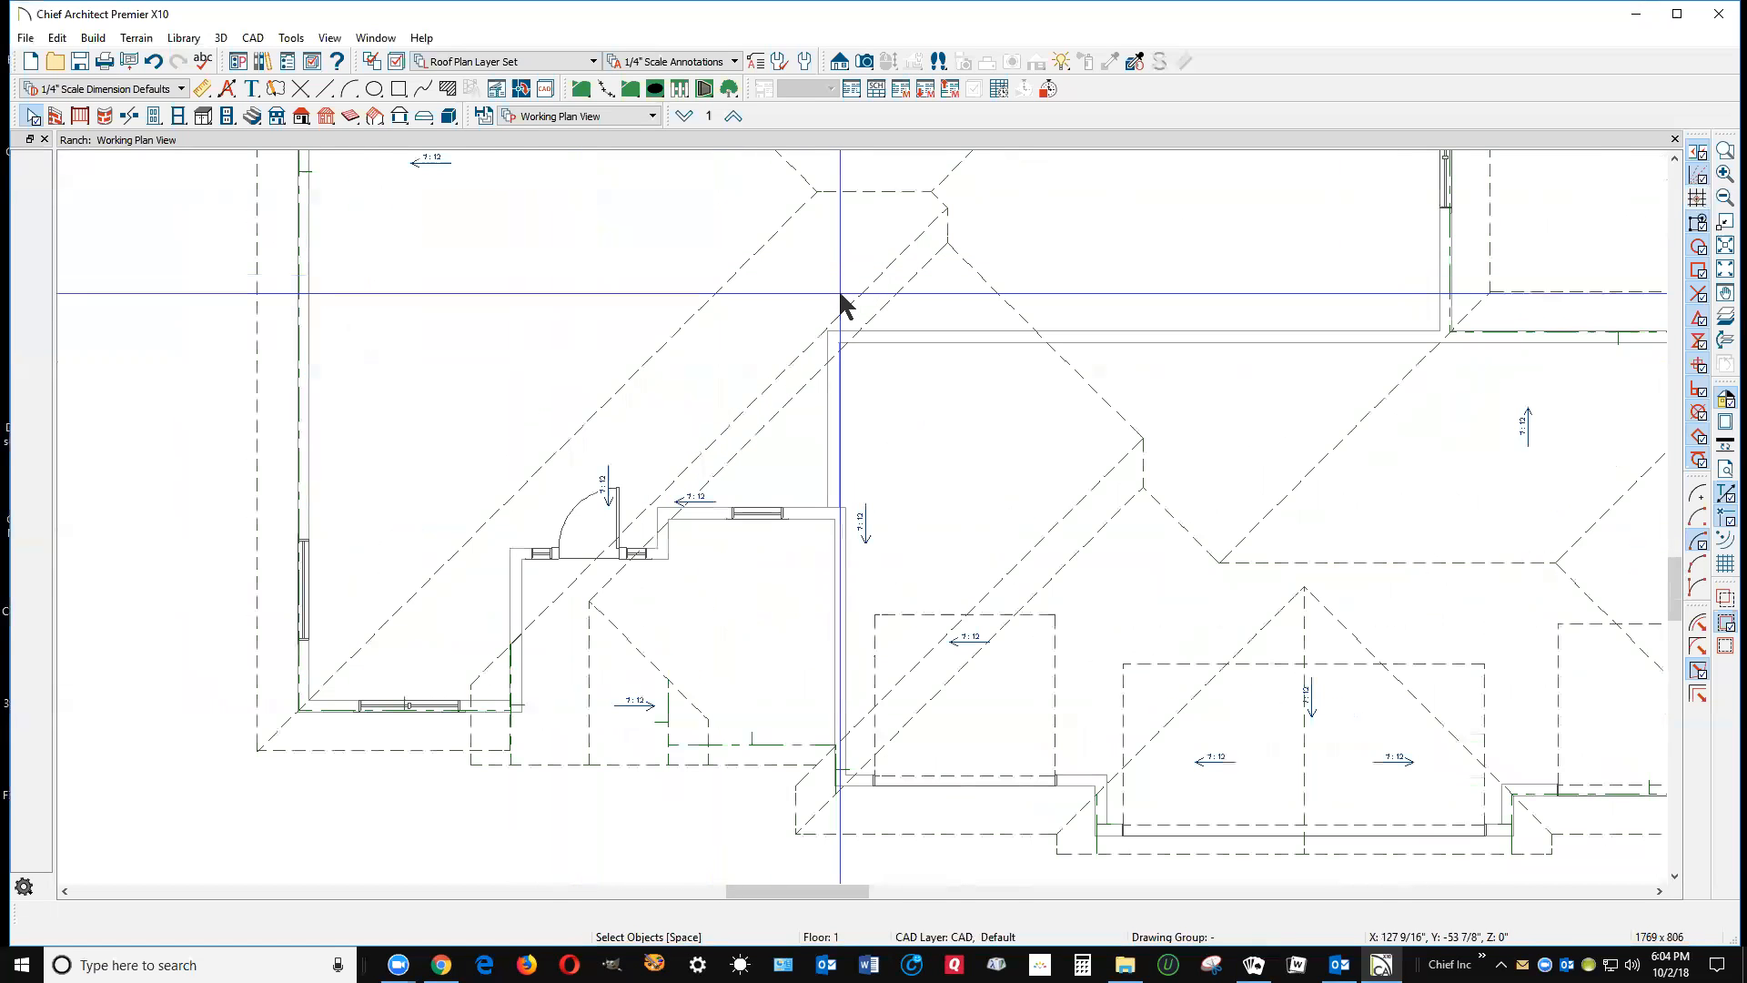
left_click(945, 236)
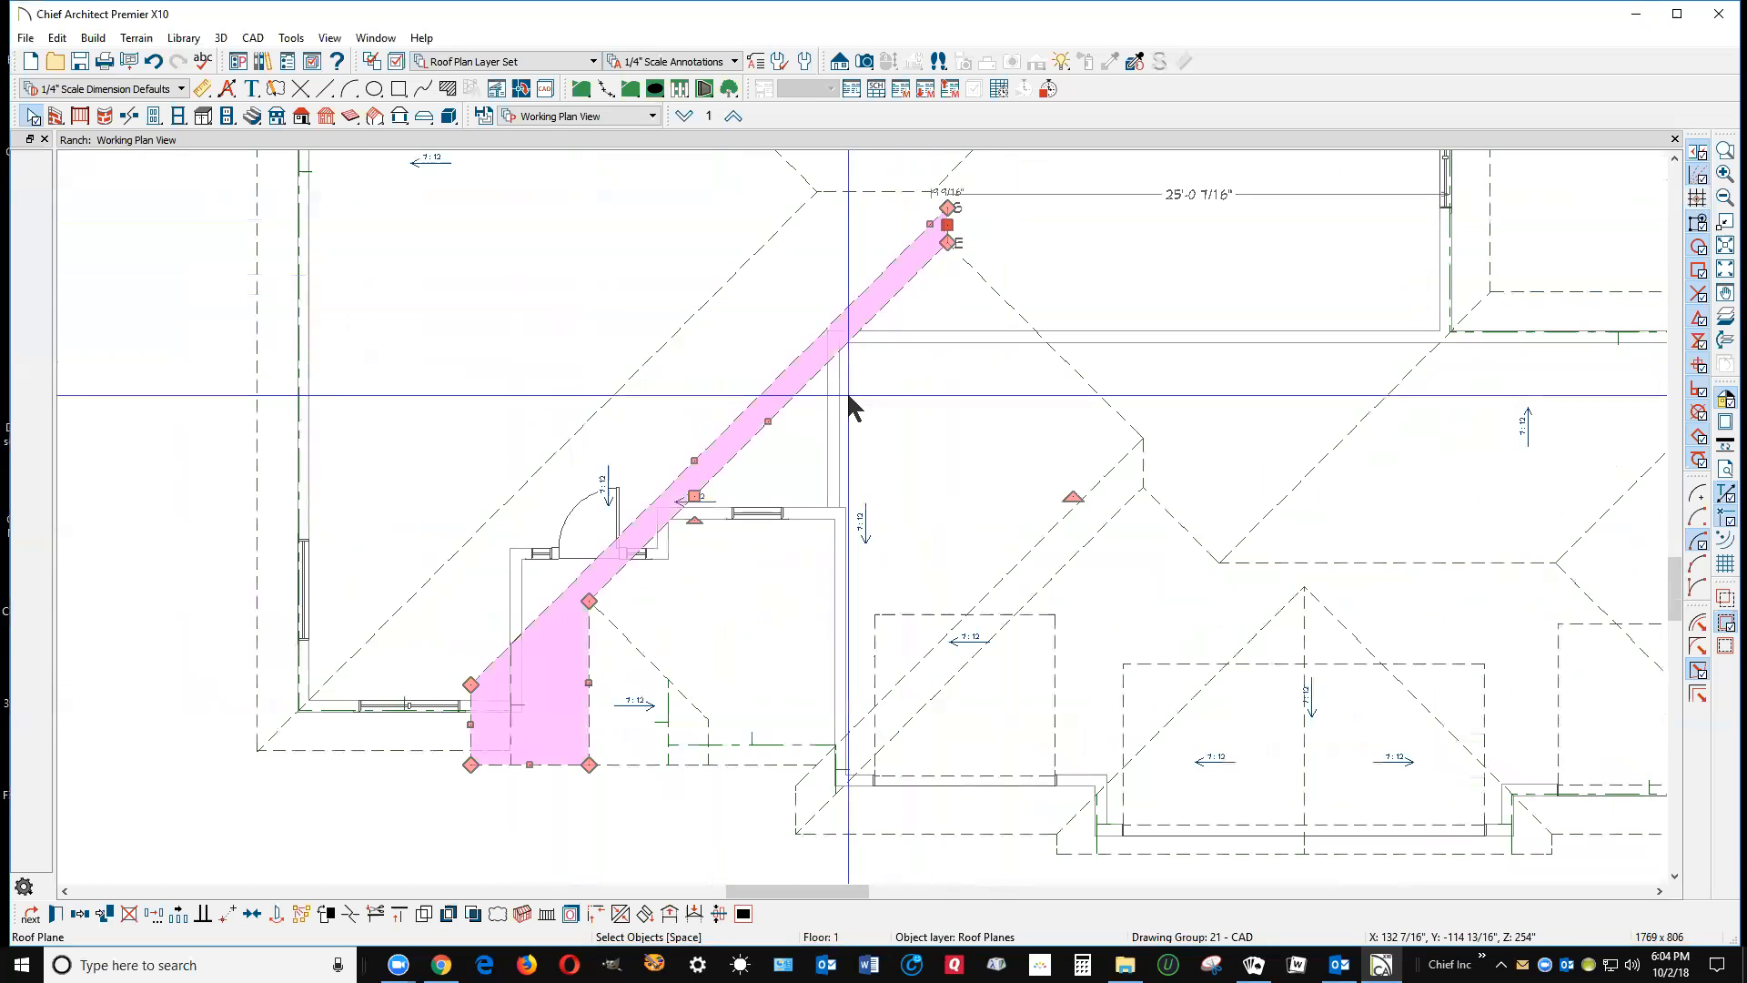
left_click_drag(948, 225, 593, 613)
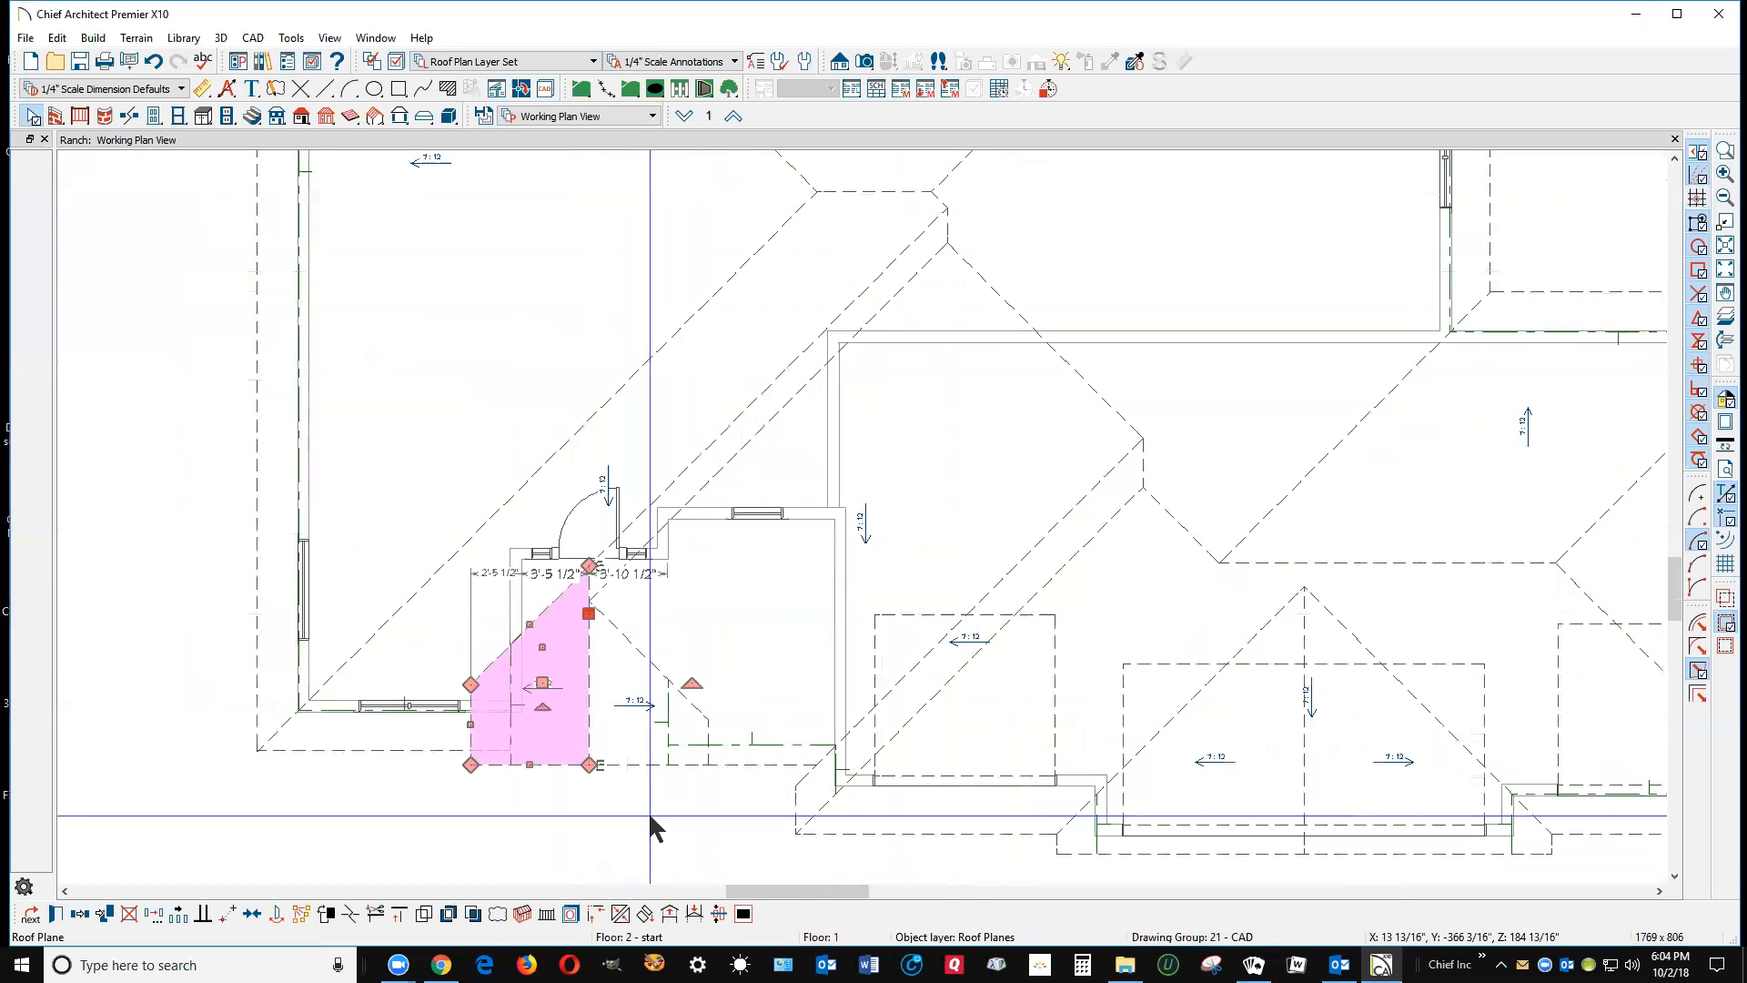
scroll(475, 777, "up", 1)
scroll(475, 777, "up", 2)
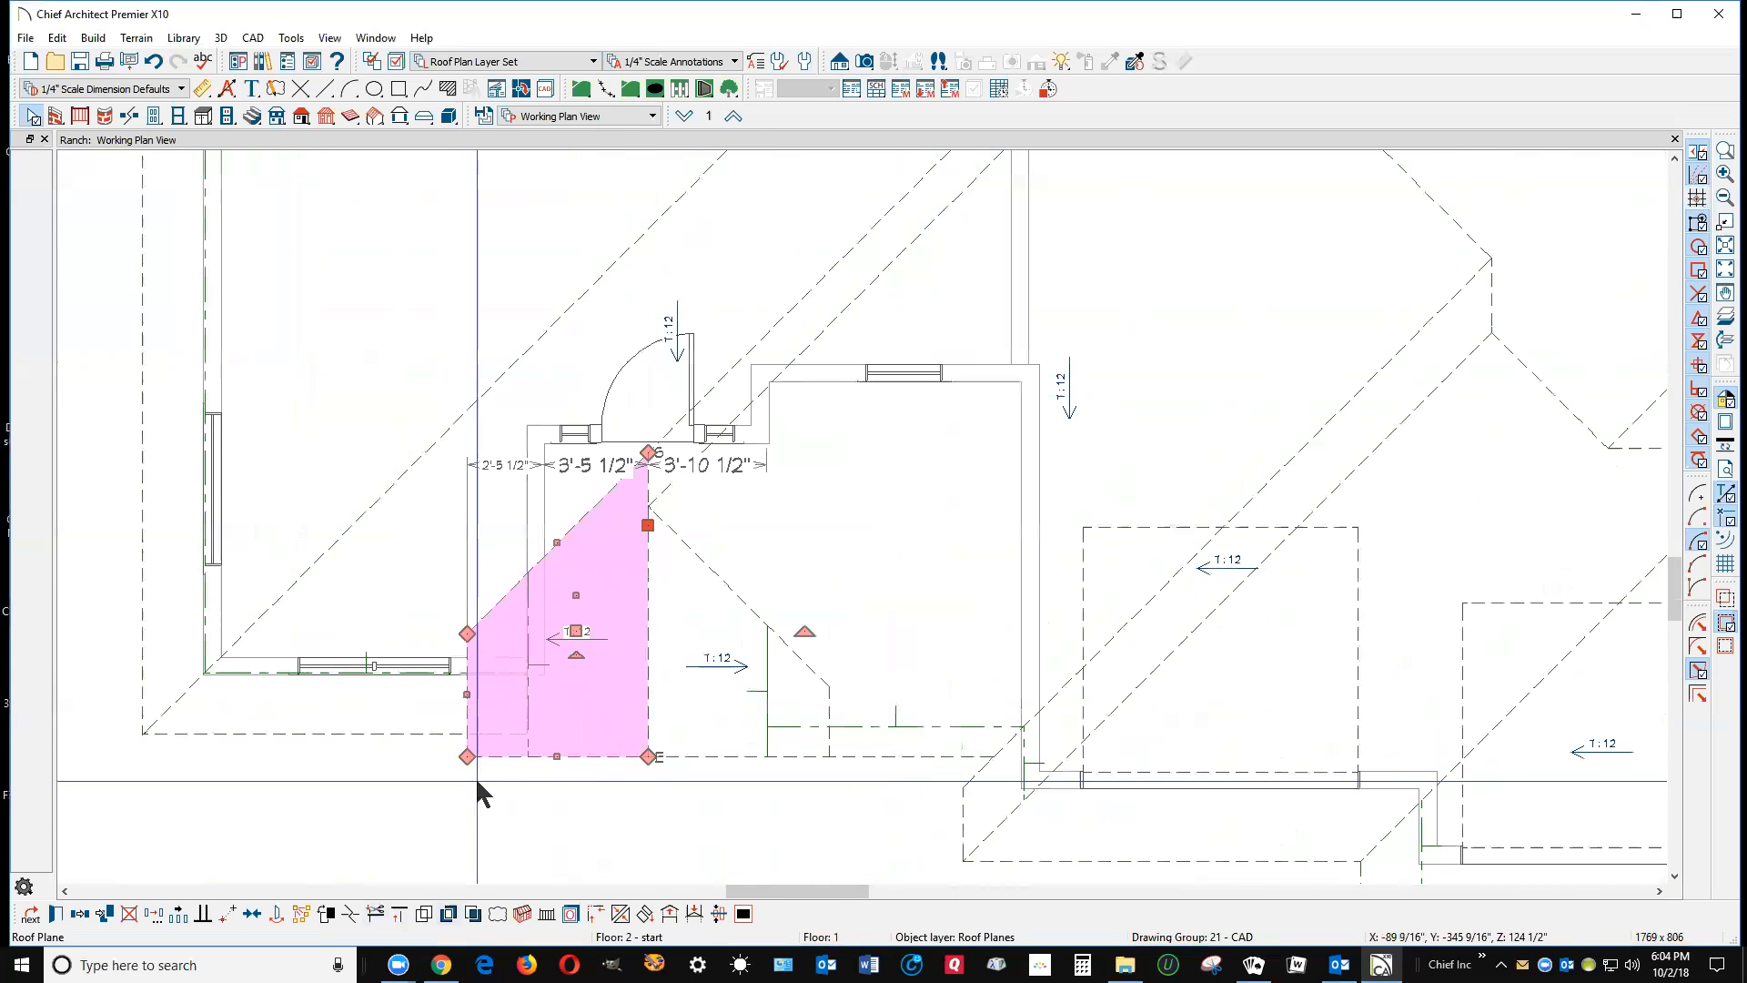
left_click(578, 684)
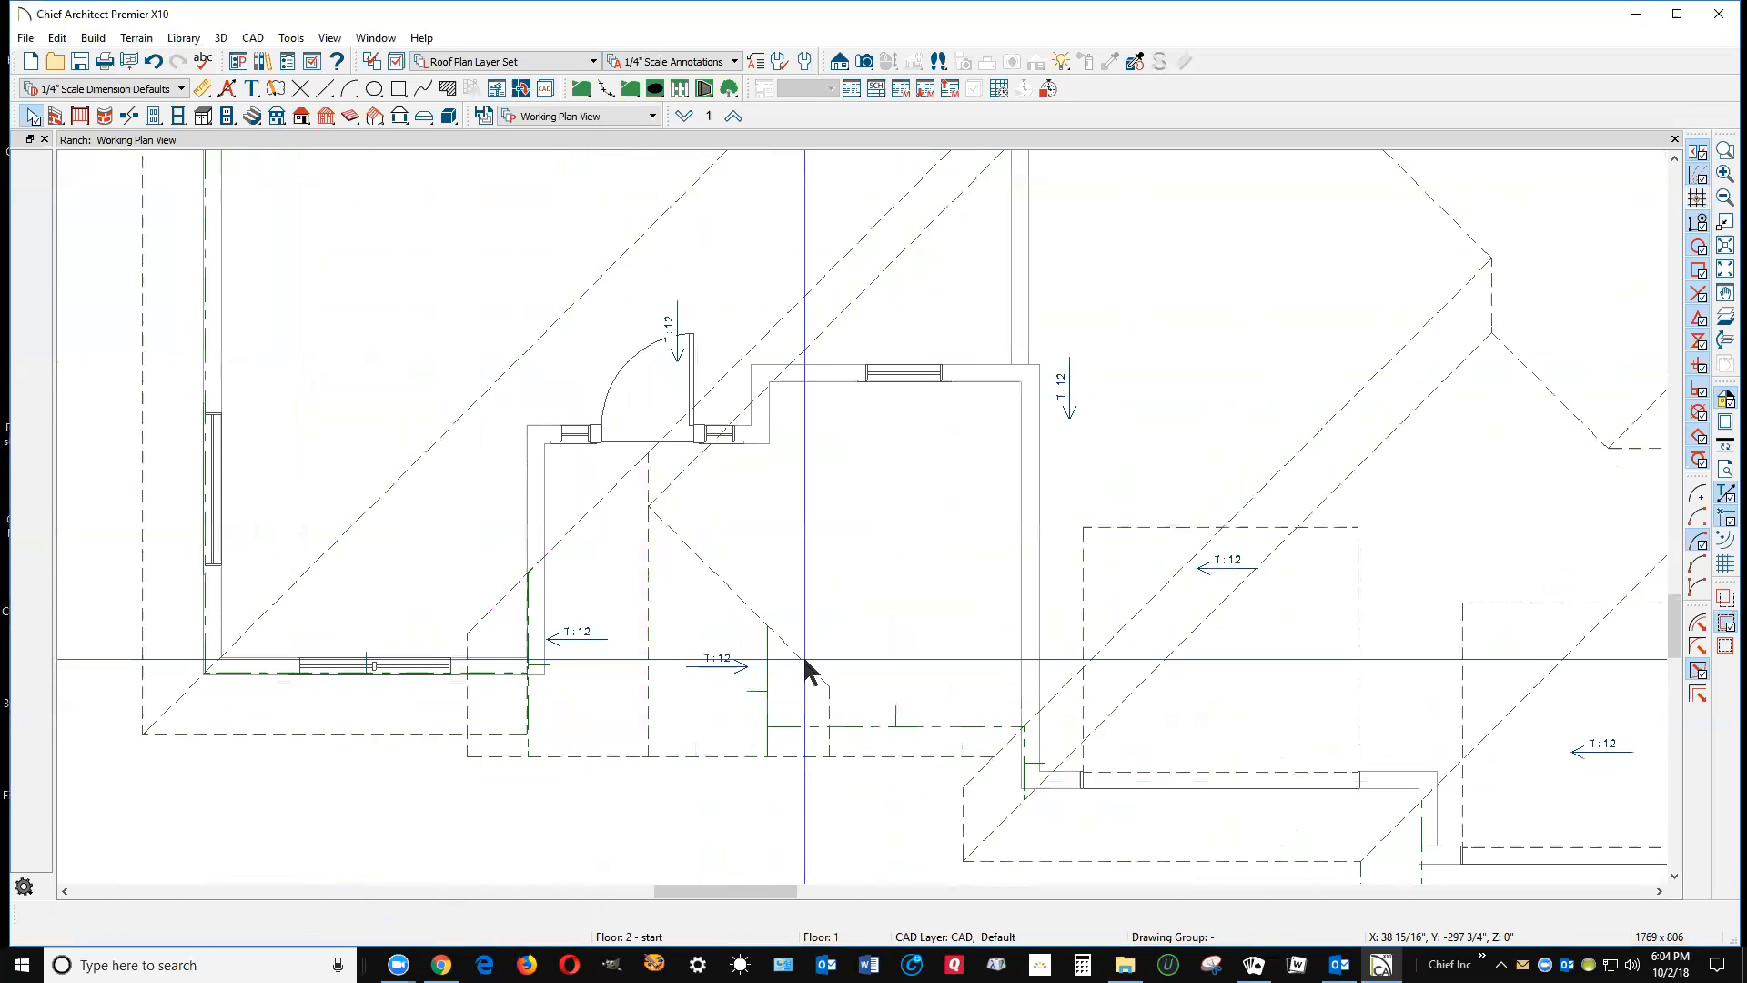
Step: Join the diagonal upper edge of the porch gable's left-sloping roof plane to the adjacent main front roof plane
scroll(637, 549, "down", 2)
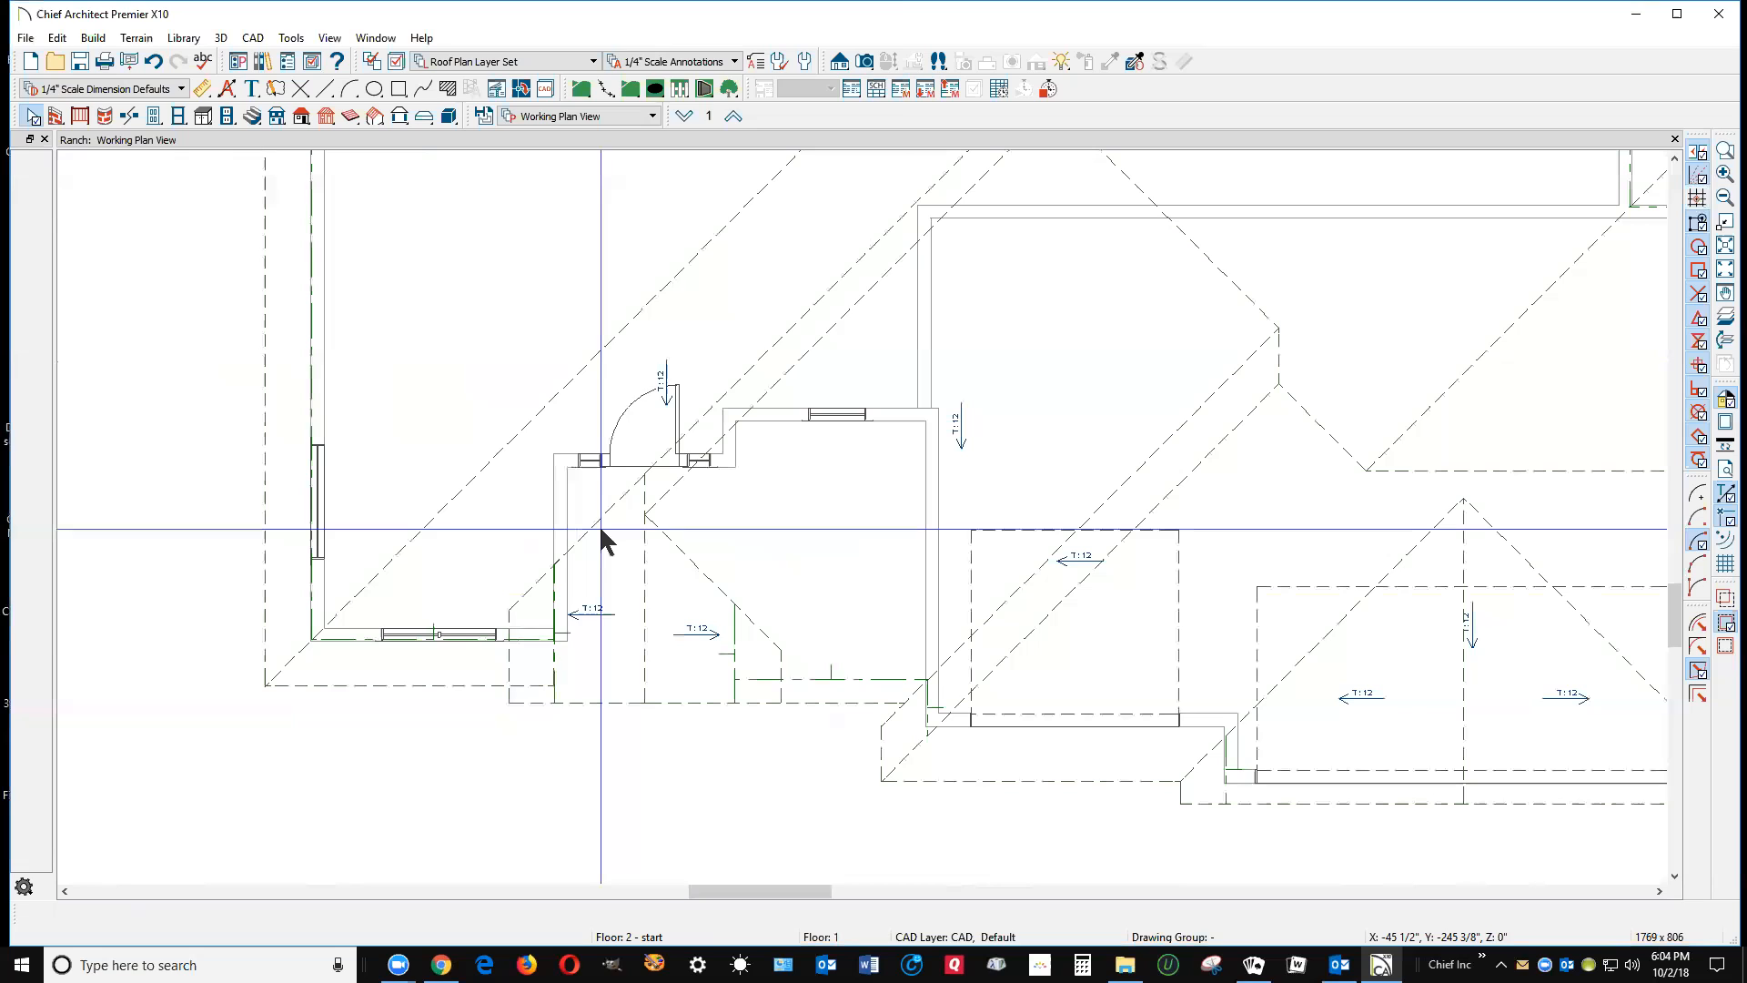
right_click(596, 535)
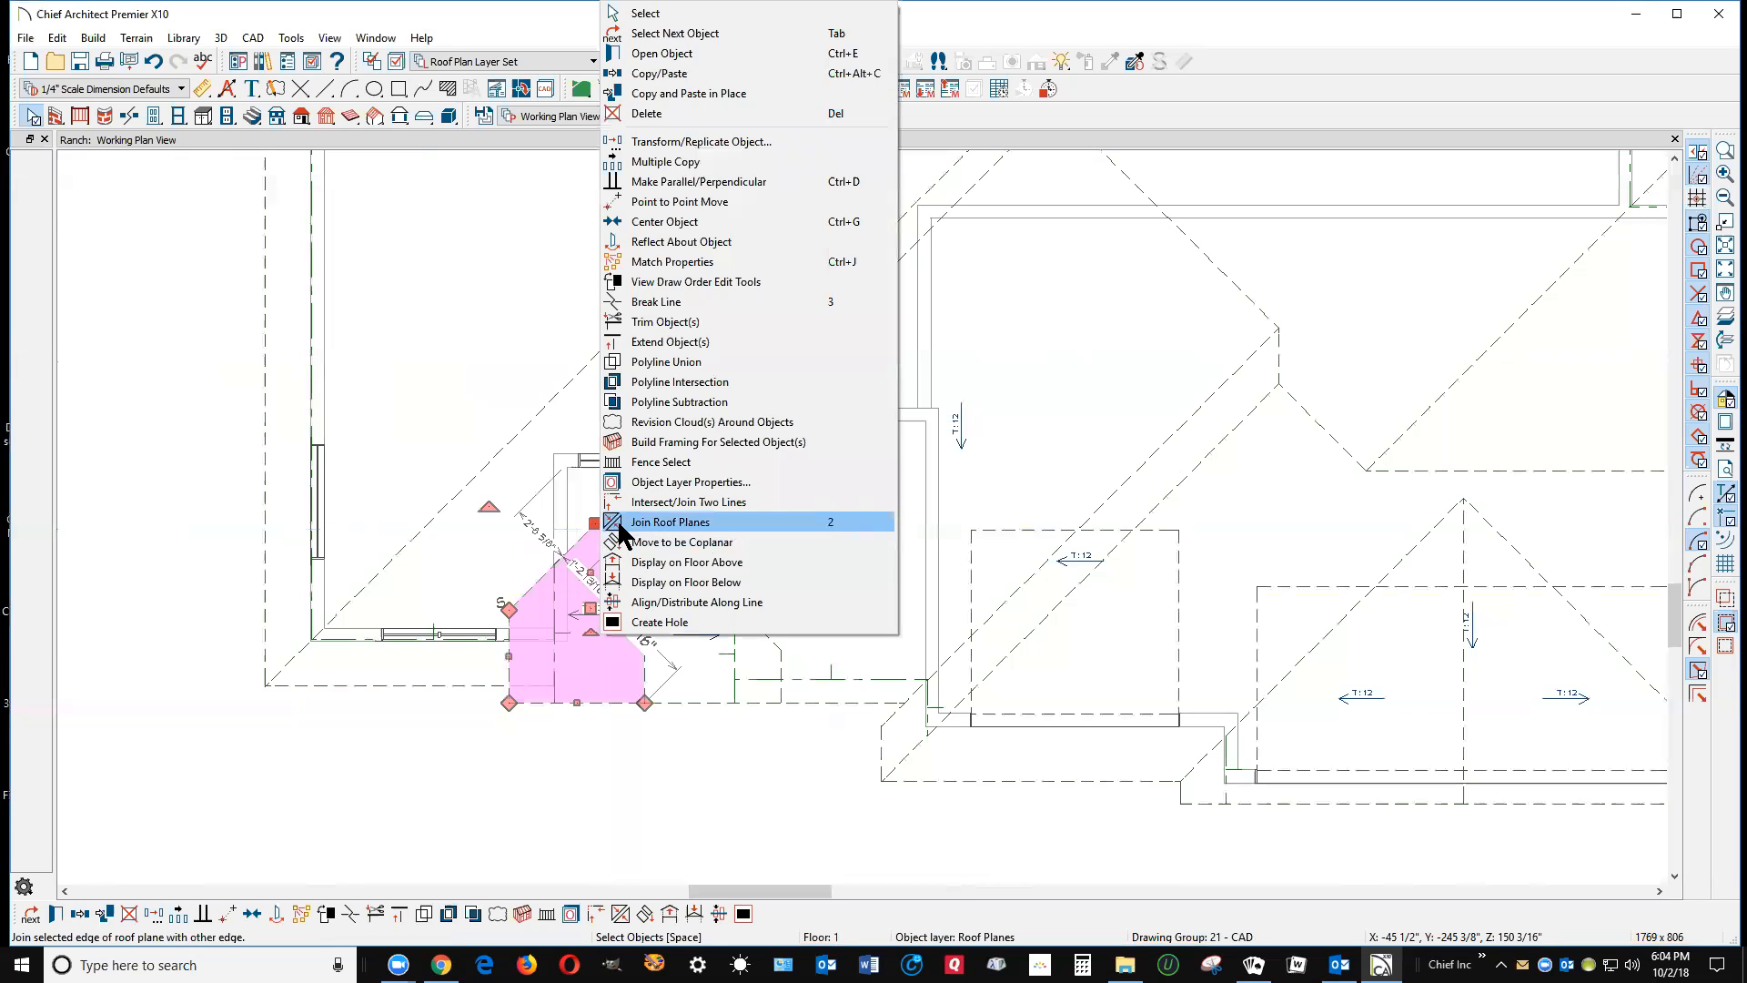
left_click(619, 524)
left_click(617, 519)
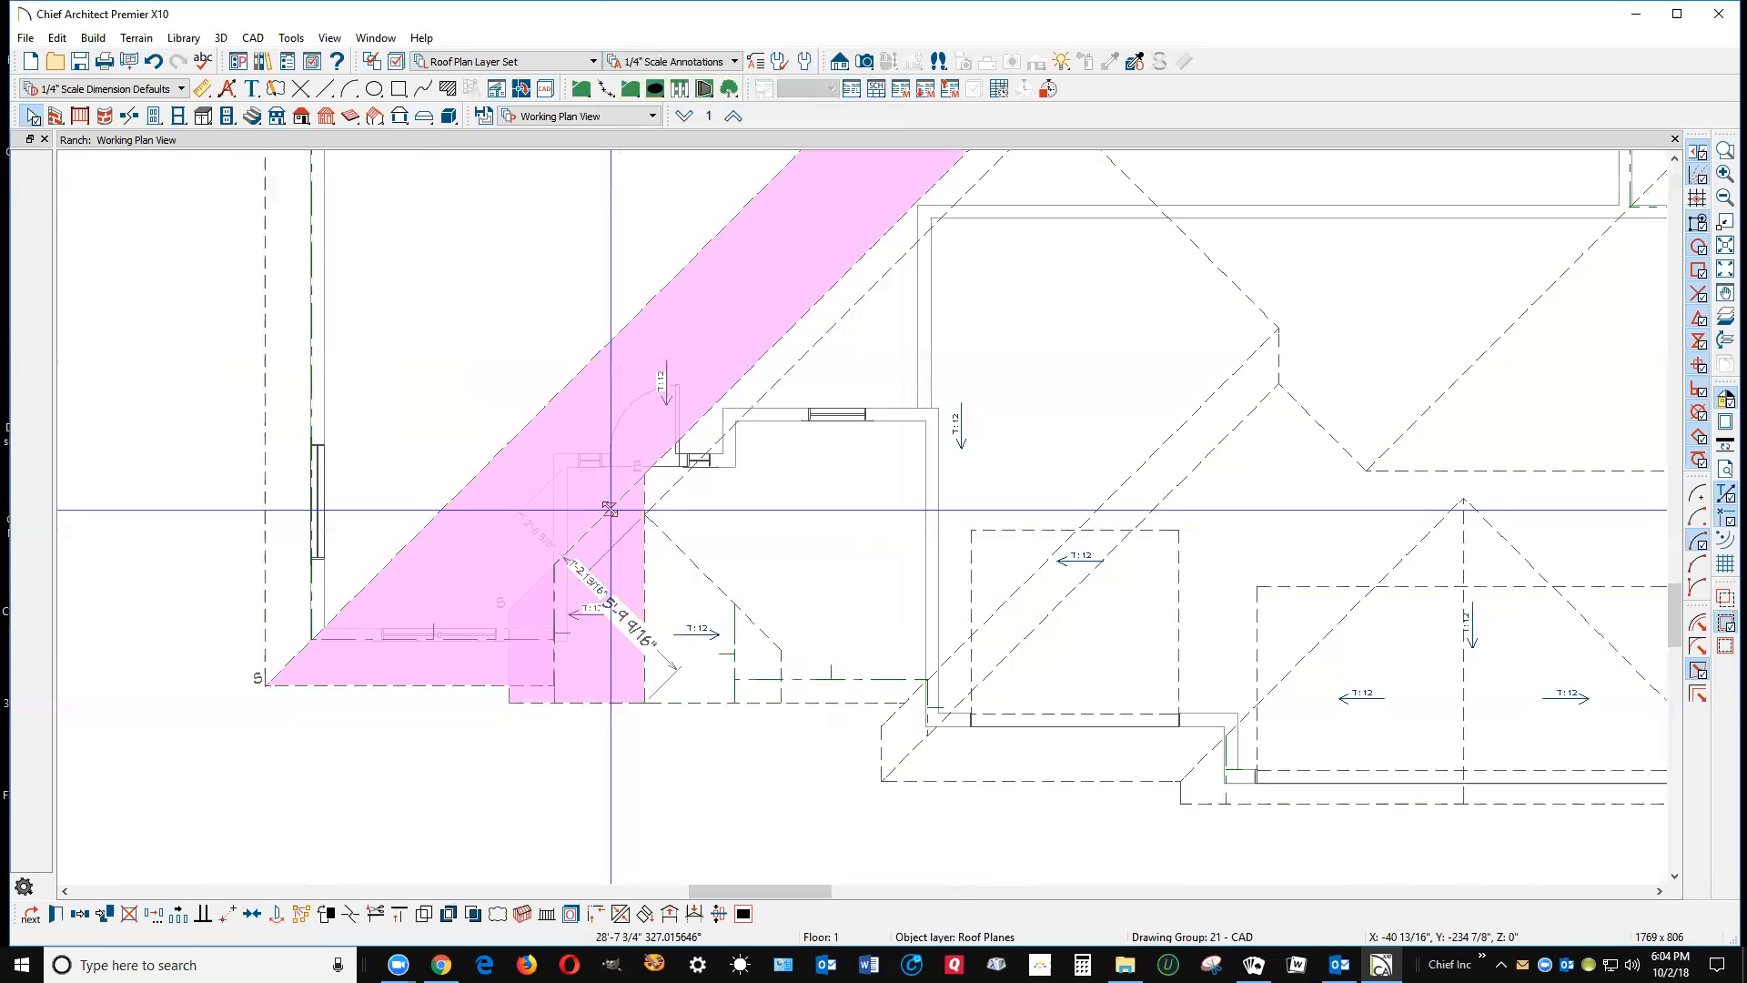
left_click(609, 509)
left_click(605, 617)
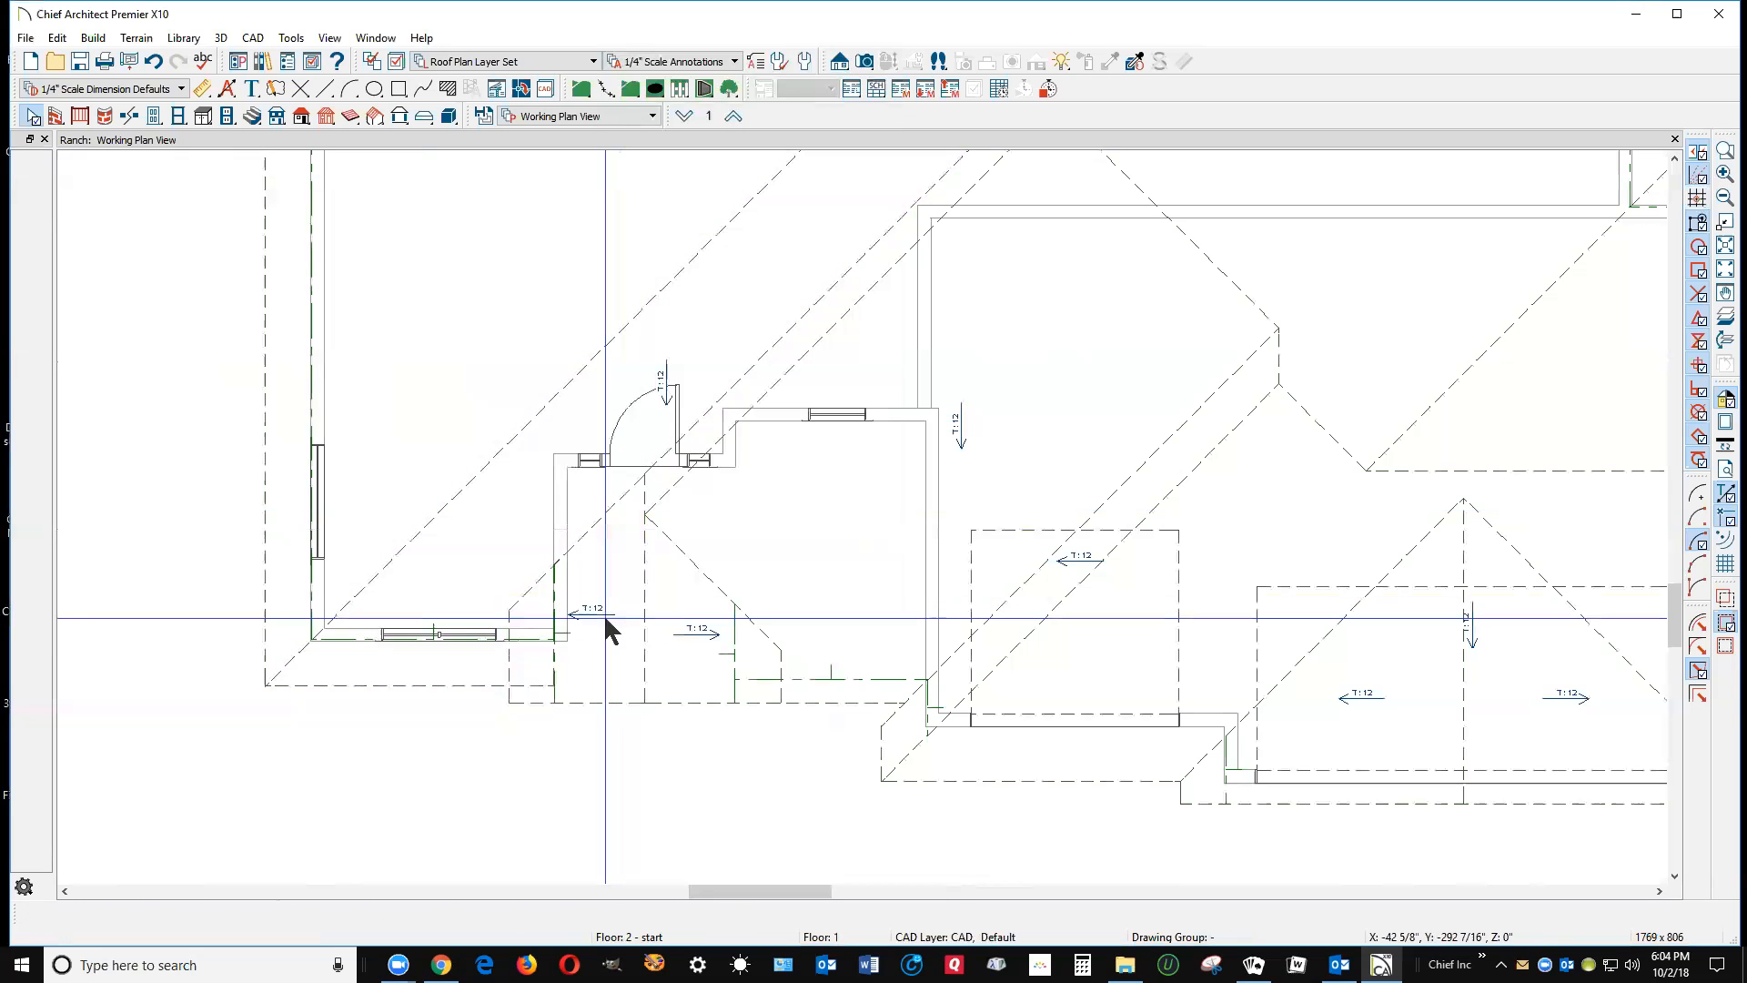
Step: Try to join the diagonal edge of the large front roof plane beside the entry to the neighbouring main roof plane
right_click(786, 378)
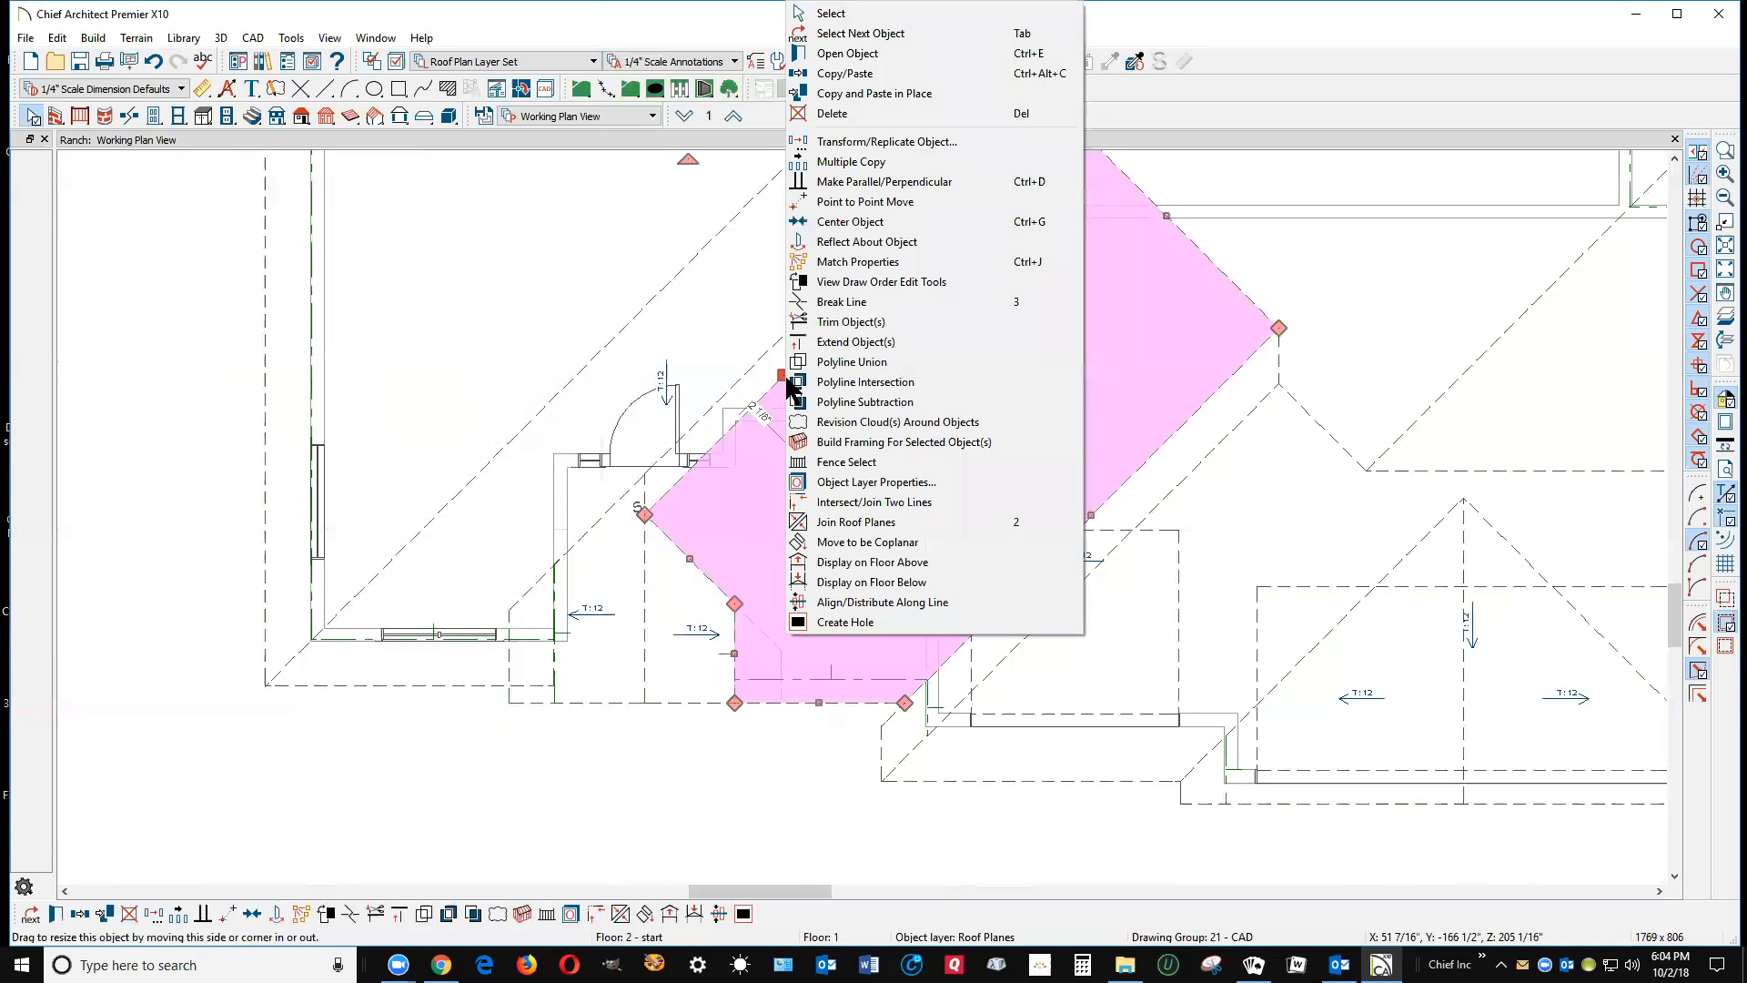
left_click(855, 521)
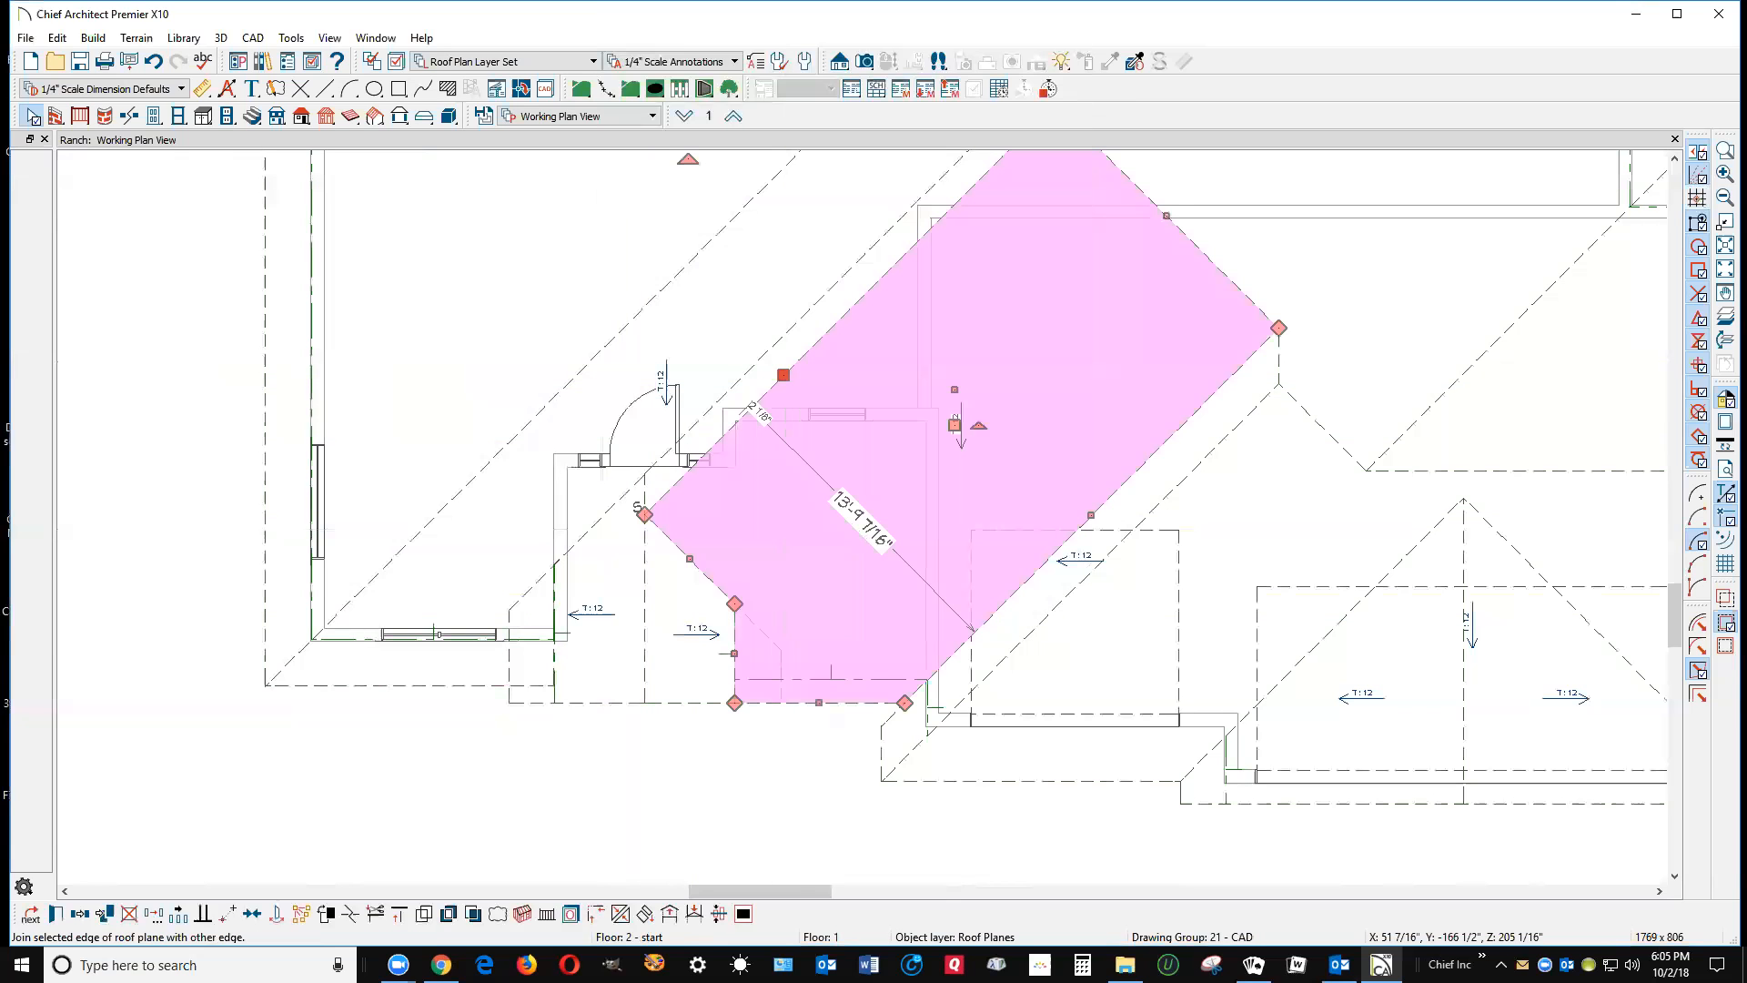
left_click(755, 376)
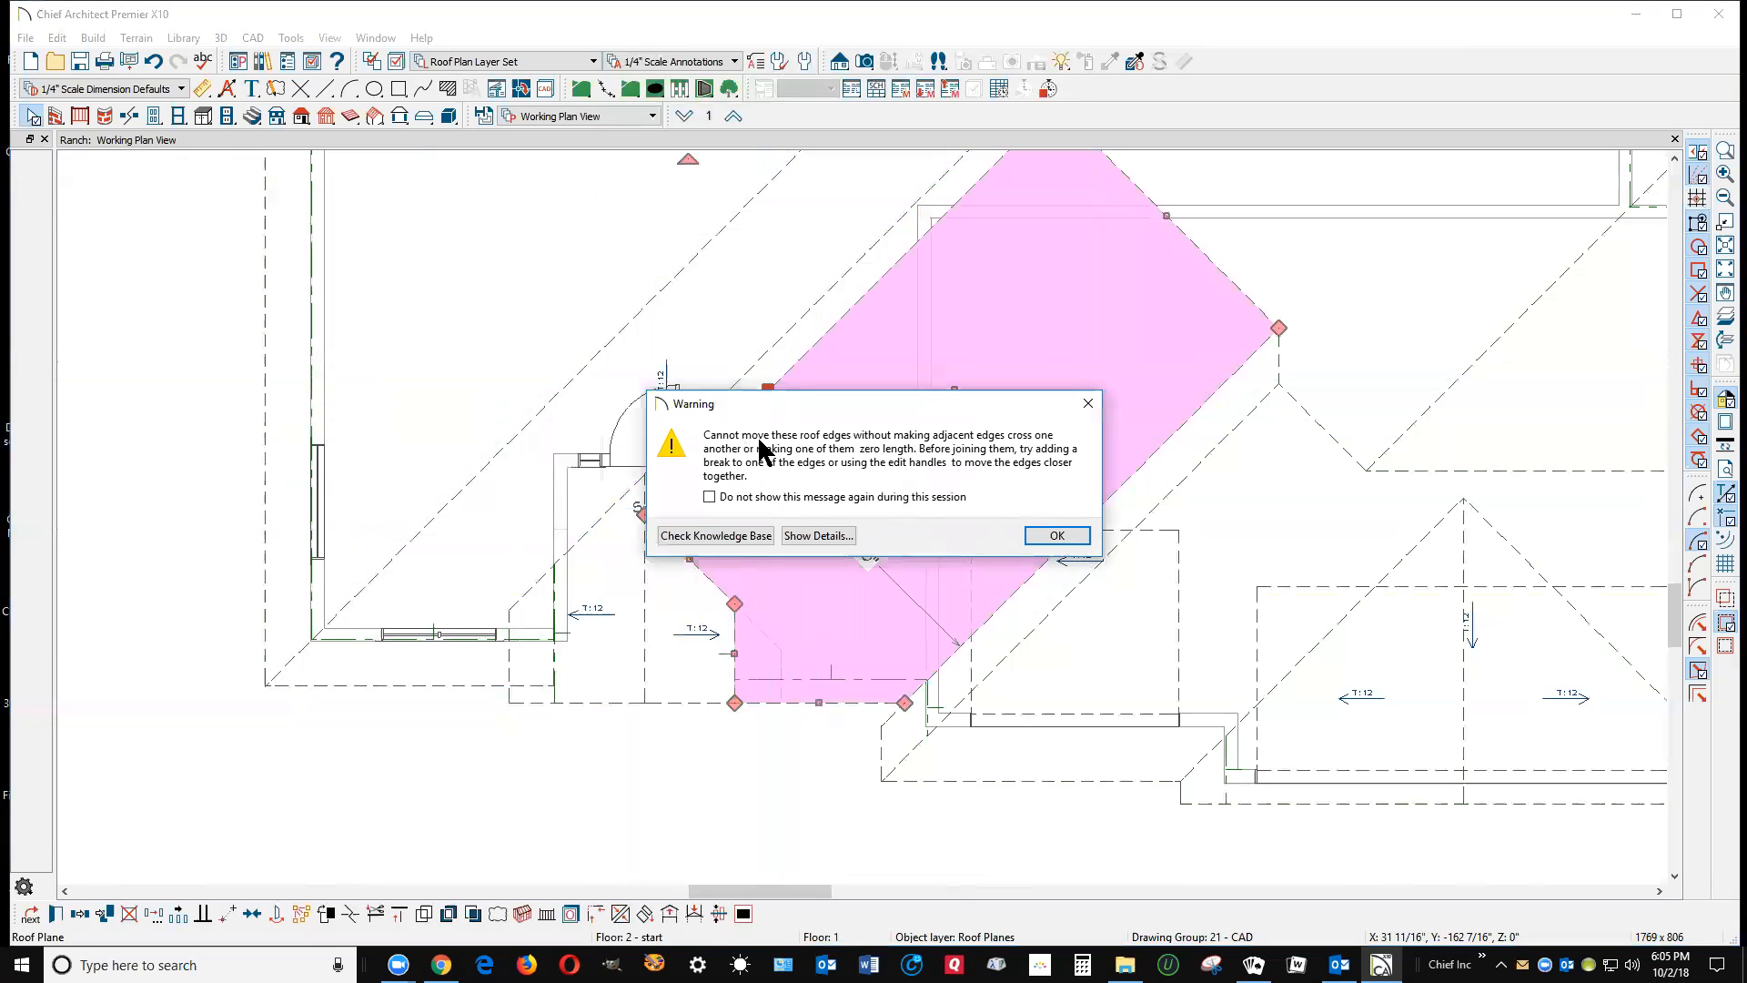
left_click(1055, 536)
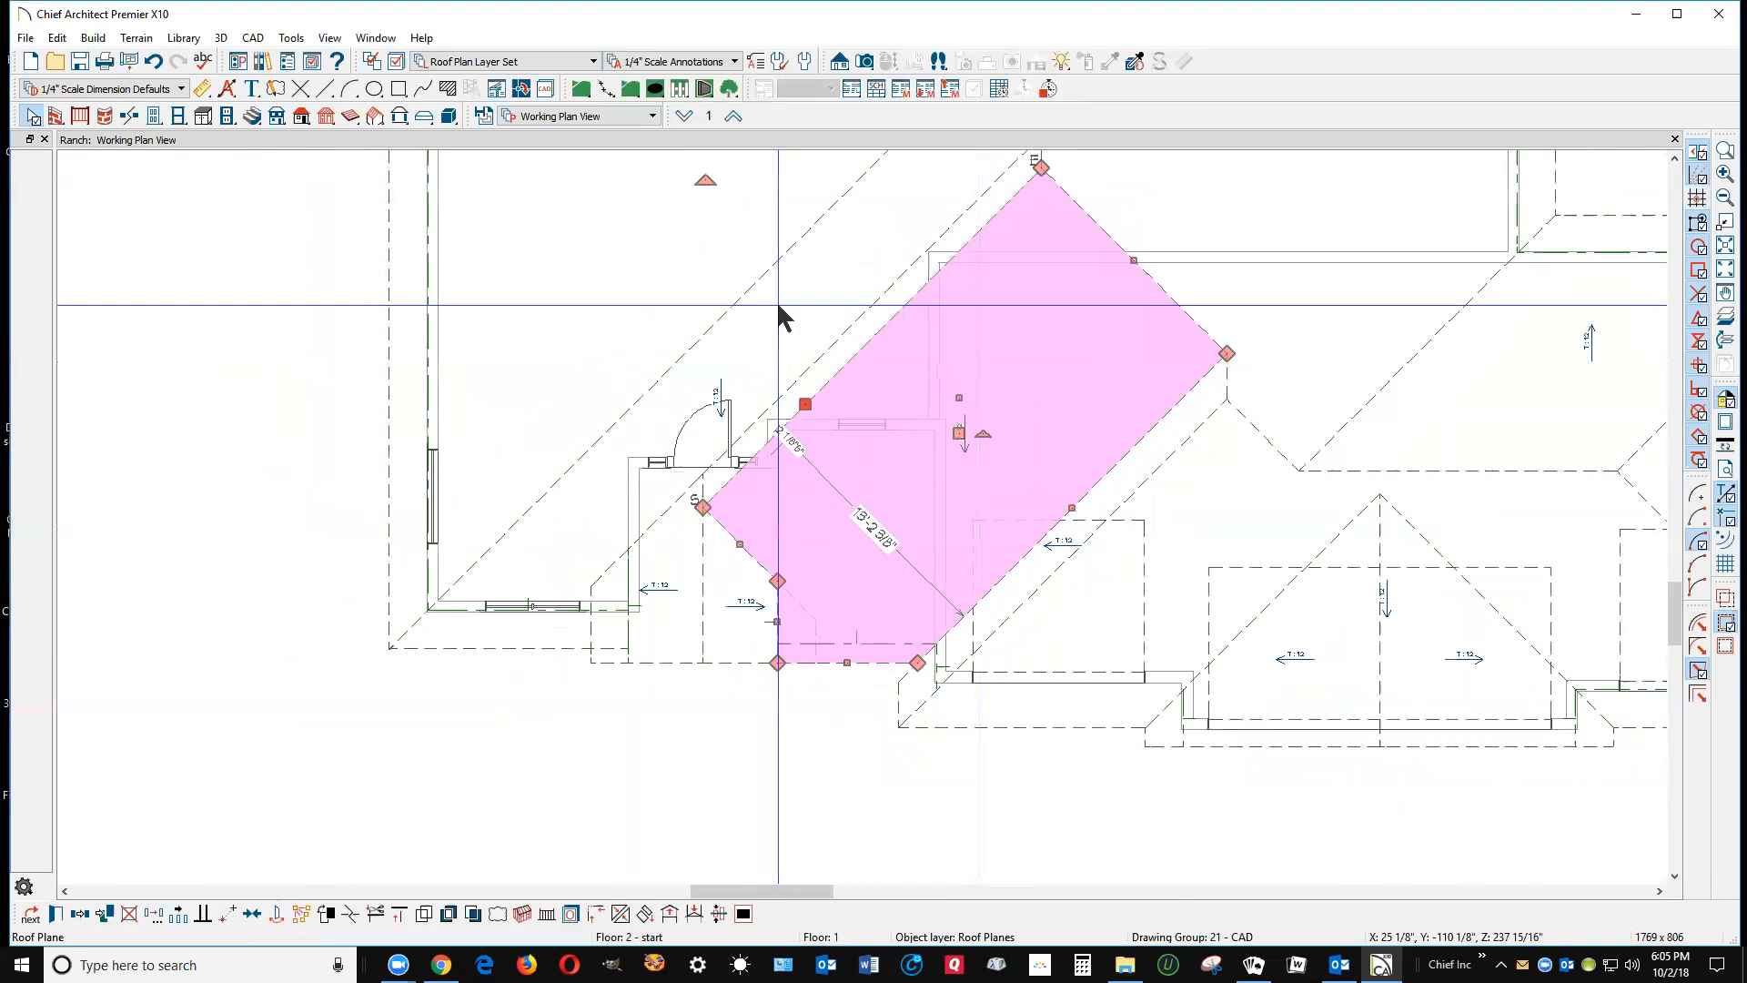
Step: Move the large front roof plane's diagonal edge outward to meet the diagonal edge of the neighbouring roof plane, and deselect it
scroll(810, 402, "down", 2)
left_click_drag(806, 401, 793, 382)
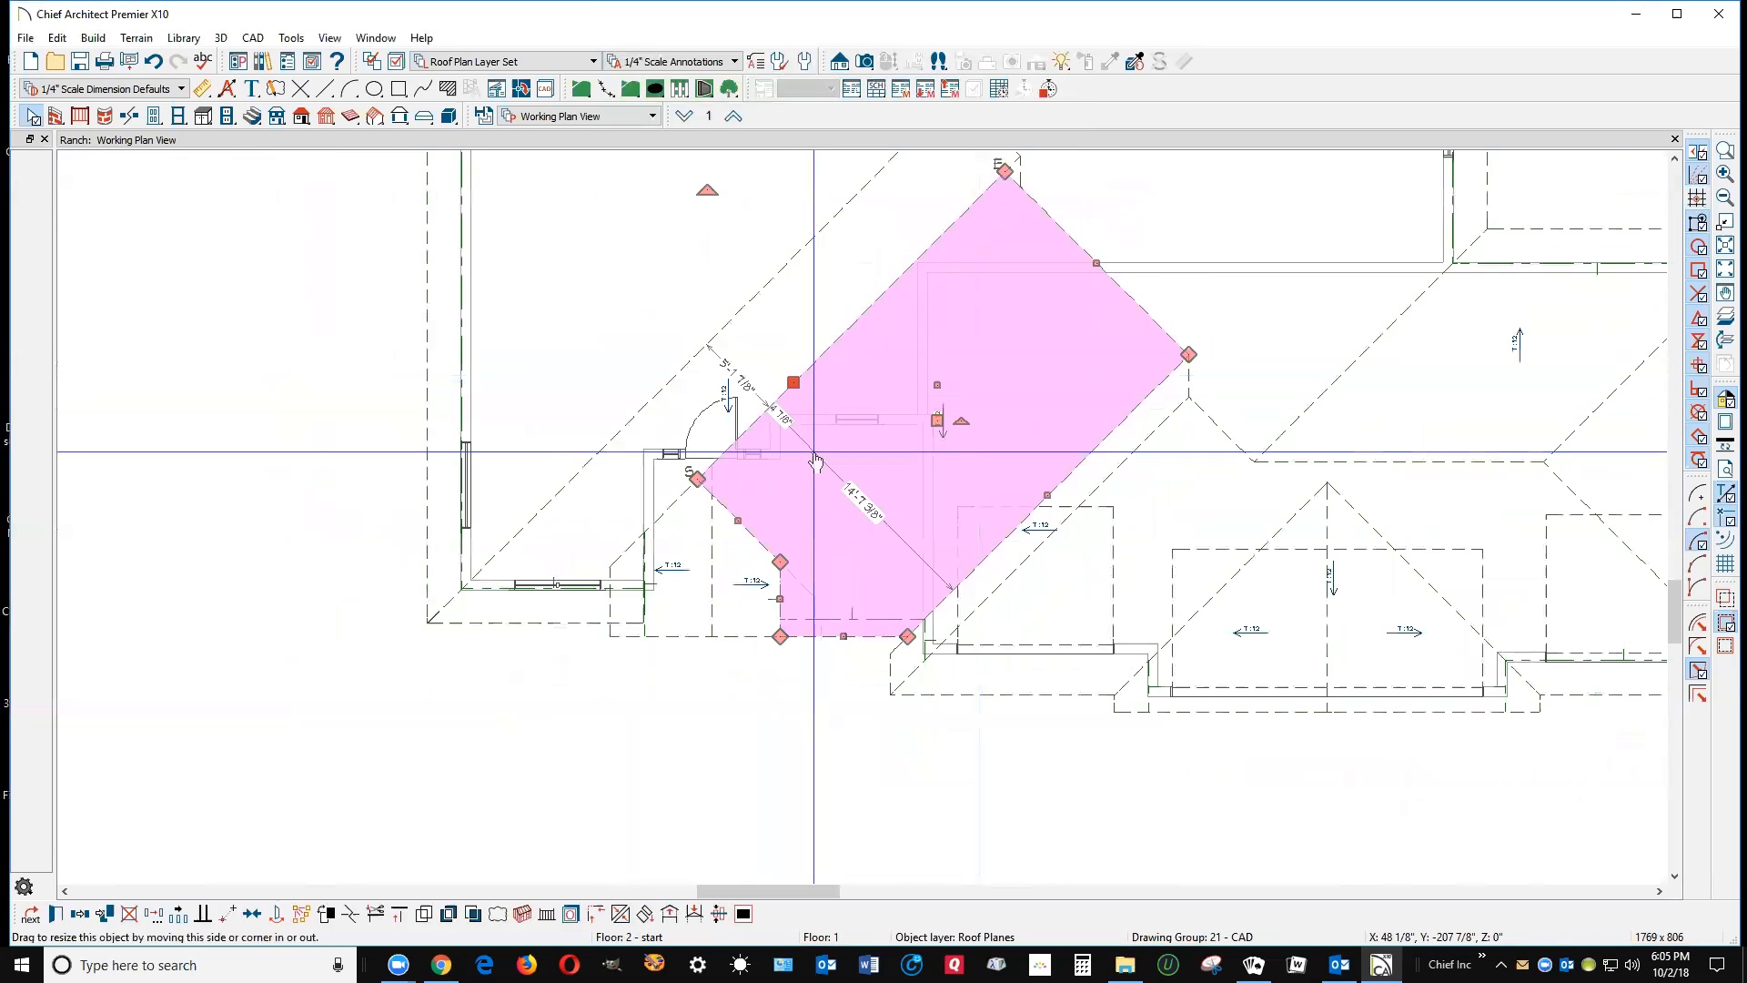
left_click(815, 448)
scroll(974, 307, "down", 1)
scroll(977, 314, "down", 1)
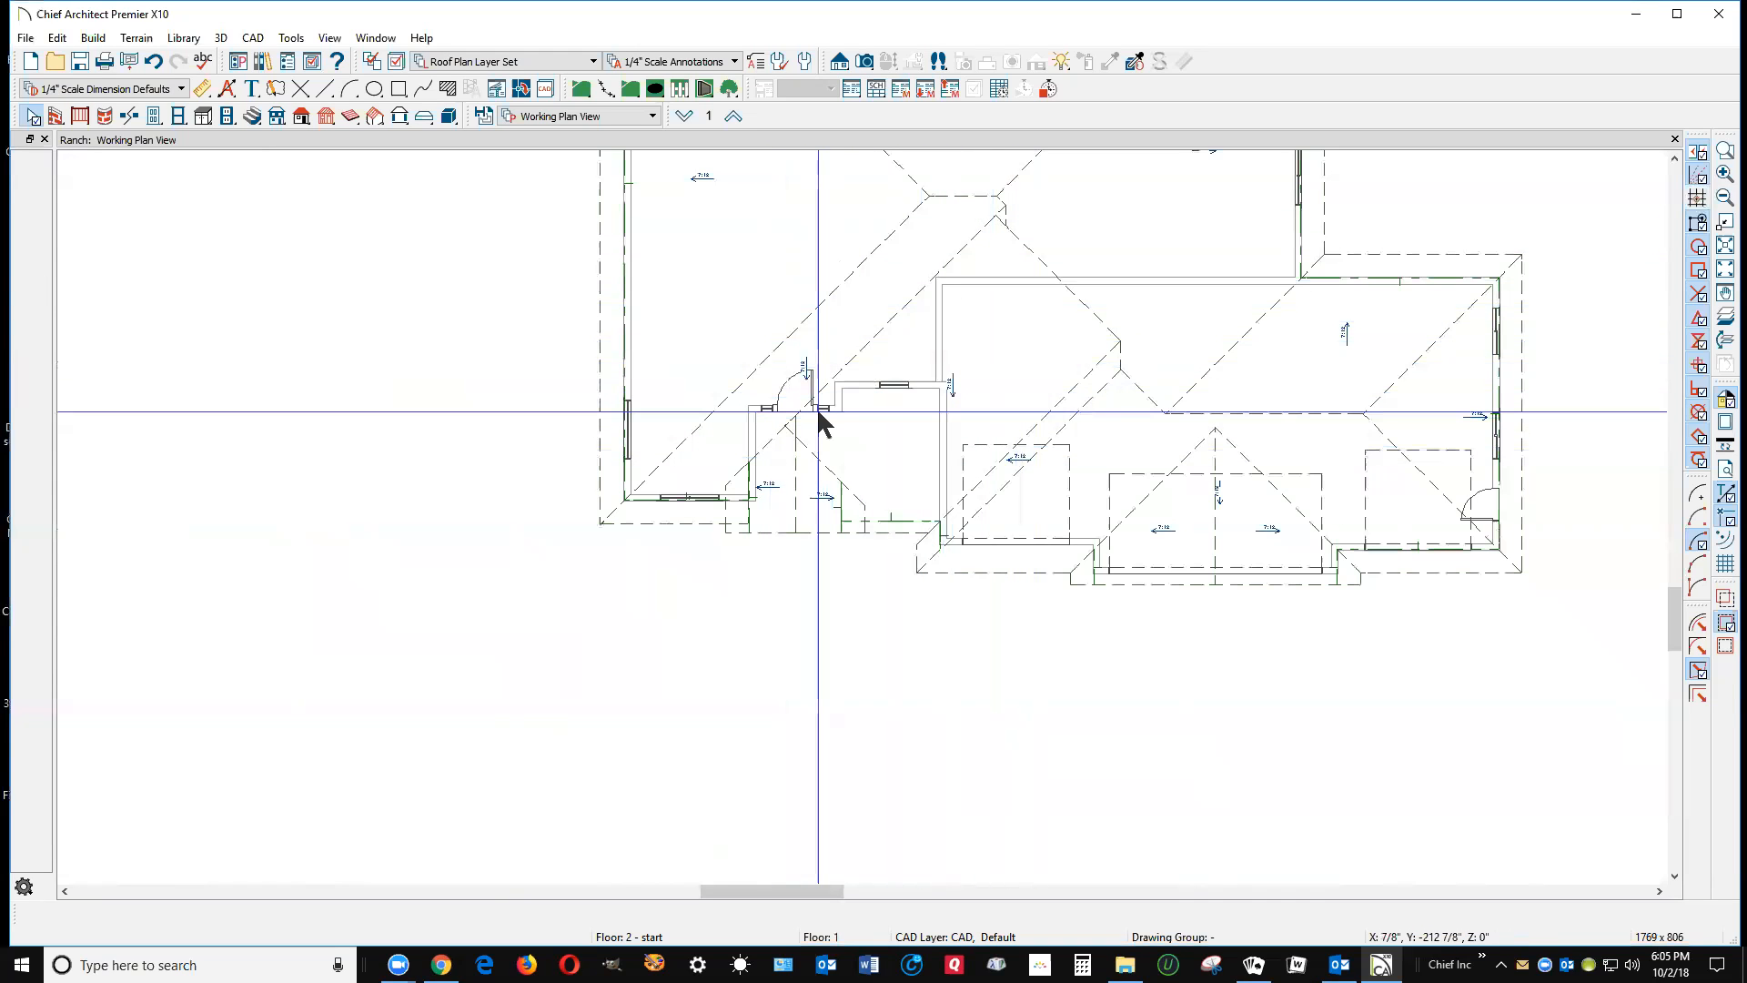
Step: Create a perspective full overview of the house and inspect the front entry roof and the main ridge from above
left_click(864, 62)
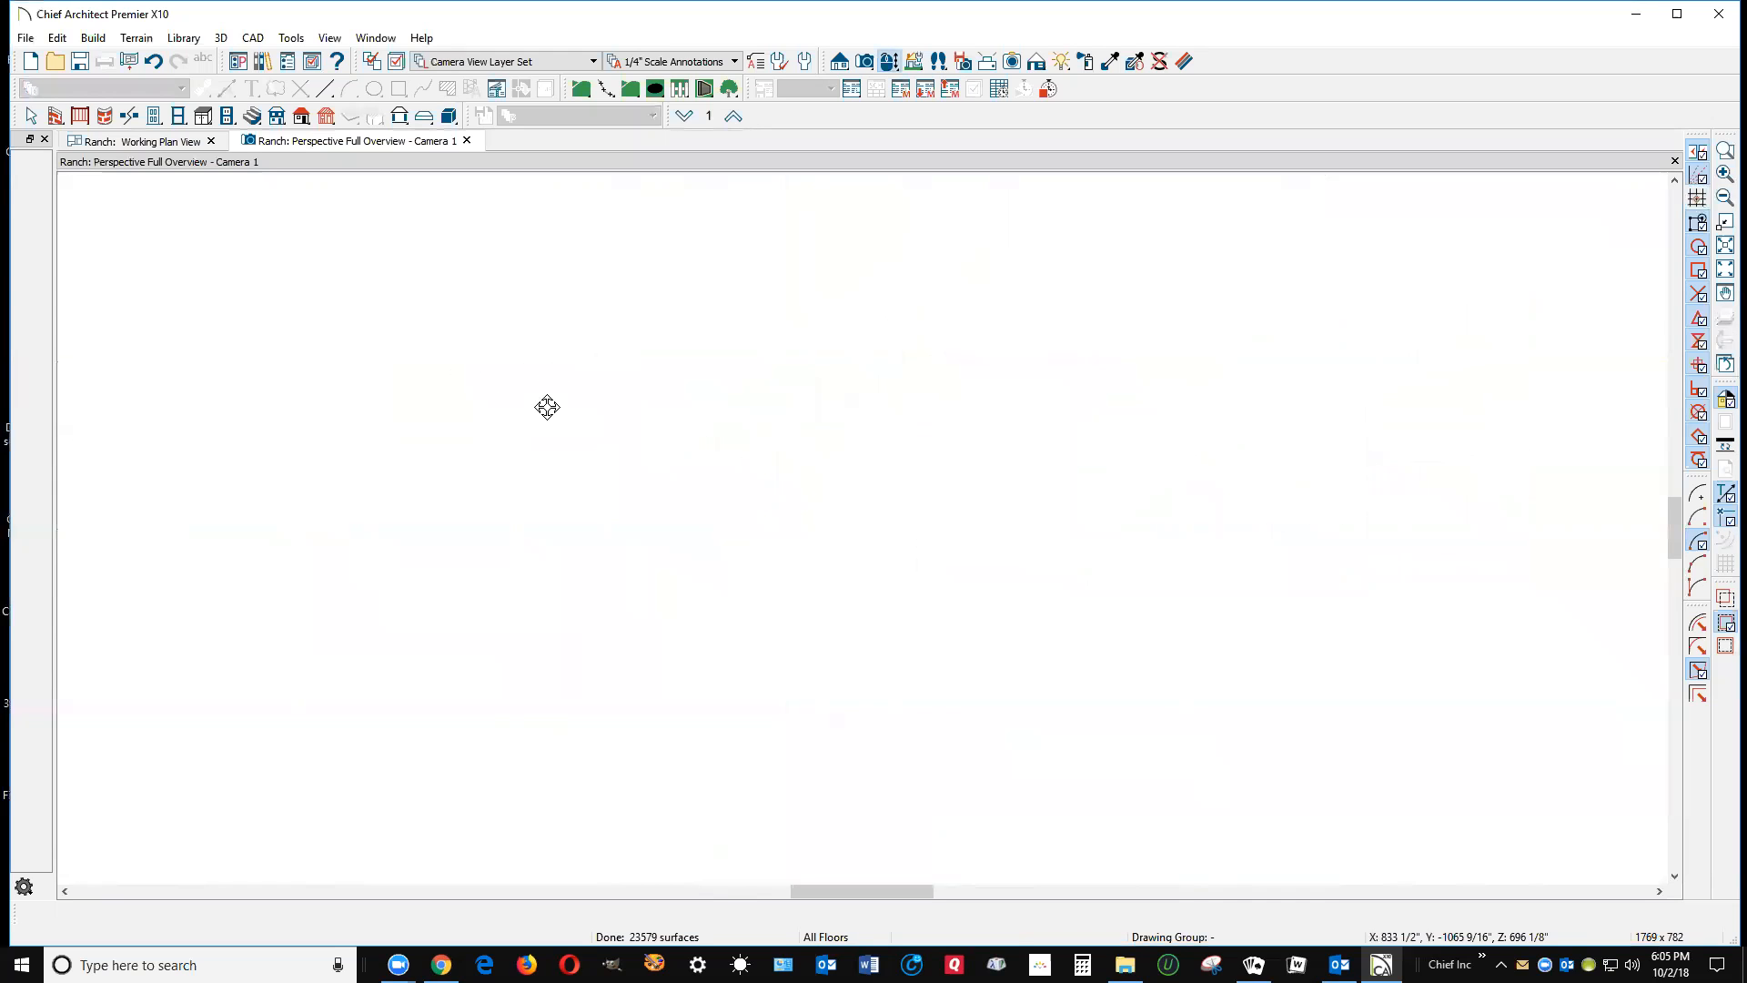
left_click_drag(1068, 637, 1081, 597)
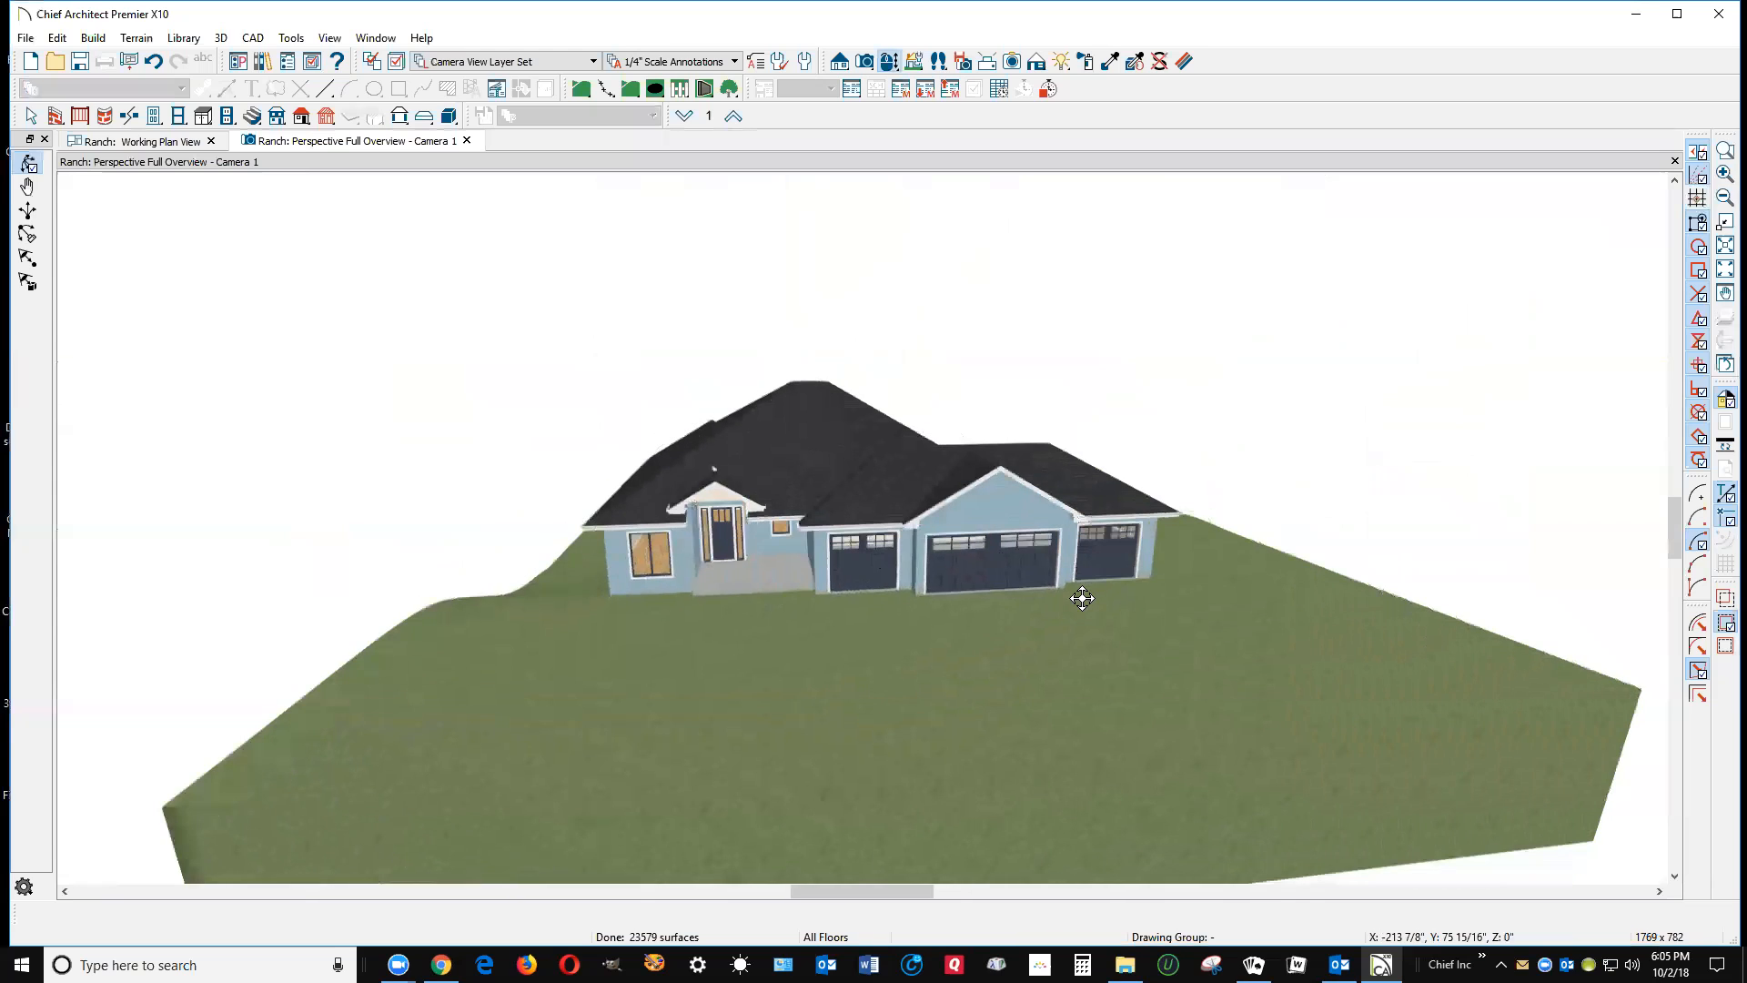
scroll(742, 525, "up", 5)
scroll(778, 509, "up", 2)
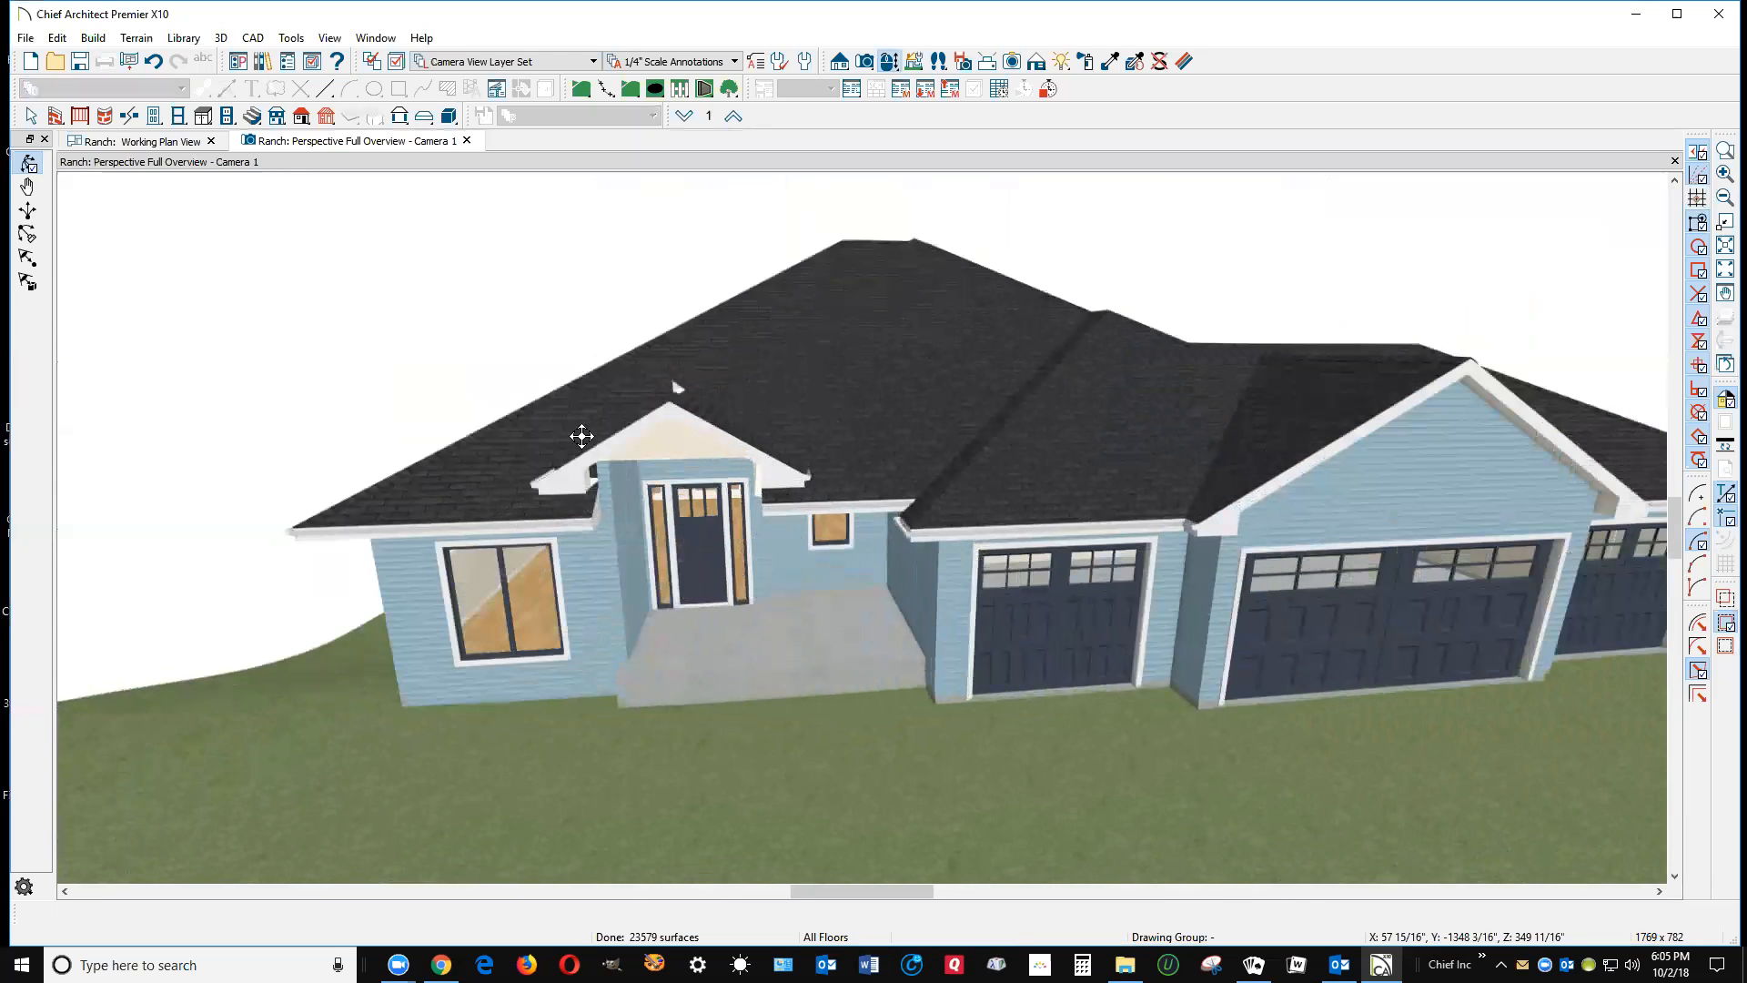
left_click_drag(656, 478, 655, 659)
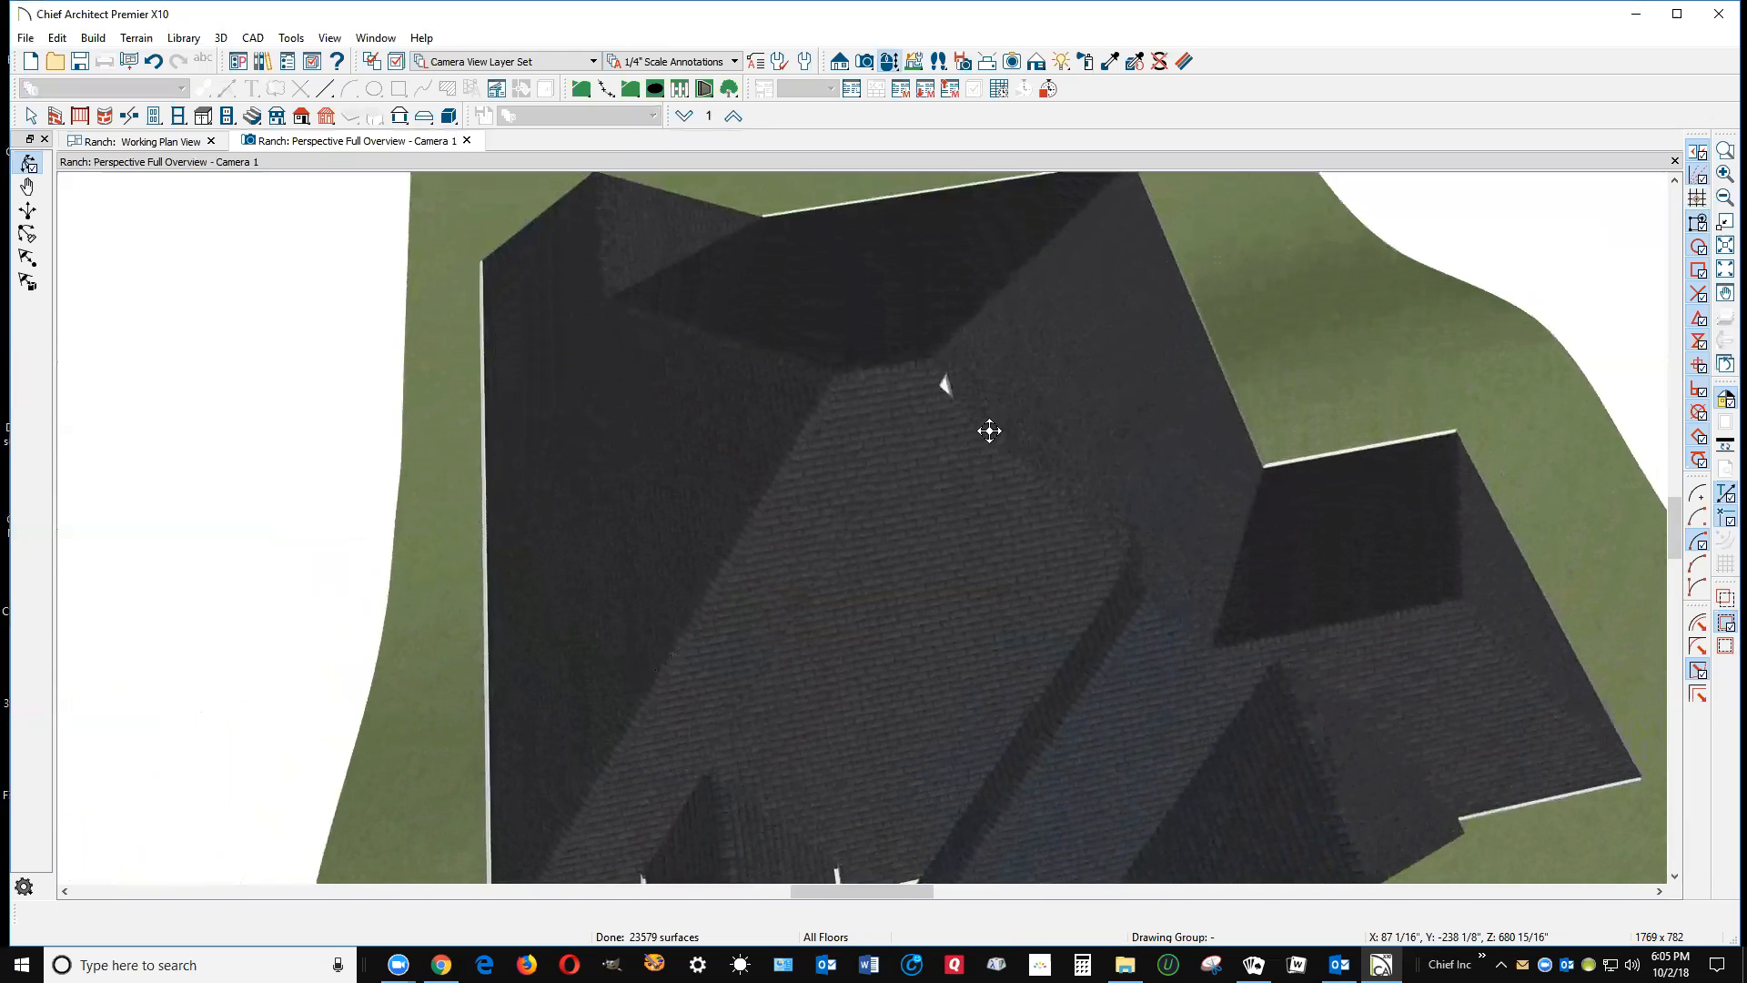
scroll(952, 382, "up", 5)
scroll(946, 386, "down", 3)
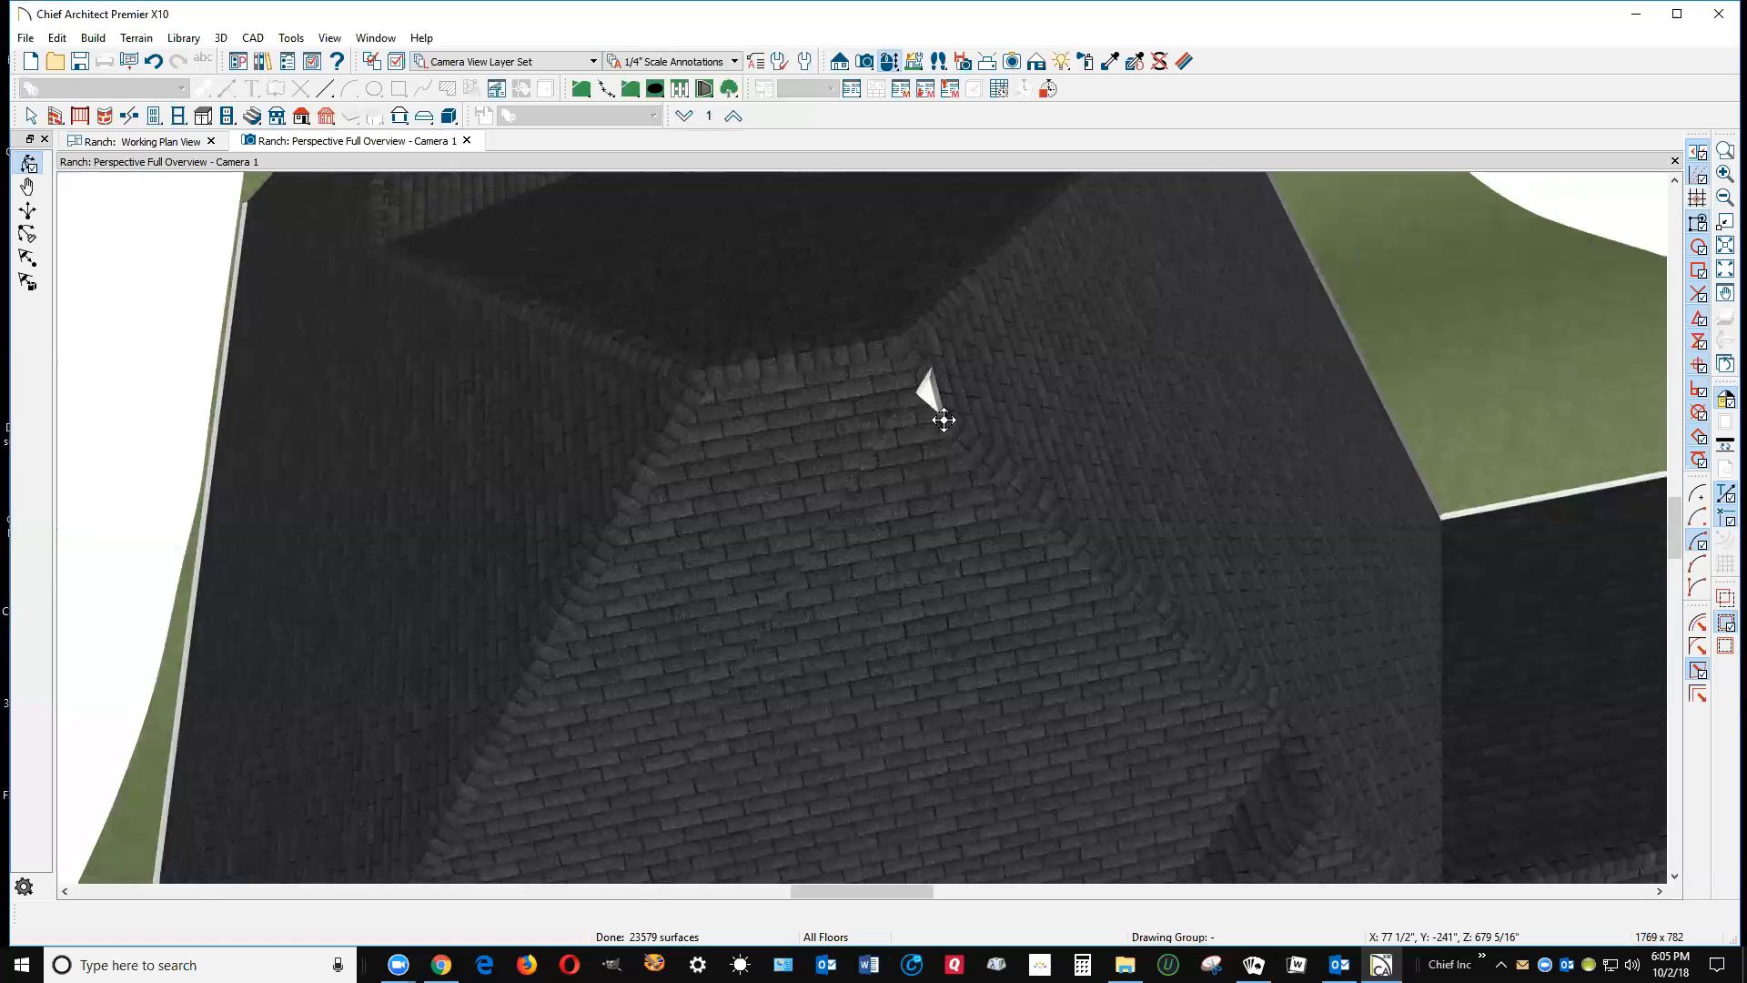
scroll(944, 419, "down", 5)
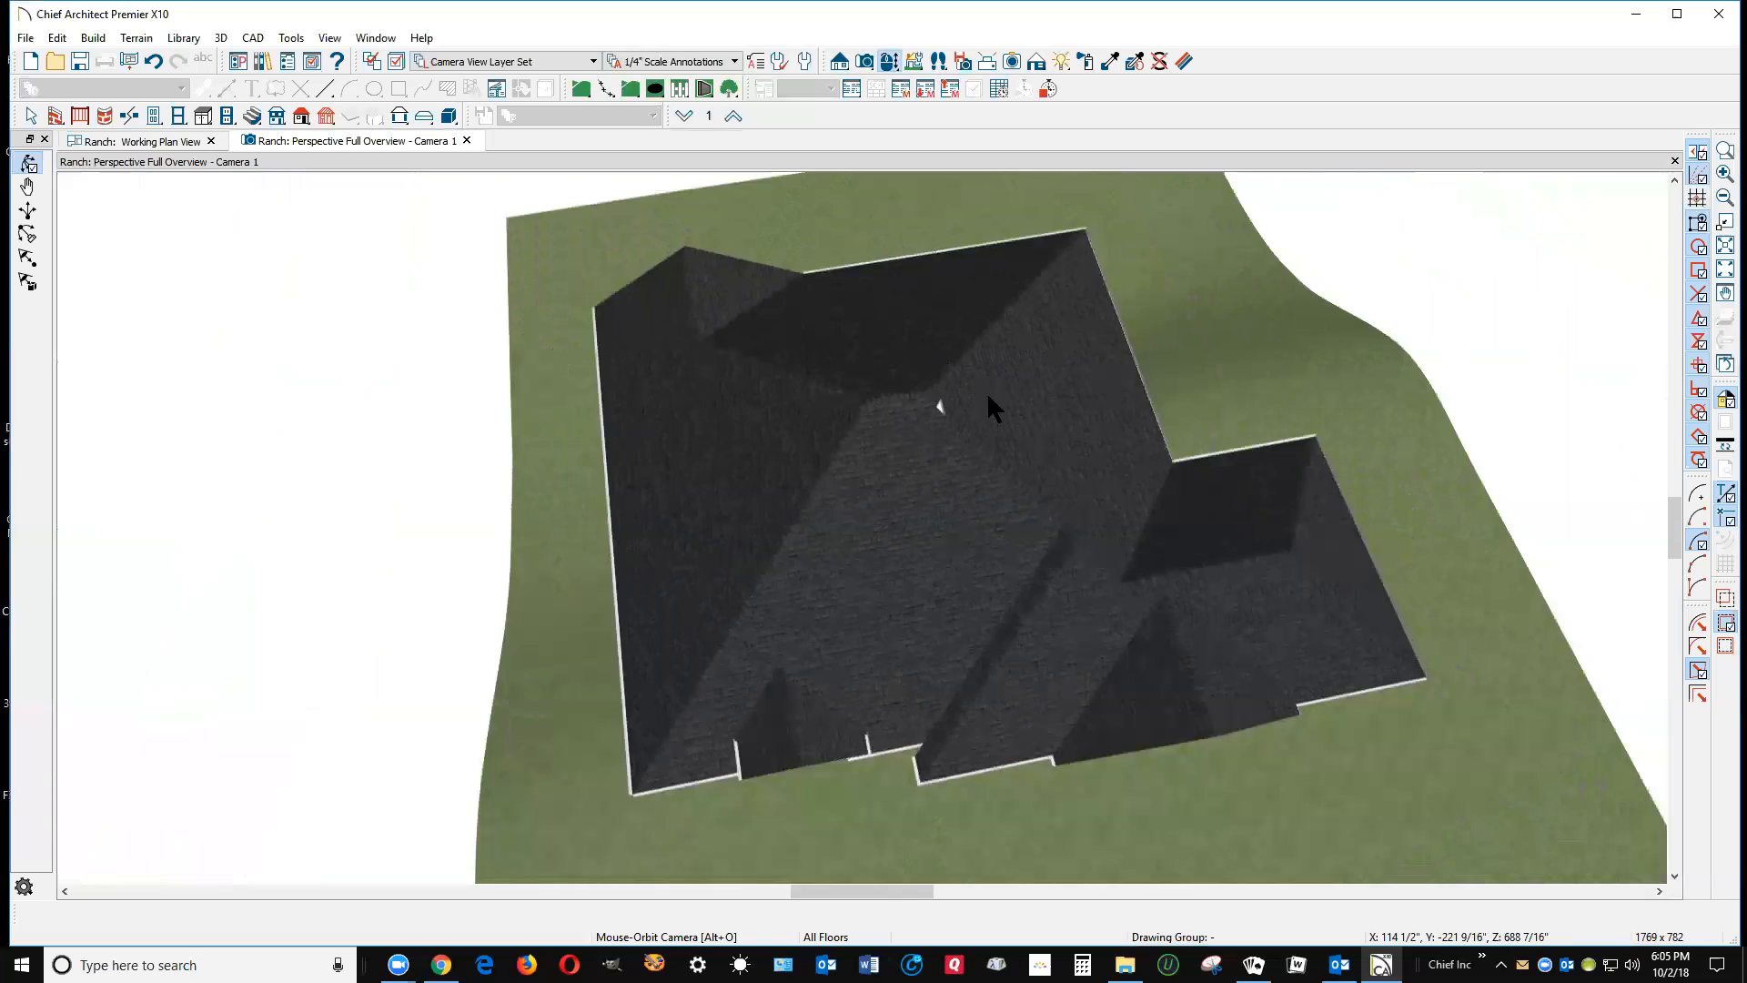
Step: Tile the camera and plan views side by side, with the camera close on the ridge gap and the whole plan fitted
key("shift+F4")
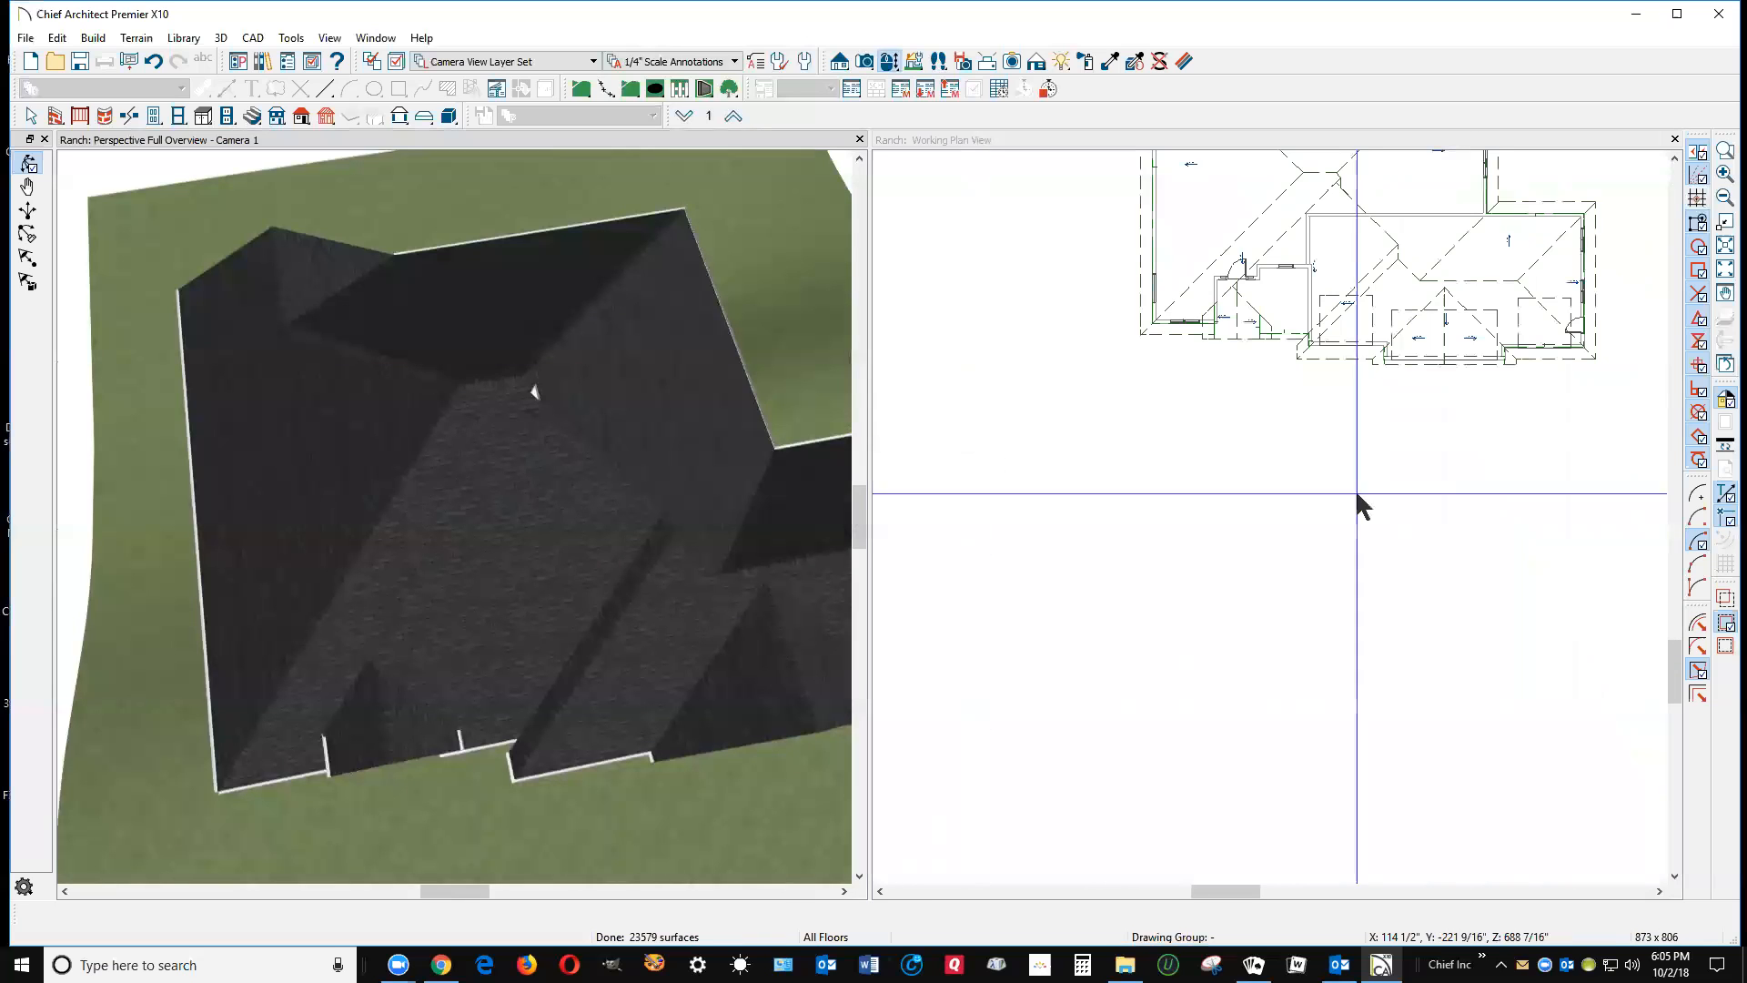
scroll(505, 406, "up", 5)
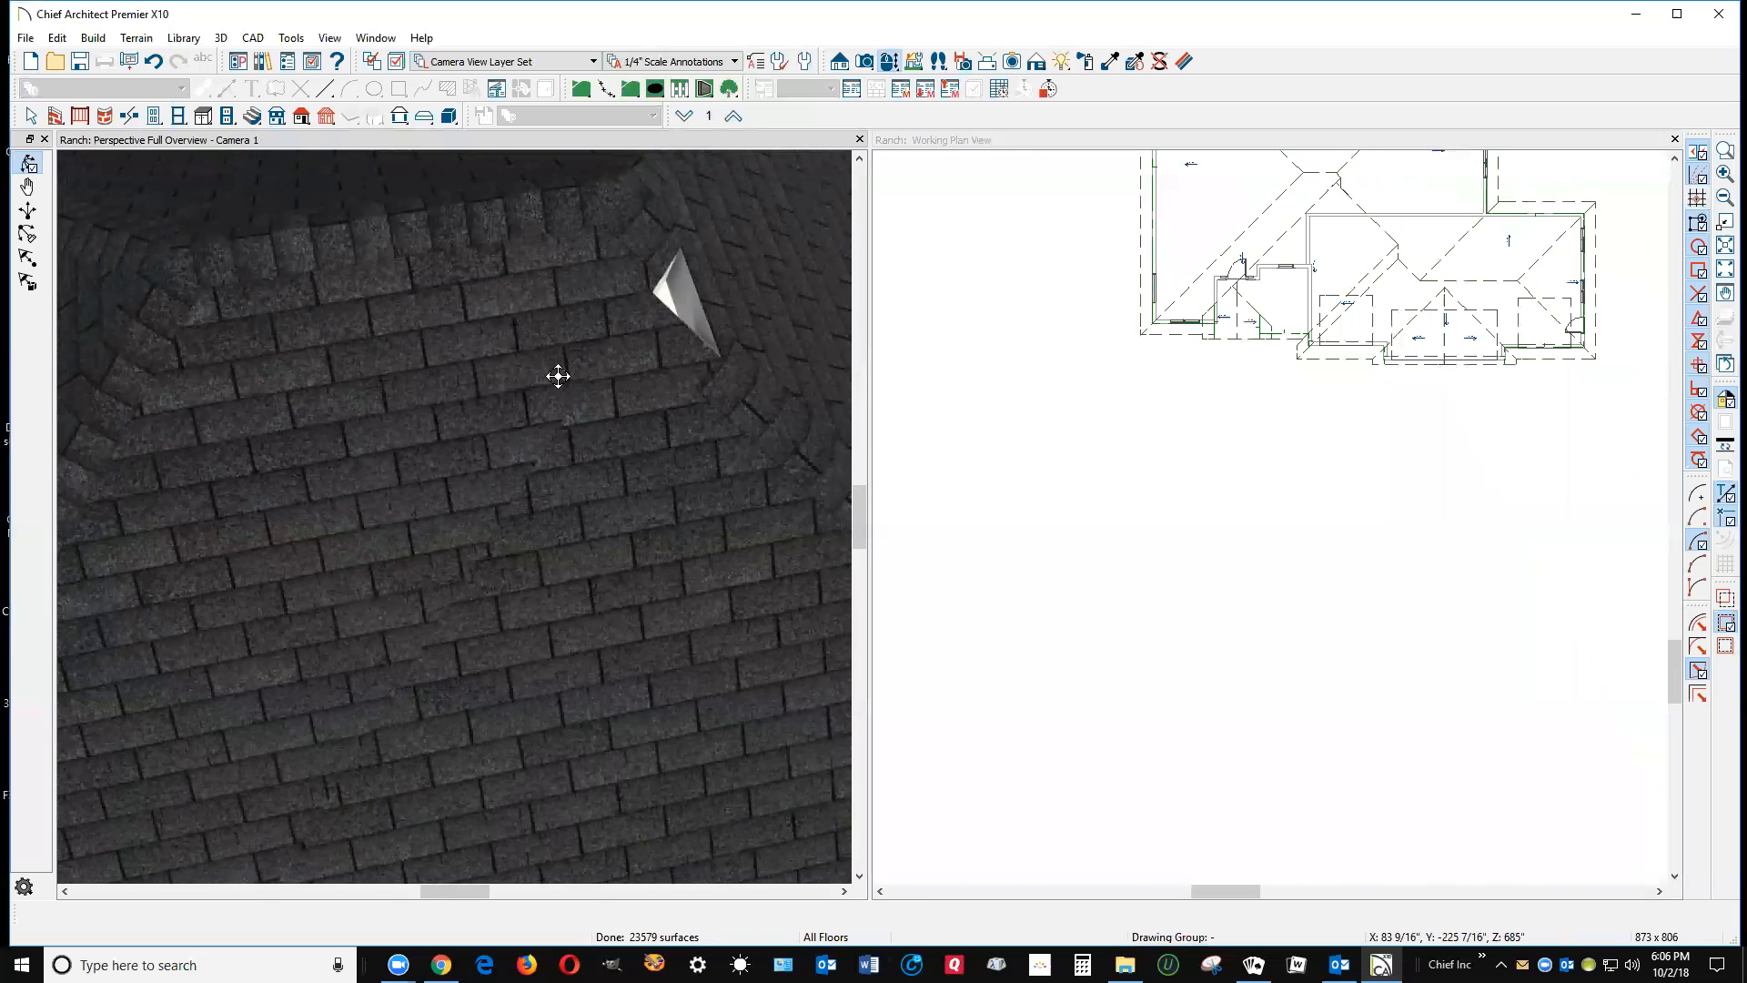
left_click(1178, 411)
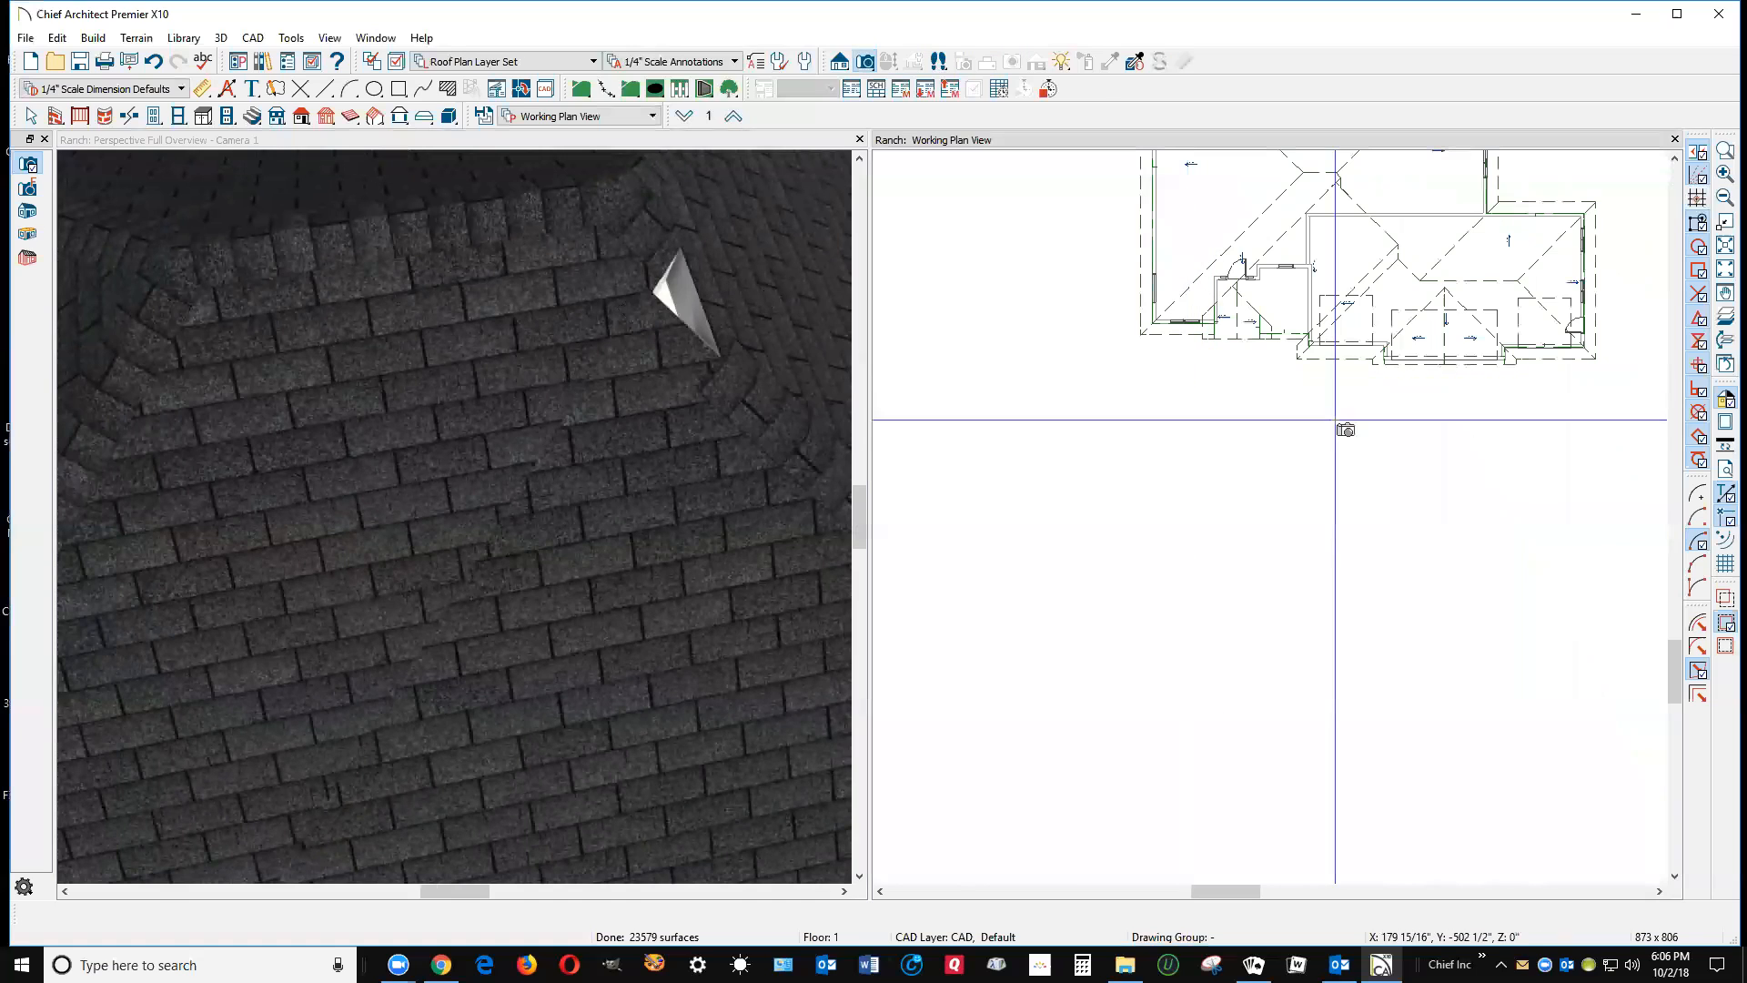
left_click(1725, 245)
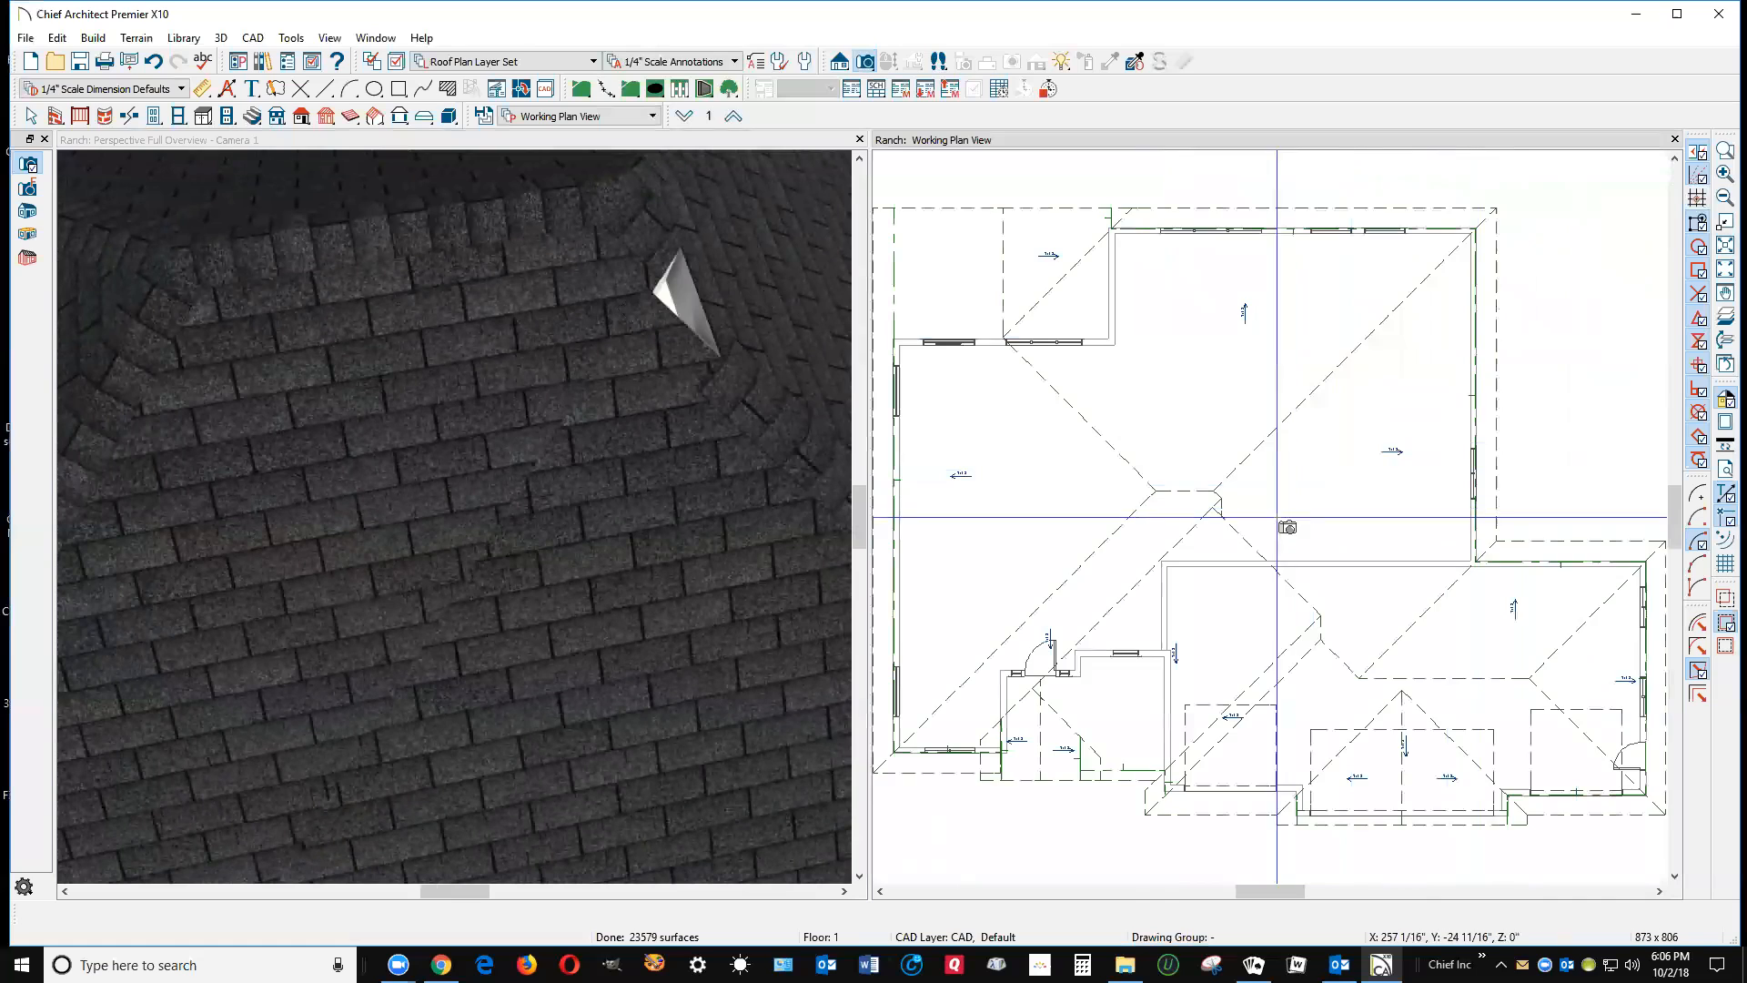
Step: Break the short vertical edge of the roof plane at the ridge gap and extend it to the neighbouring plane's corner, rejecting the pitch or height change
scroll(1233, 514, "up", 4)
scroll(1233, 514, "up", 5)
key("space")
left_click(1173, 464)
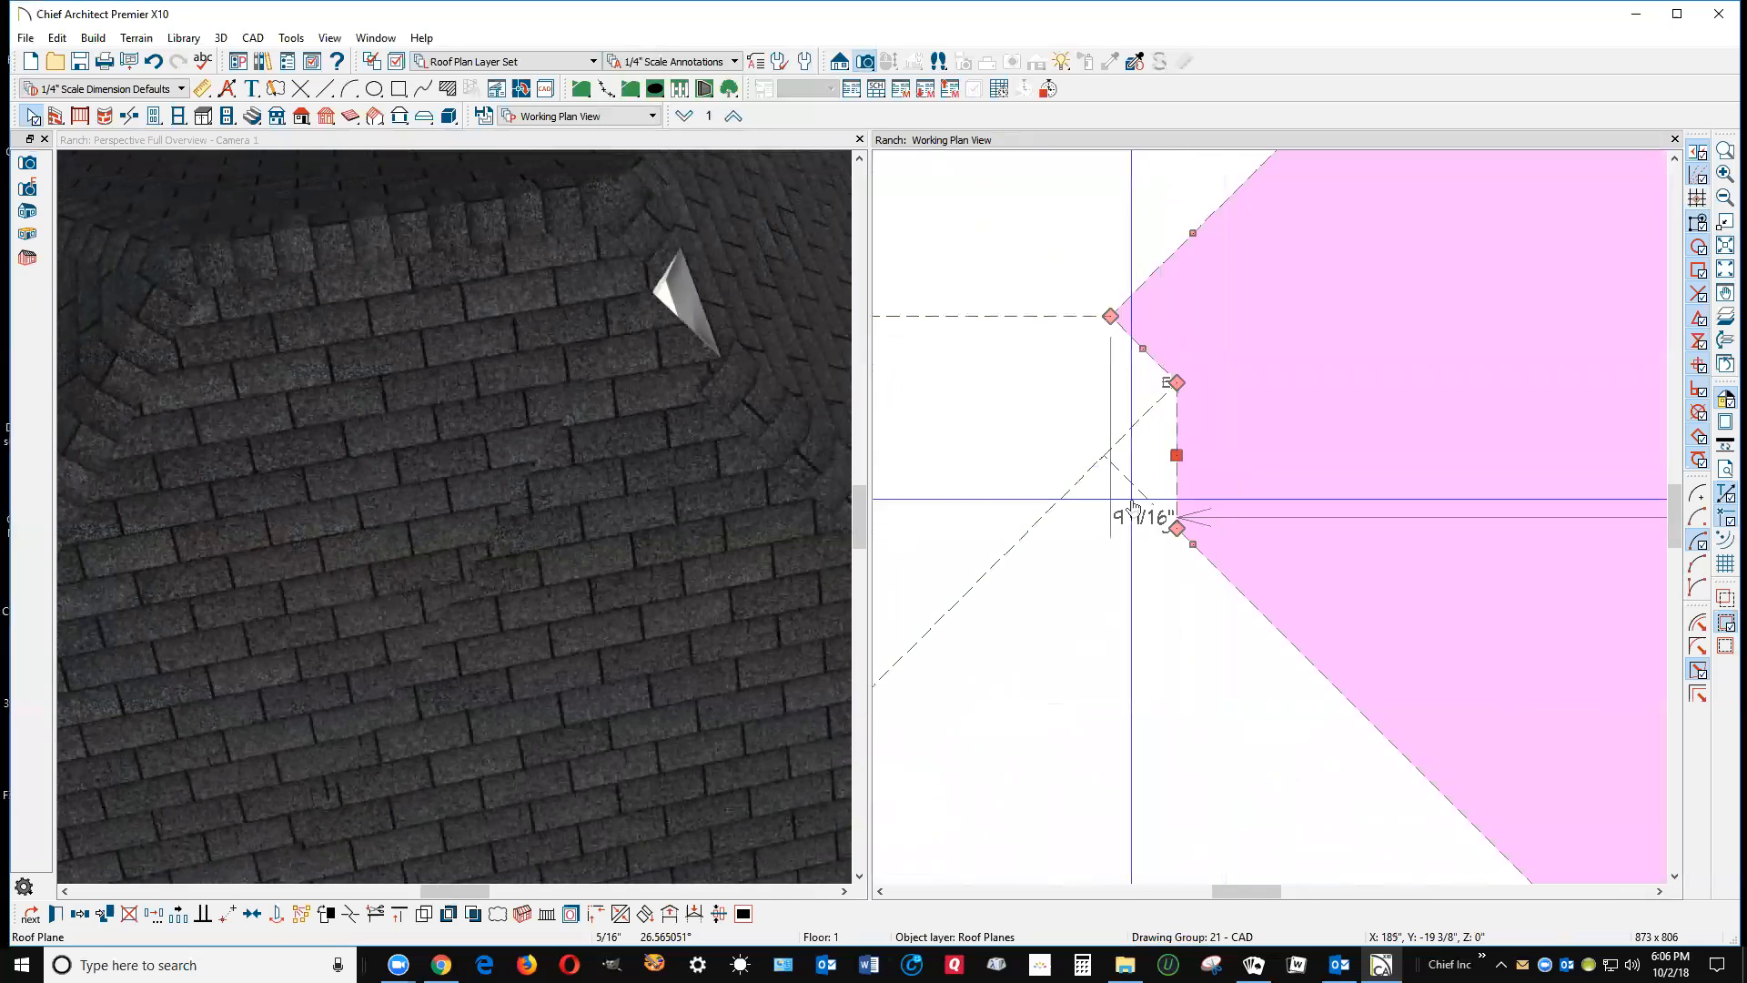
left_click(349, 912)
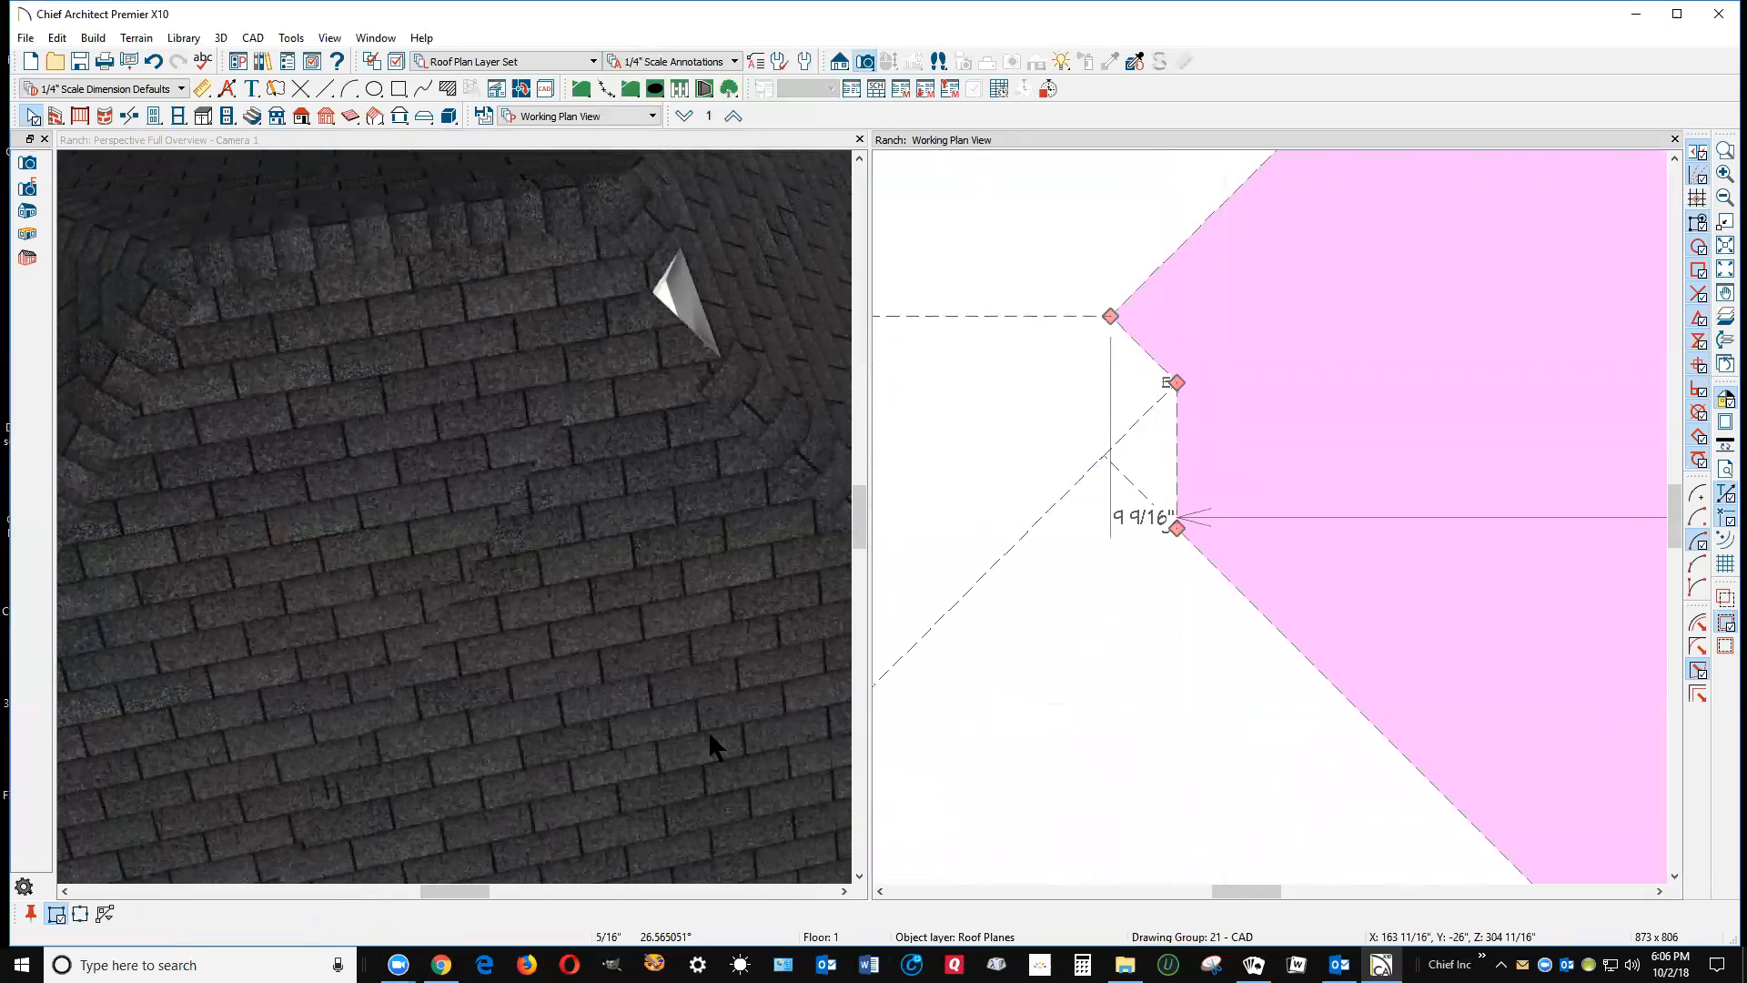
left_click(1177, 457)
left_click_drag(1176, 457, 1103, 457)
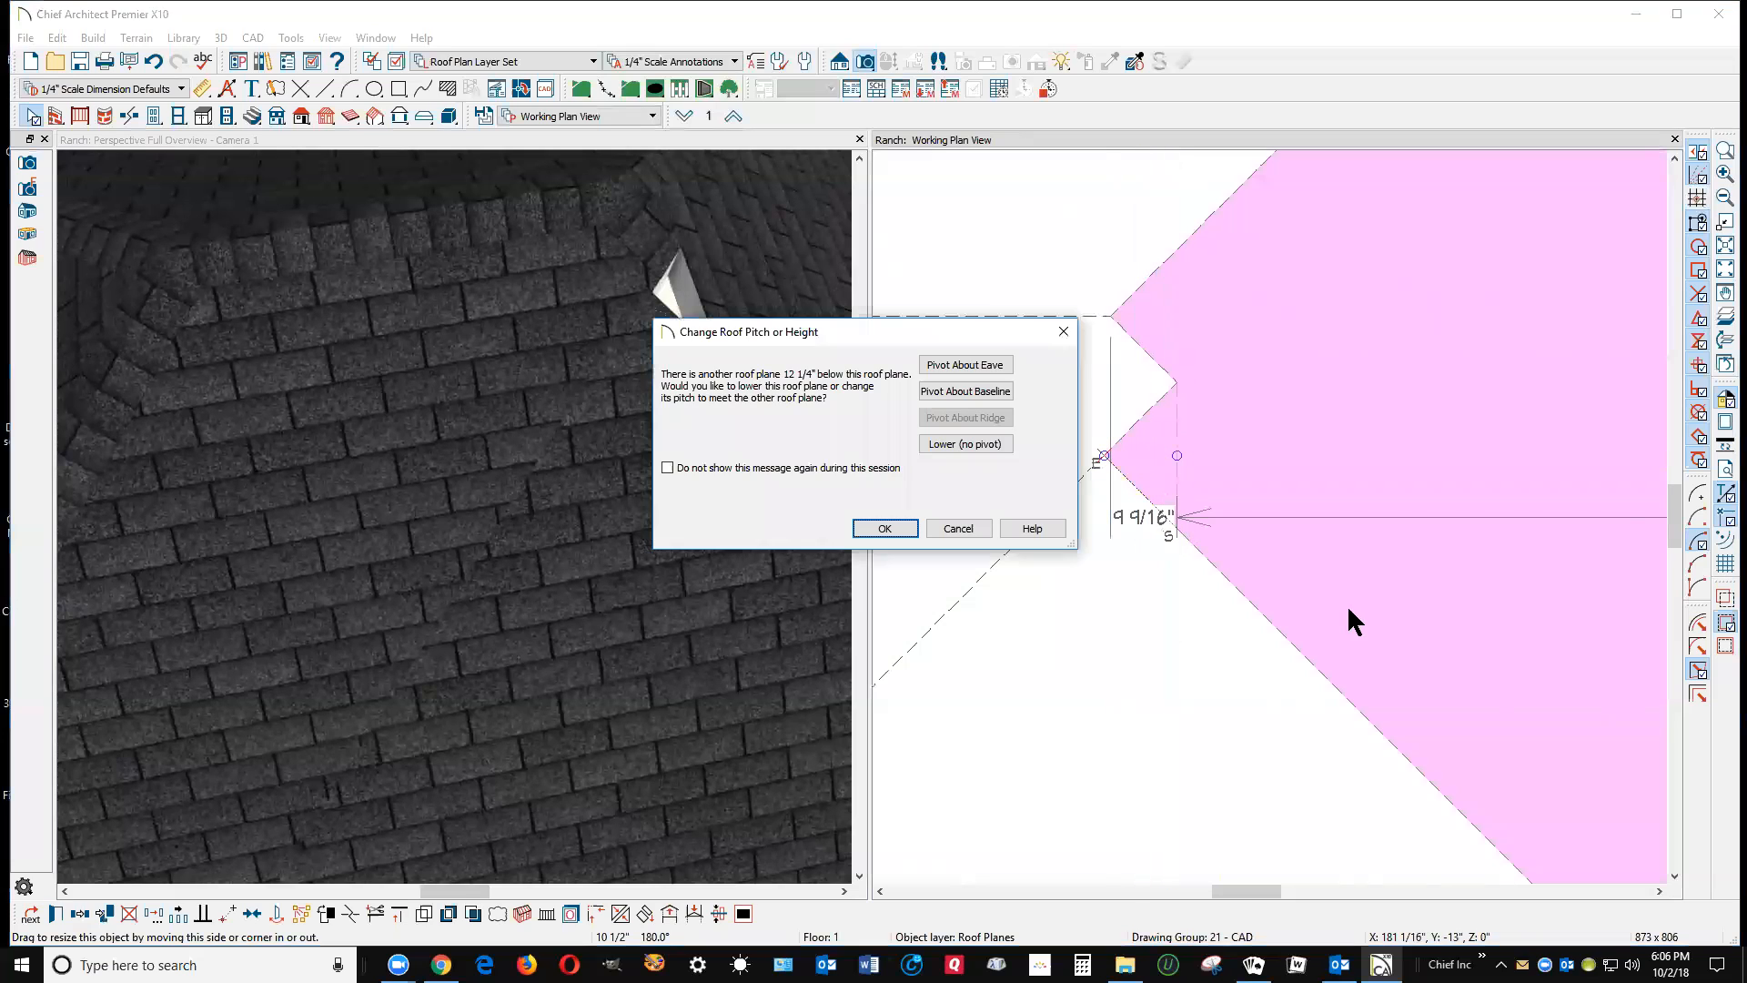
left_click(681, 470)
left_click(956, 530)
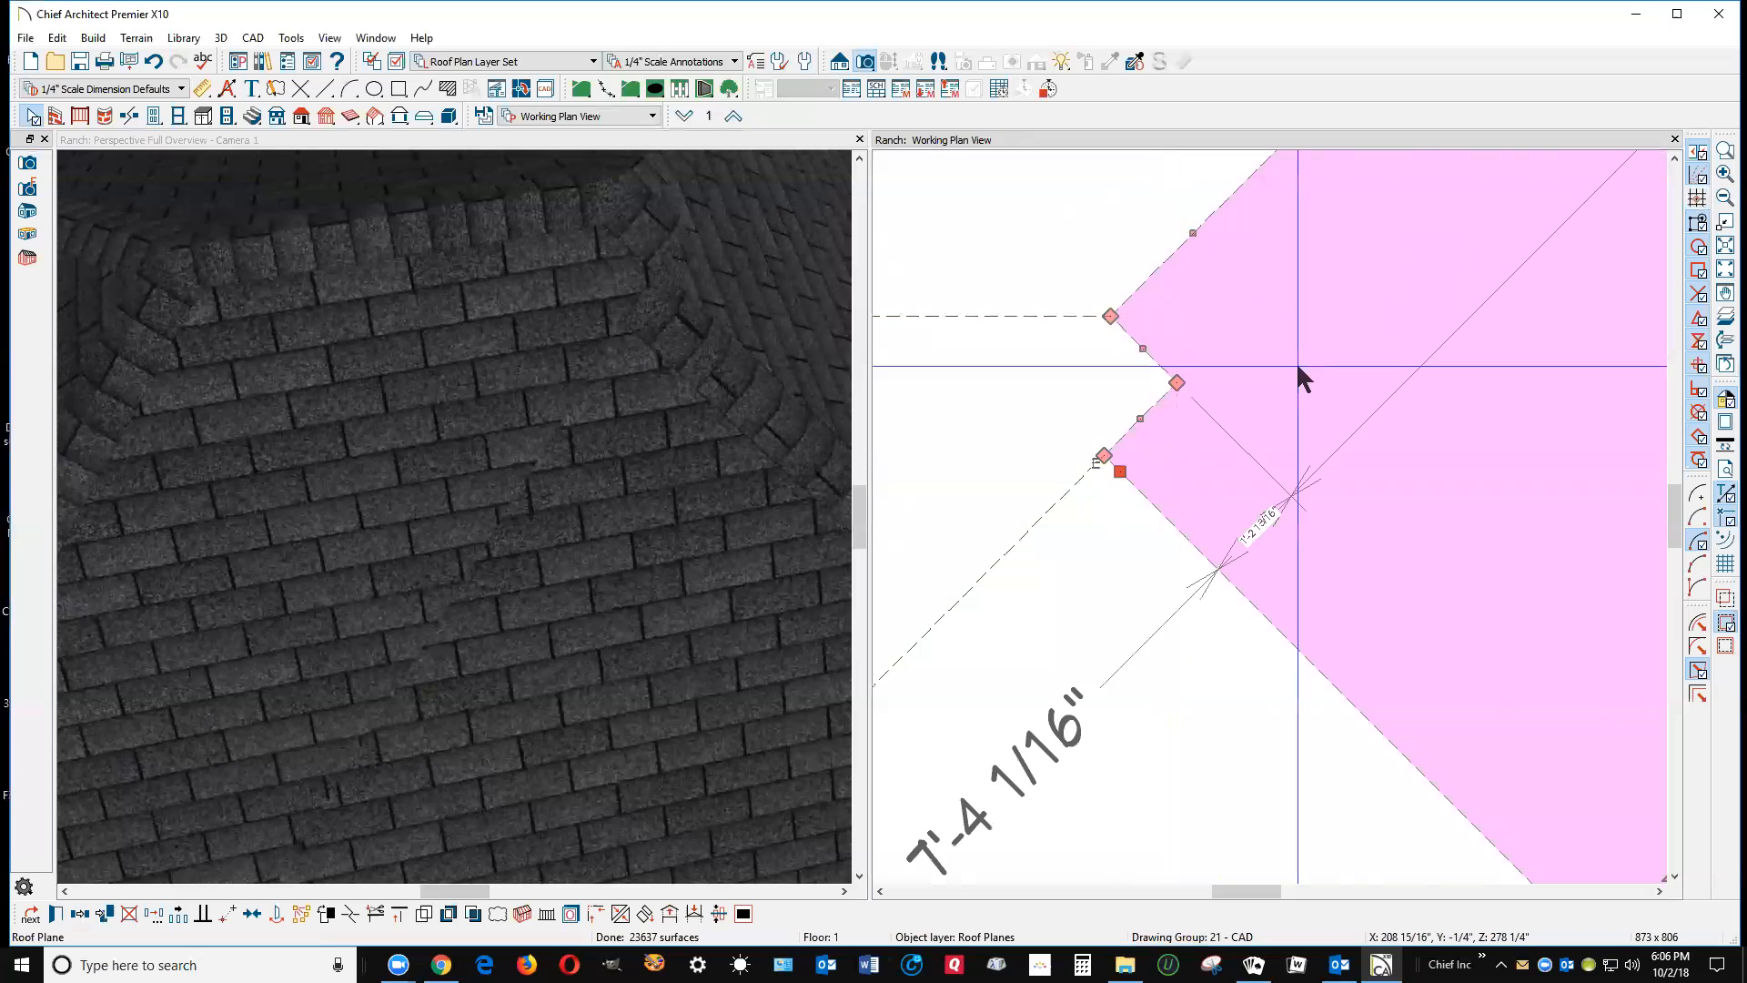
Step: Deselect the roof plane and examine the adjusted ridge corner in the plan and in the 3D overview
key("Escape")
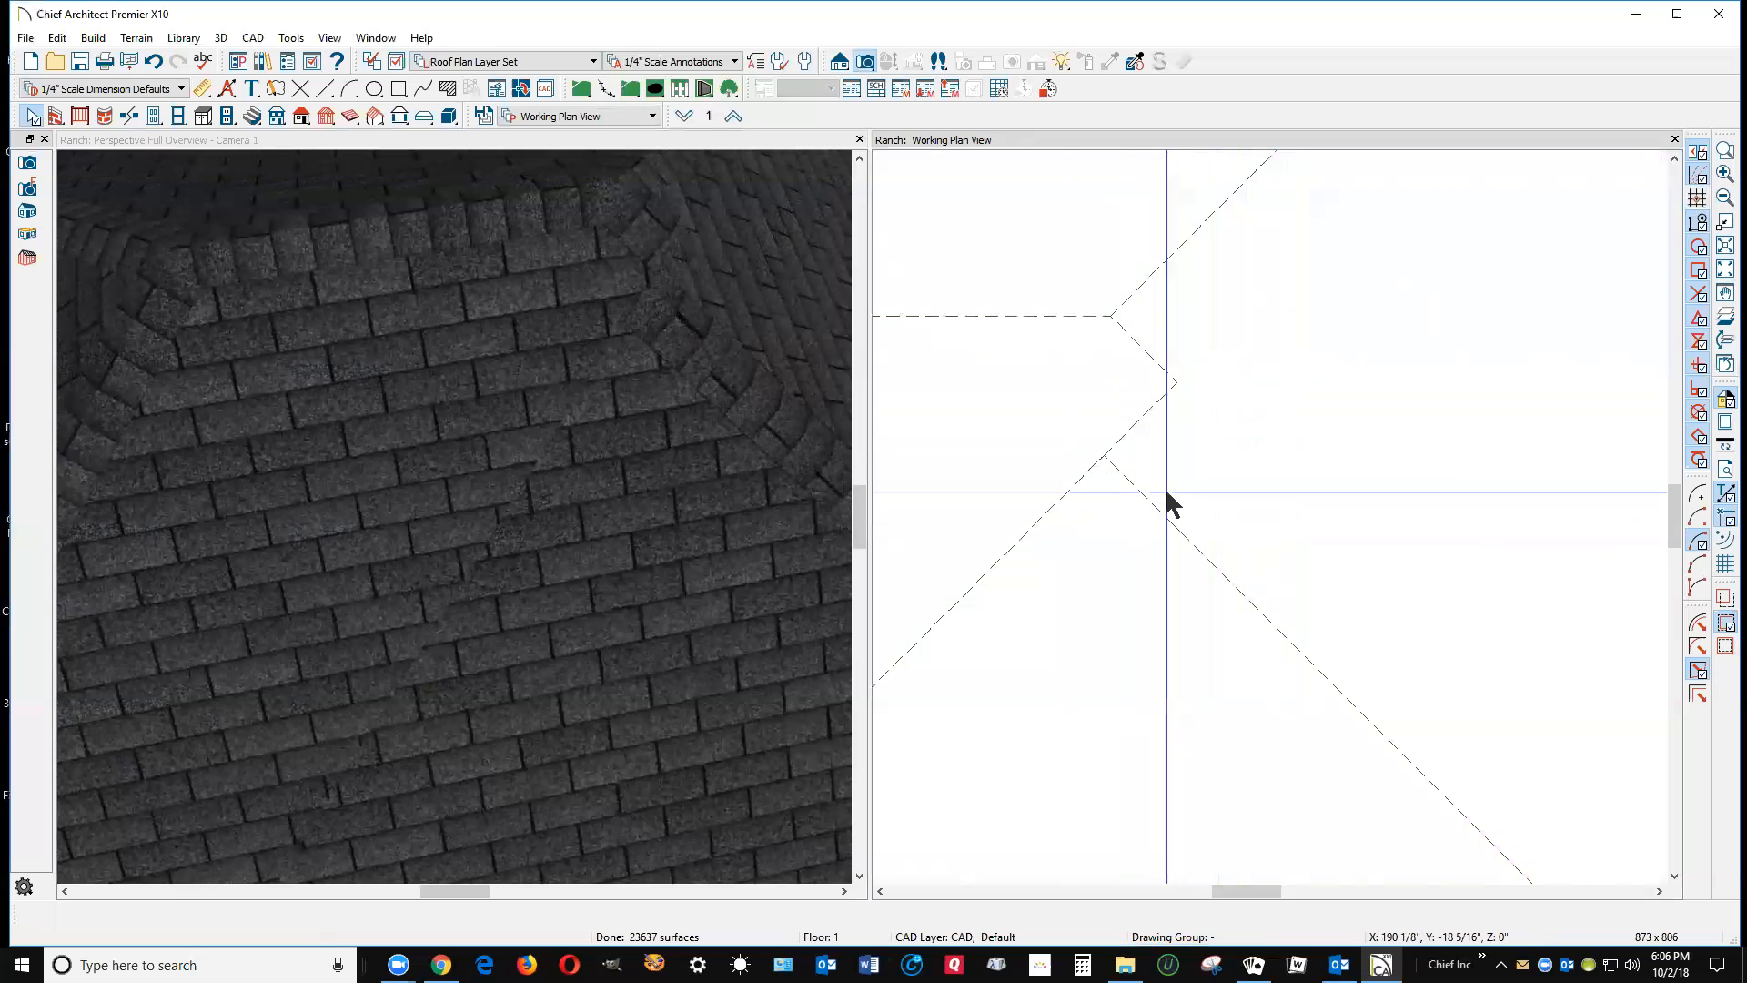
left_click(1165, 515)
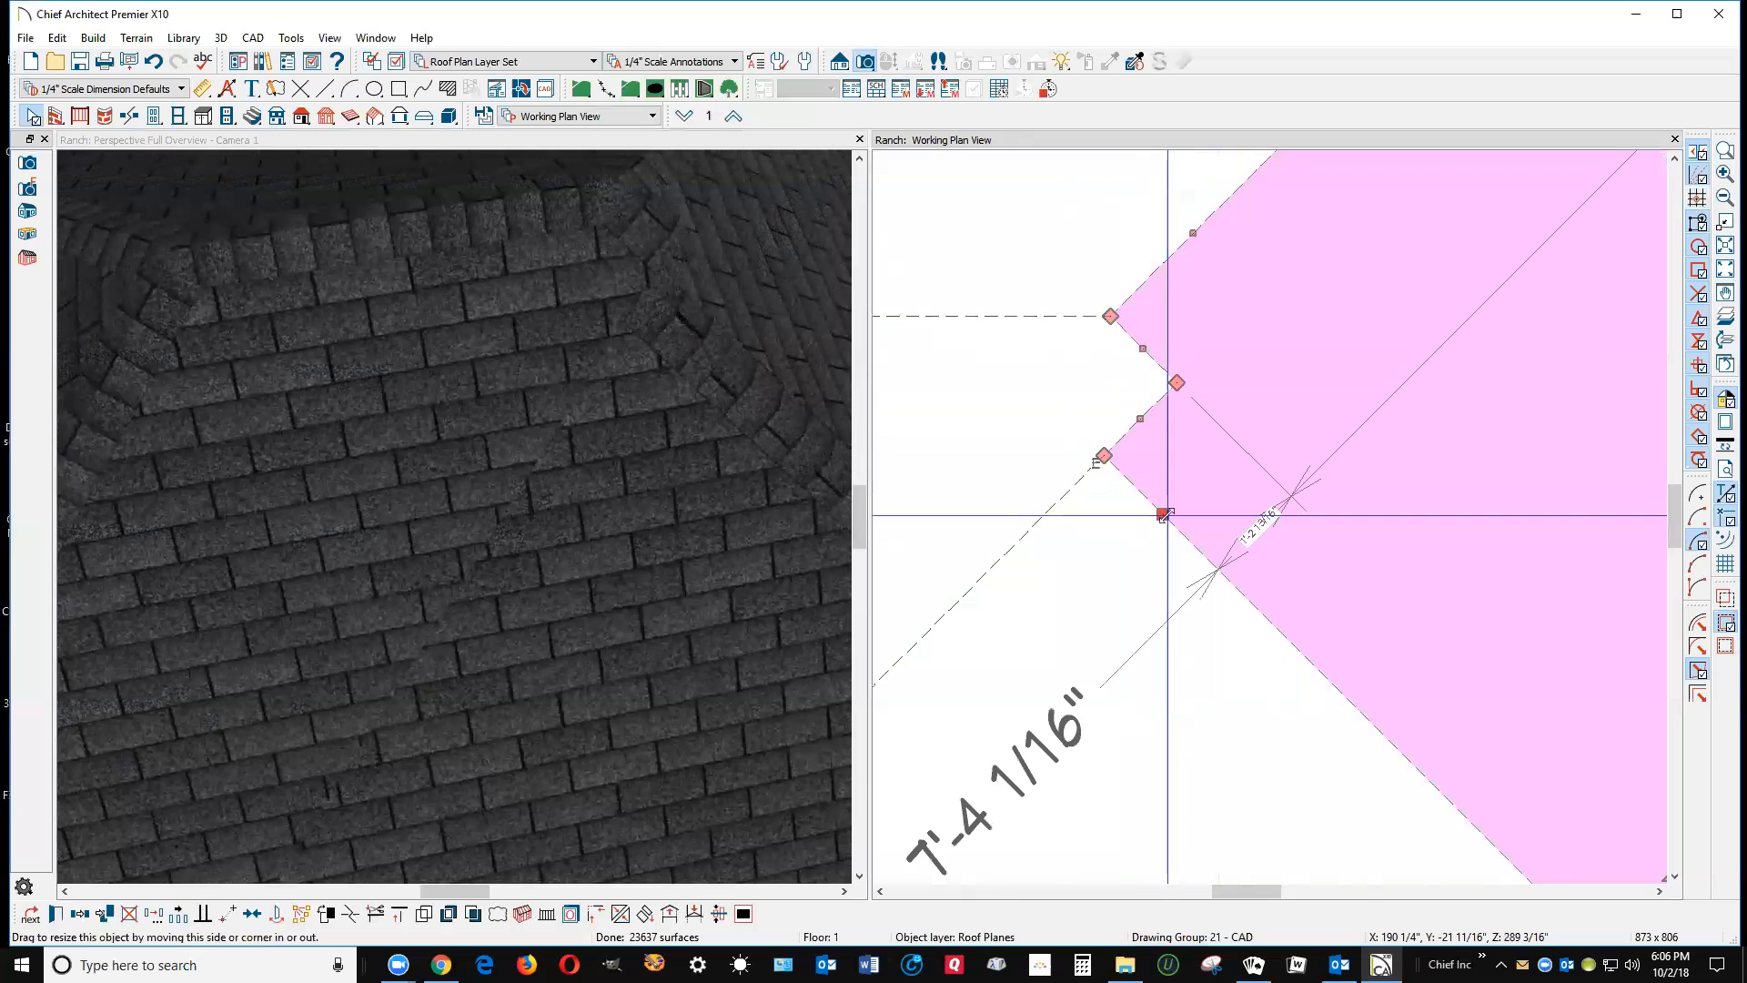
key("Escape")
scroll(1154, 419, "down", 6)
scroll(1037, 414, "up", 3)
scroll(699, 389, "up", 5)
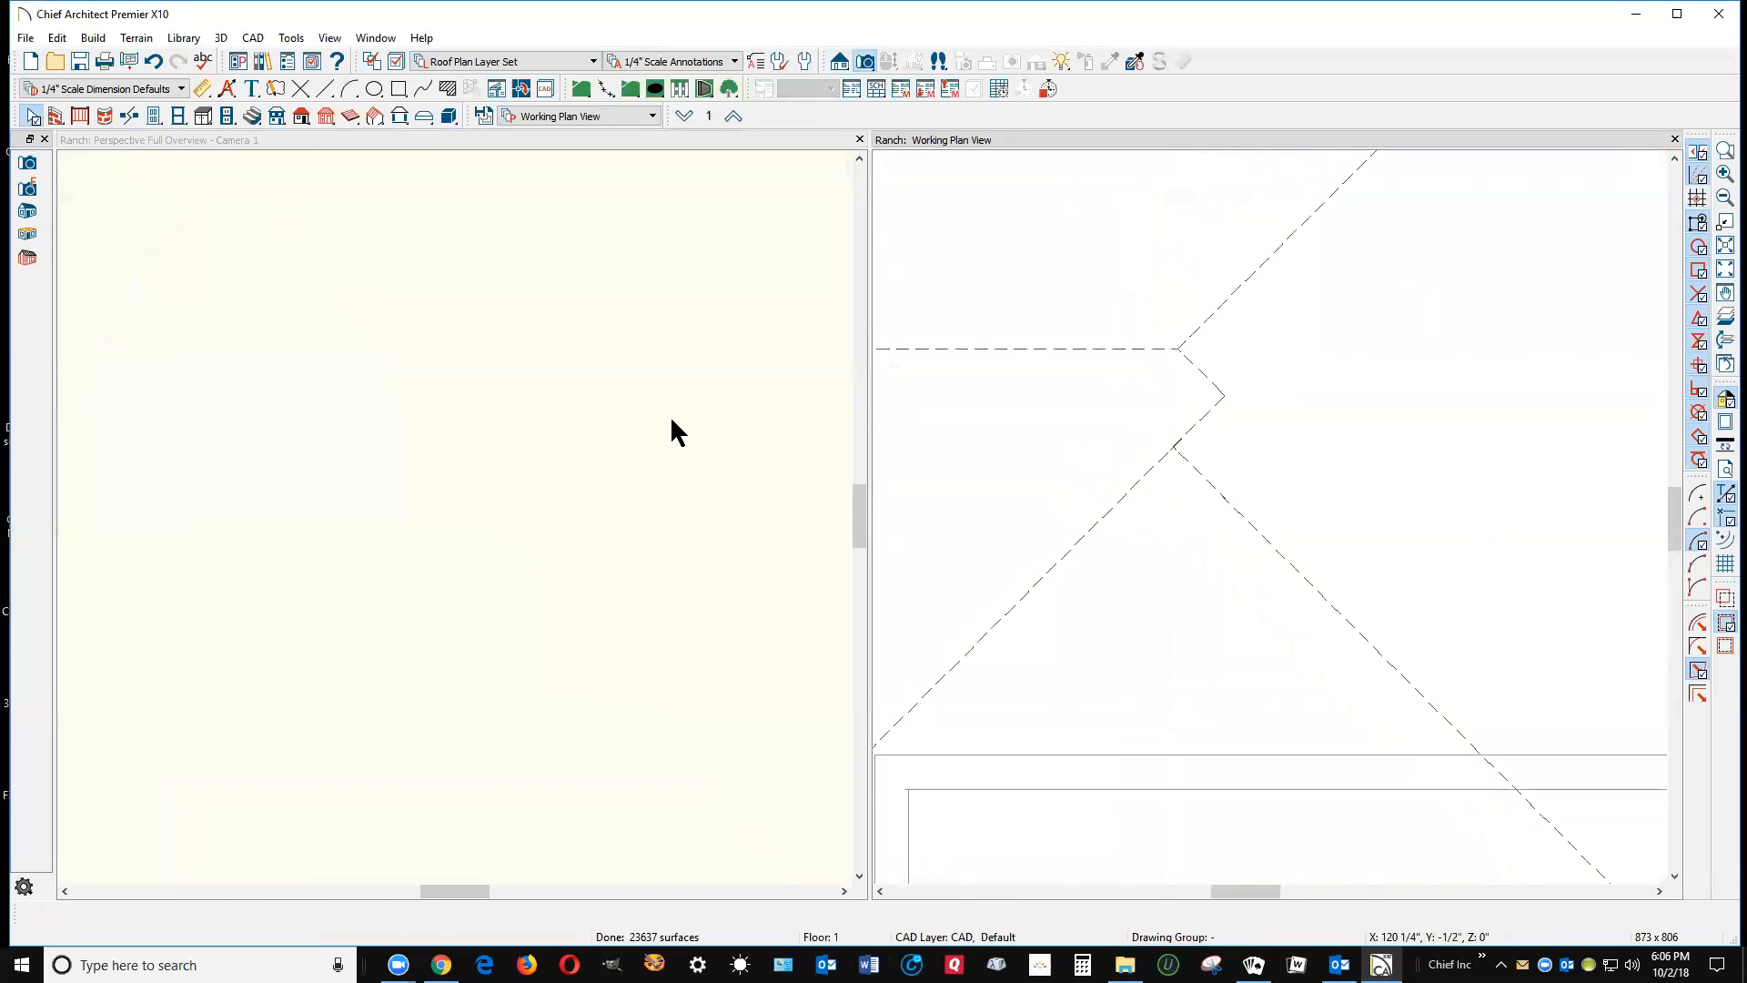
scroll(691, 400, "down", 5)
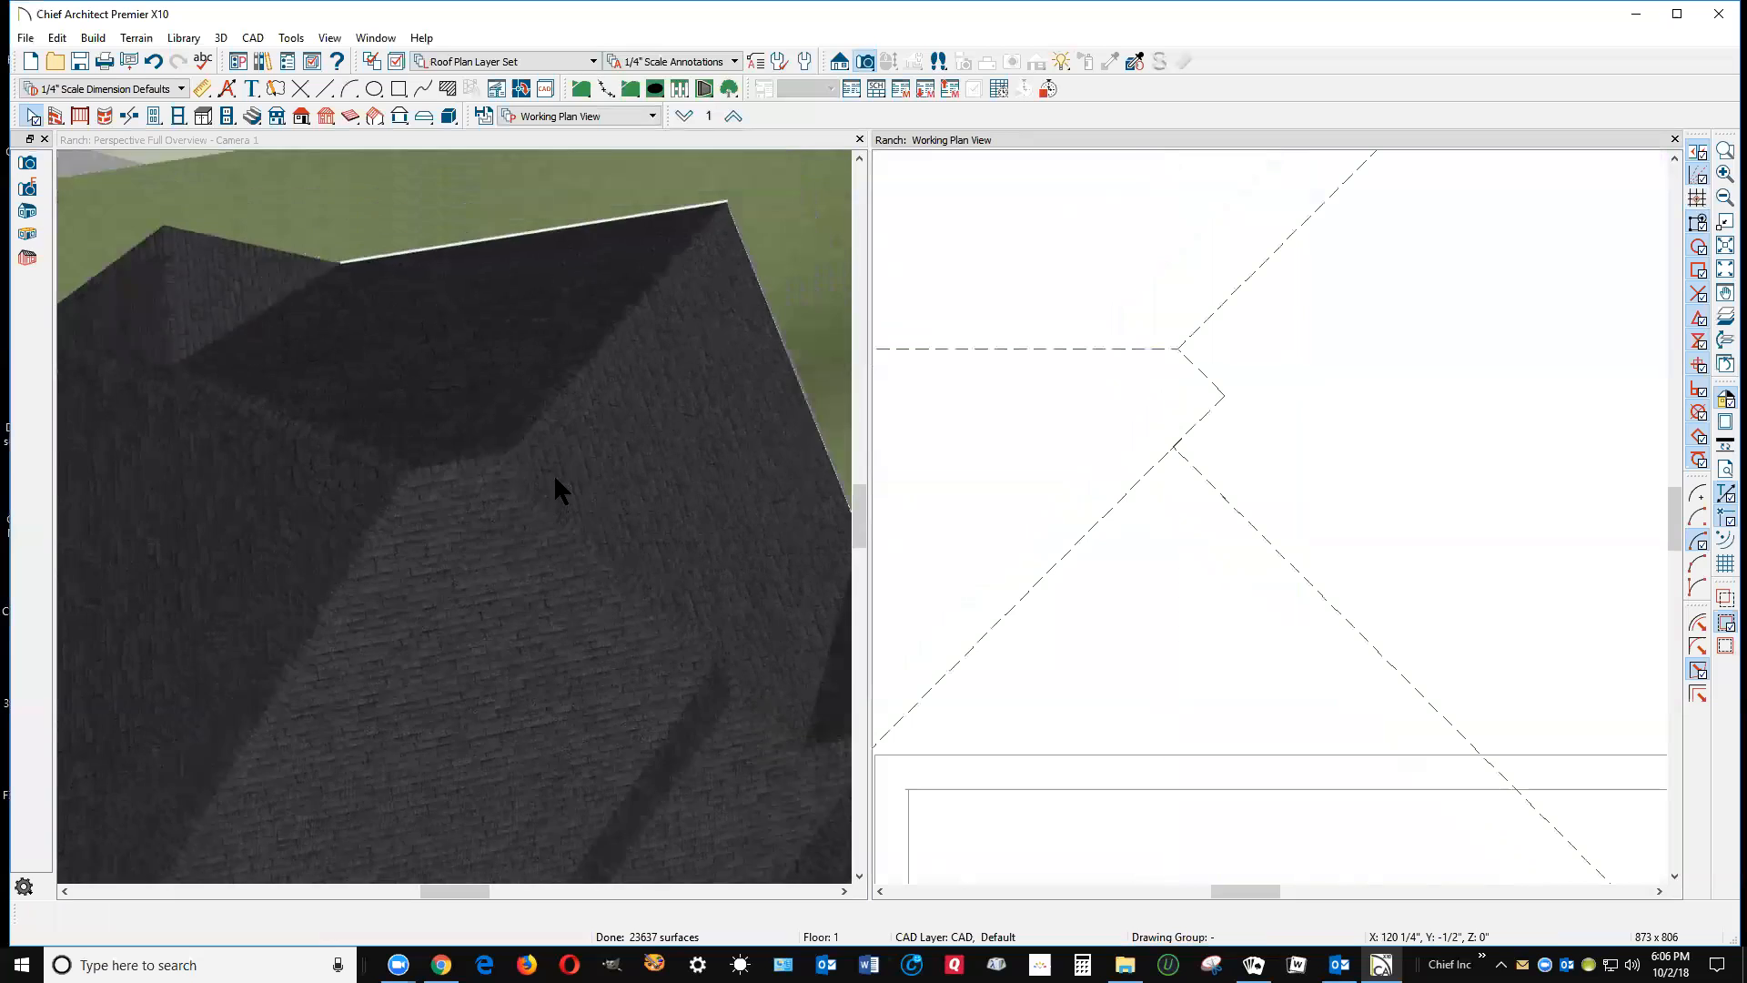
scroll(557, 488, "down", 3)
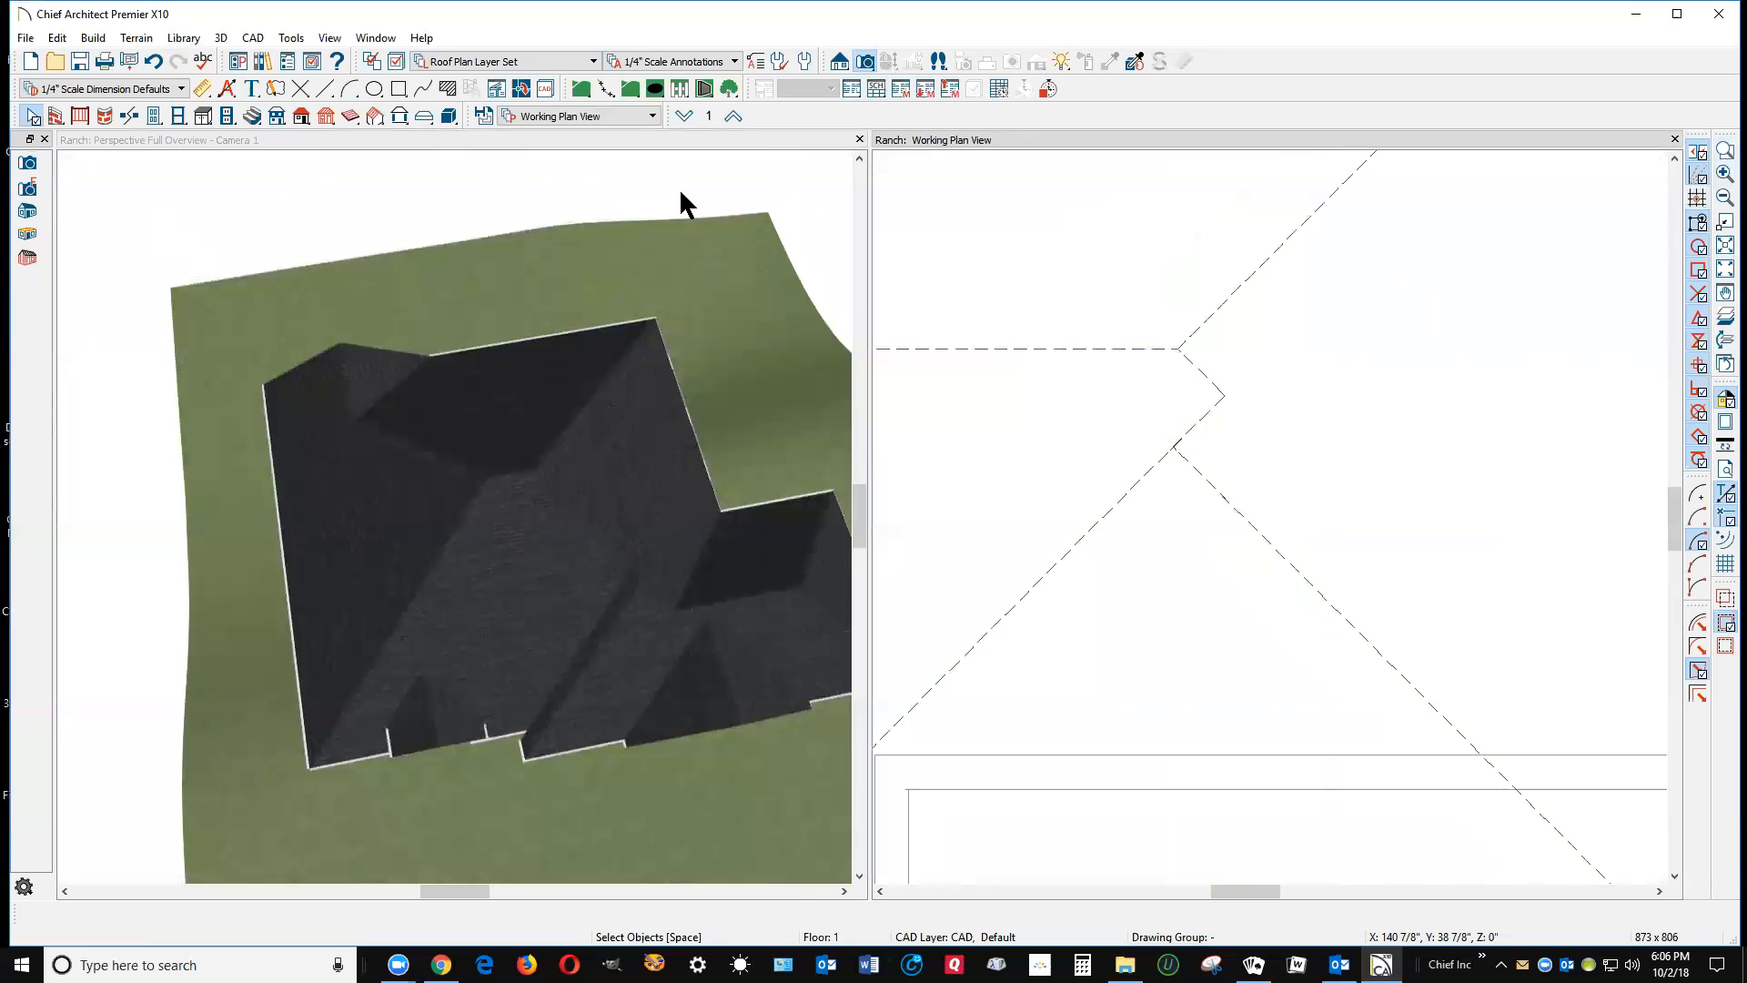
Step: Orbit the 3D overview around to a close view of the ridge gap and switch its rendering to black-and-white line drawing
left_click(800, 138)
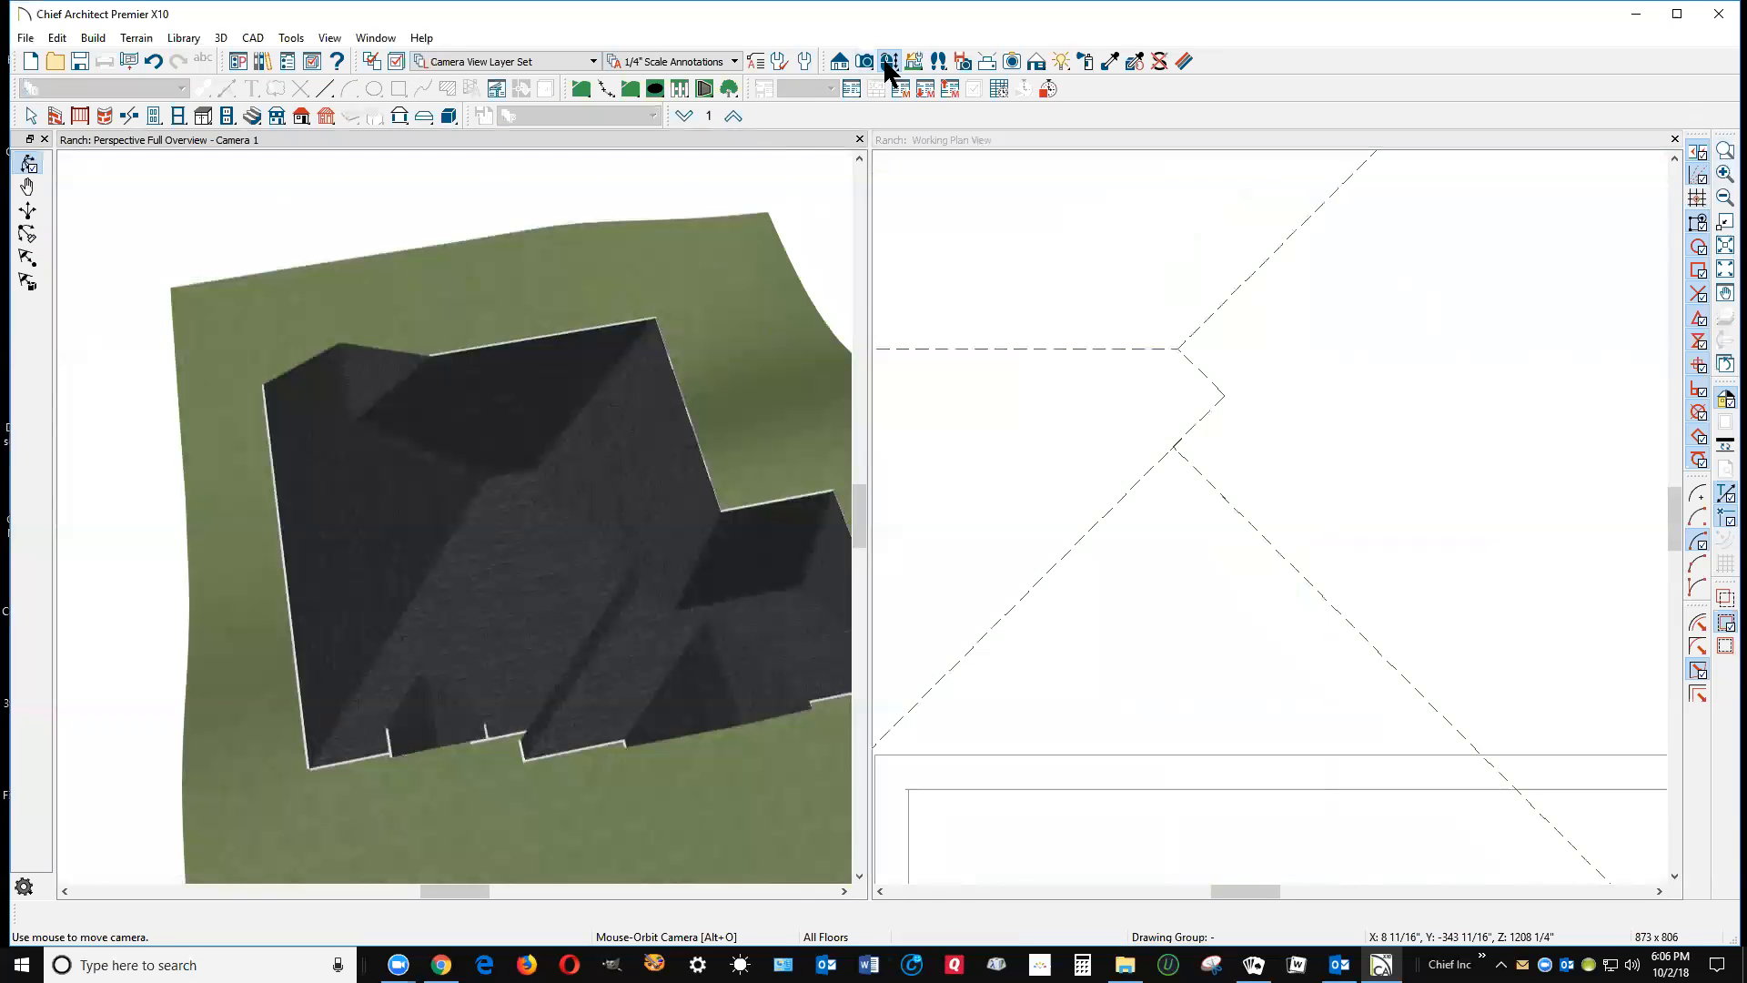
left_click_drag(725, 588, 429, 507)
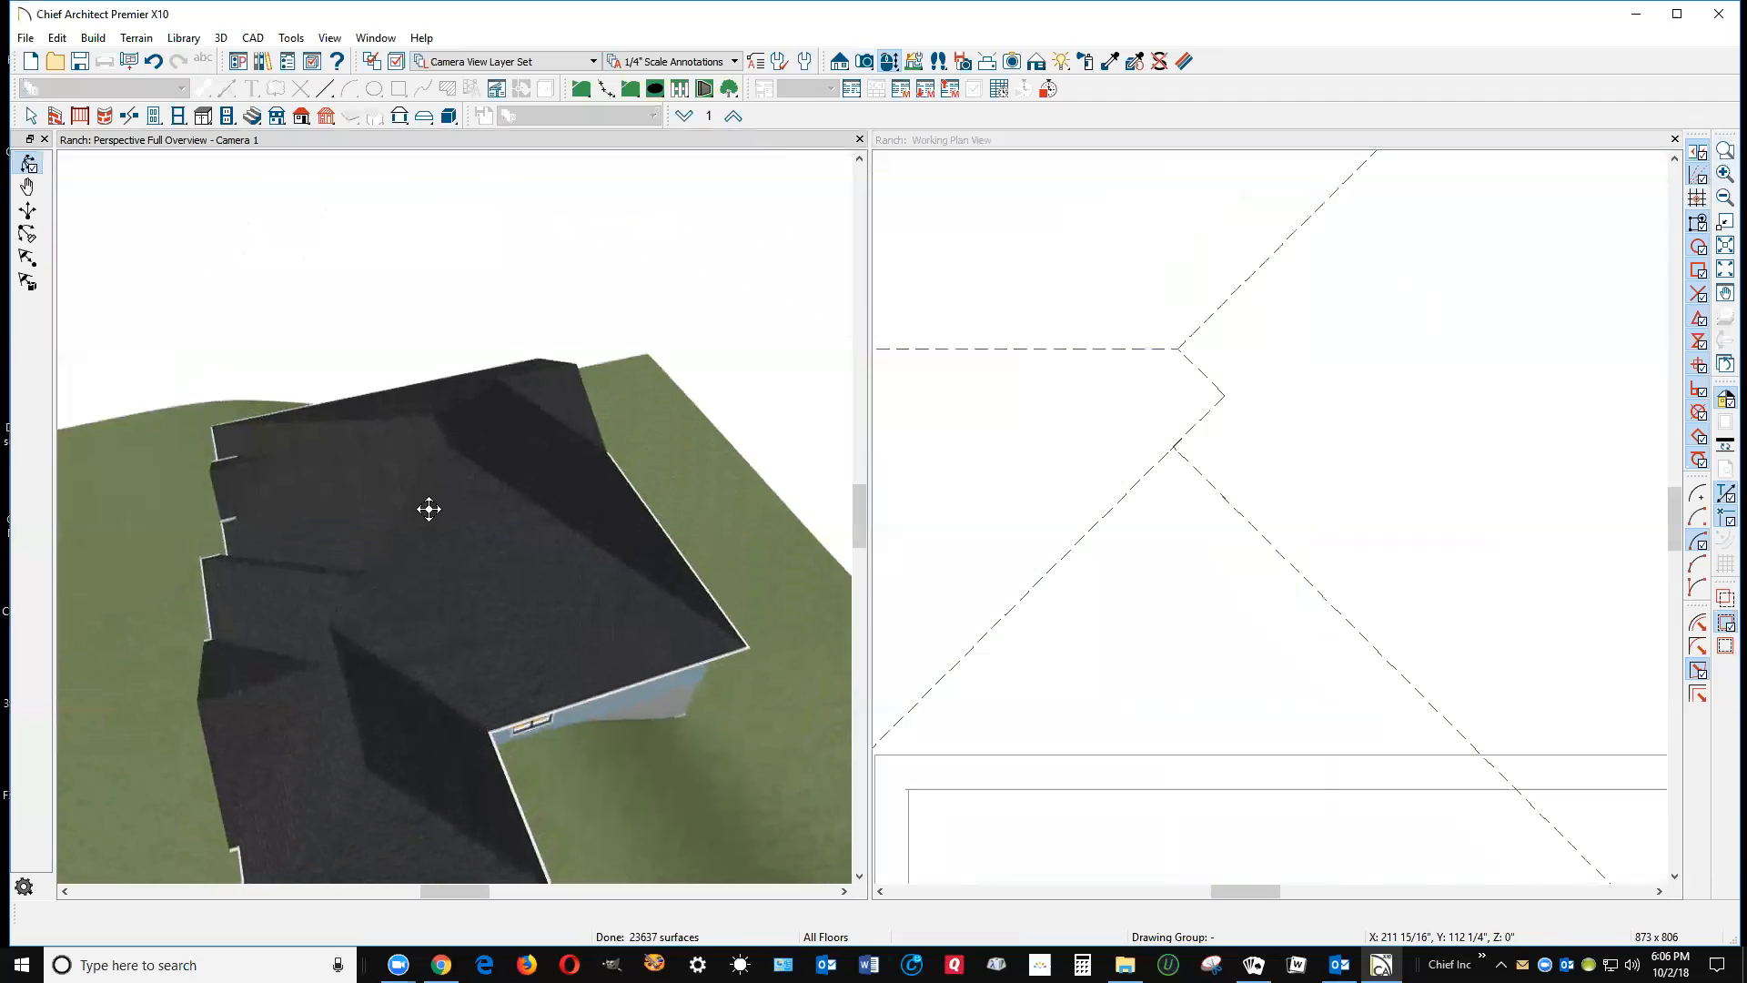
scroll(458, 464, "up", 5)
scroll(458, 464, "up", 2)
scroll(457, 463, "down", 3)
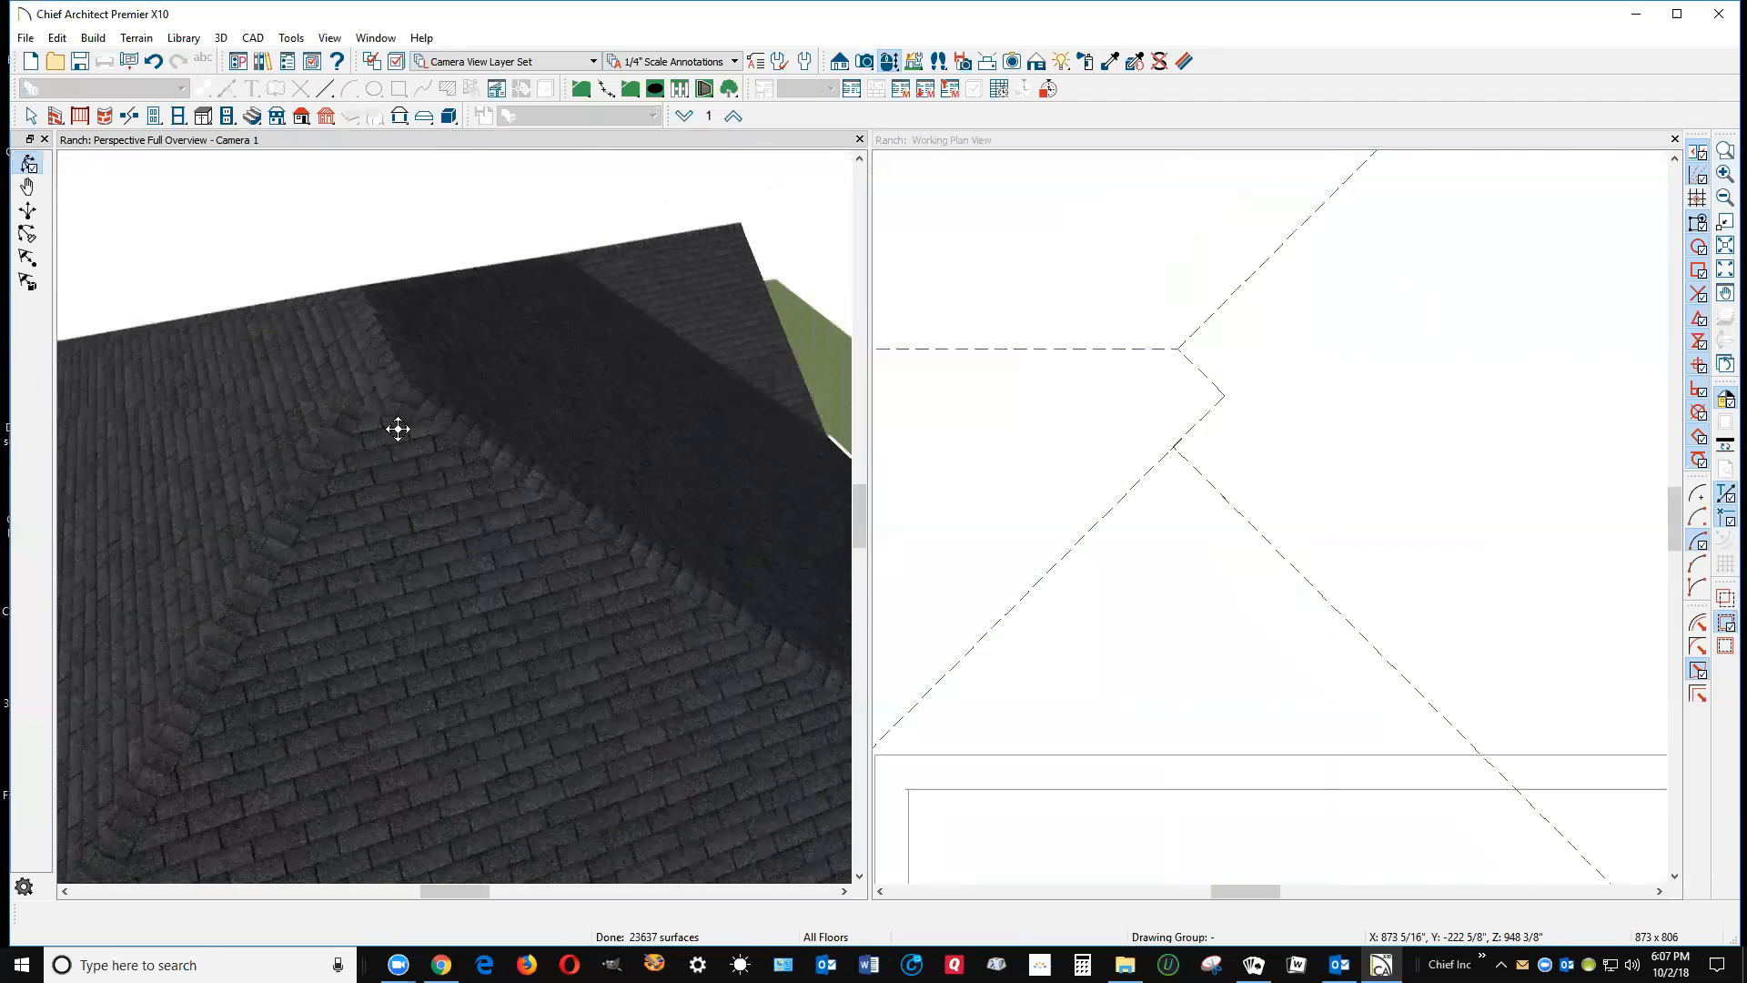
left_click_drag(392, 356, 729, 307)
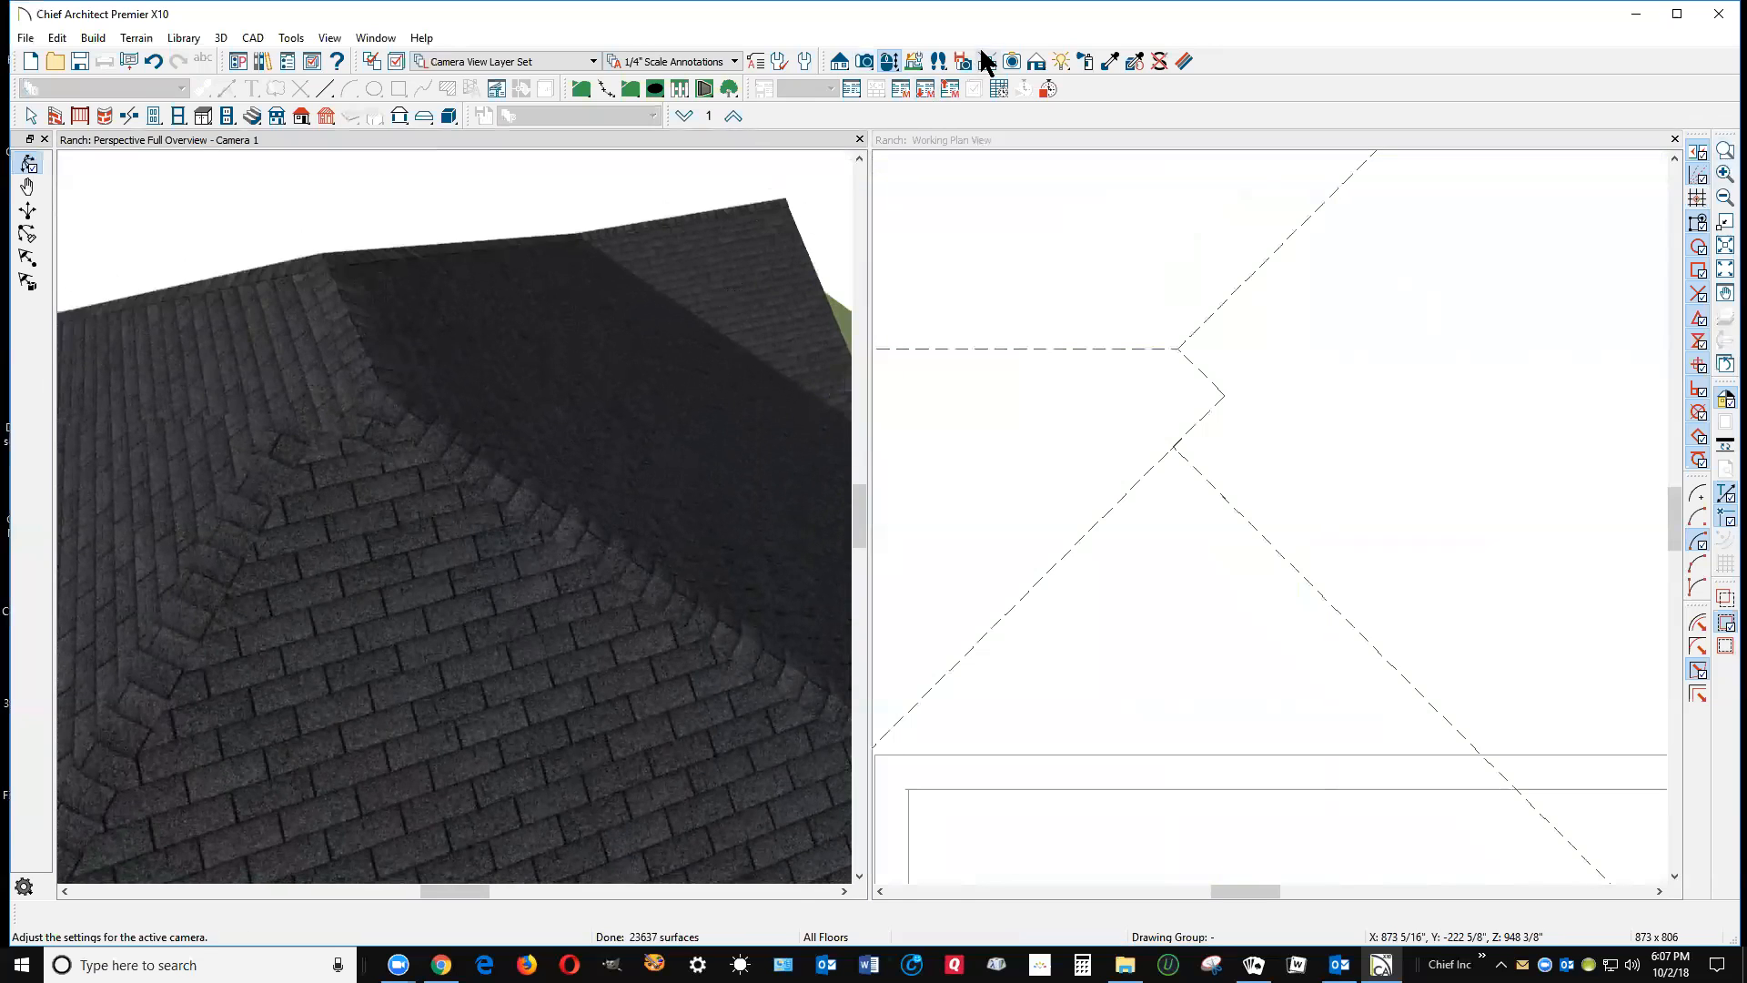
left_click(1038, 63)
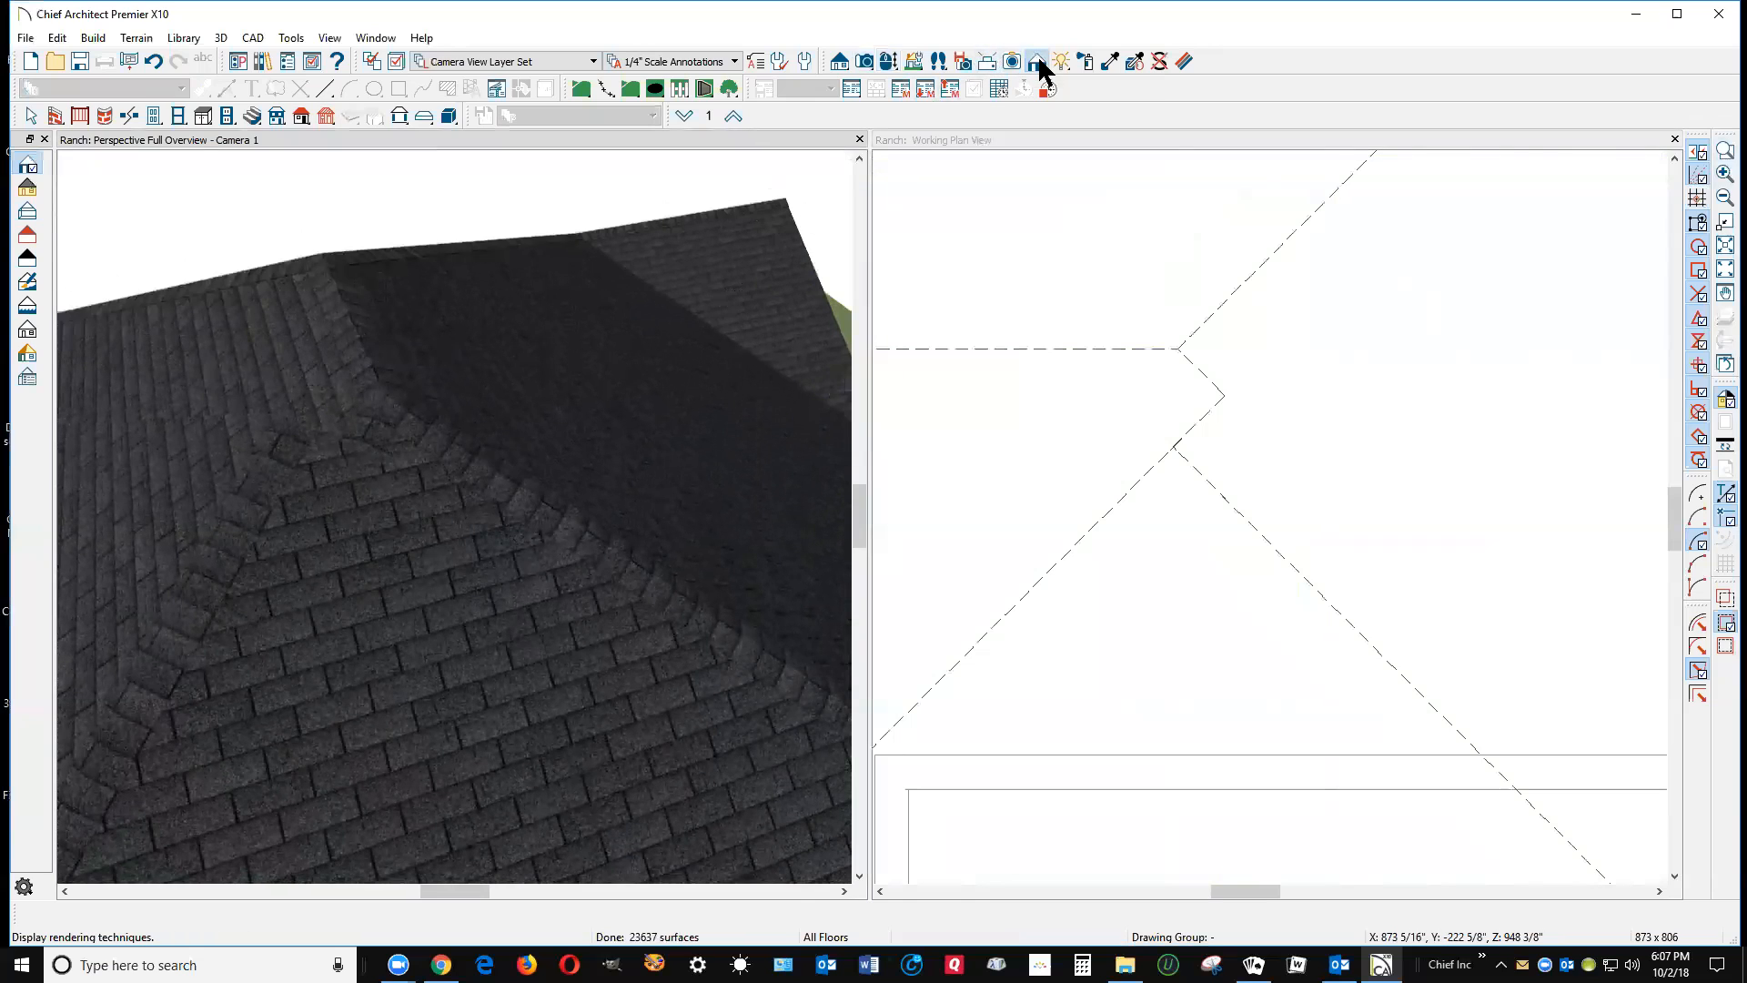
left_click(28, 189)
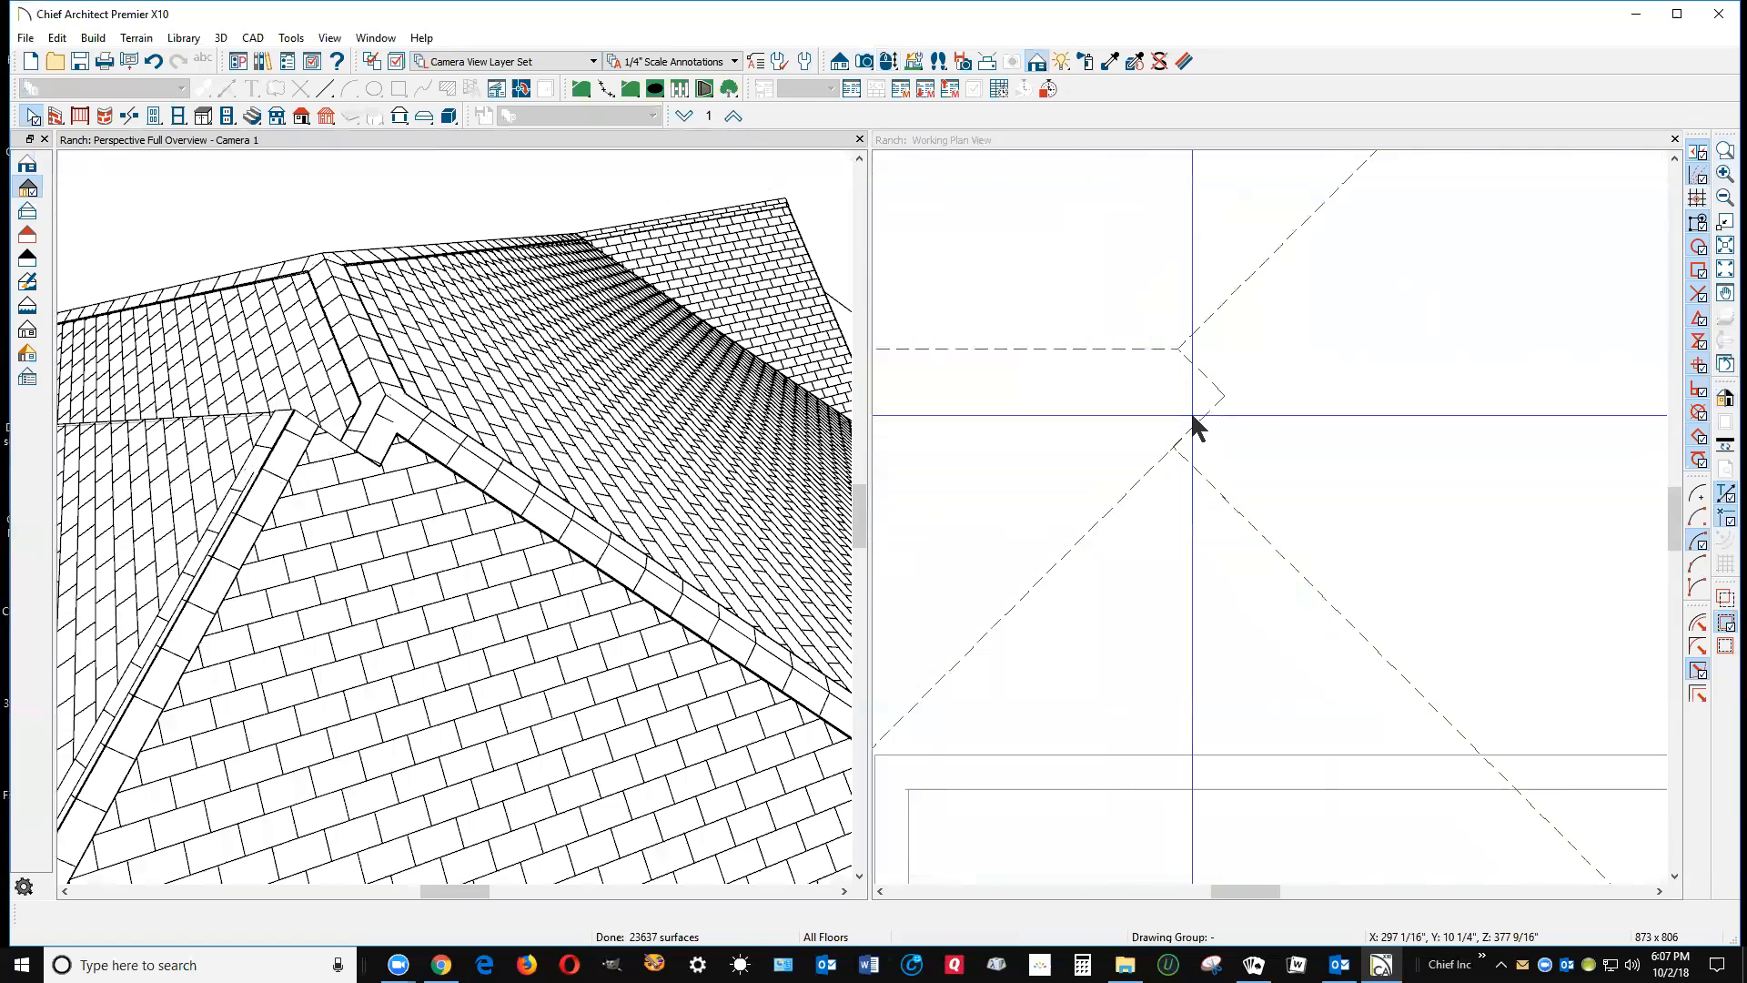
Step: Move the west plane's projecting corner to the gap's lower point and the east plane's matching corner to the ridge end, closing the gap
left_click(1104, 488)
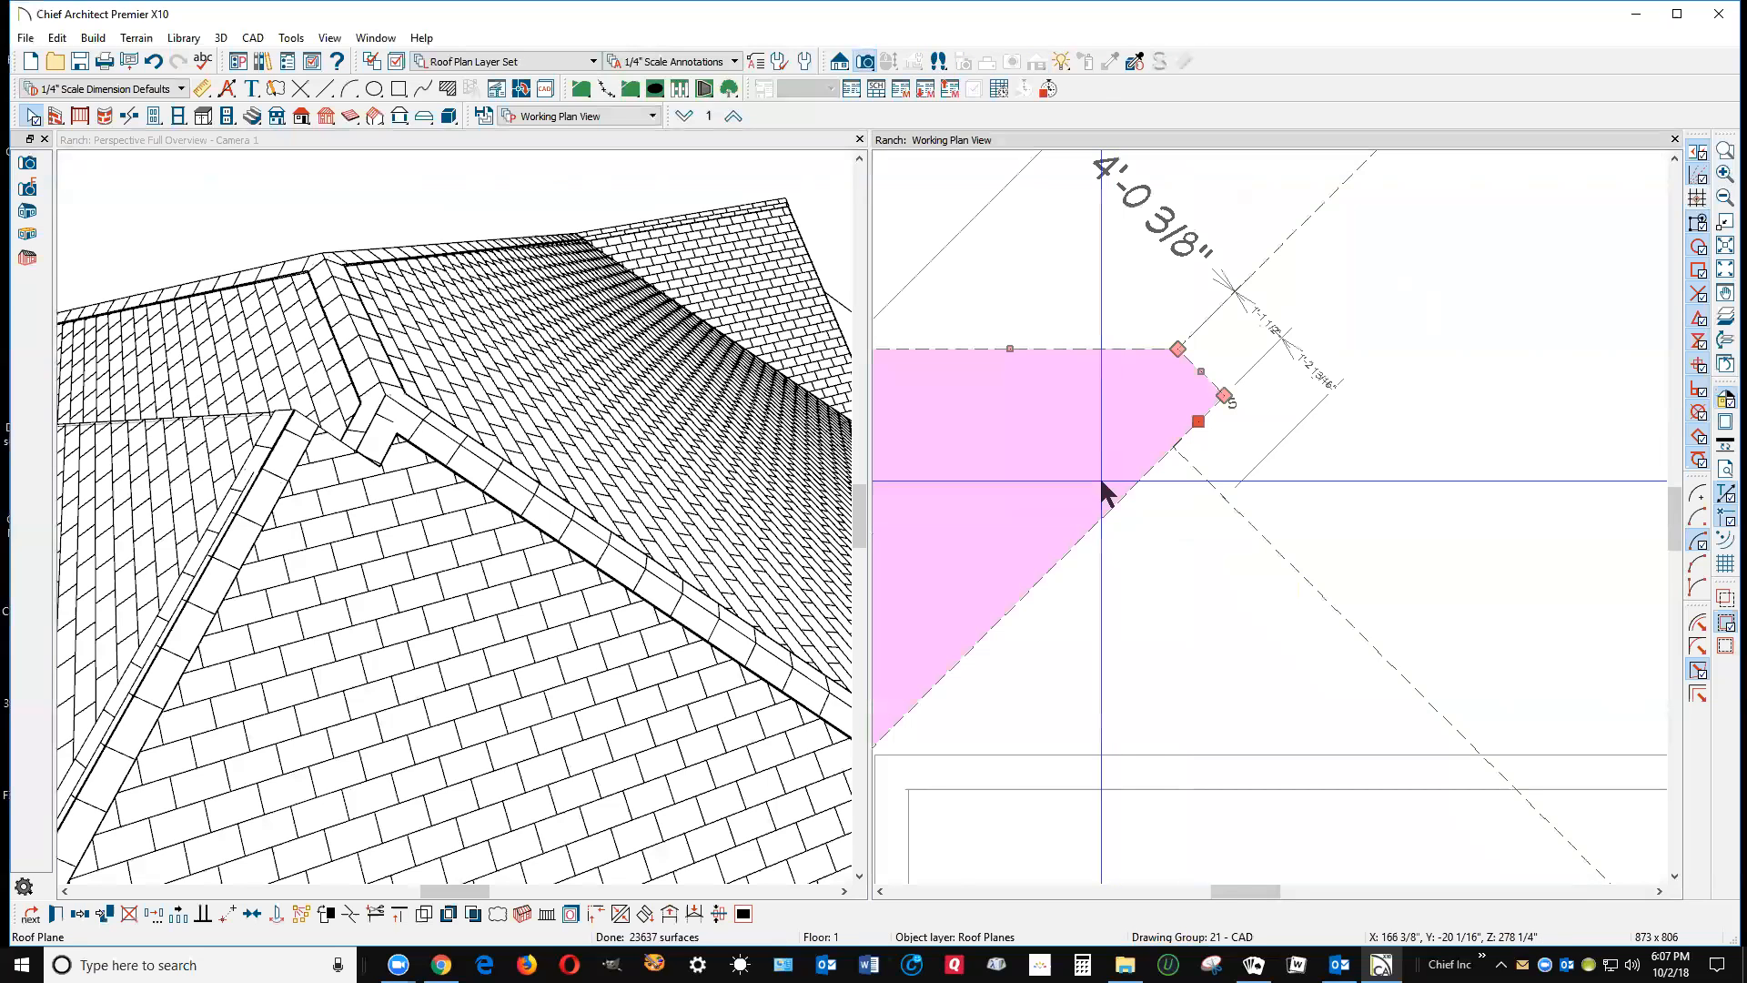
left_click_drag(1157, 409, 1174, 448)
left_click(1221, 409)
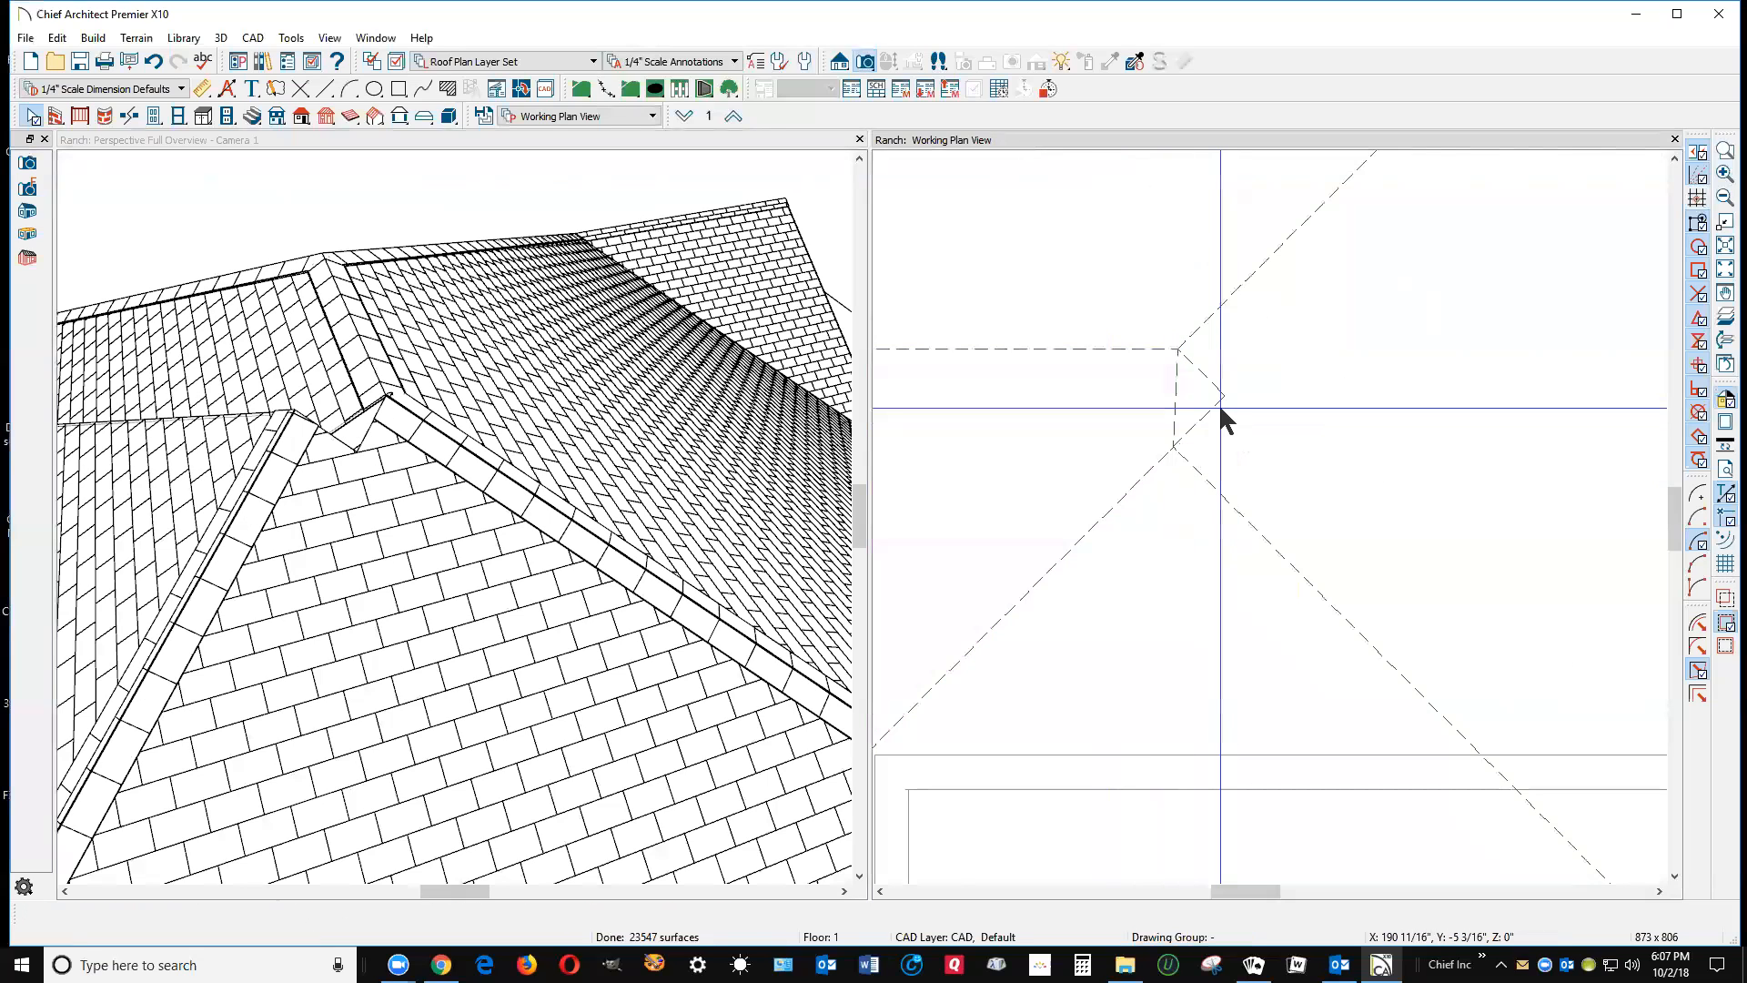
left_click(1220, 408)
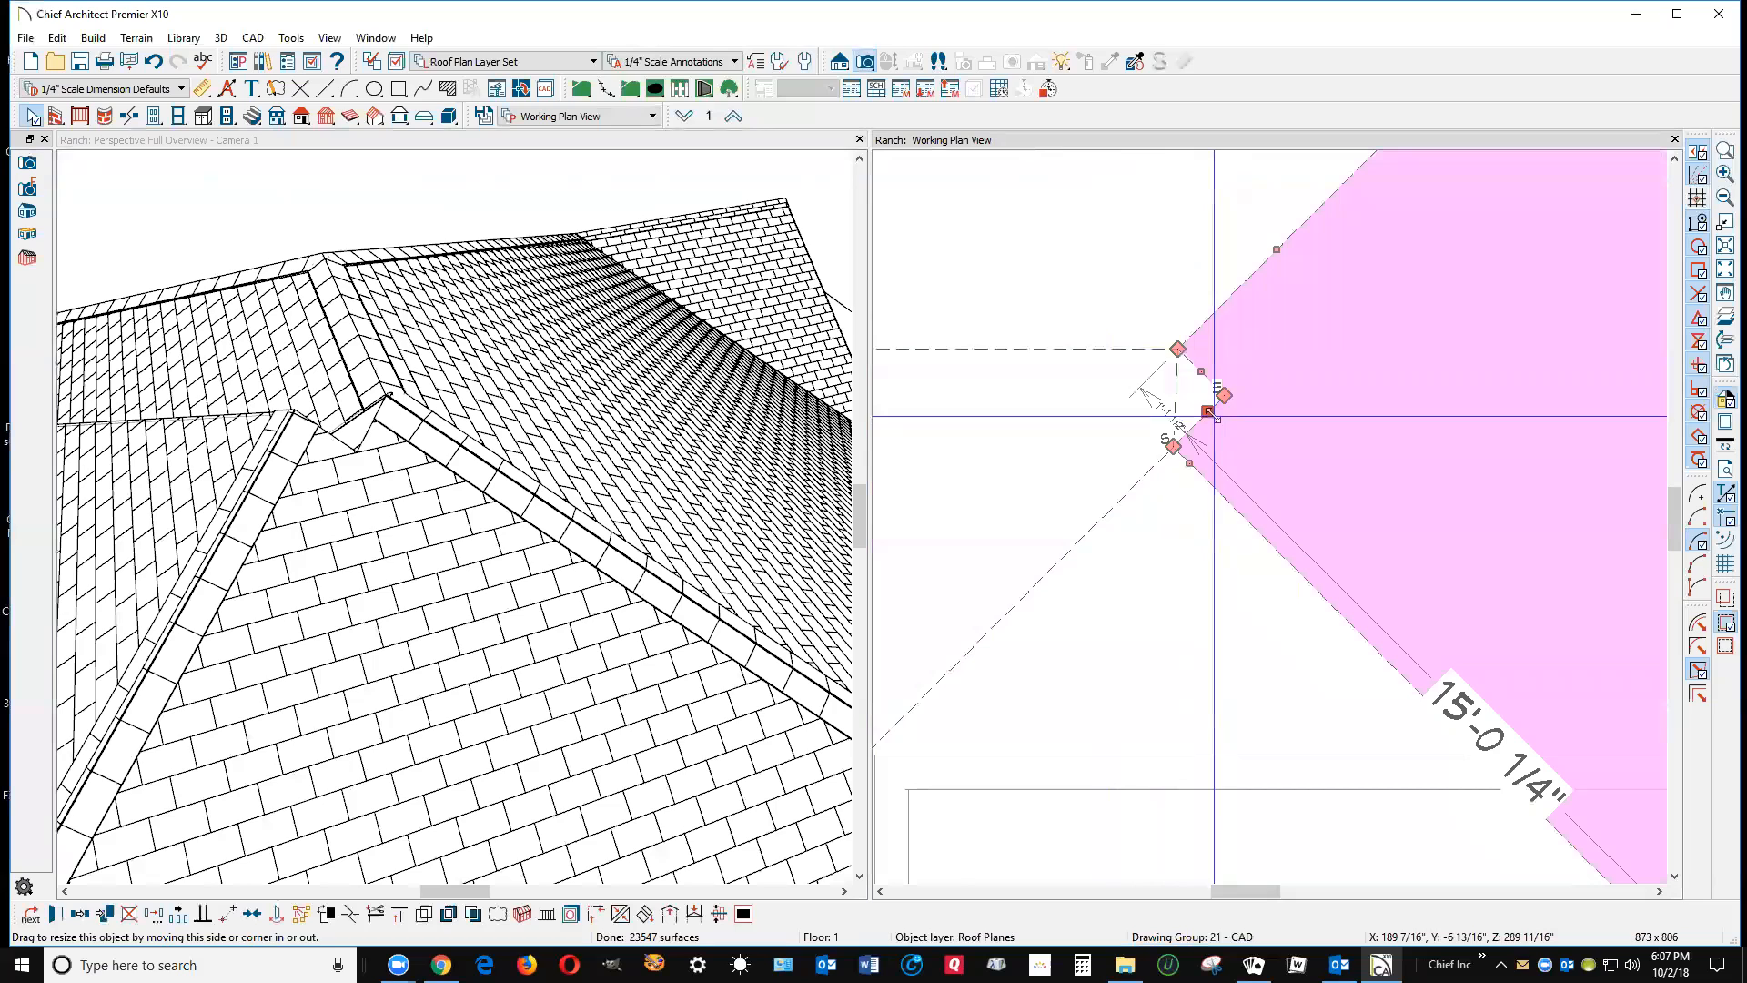
left_click_drag(1220, 394, 1176, 349)
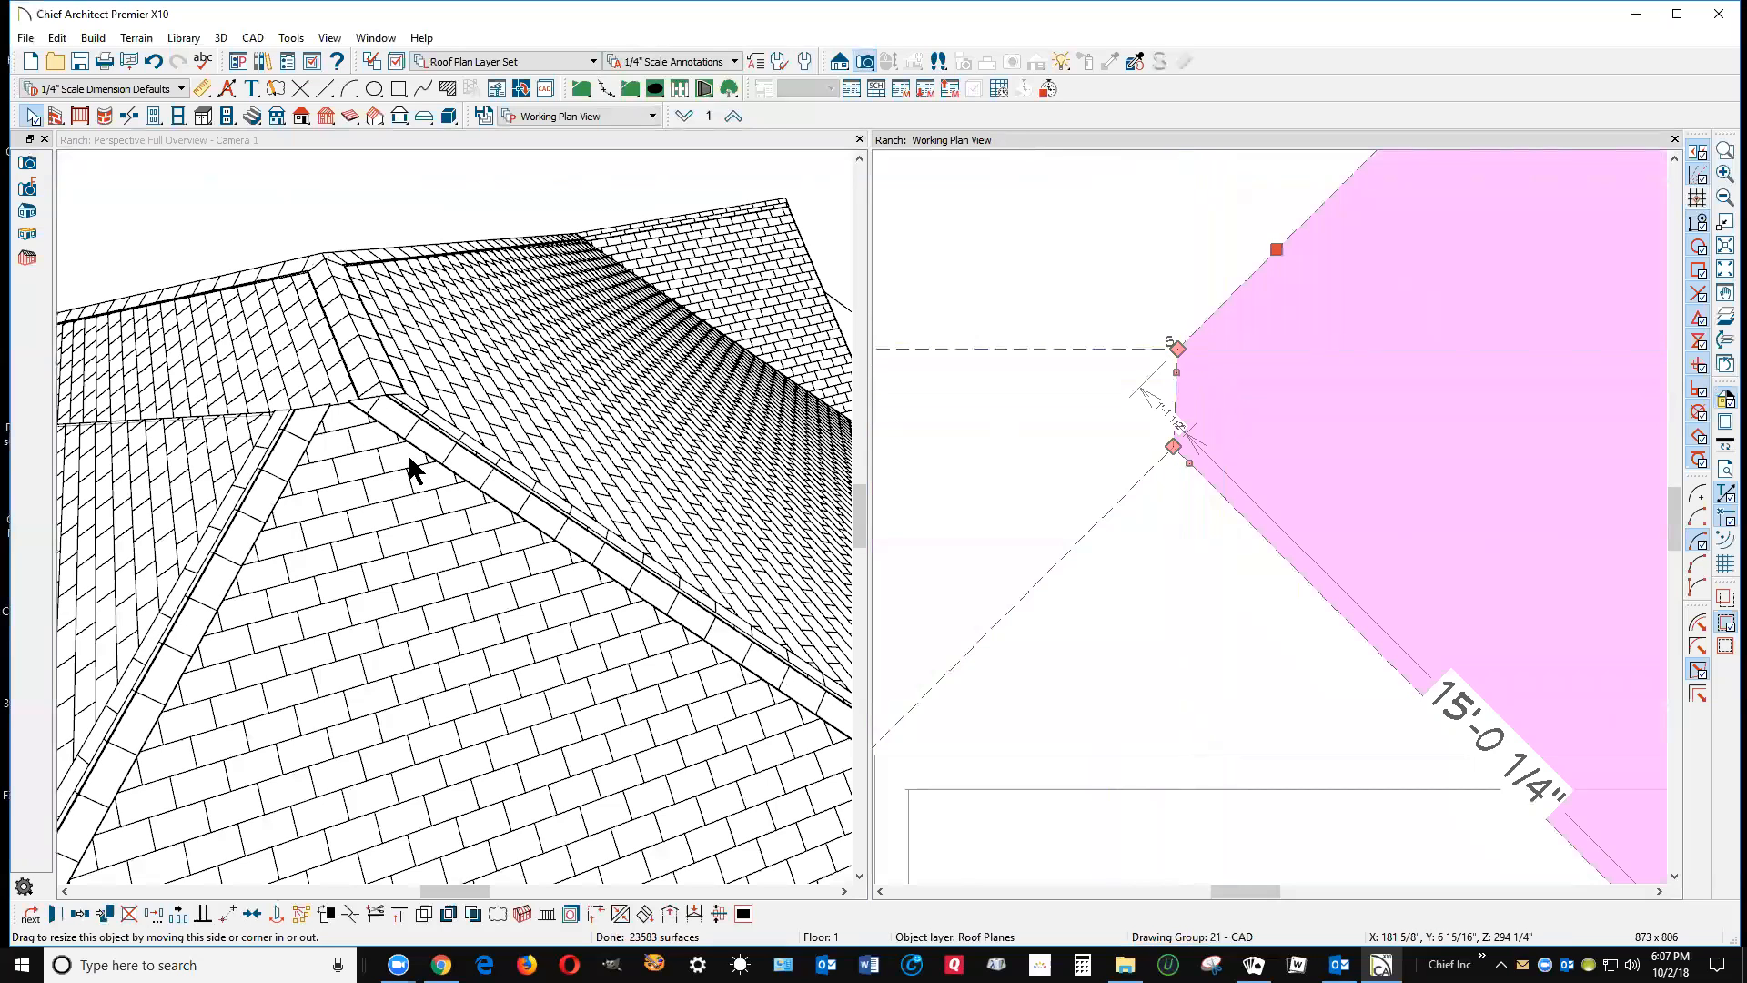
key("Escape")
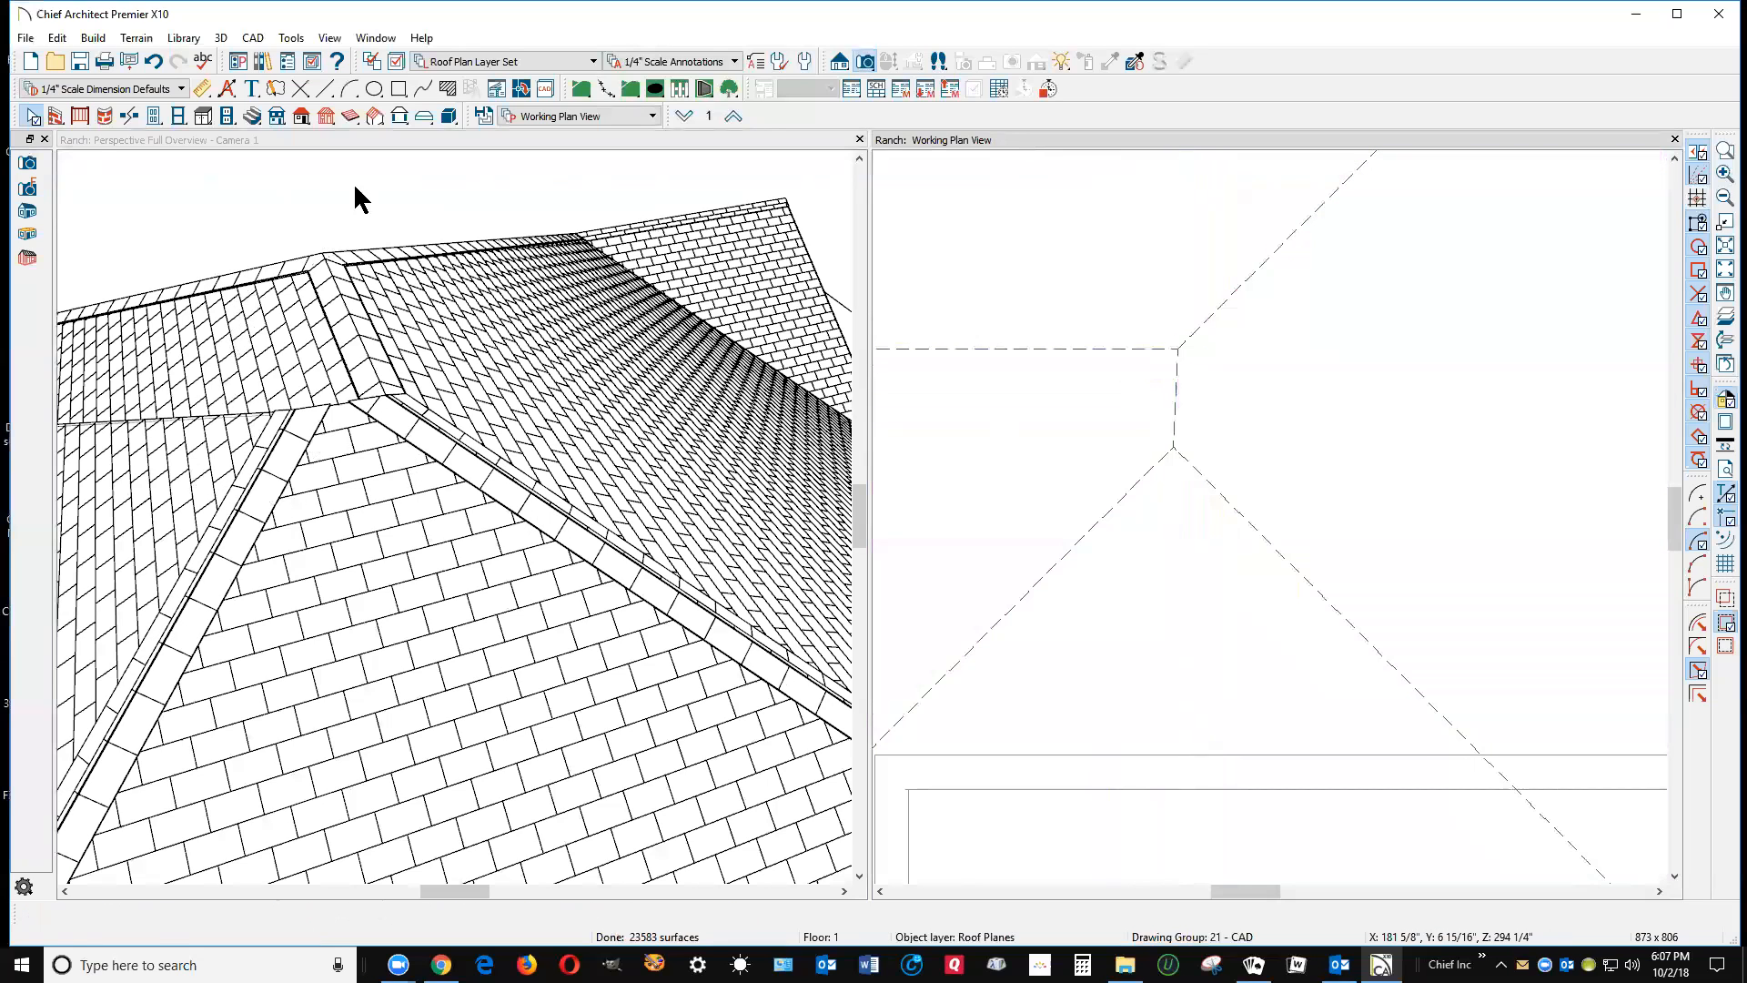
Step: Inspect the closed corner in 3D, and join the west and east roof planes along their short shared edge
left_click(882, 62)
left_click_drag(329, 375, 344, 421)
key("space")
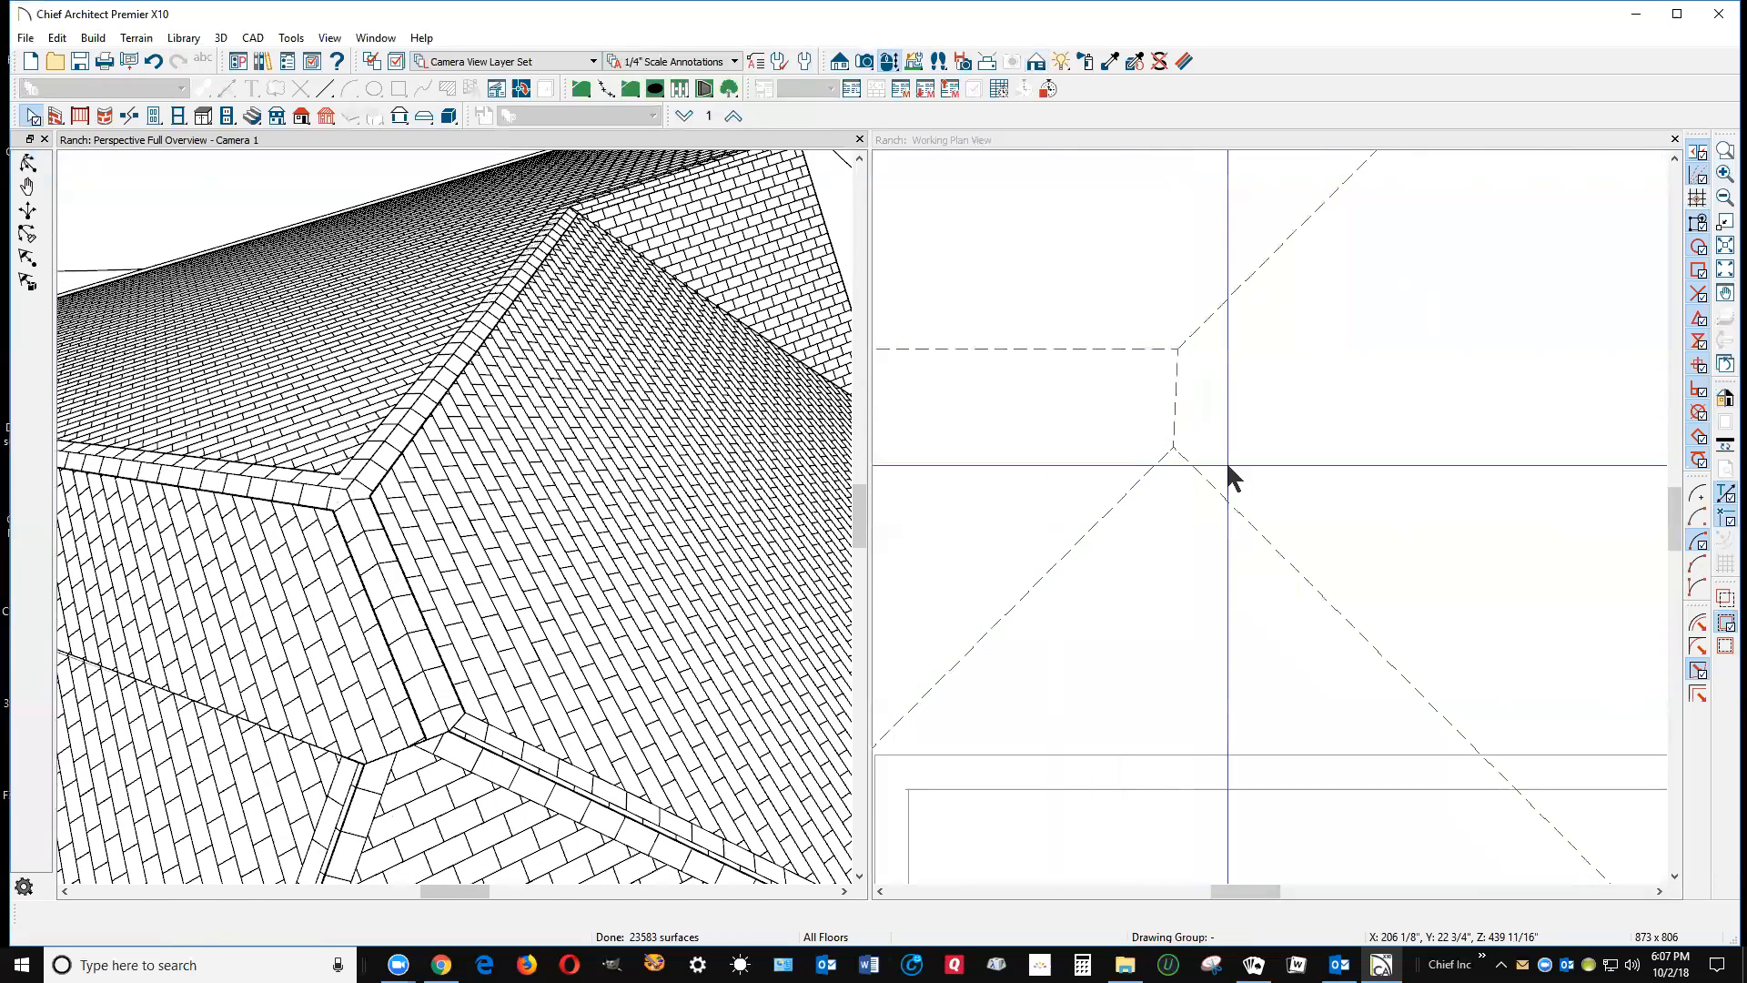
right_click(1173, 415)
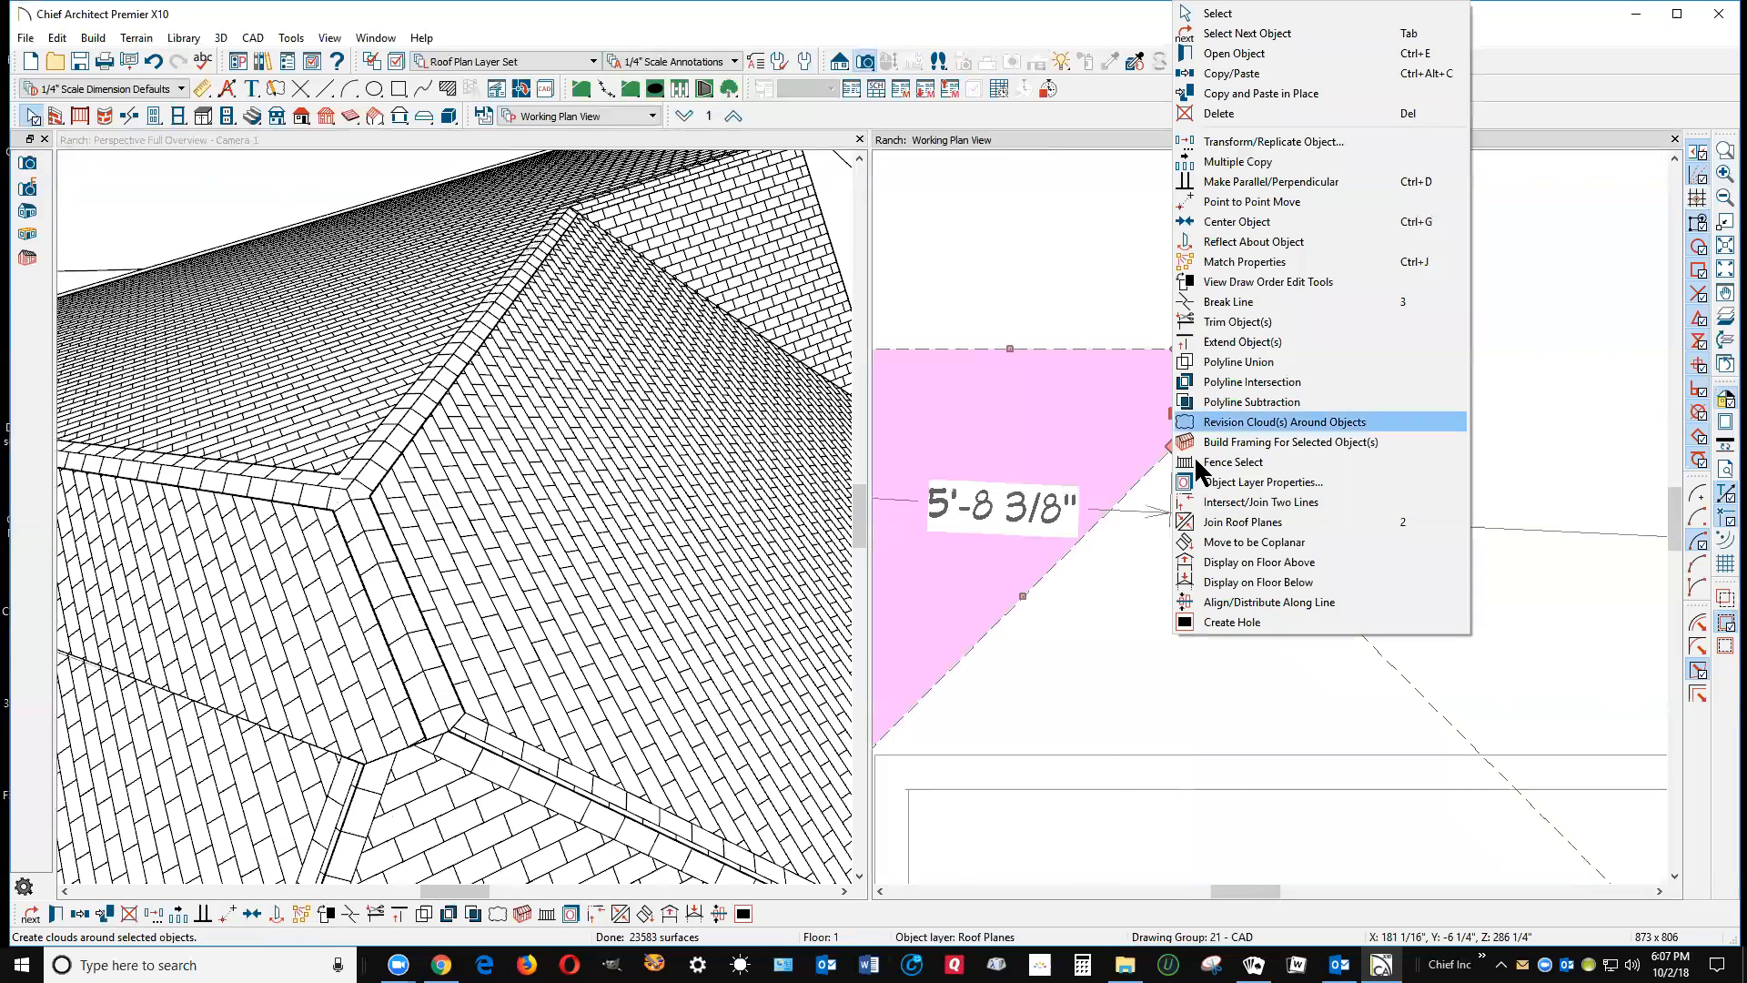
left_click(1210, 523)
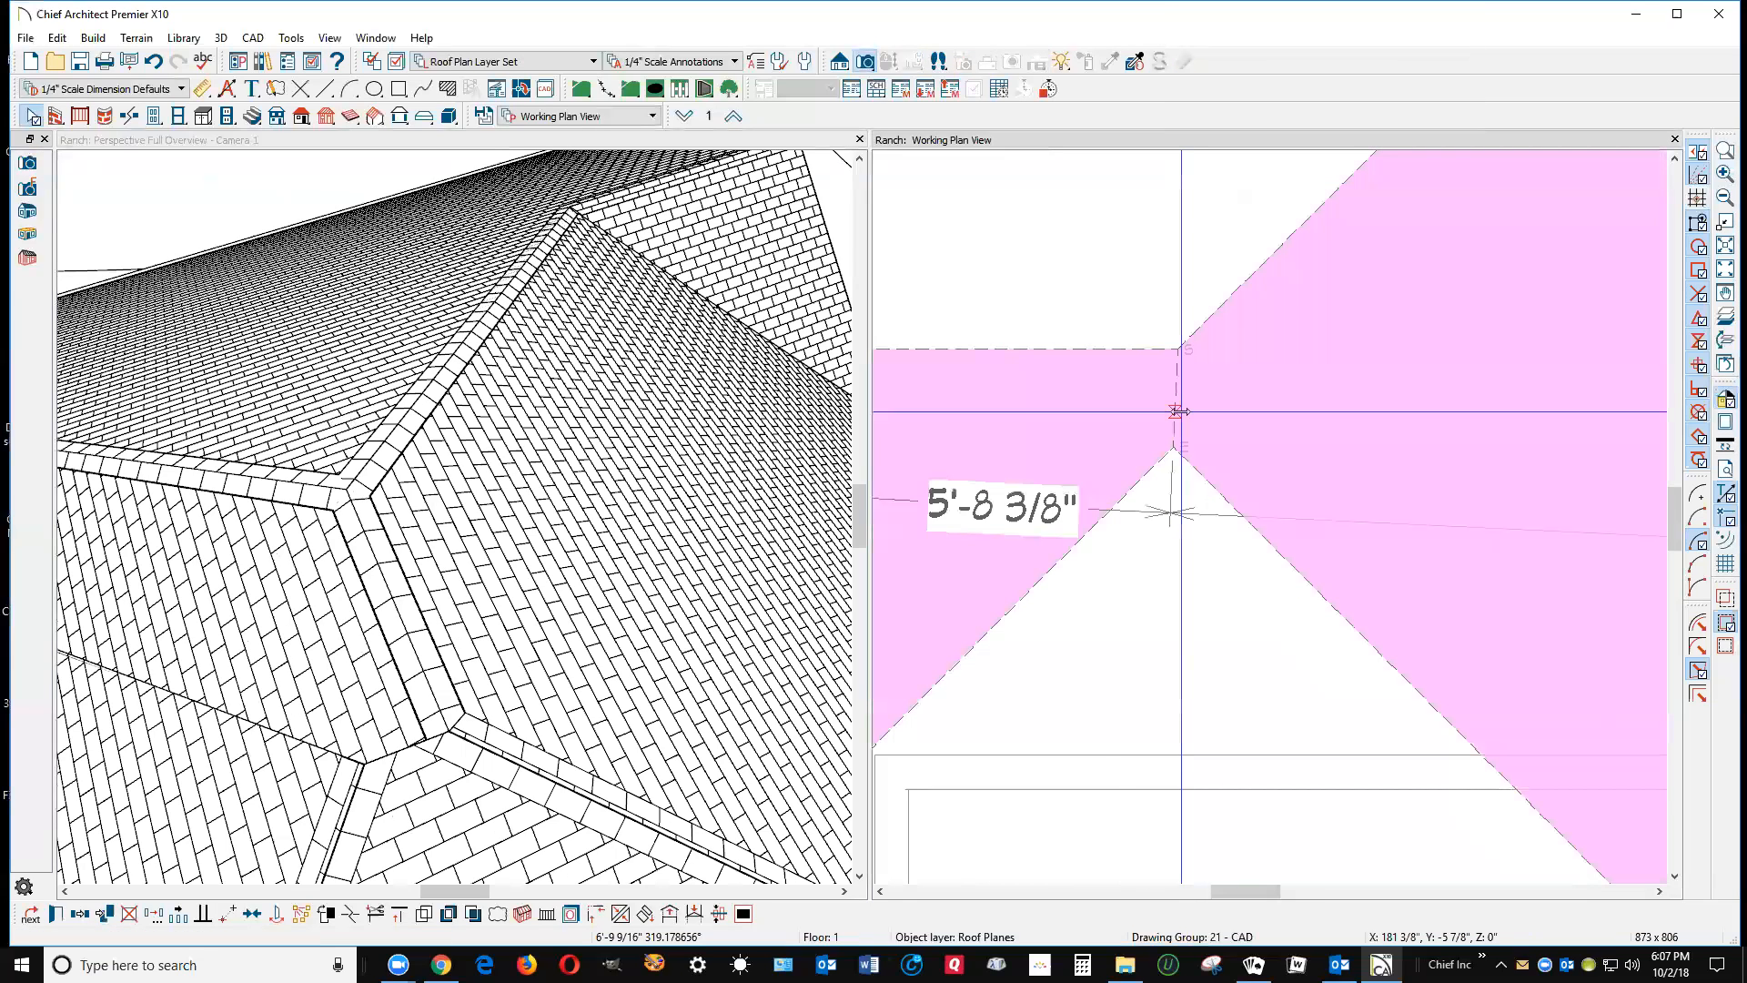
left_click(1179, 411)
key("Escape")
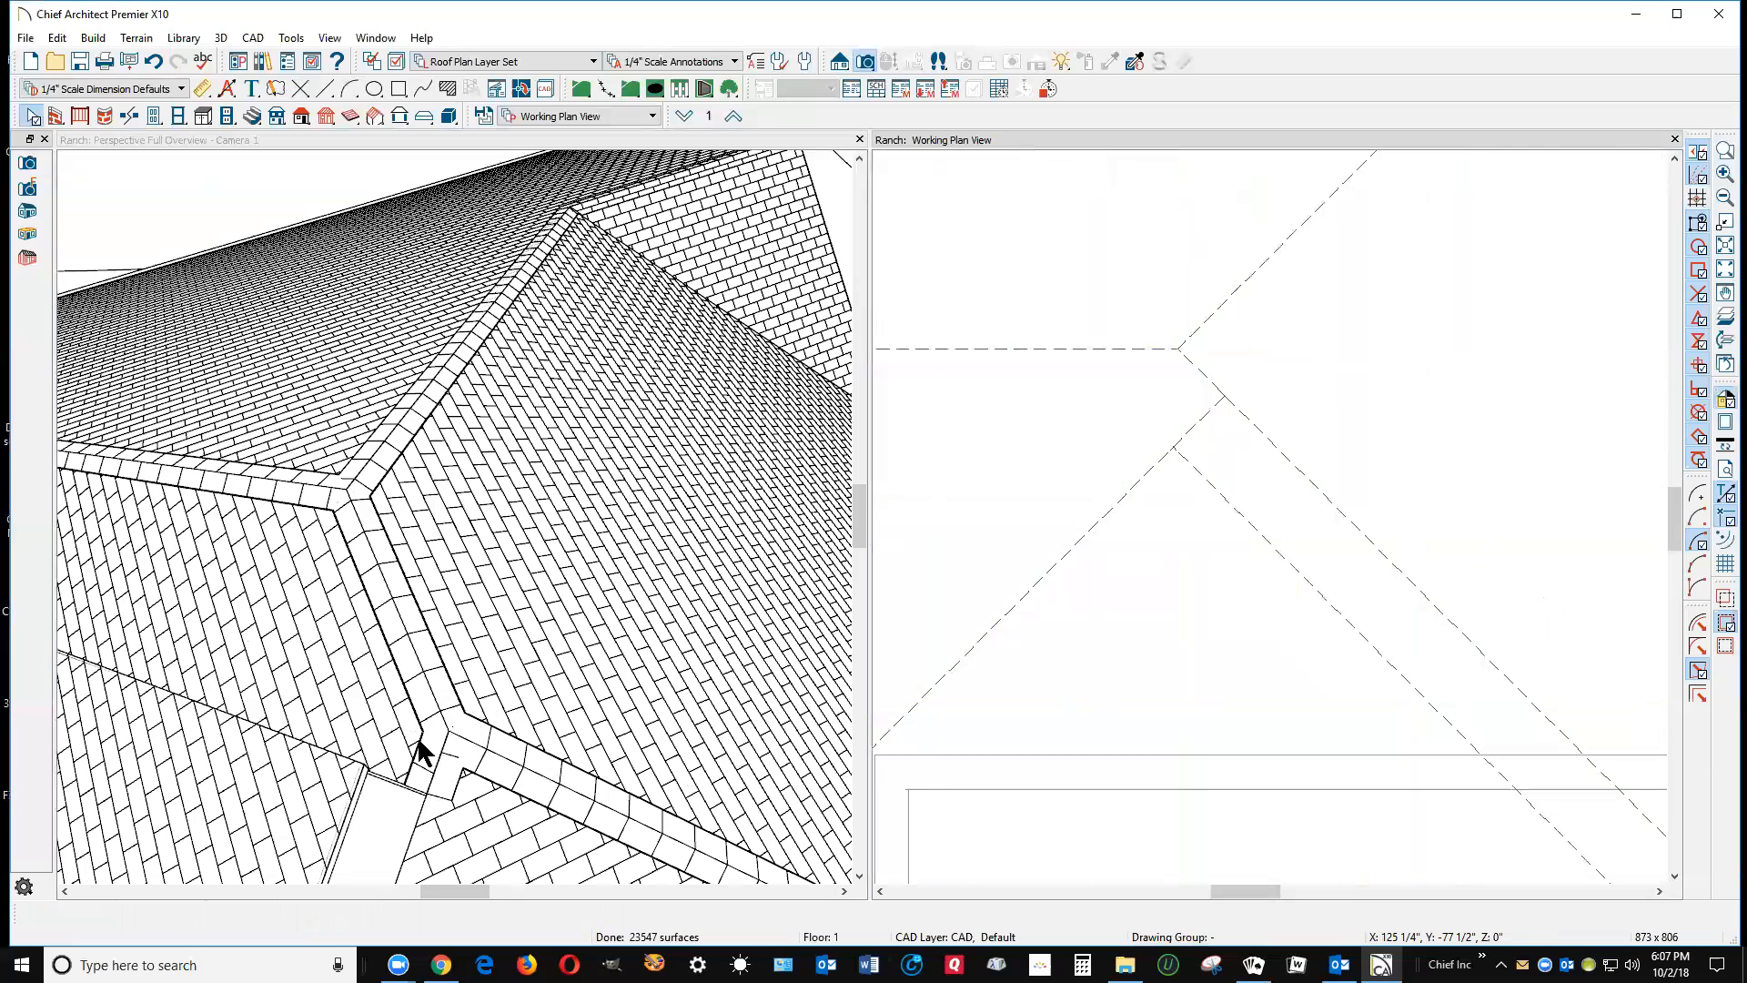
Step: Join the front roof plane to the east roof plane along their parallel diagonal edges
right_click(1427, 697)
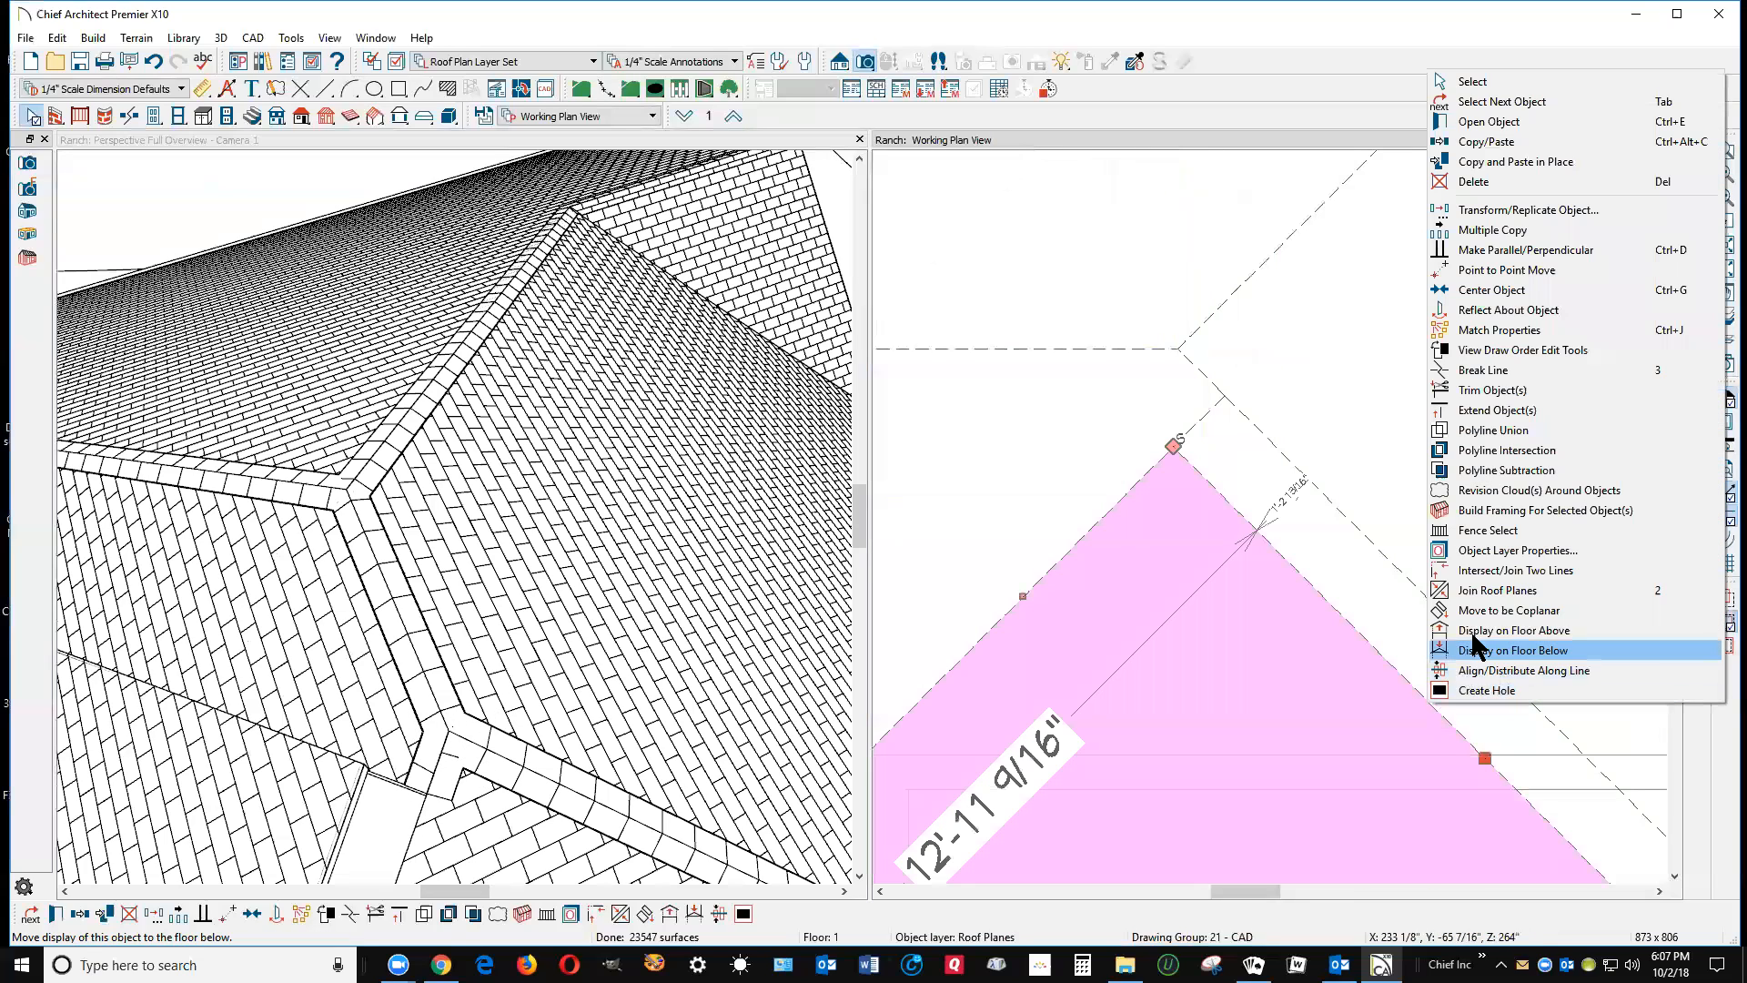
left_click(1492, 592)
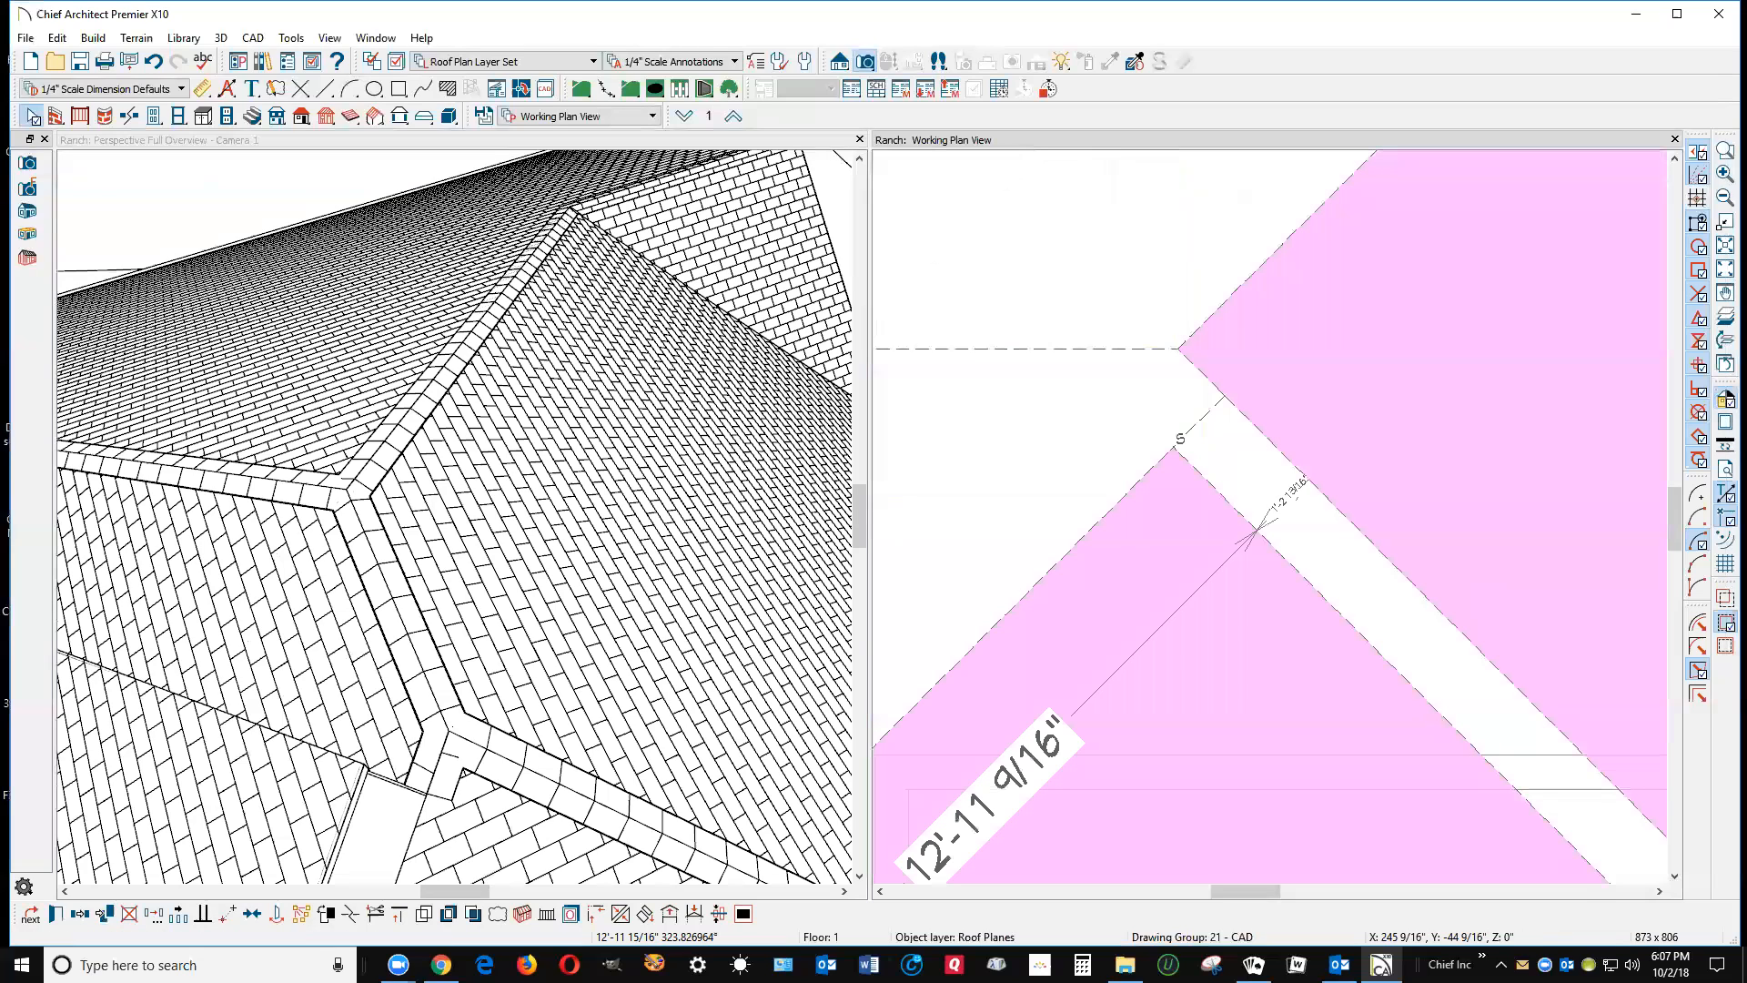
left_click(1473, 640)
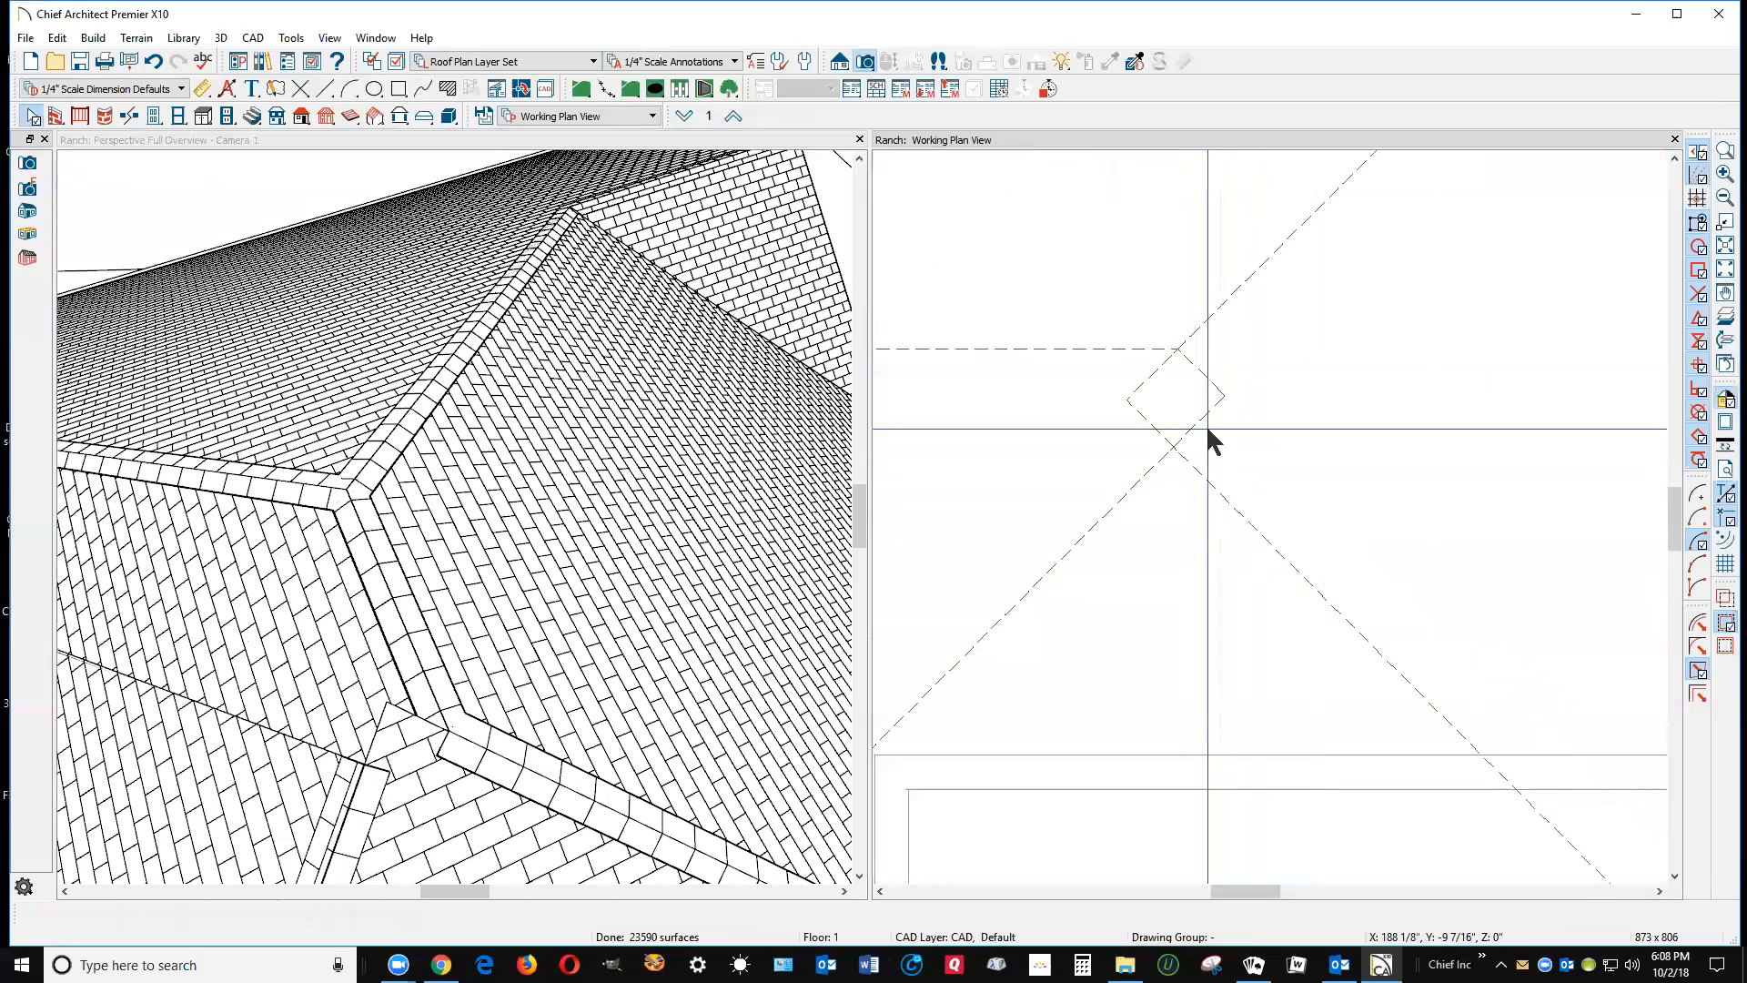
Step: Break the east plane's upper diagonal edge at the ridge end and move its overlapping corner to the front plane's apex
scroll(1225, 423, "up", 1)
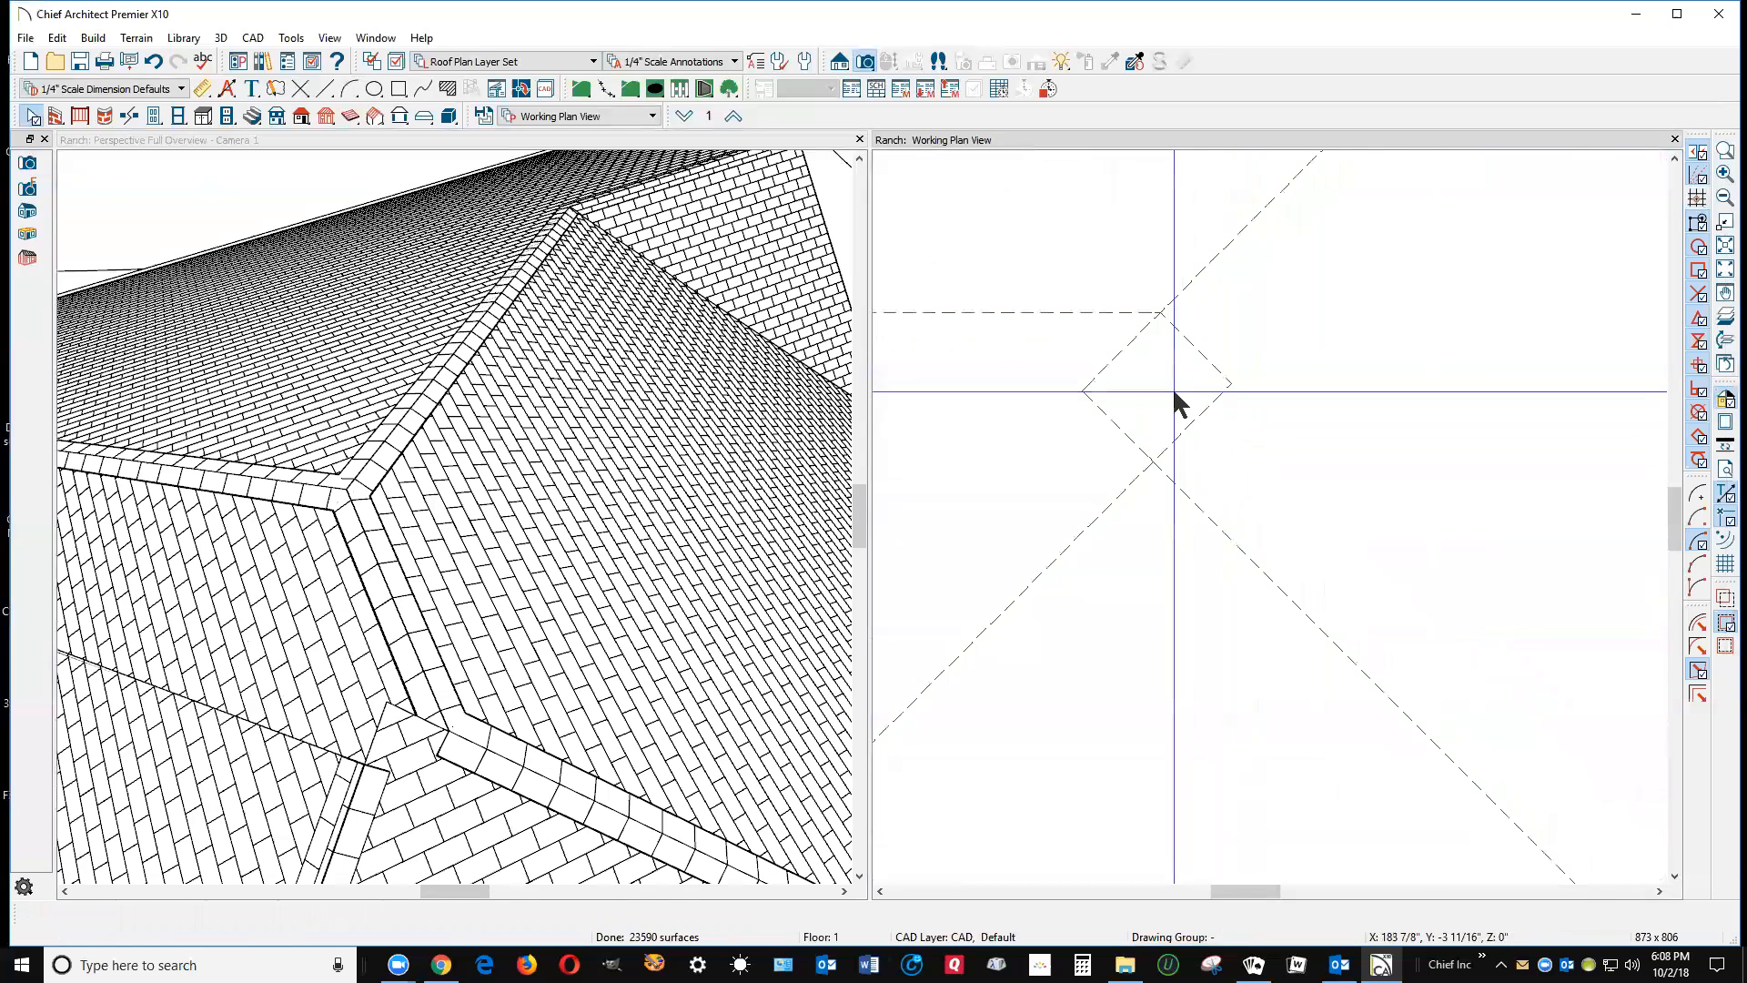
left_click(1117, 364)
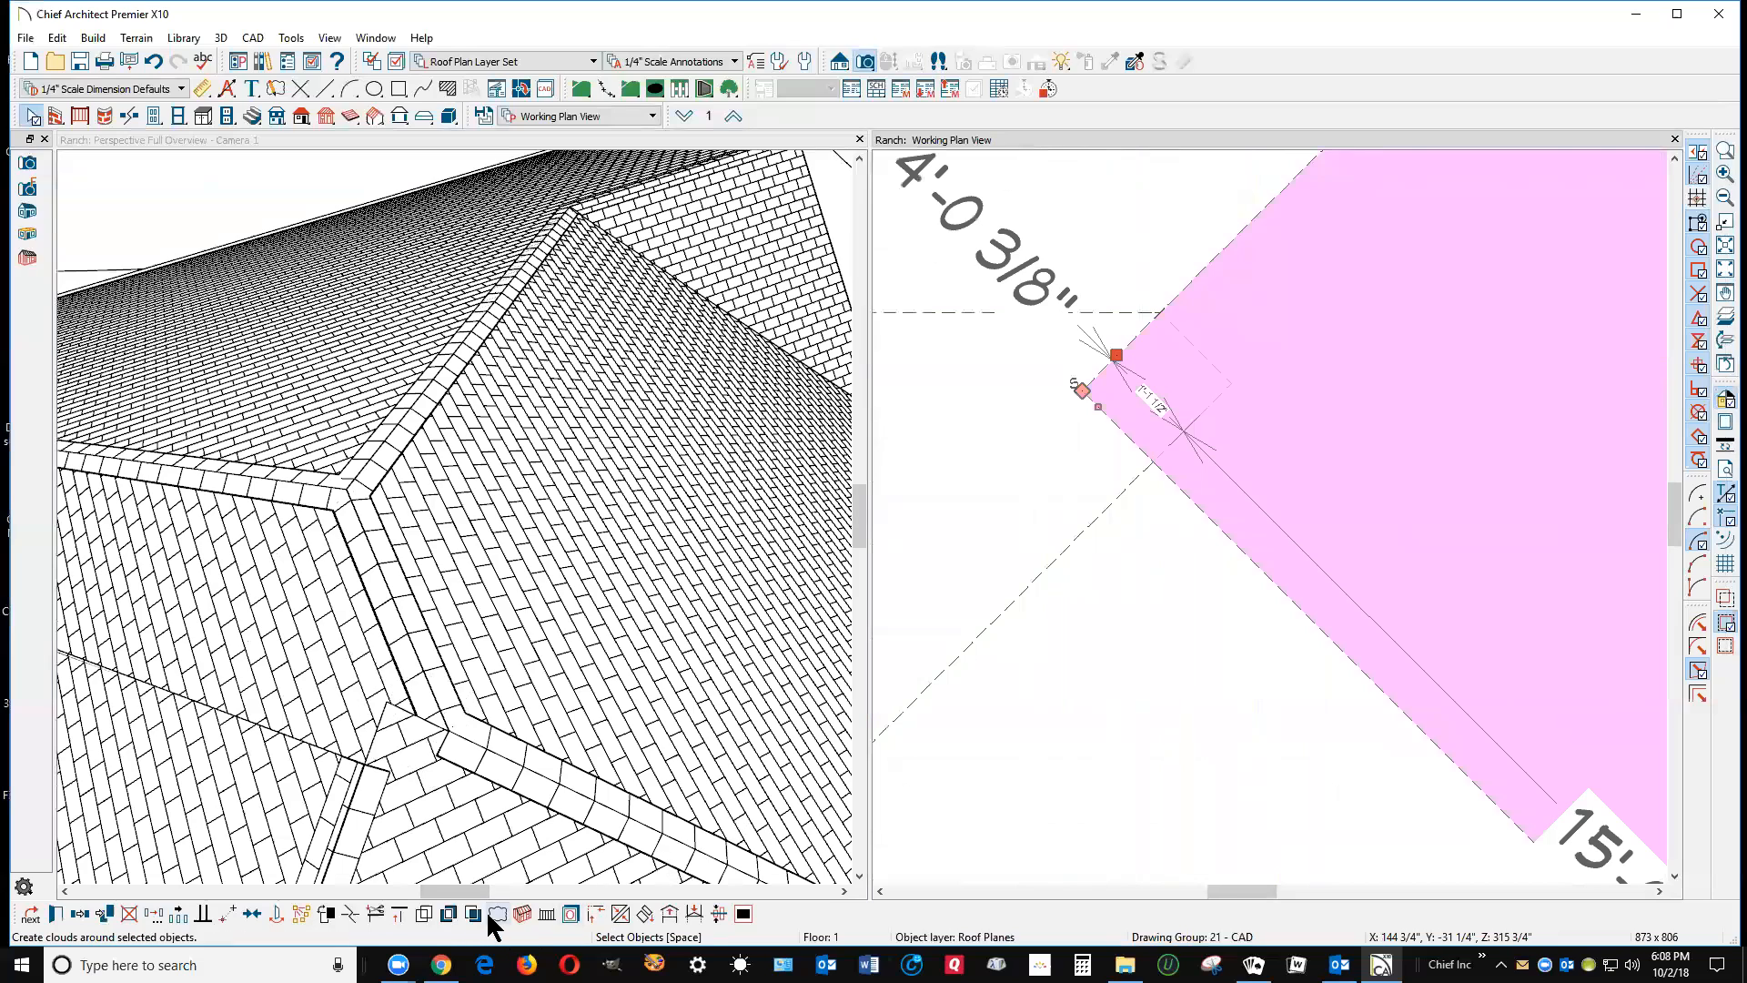
left_click(349, 913)
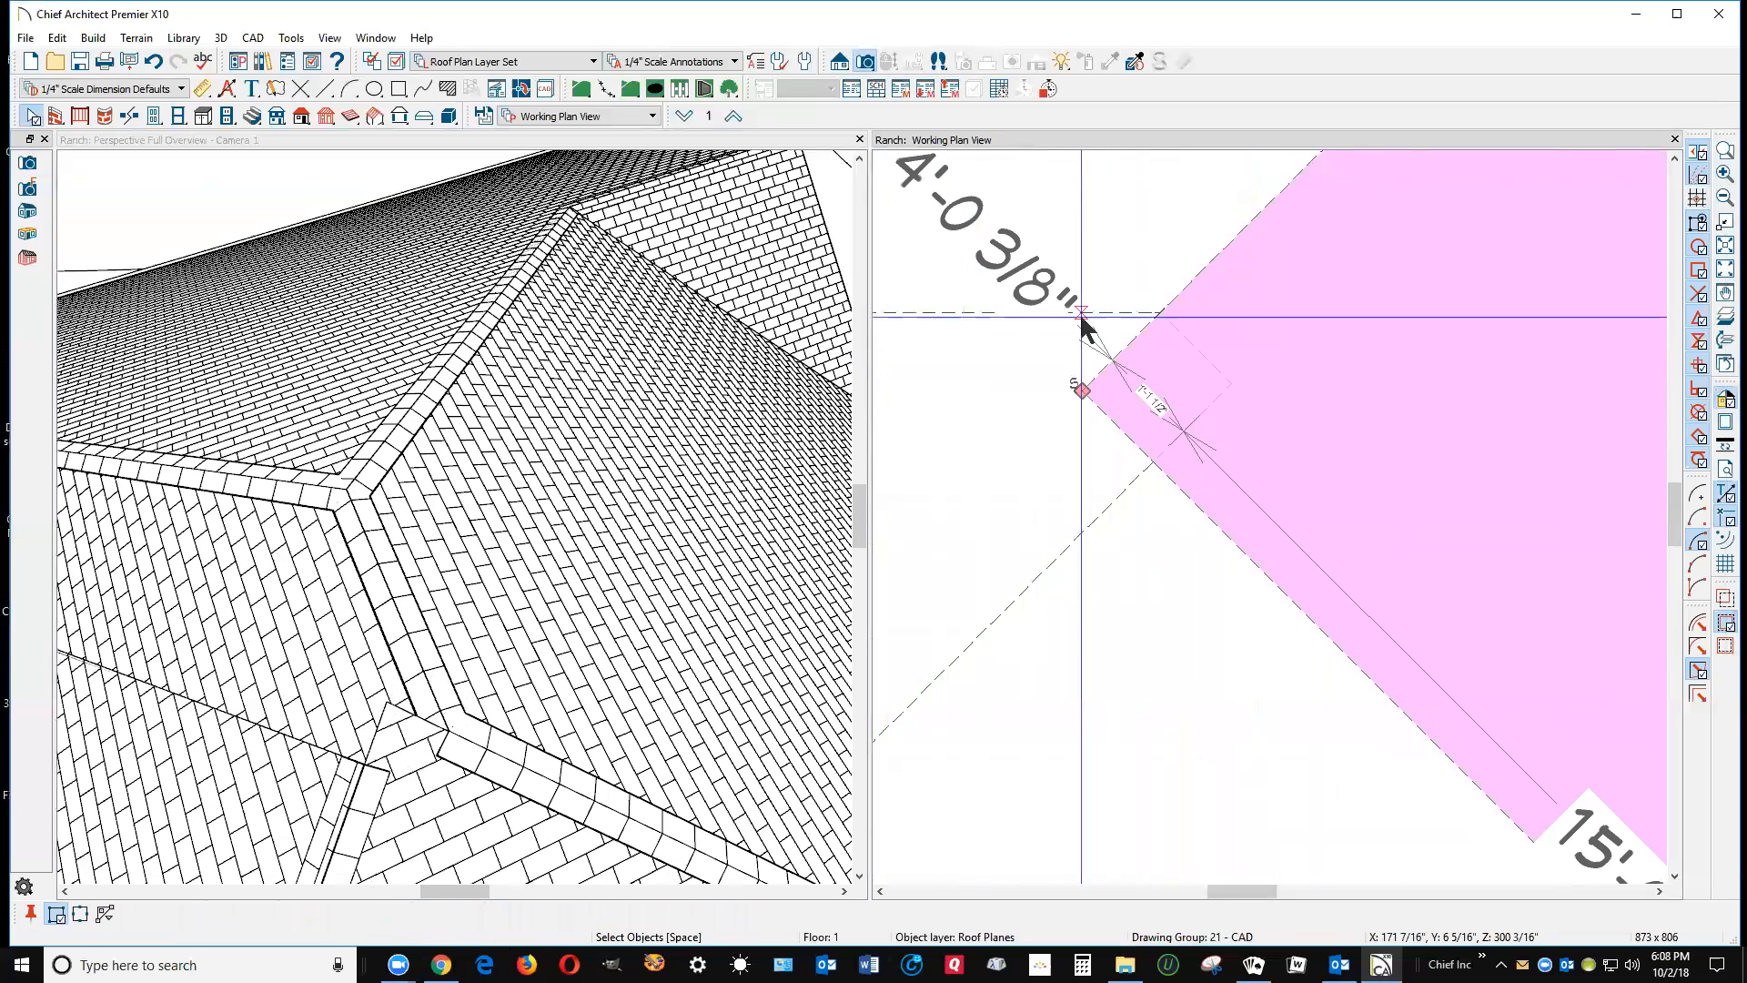
left_click(1158, 312)
left_click_drag(1096, 398, 1150, 458)
key("Escape")
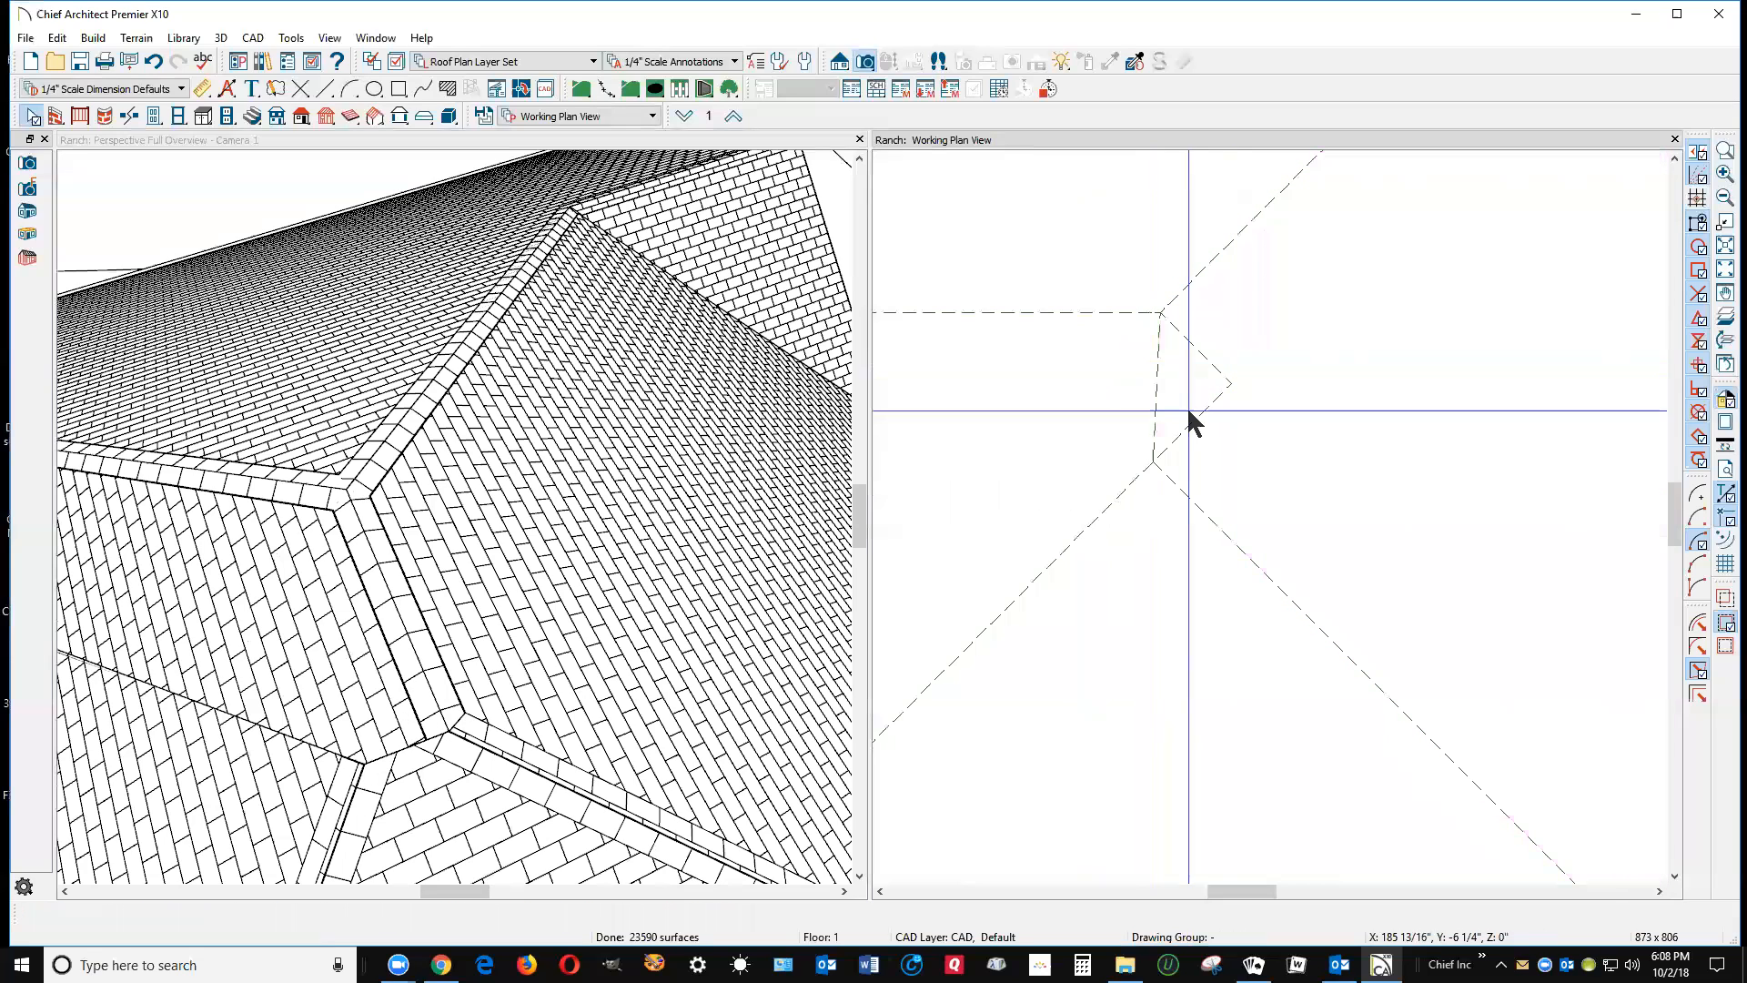
Step: Move the west roof plane's projecting corner to the front plane's apex so it meets the east plane's short edge
left_click(1202, 408)
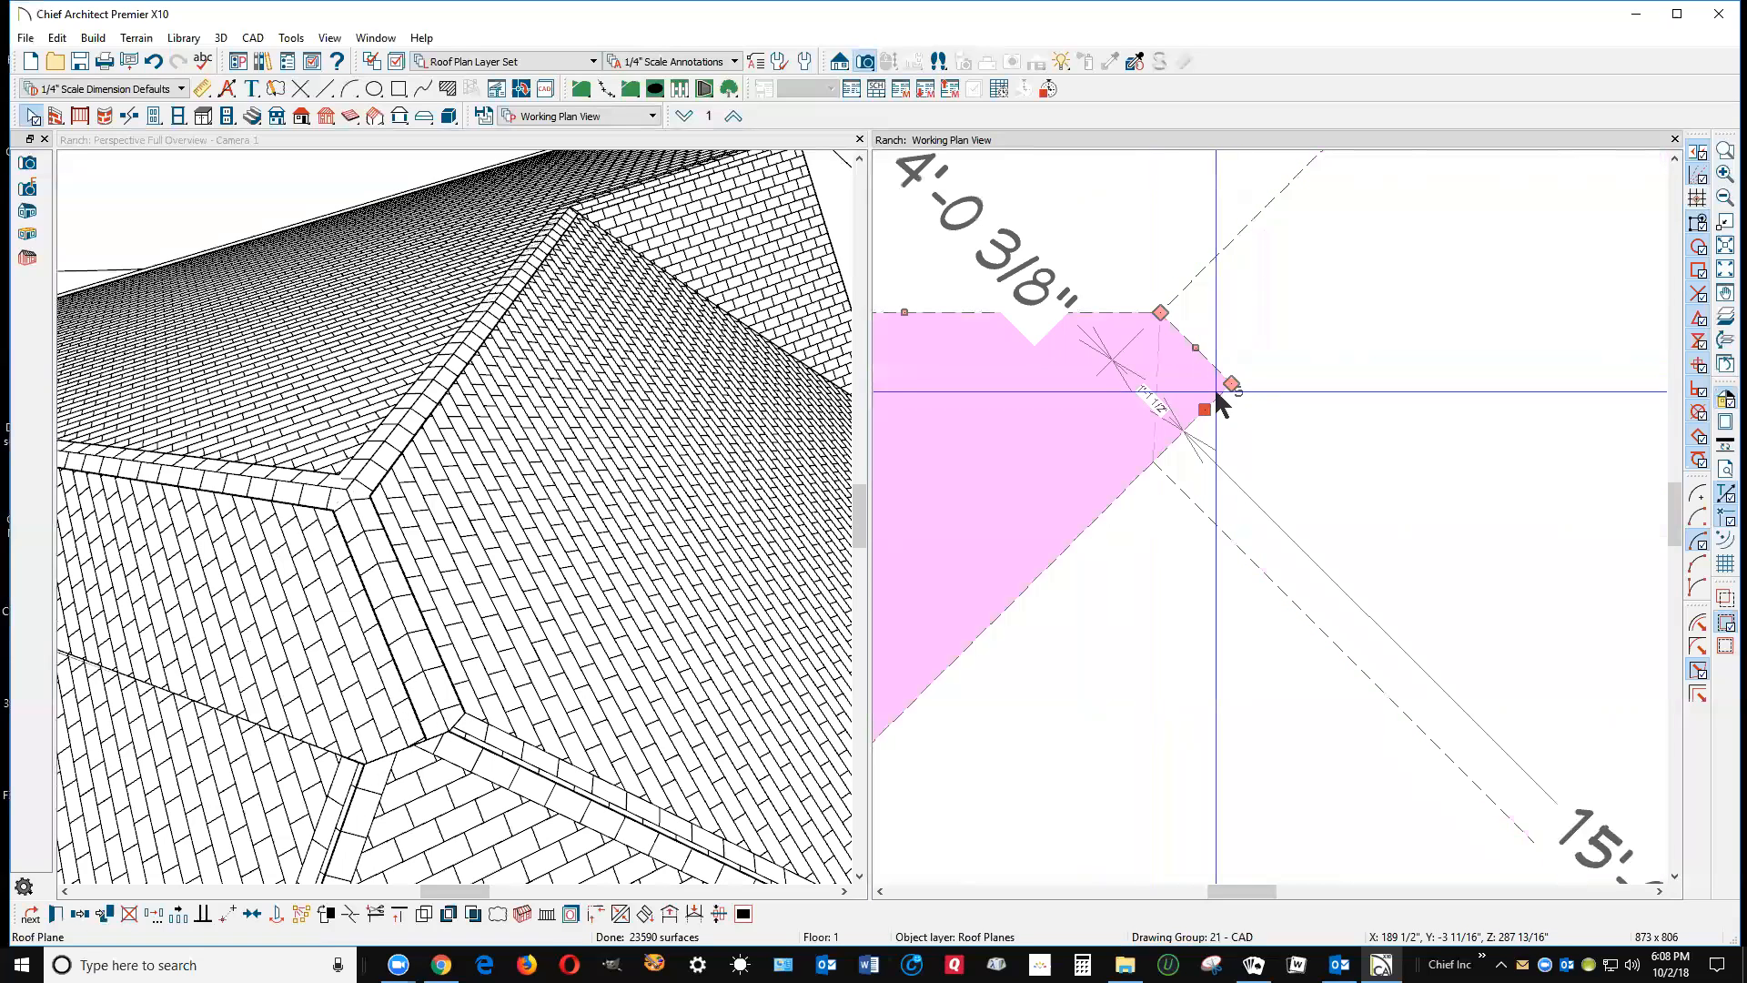
left_click_drag(1231, 383, 1152, 464)
left_click(1203, 392)
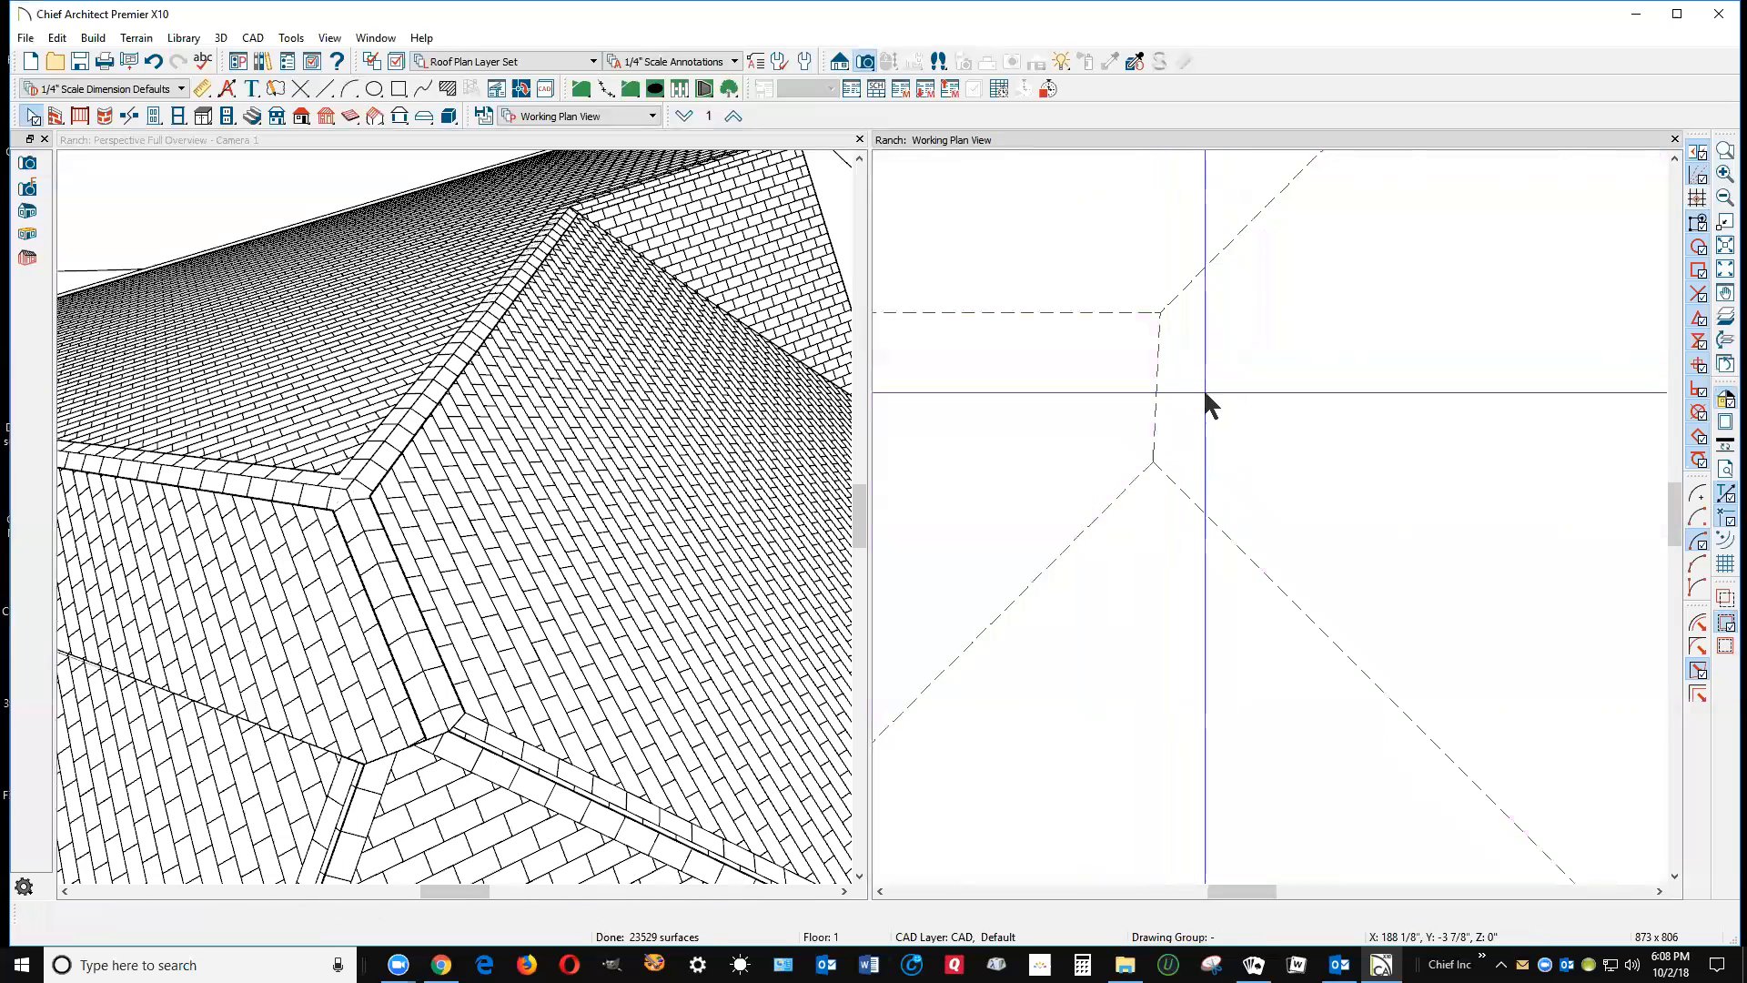
Step: Rejoin the east roof plane with the west plane, using the reshaped short edge between ridge end and apex
right_click(1154, 405)
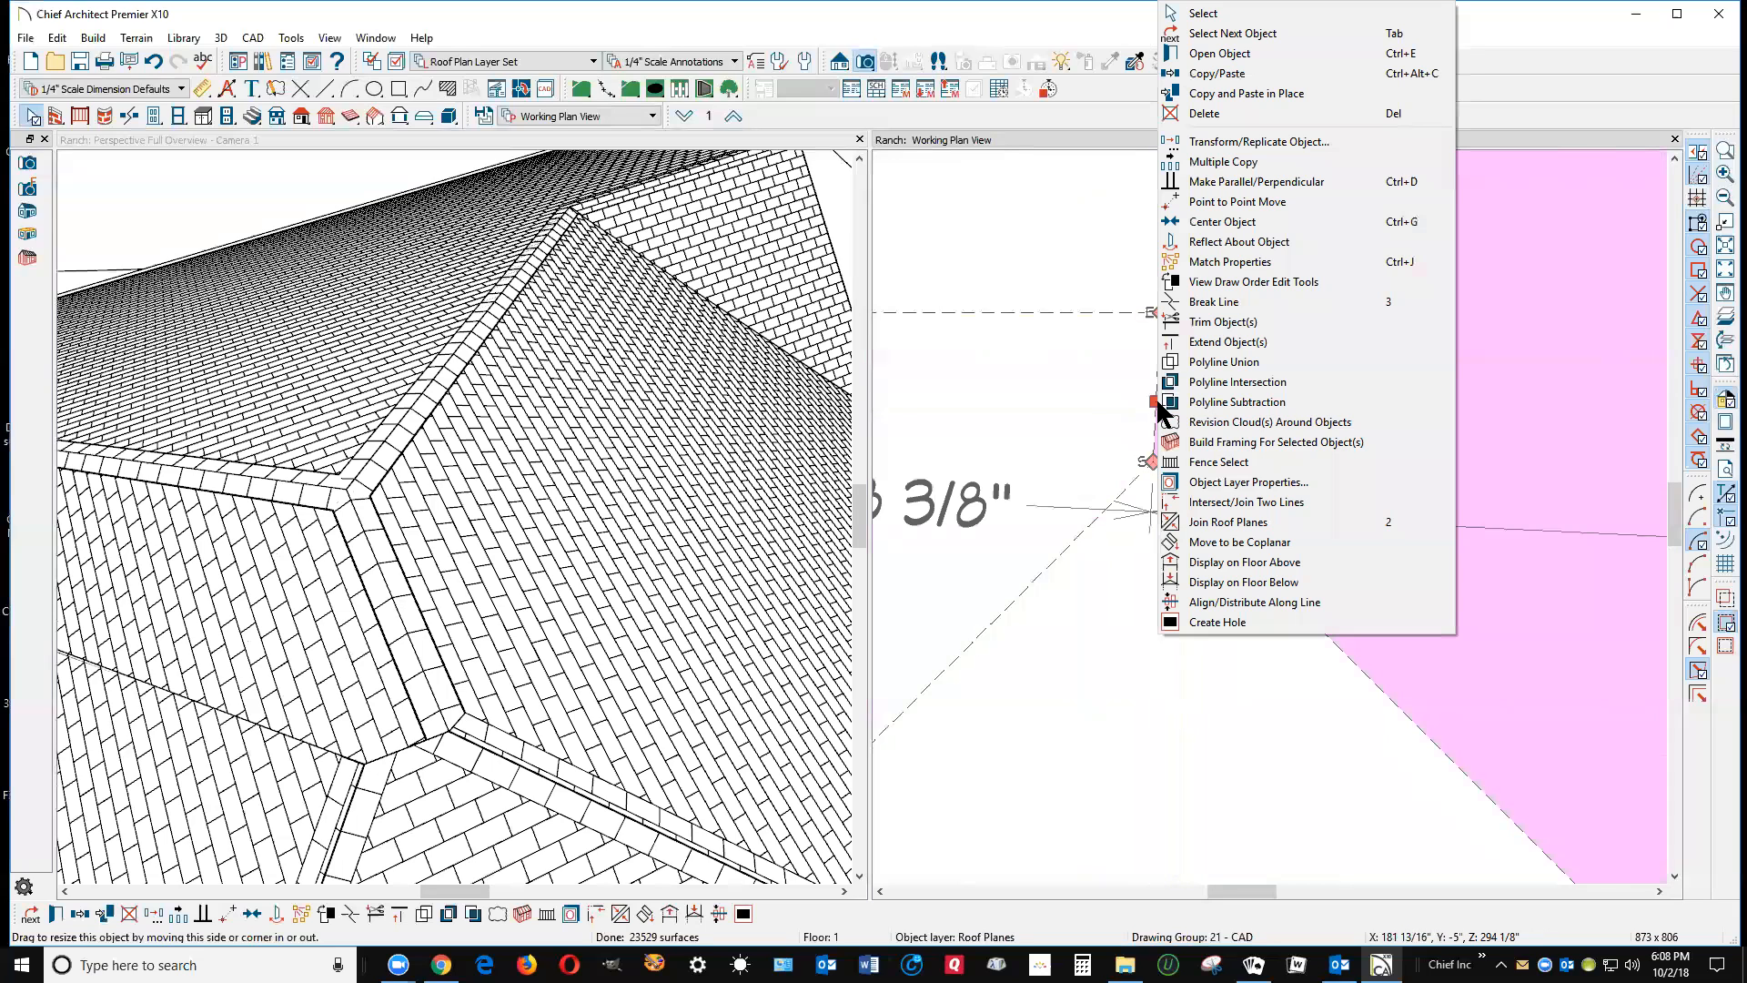
left_click(1203, 522)
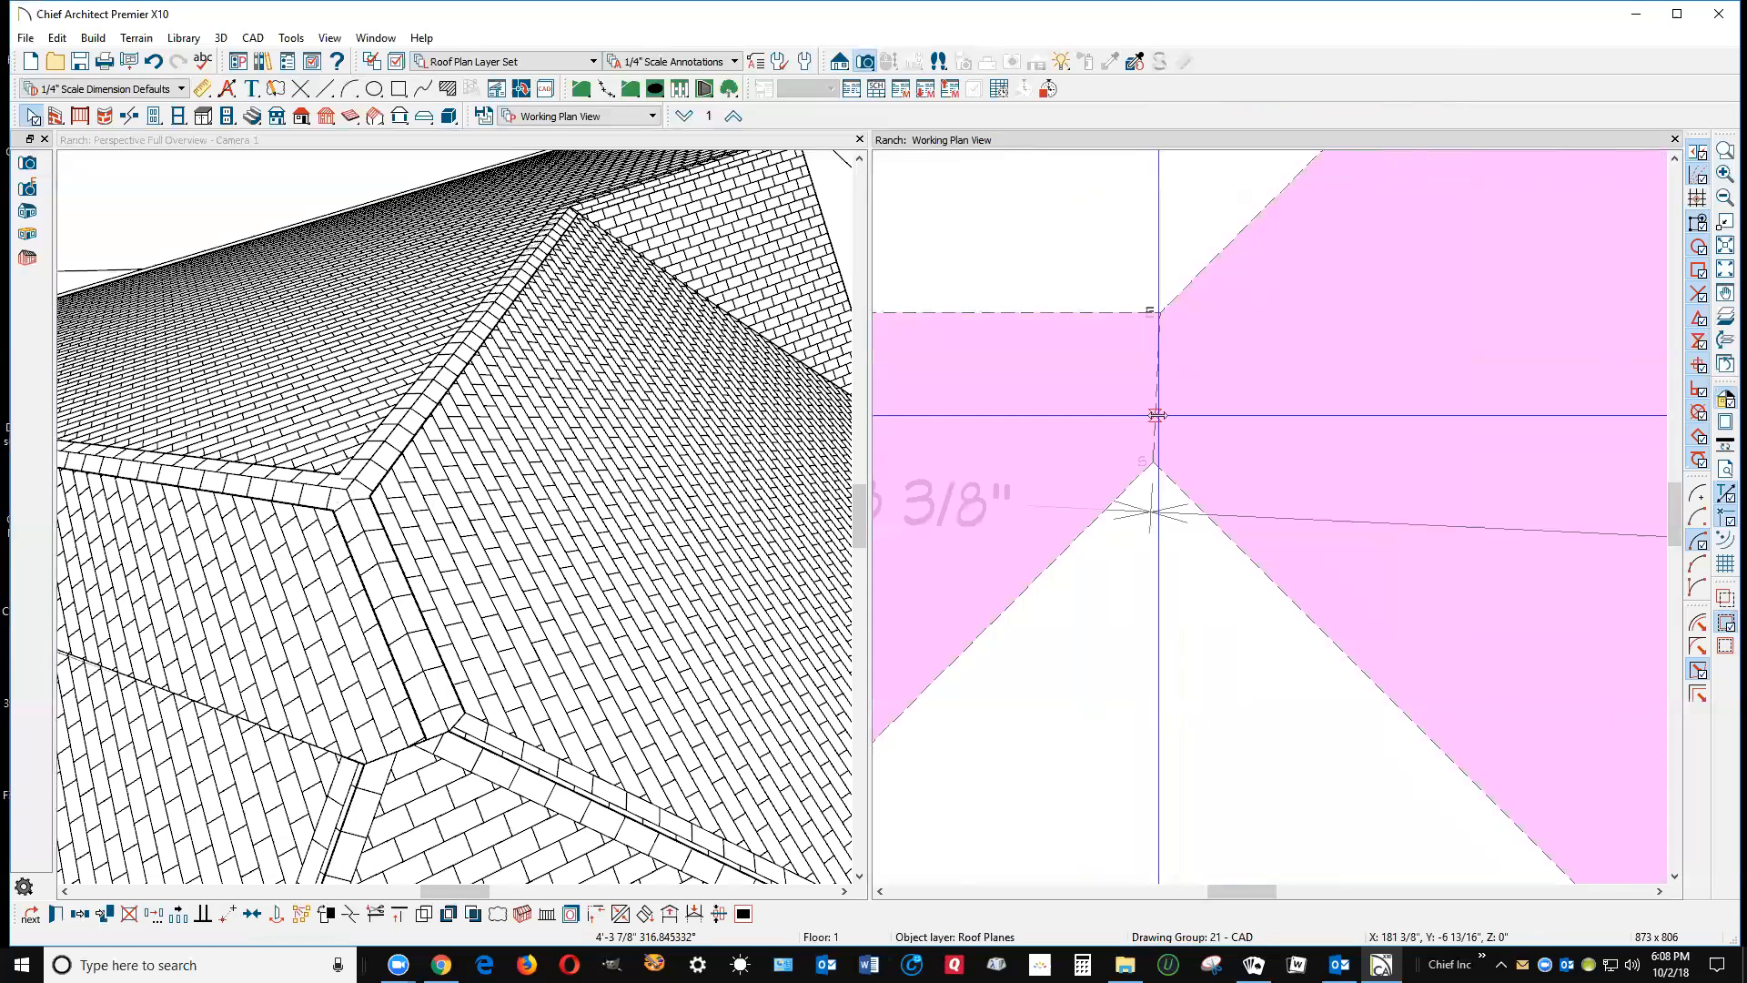
left_click(1157, 415)
left_click(1171, 424)
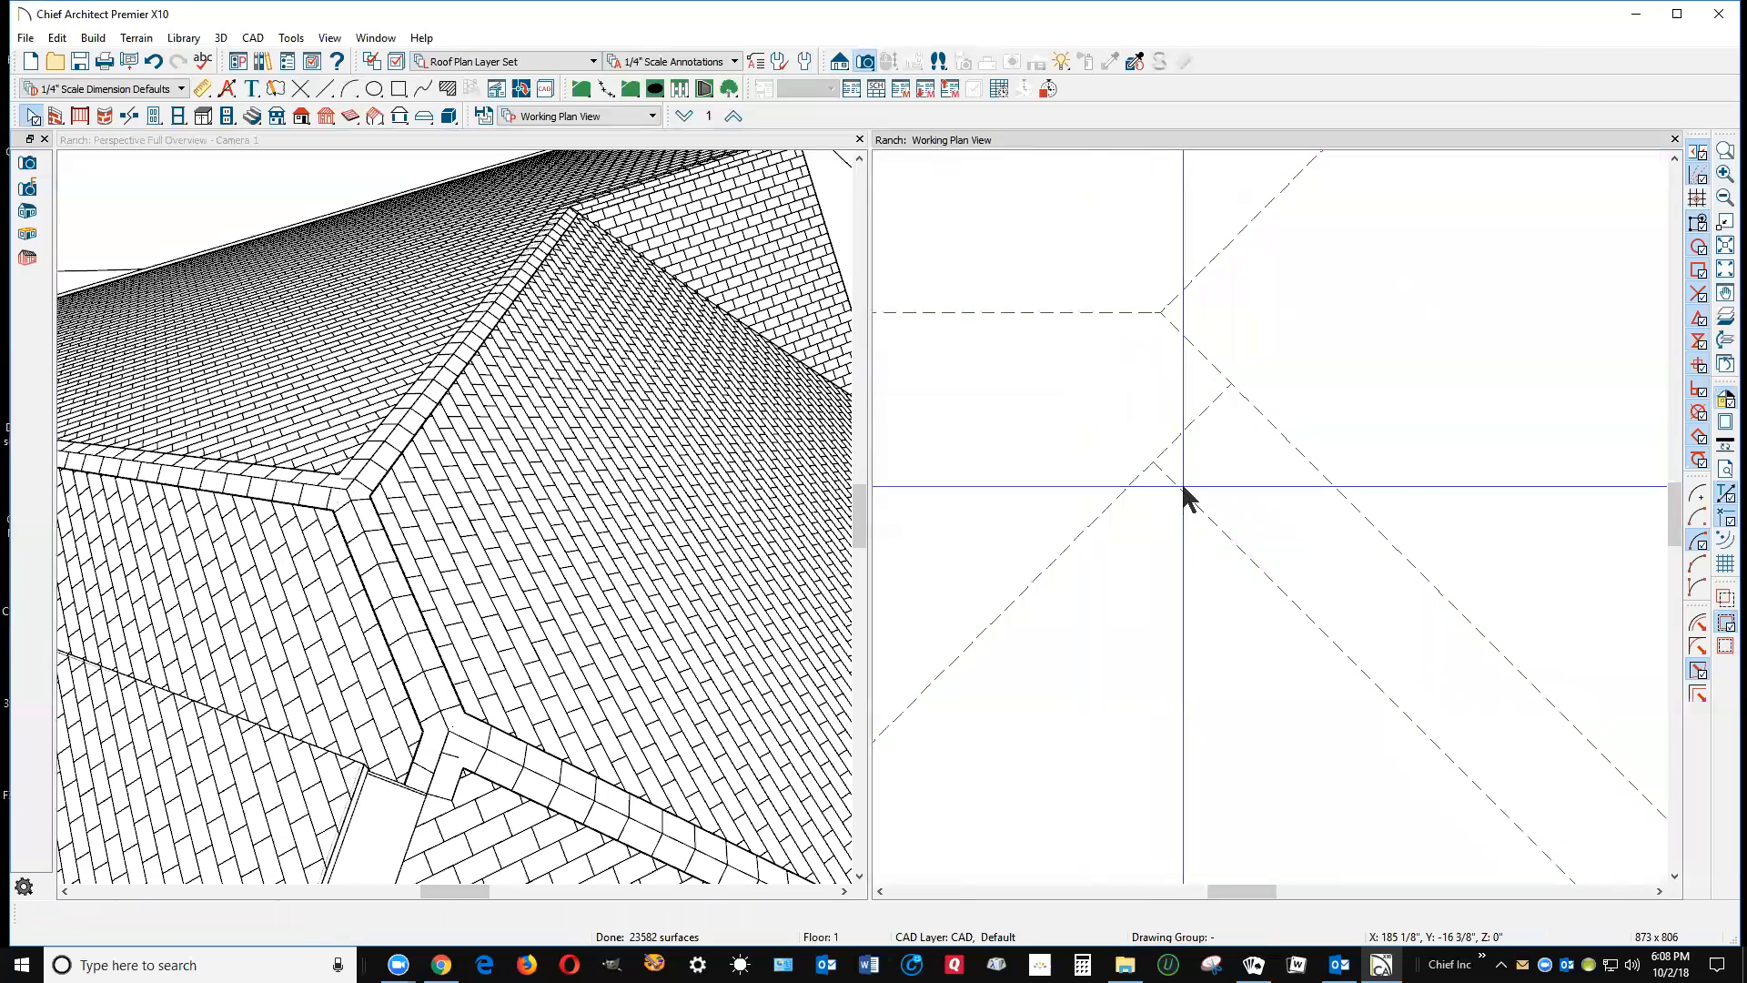
Step: Examine the plan around the front entry, including the small gable roof, the adjoining eave line and the roof baselines beside it
scroll(1120, 298, "down", 2)
scroll(1120, 298, "down", 2)
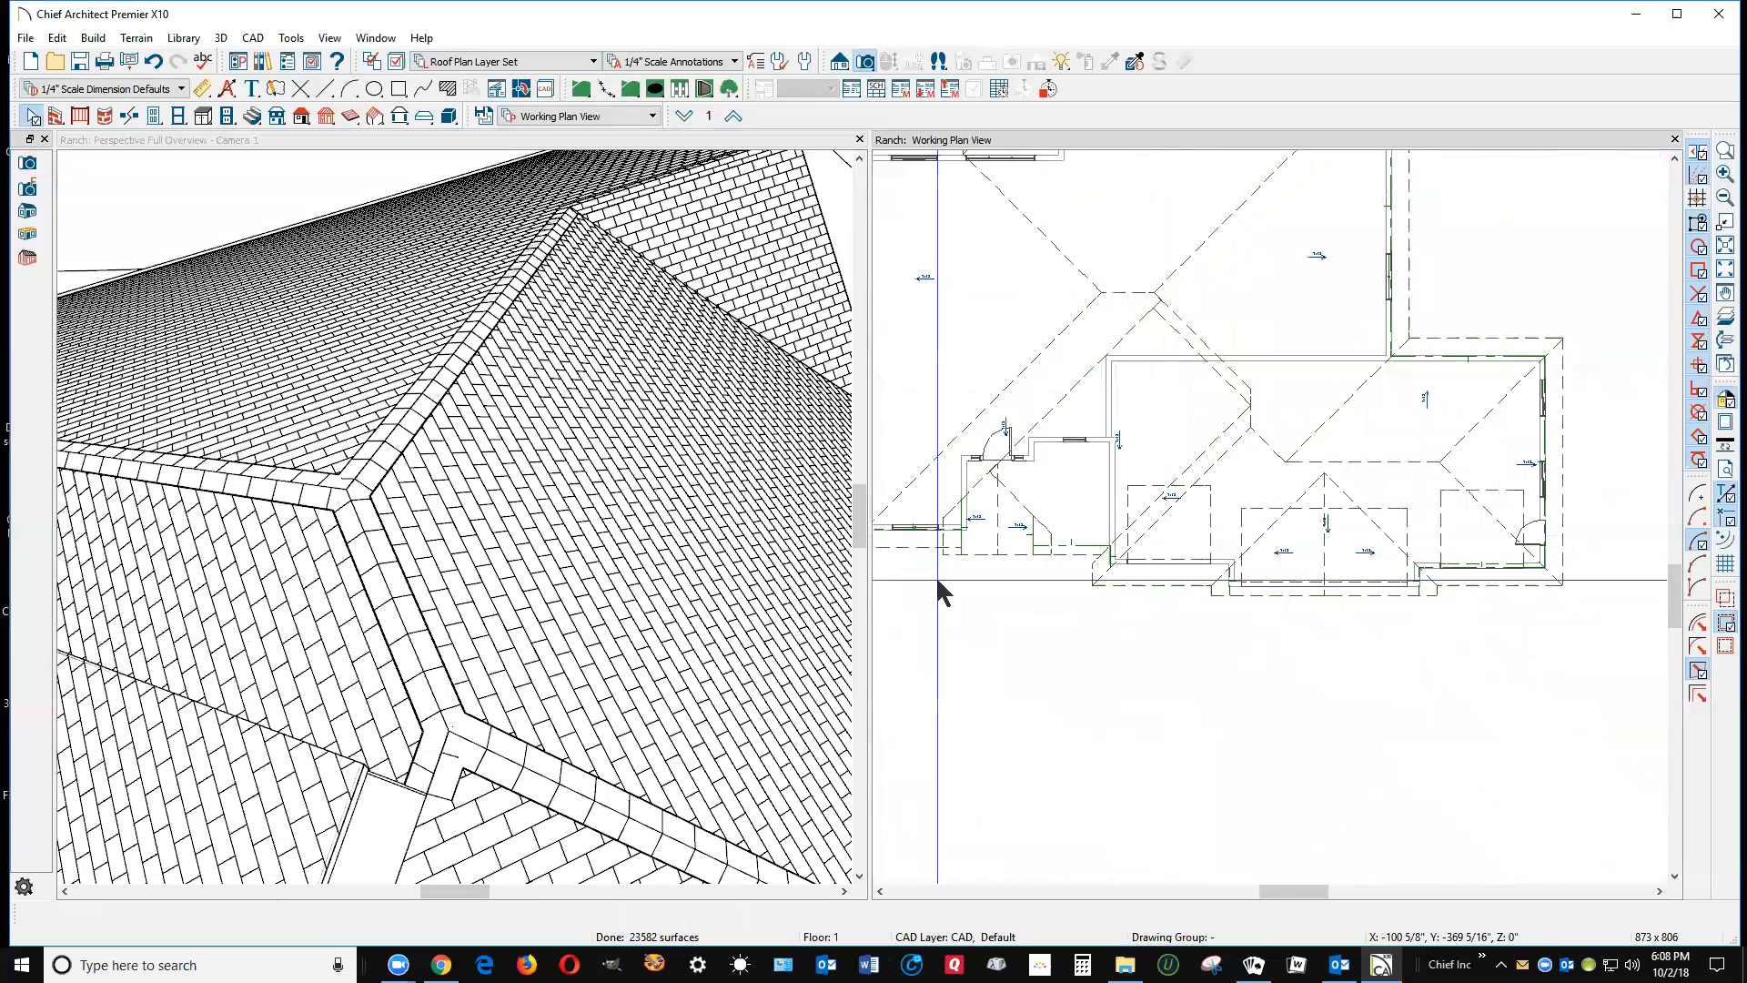
scroll(947, 550, "up", 1)
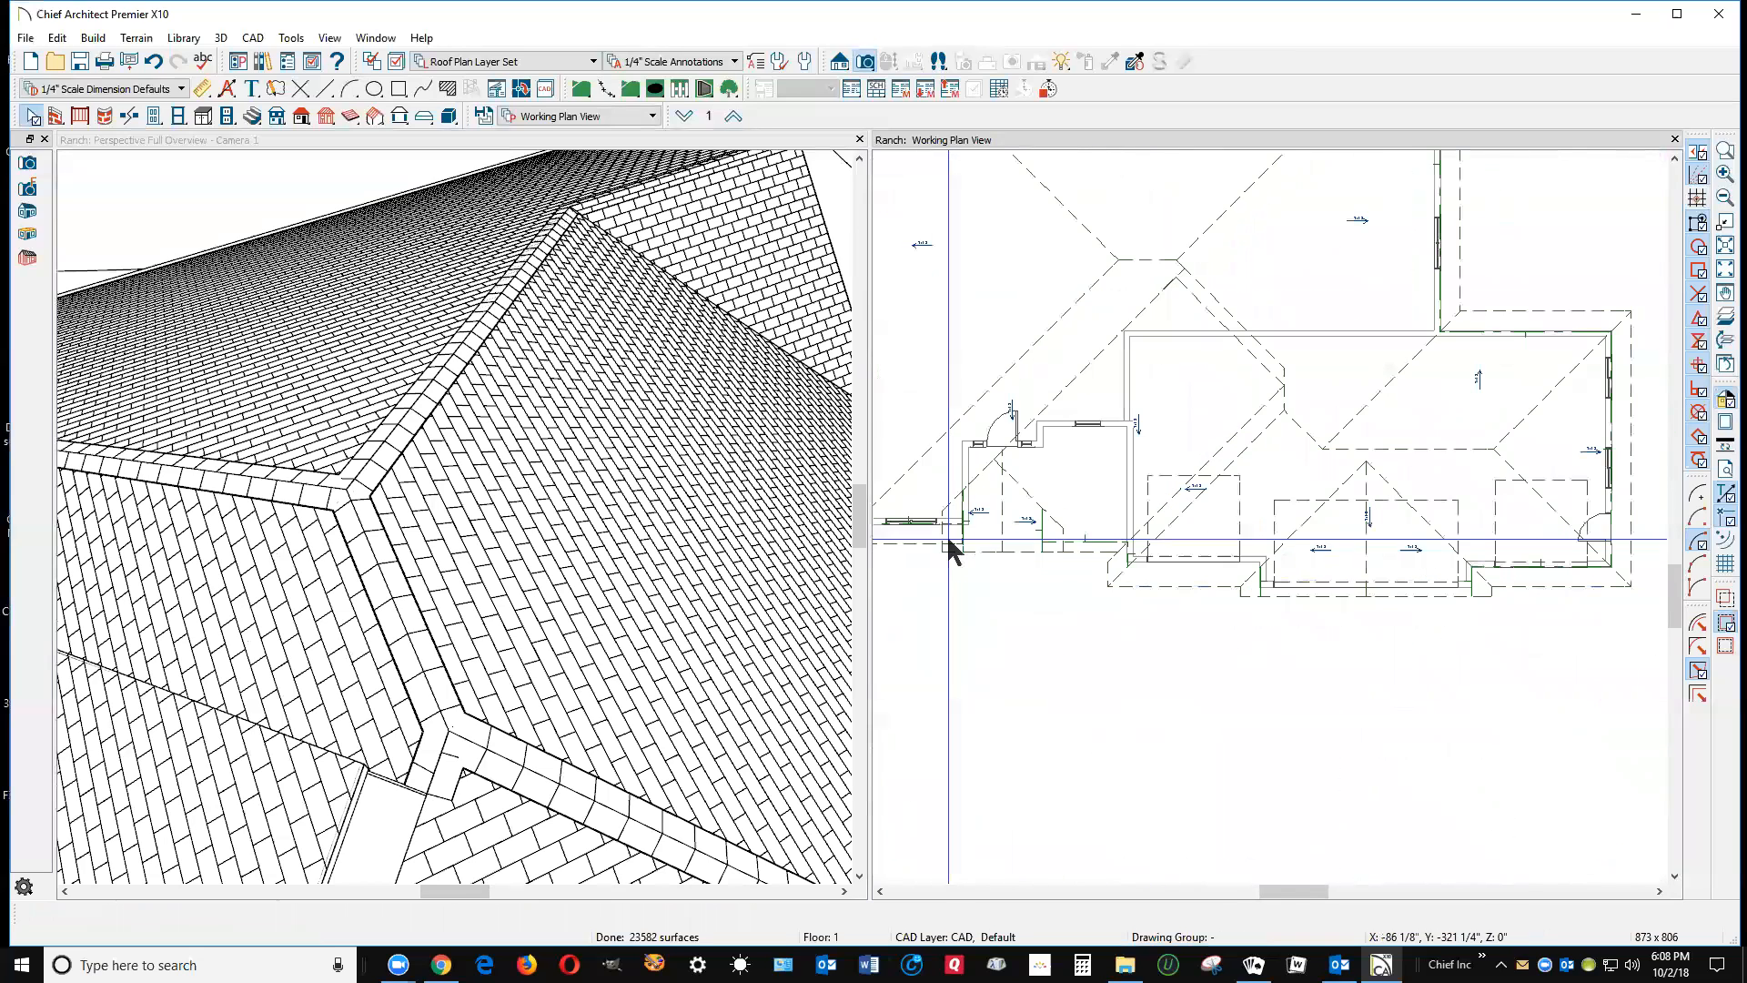
left_click(879, 892)
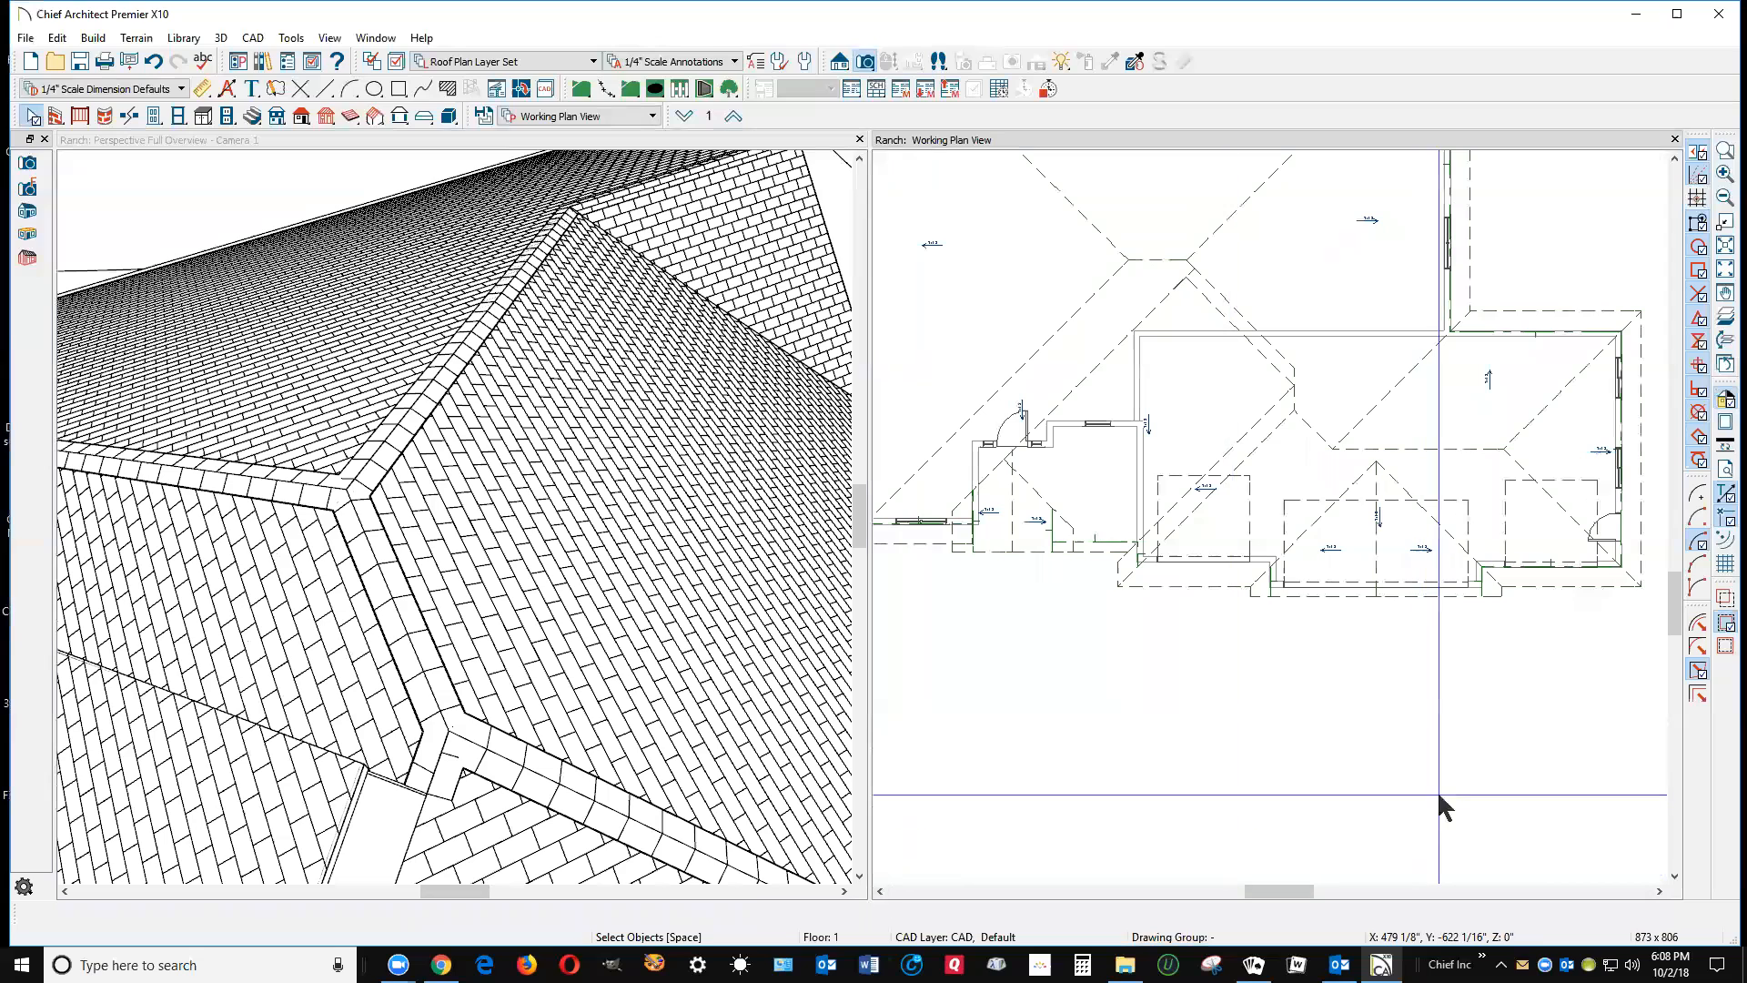
scroll(1034, 587, "up", 2)
scroll(1101, 546, "up", 2)
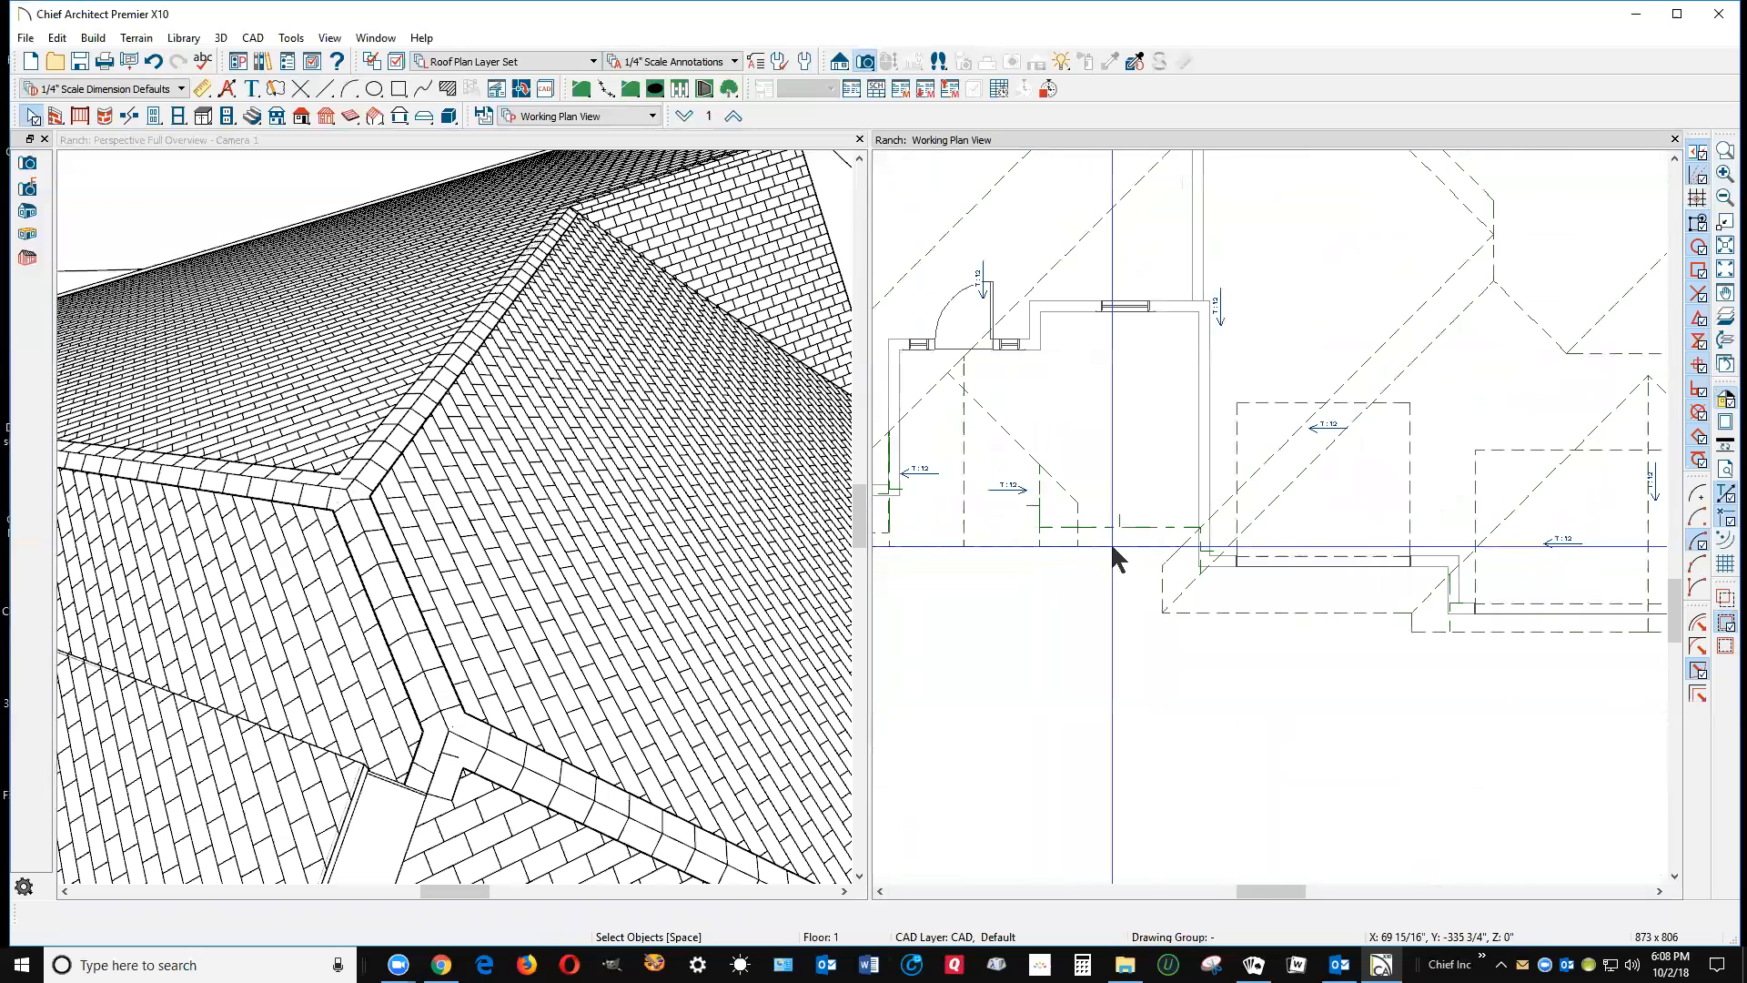
left_click(1110, 543)
key("Escape")
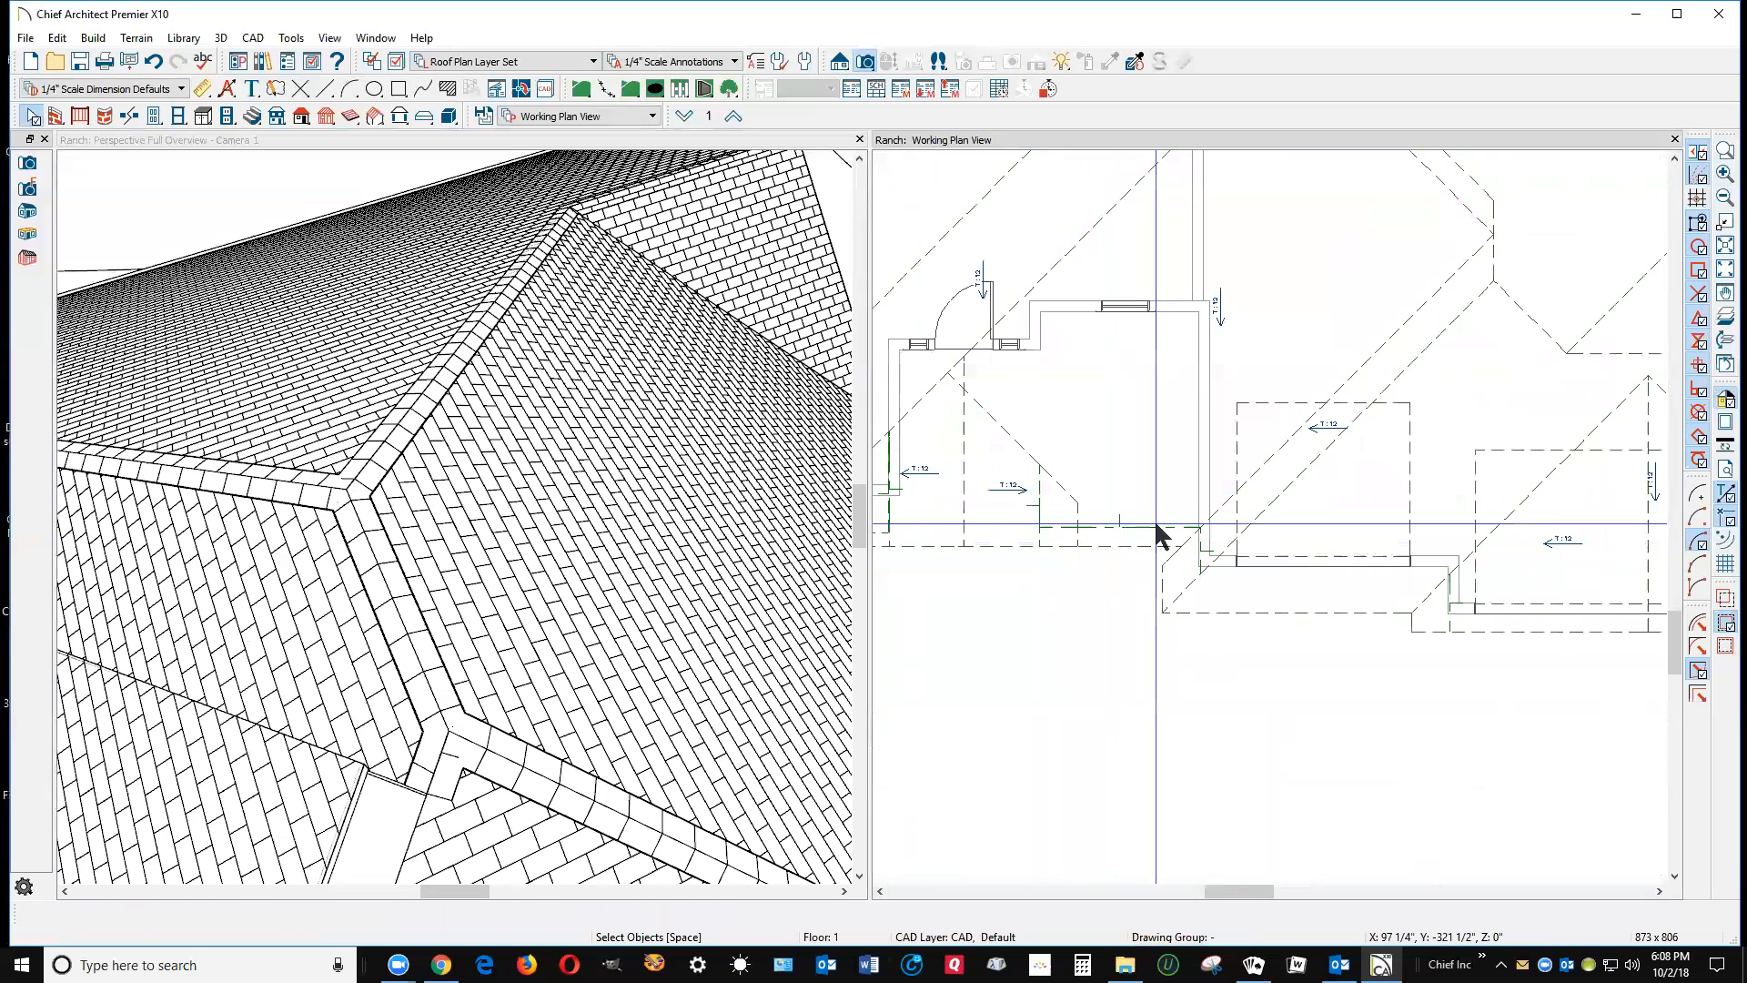
scroll(1292, 491, "down", 2)
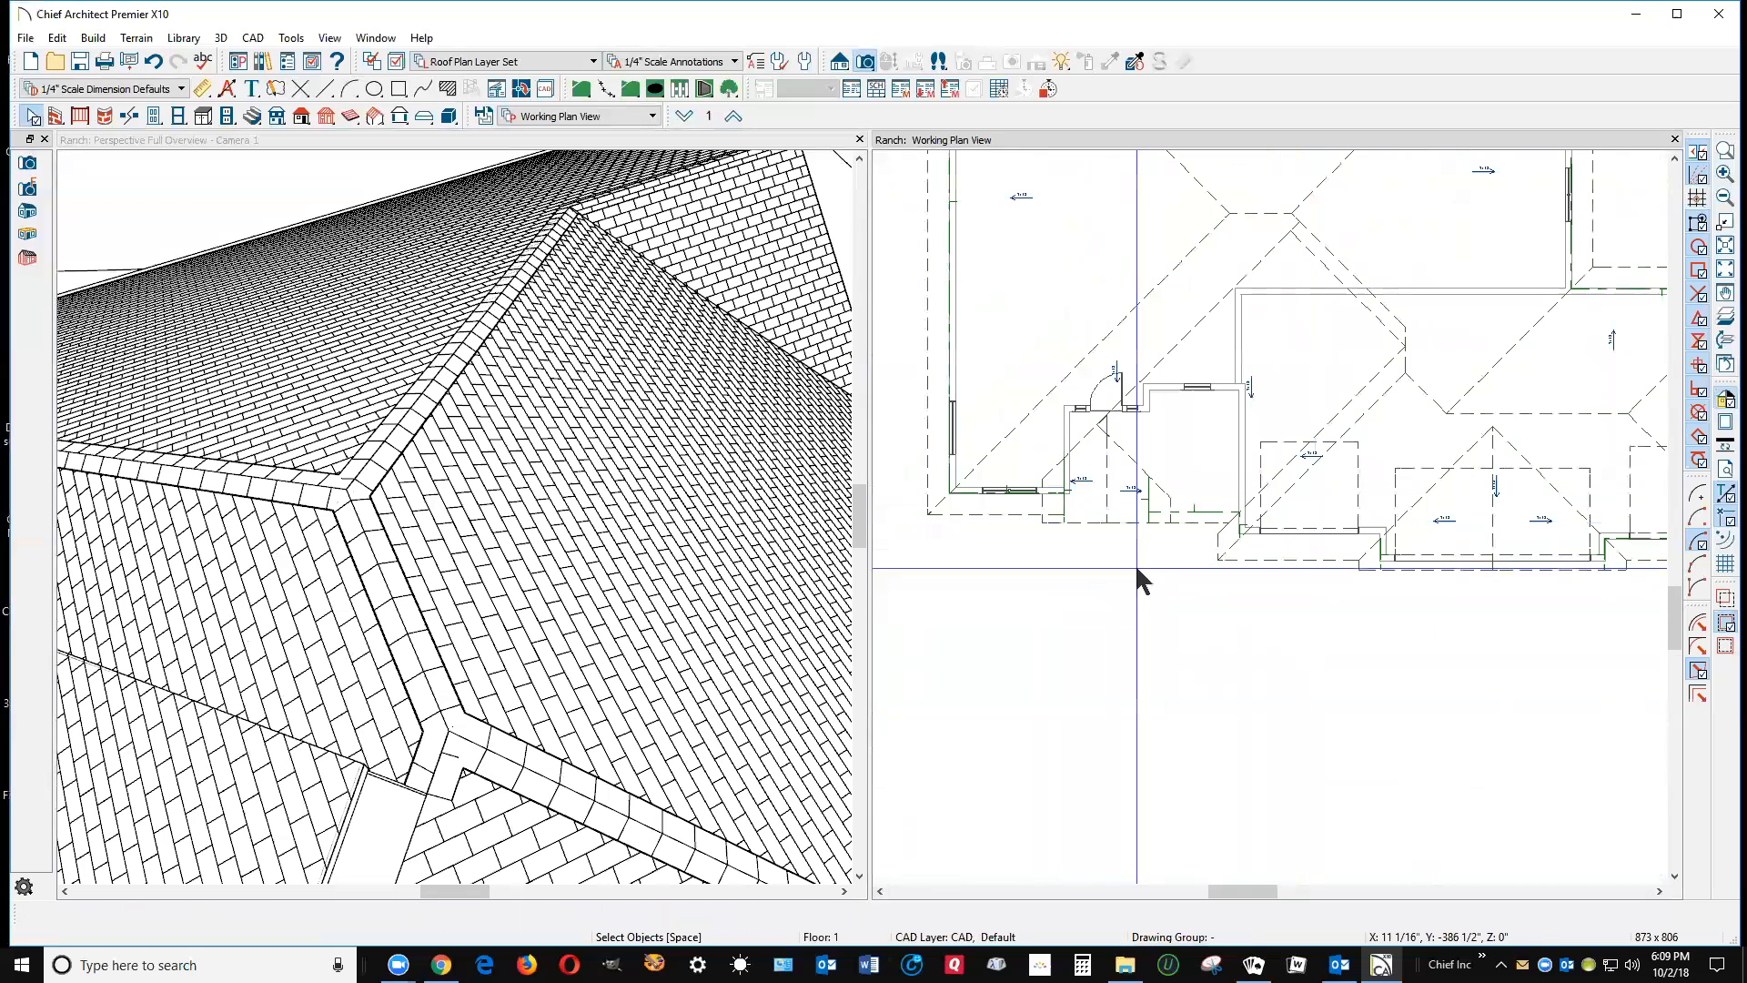
scroll(1137, 499, "up", 1)
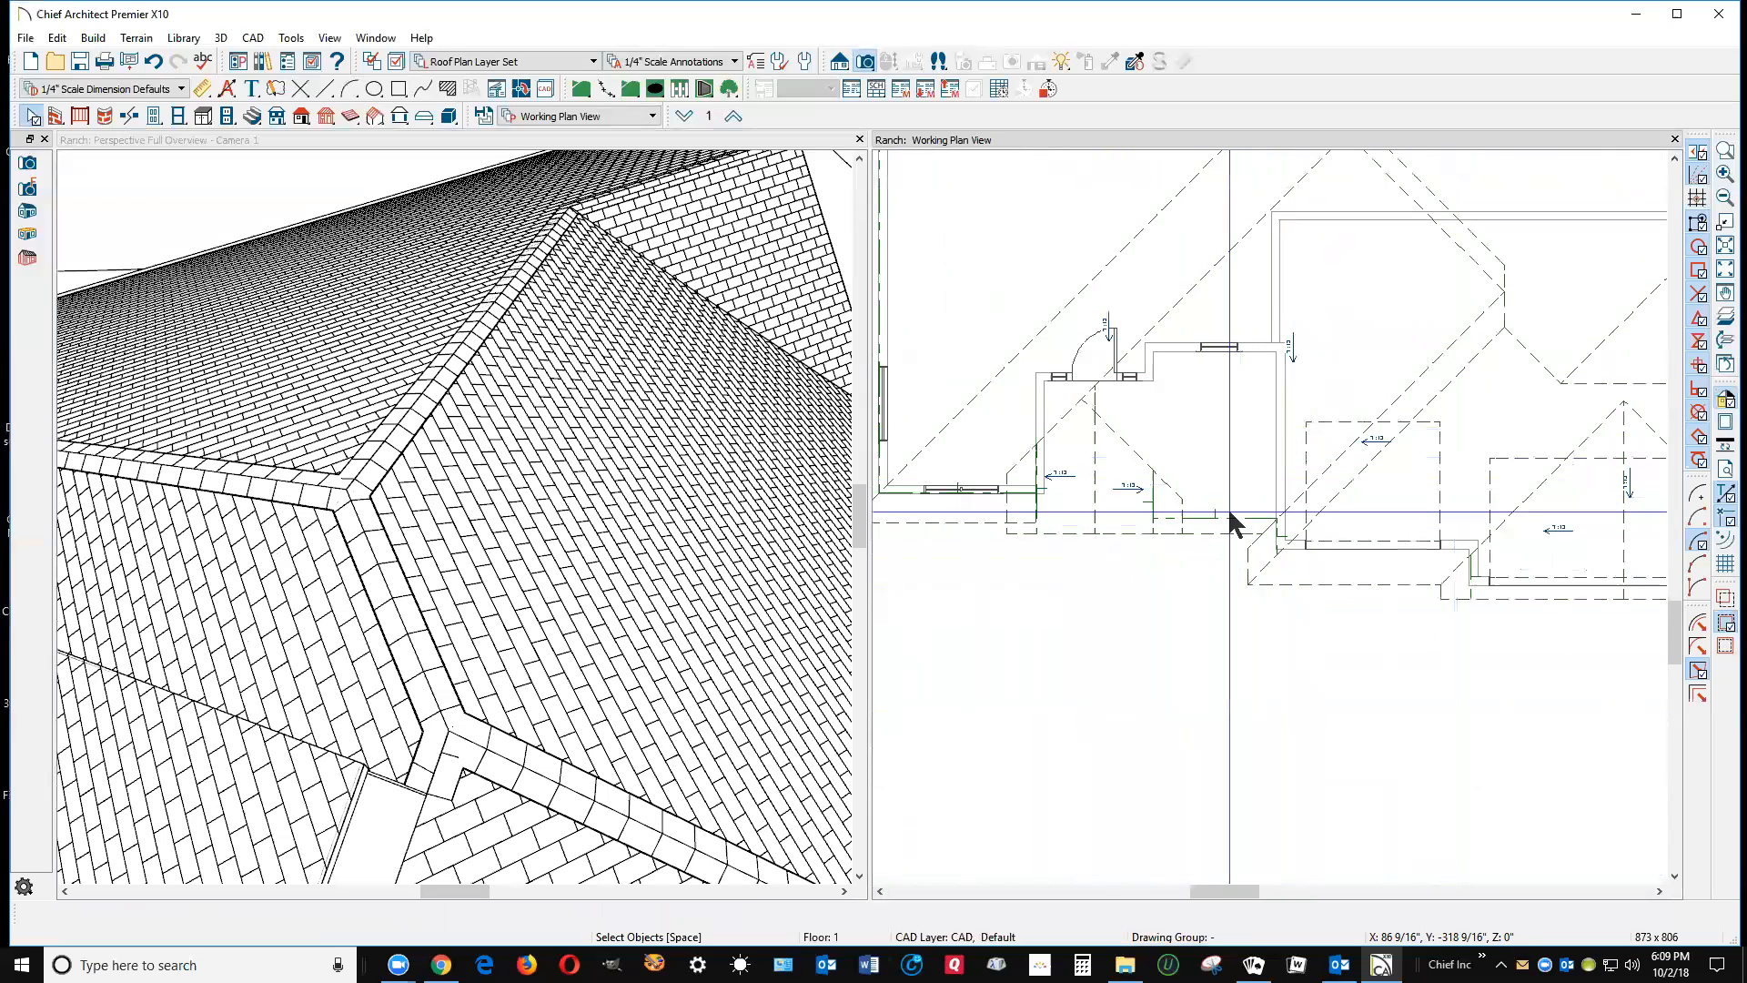
scroll(1220, 508, "up", 2)
scroll(1224, 516, "down", 4)
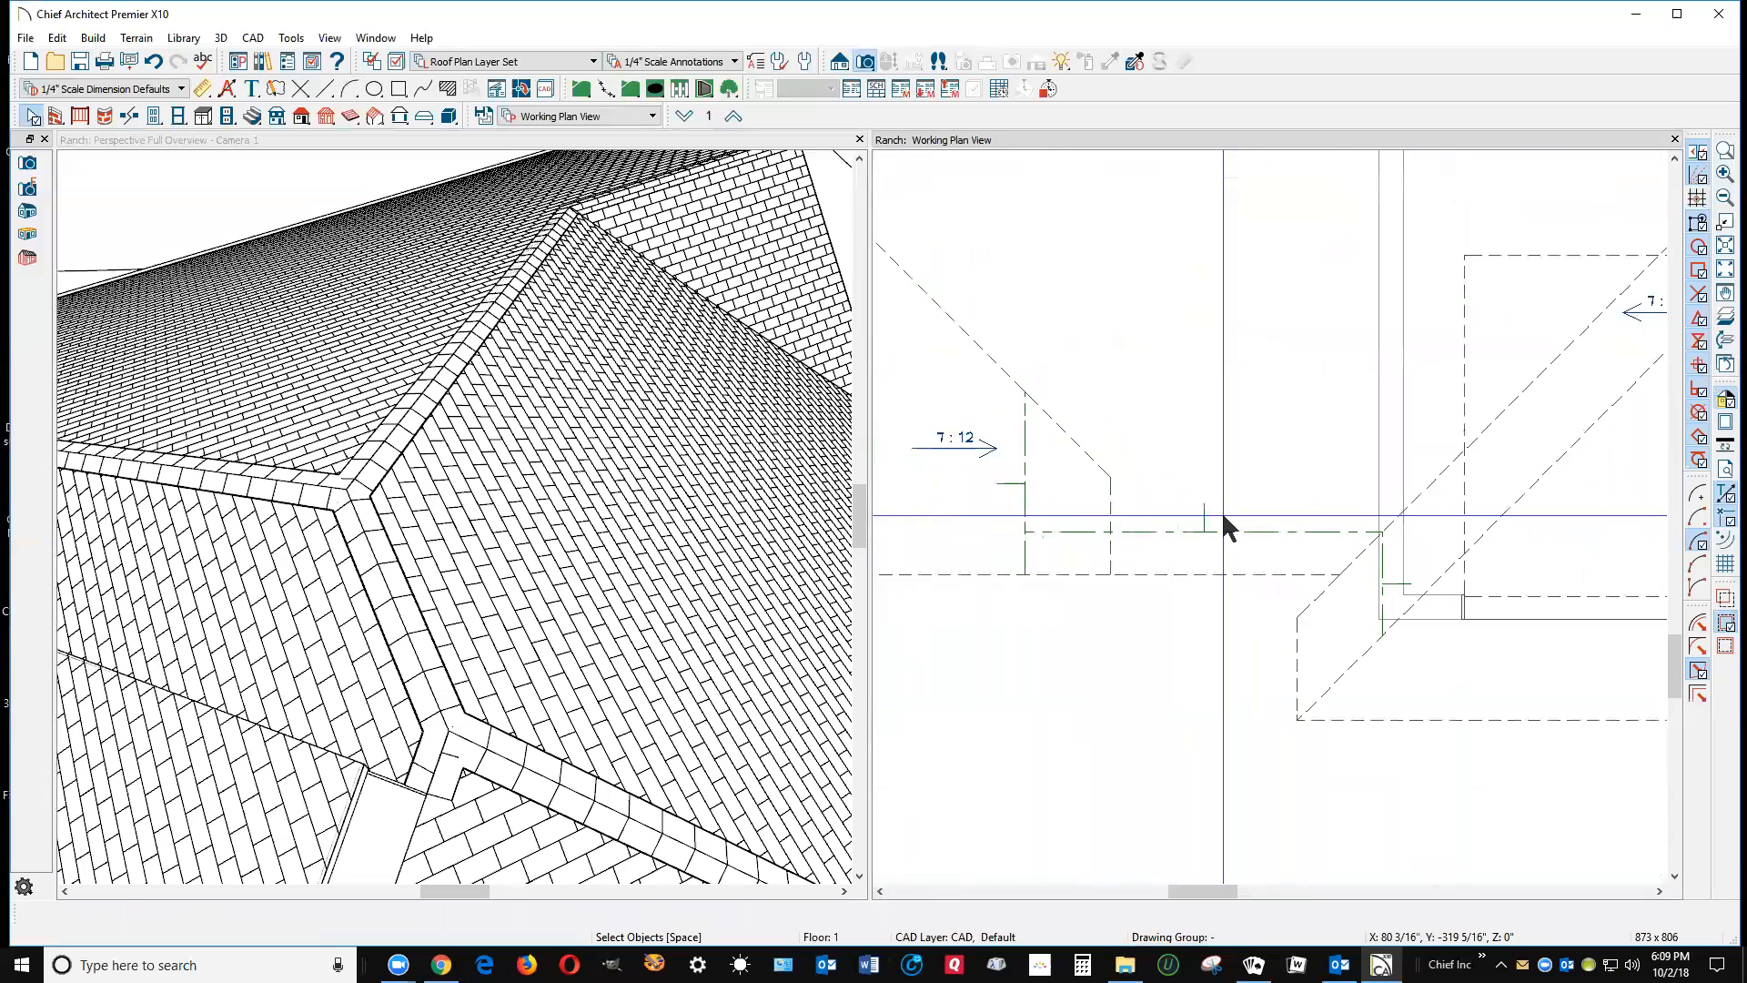
Step: Draw a horizontal CAD line about 18 ft long across the entry, continuing the baseline of the front roof plane west of the gable
scroll(1226, 516, "down", 1)
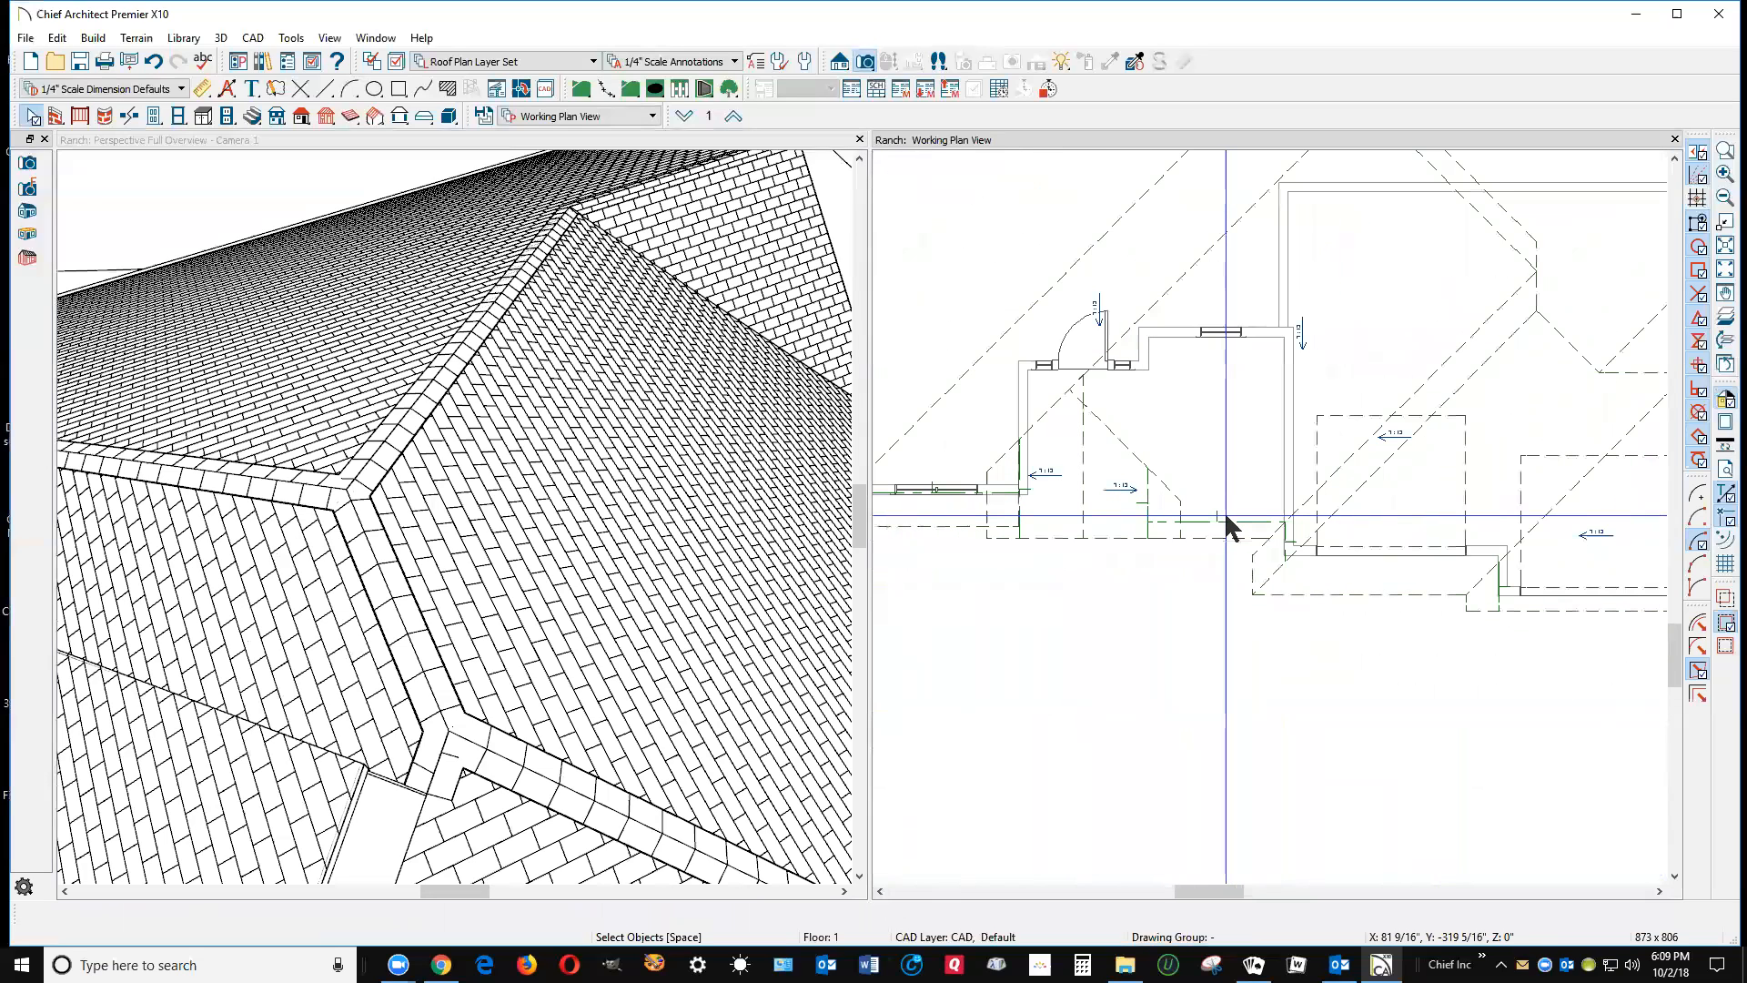
scroll(1225, 516, "down", 1)
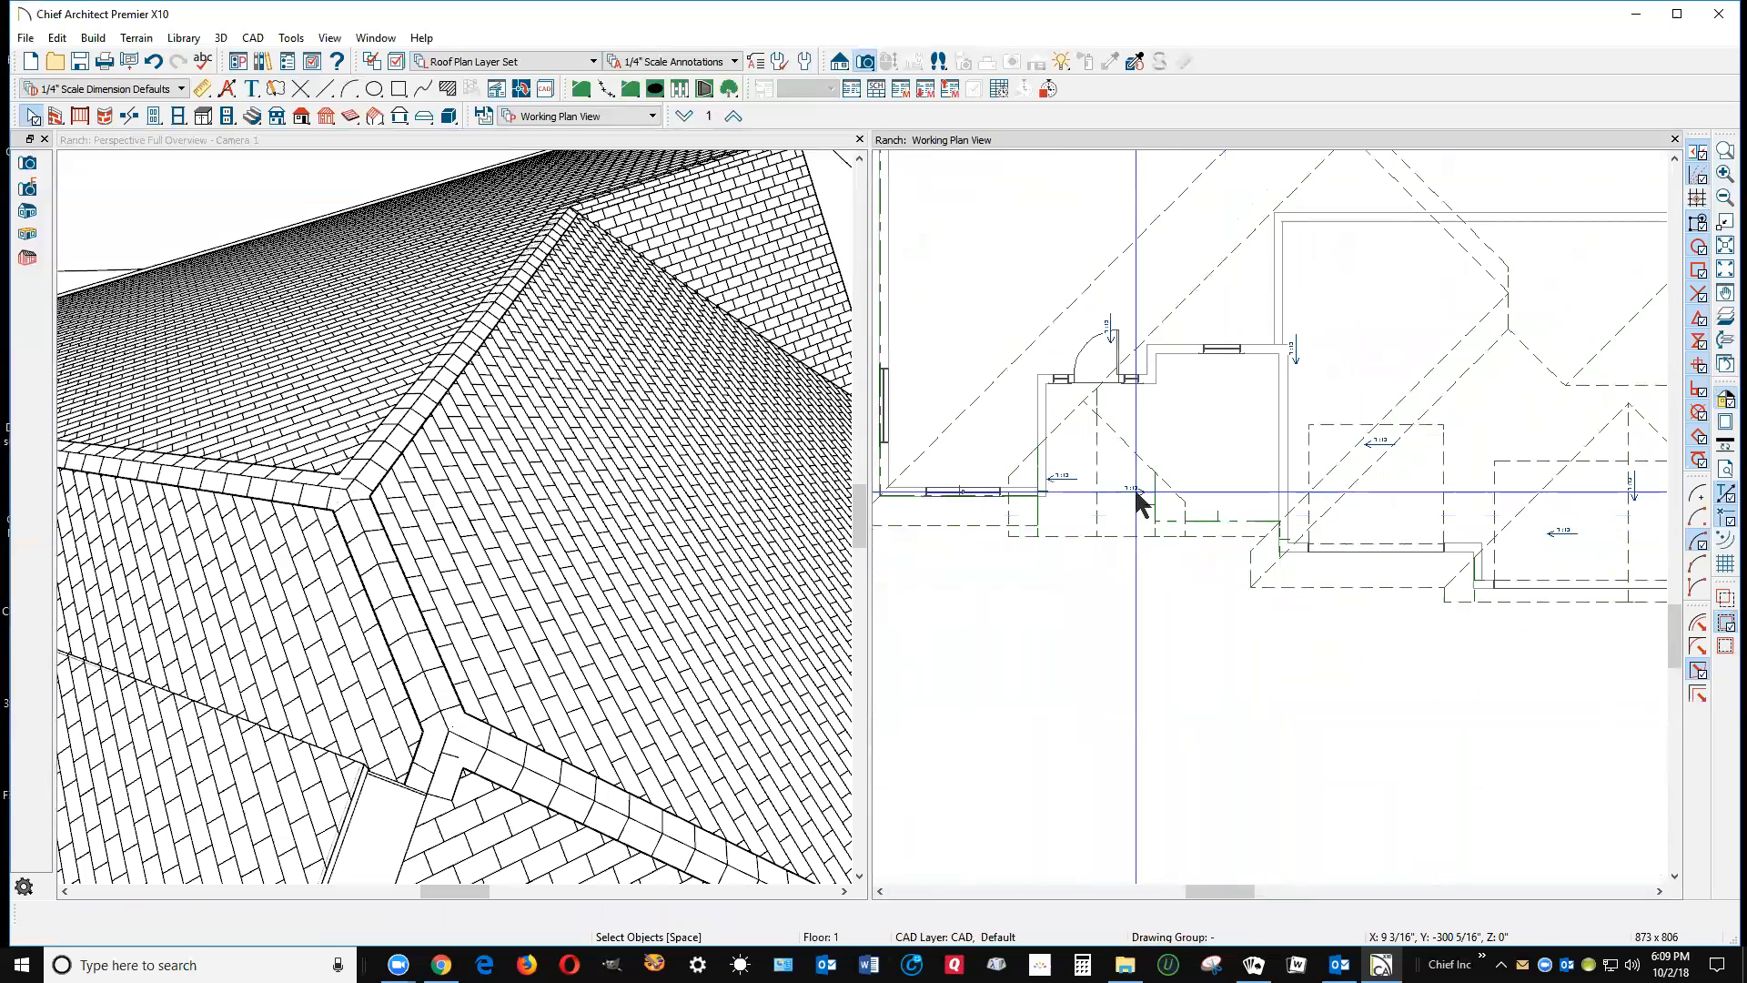
scroll(1051, 295, "up", 1)
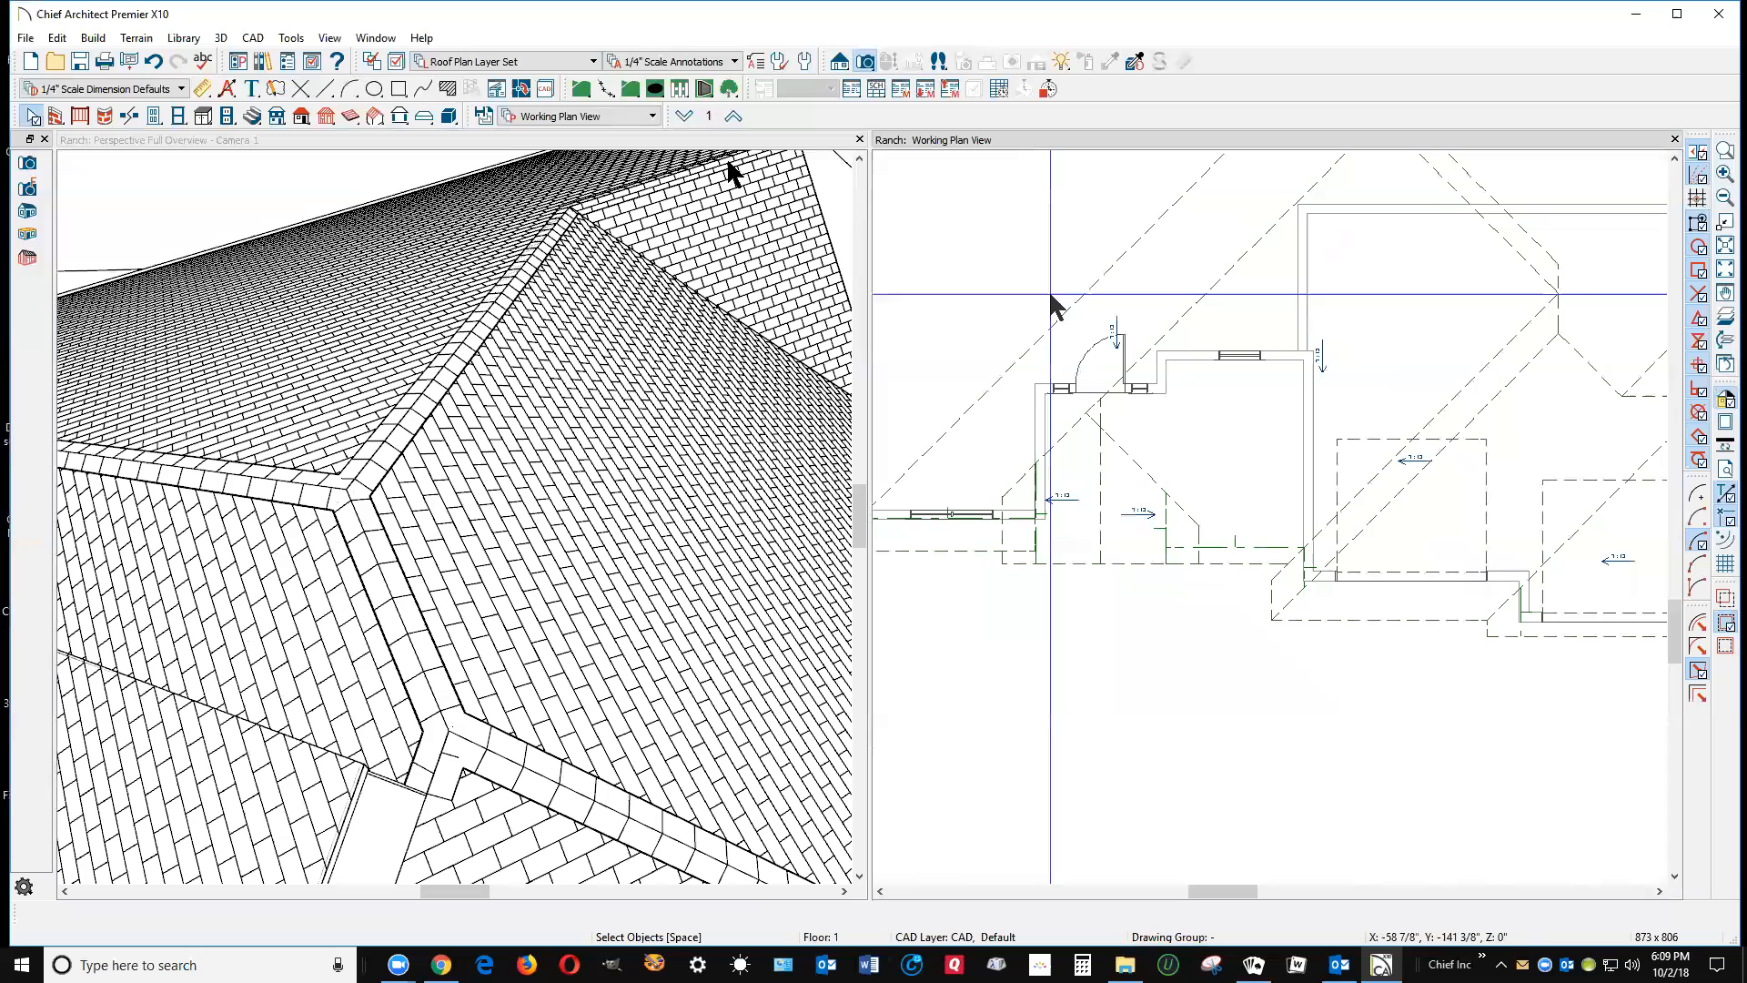
left_click(326, 90)
scroll(1126, 514, "up", 2)
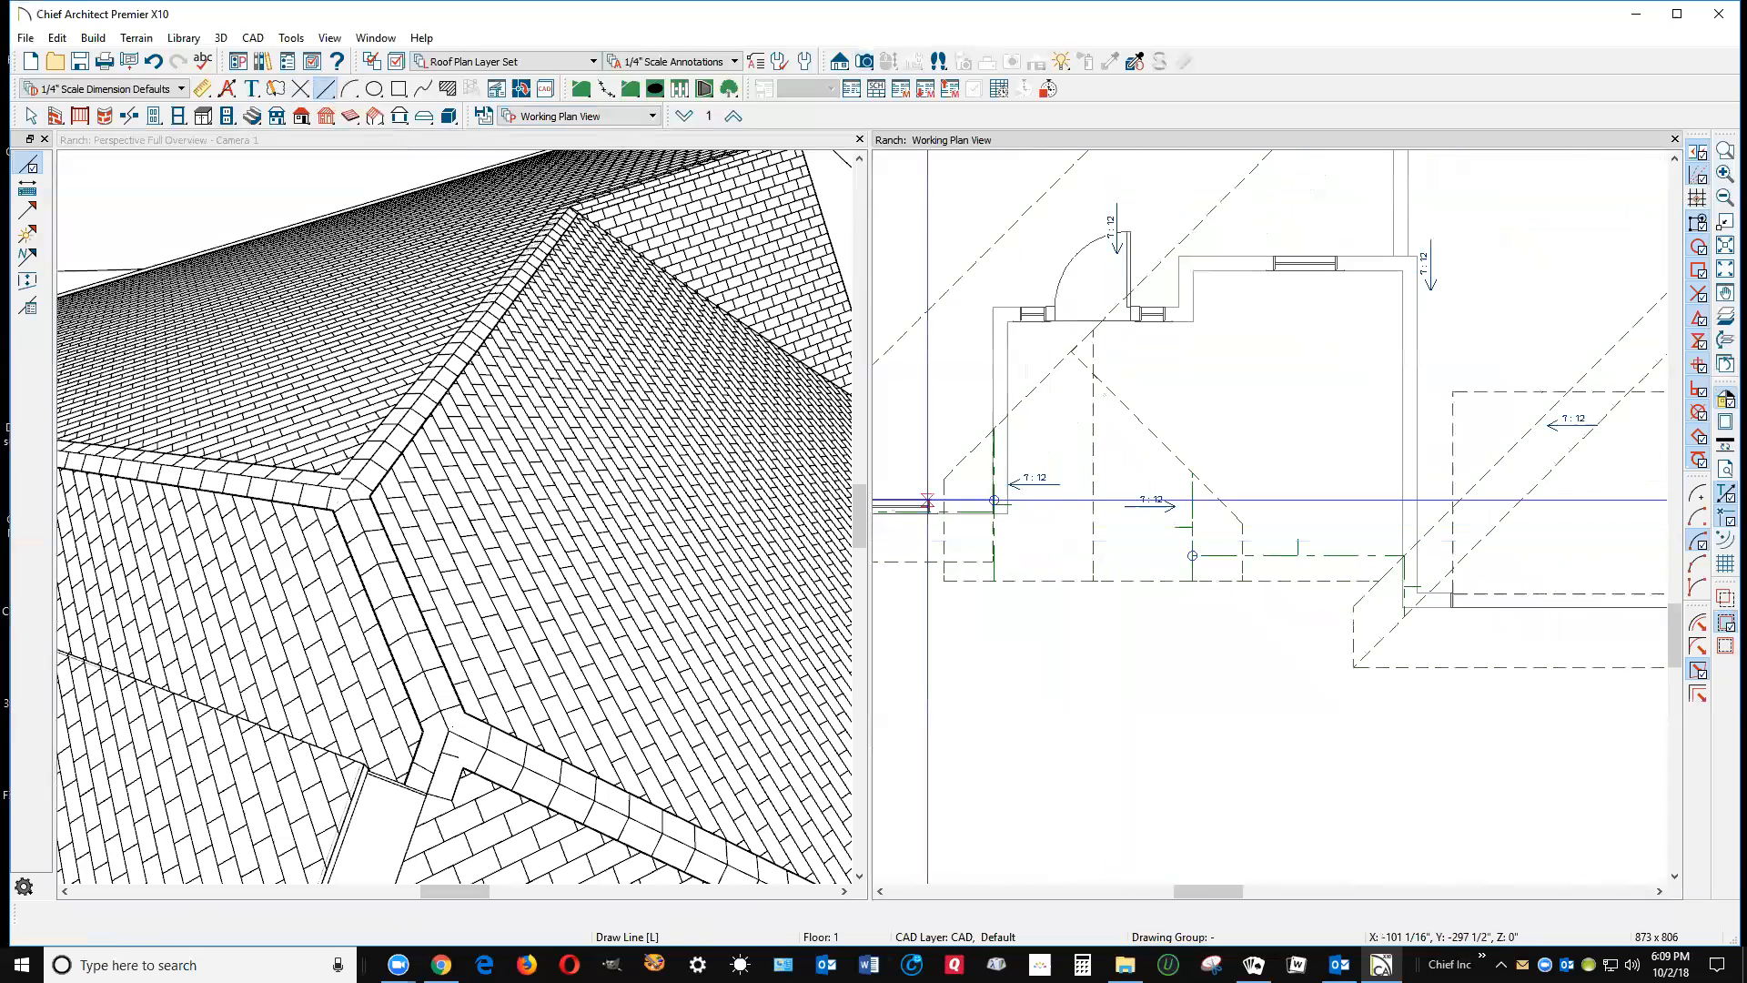
left_click_drag(981, 511, 1438, 500)
left_click(910, 510)
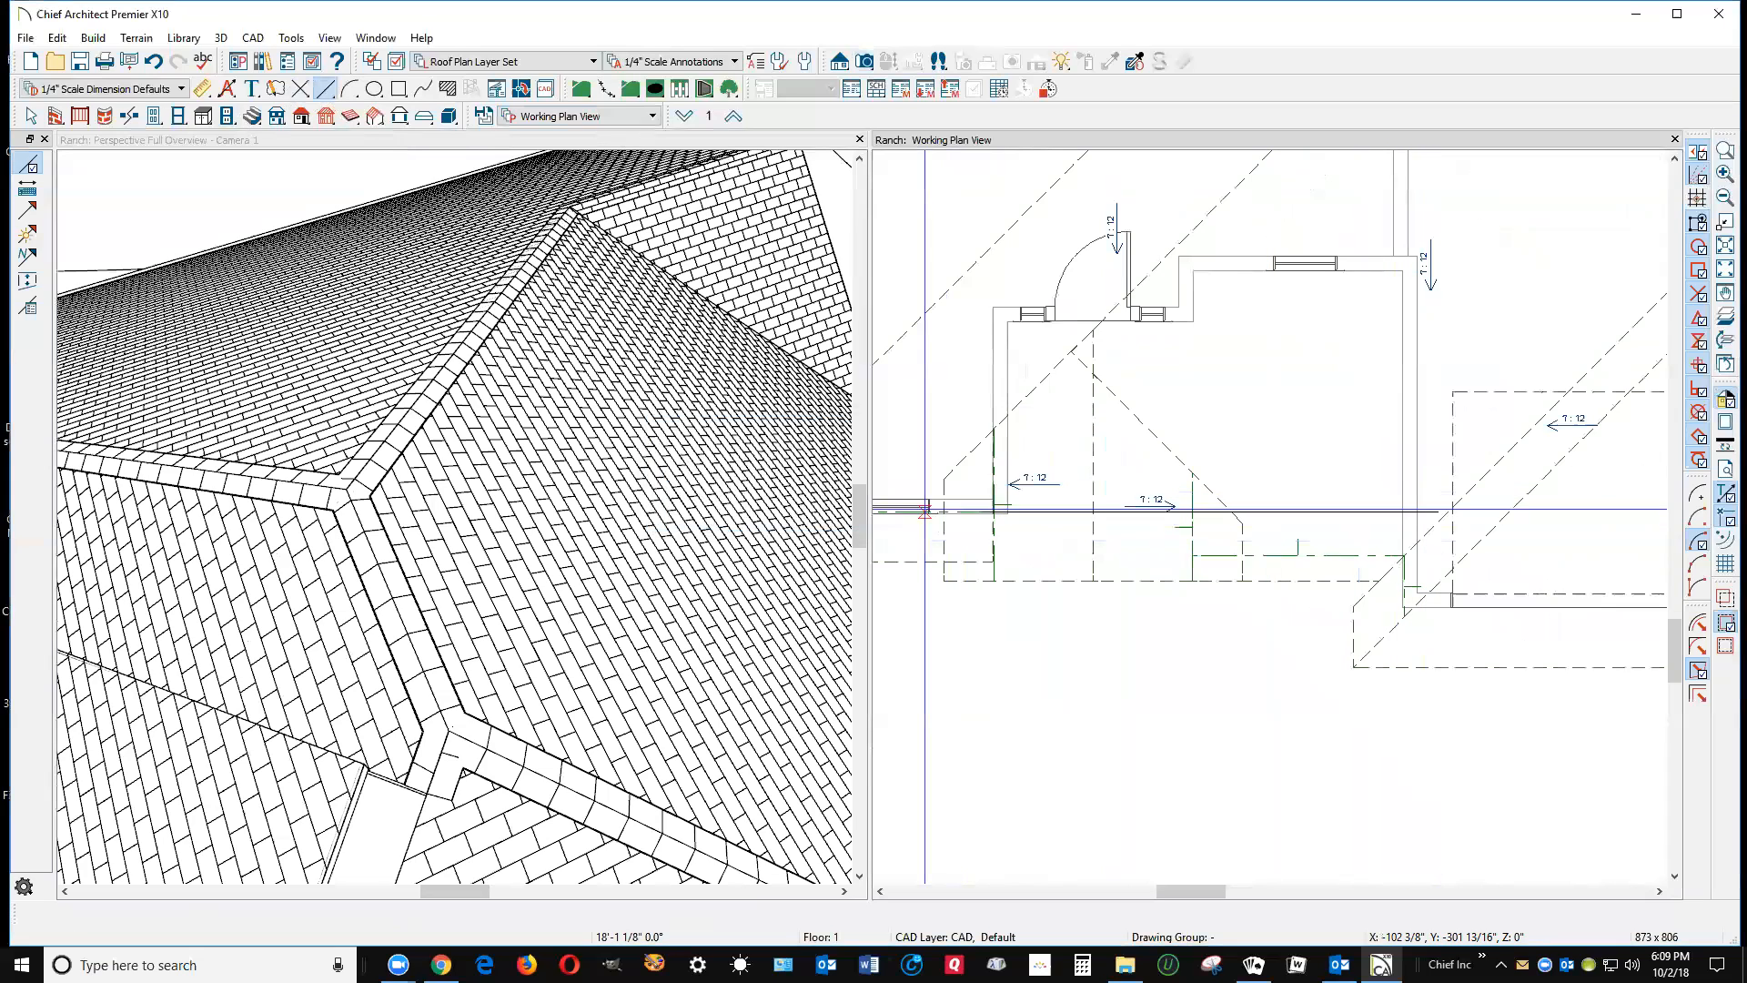
Step: Move the front roof plane east of the entry gable back until its baseline aligns with the horizontal CAD reference line
left_click(1318, 584)
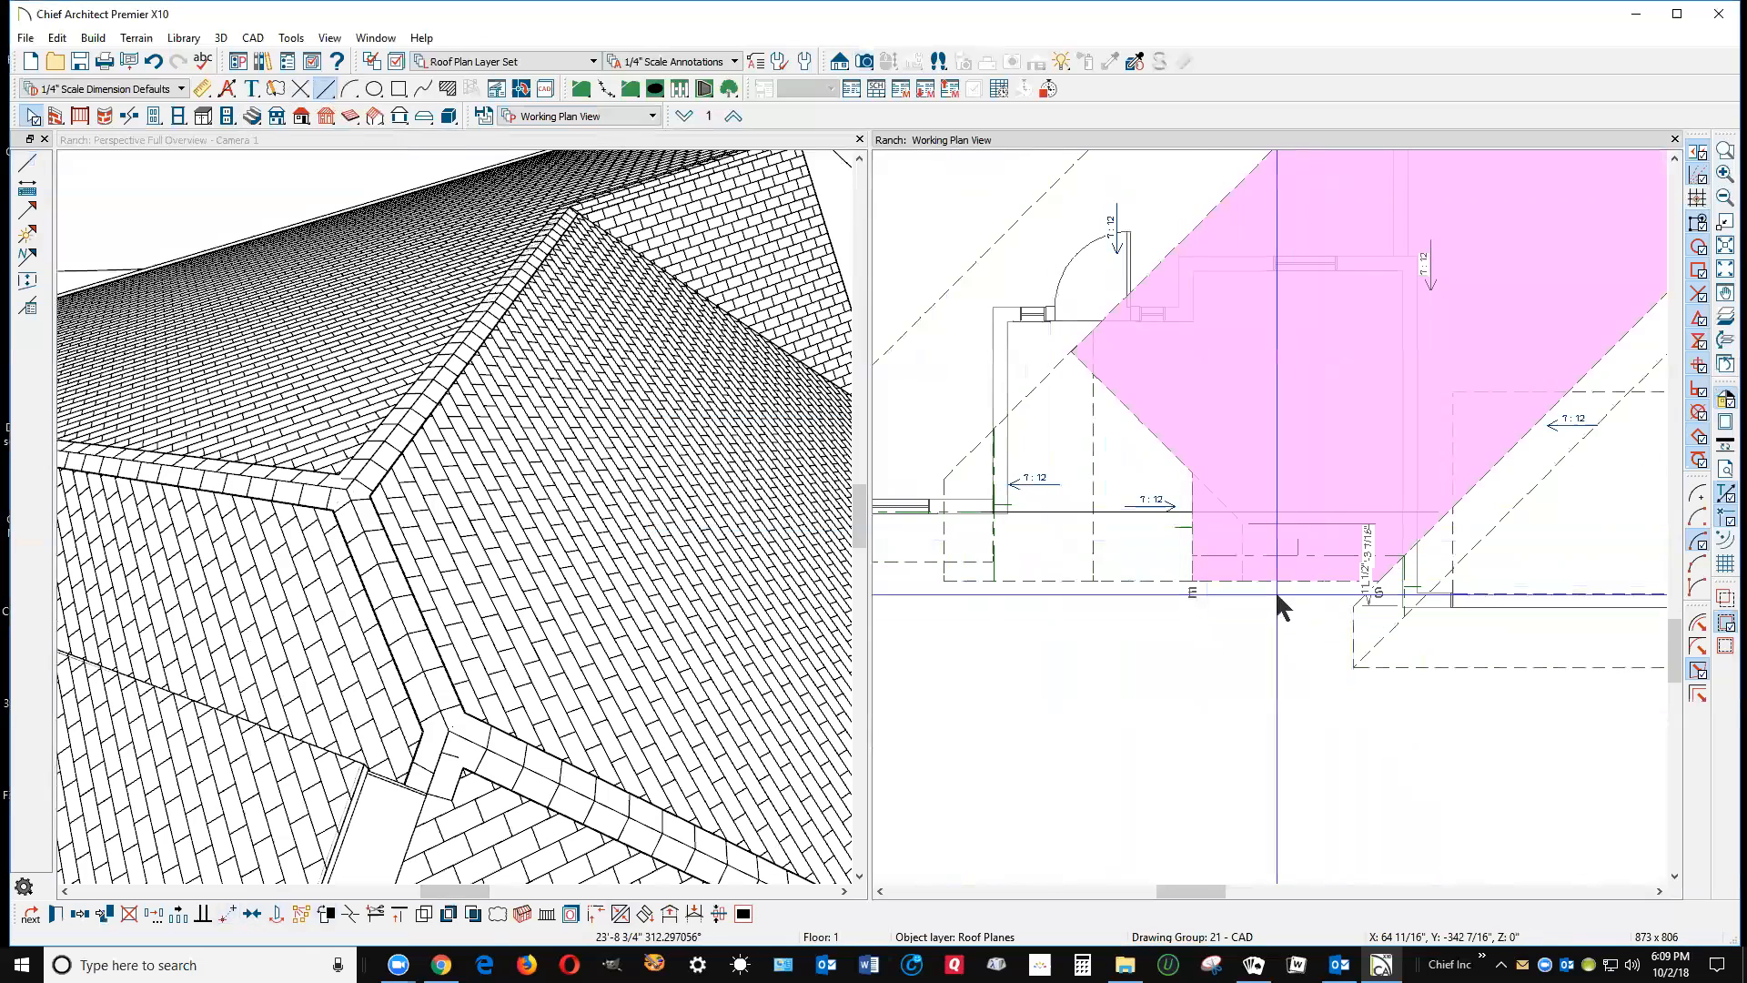
scroll(1310, 538, "up", 2)
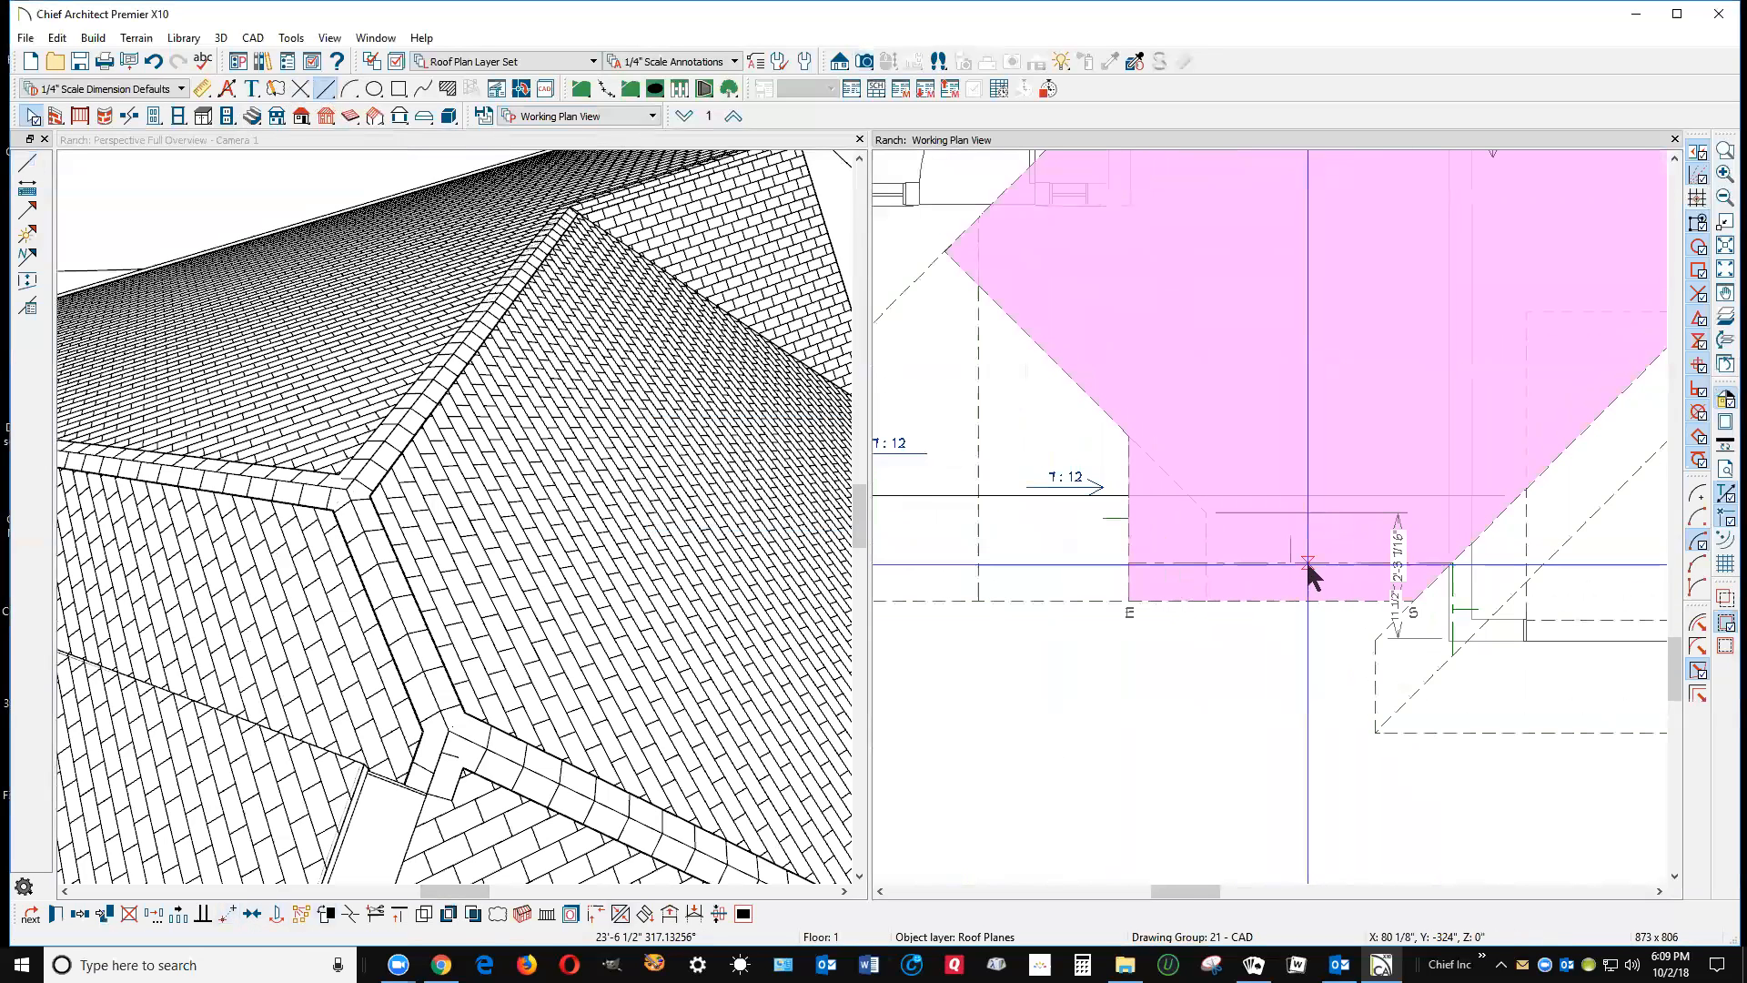
left_click(1313, 509)
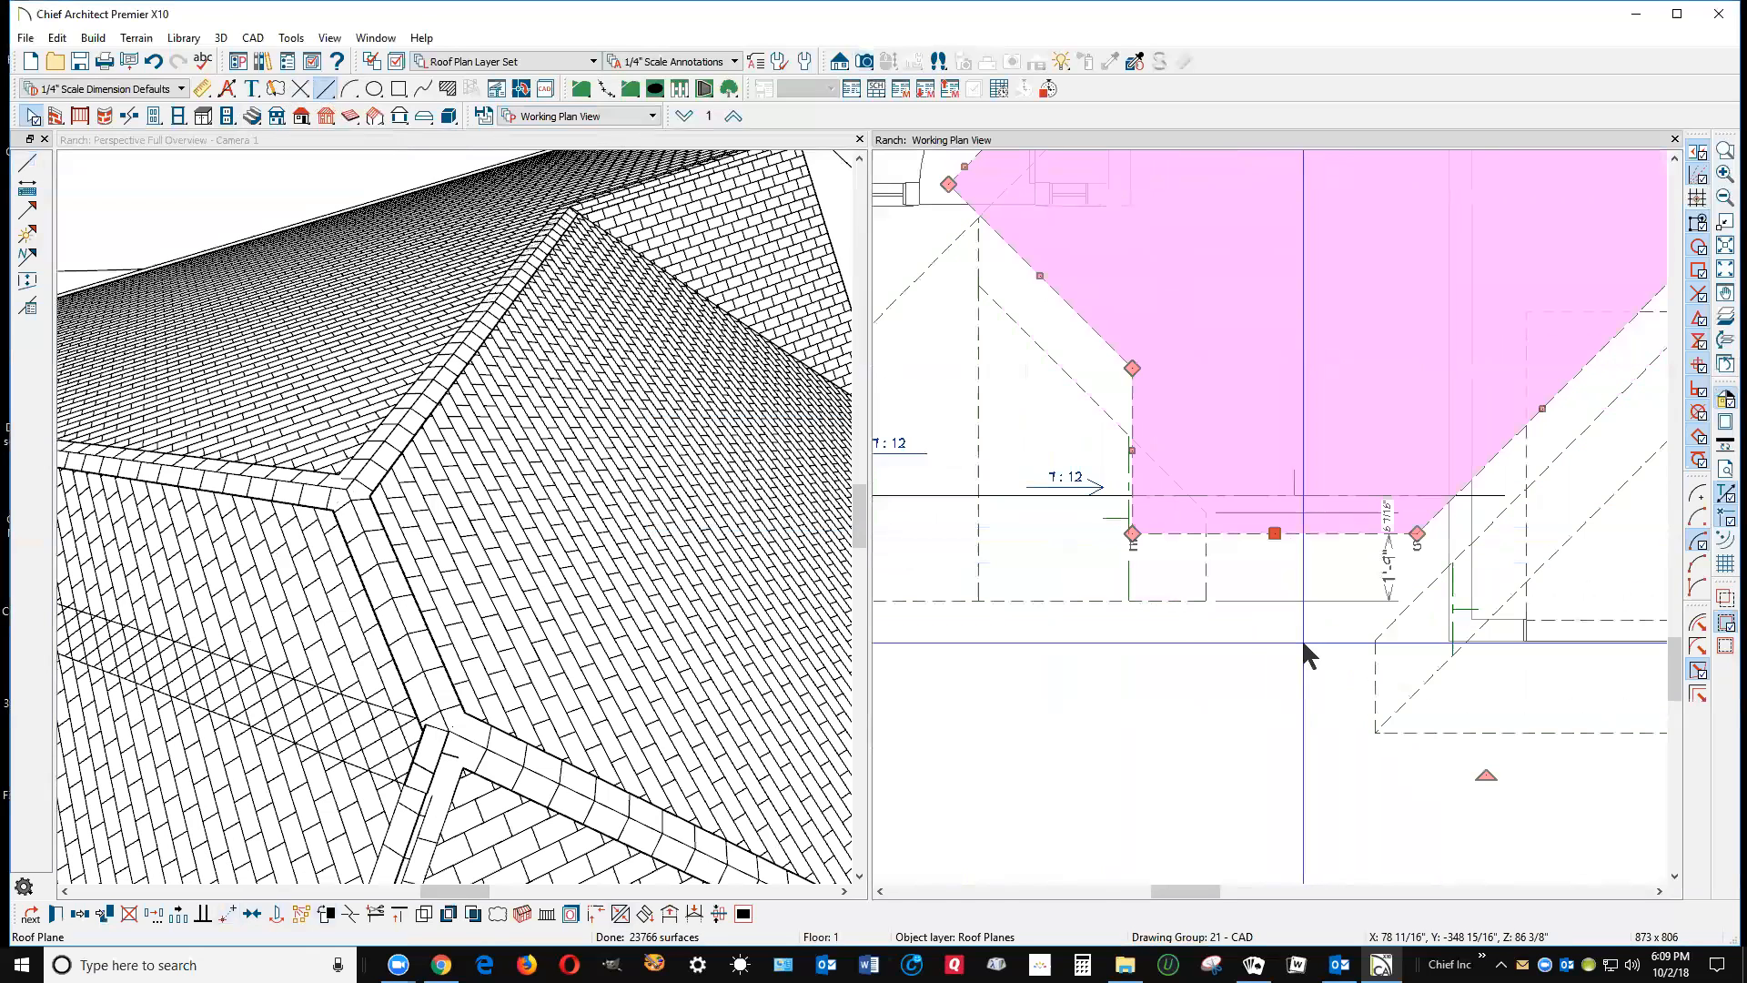
key("Delete")
Step: Join the entry gable's east roof plane with the shifted front plane along their diagonal valley
scroll(1164, 596, "down", 2)
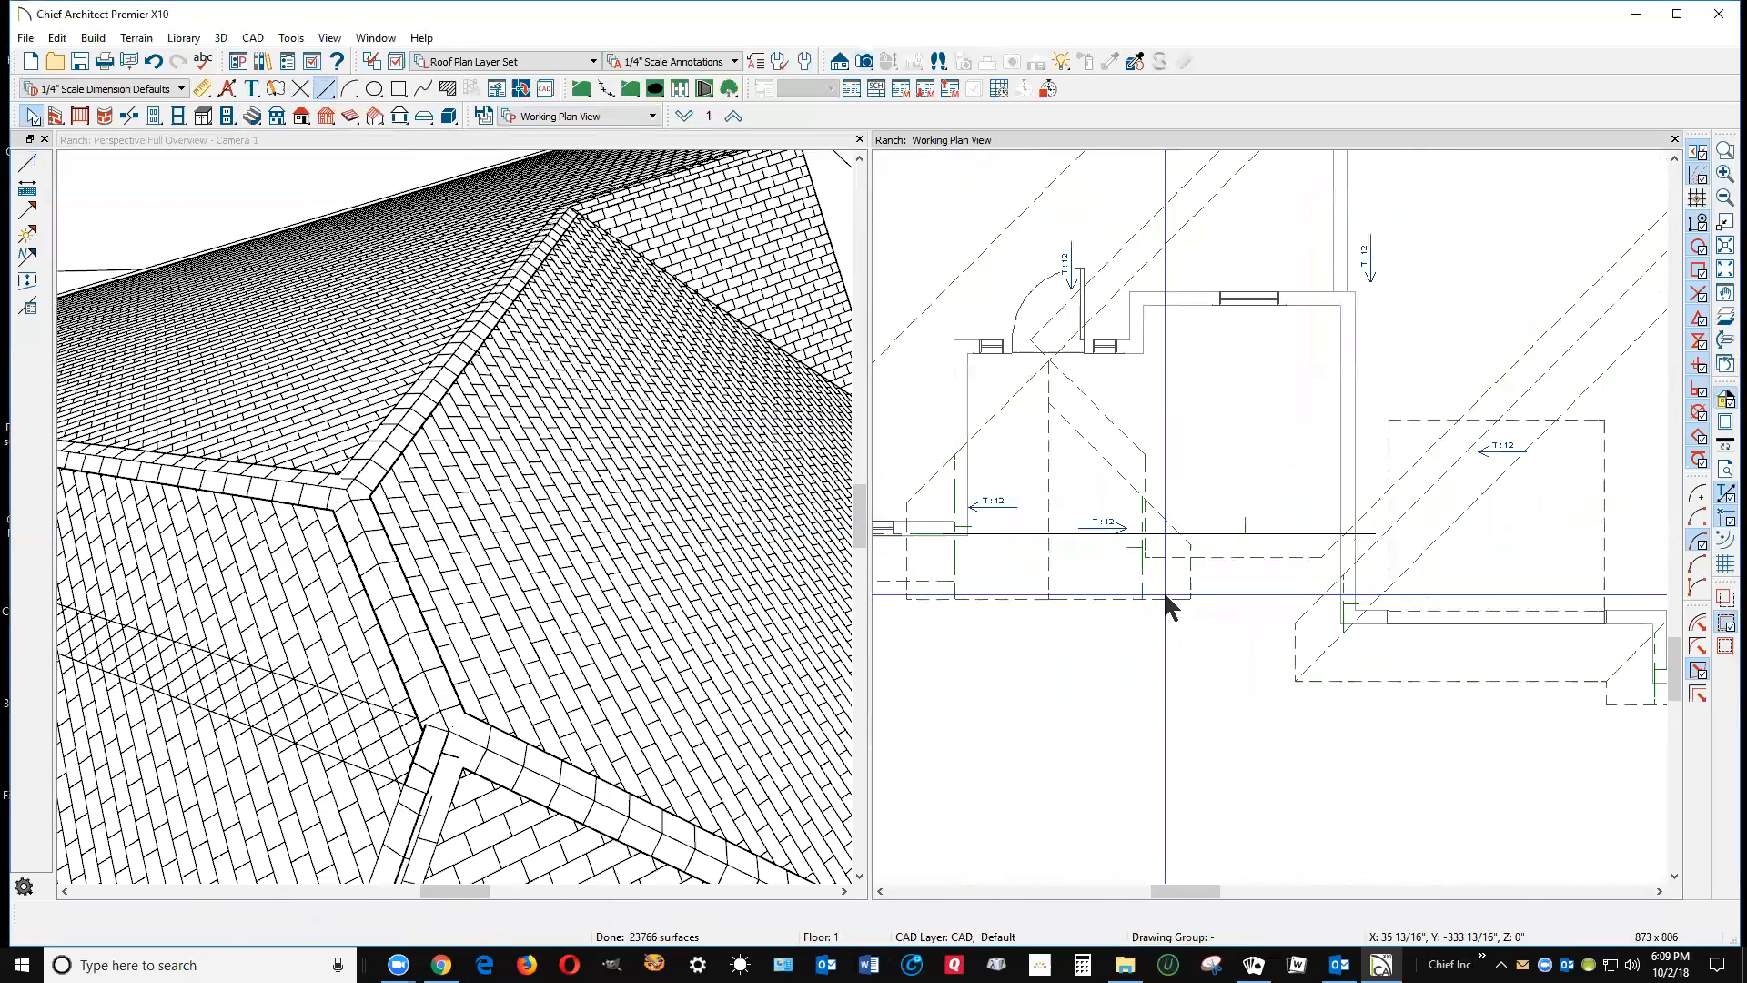
right_click(1120, 472)
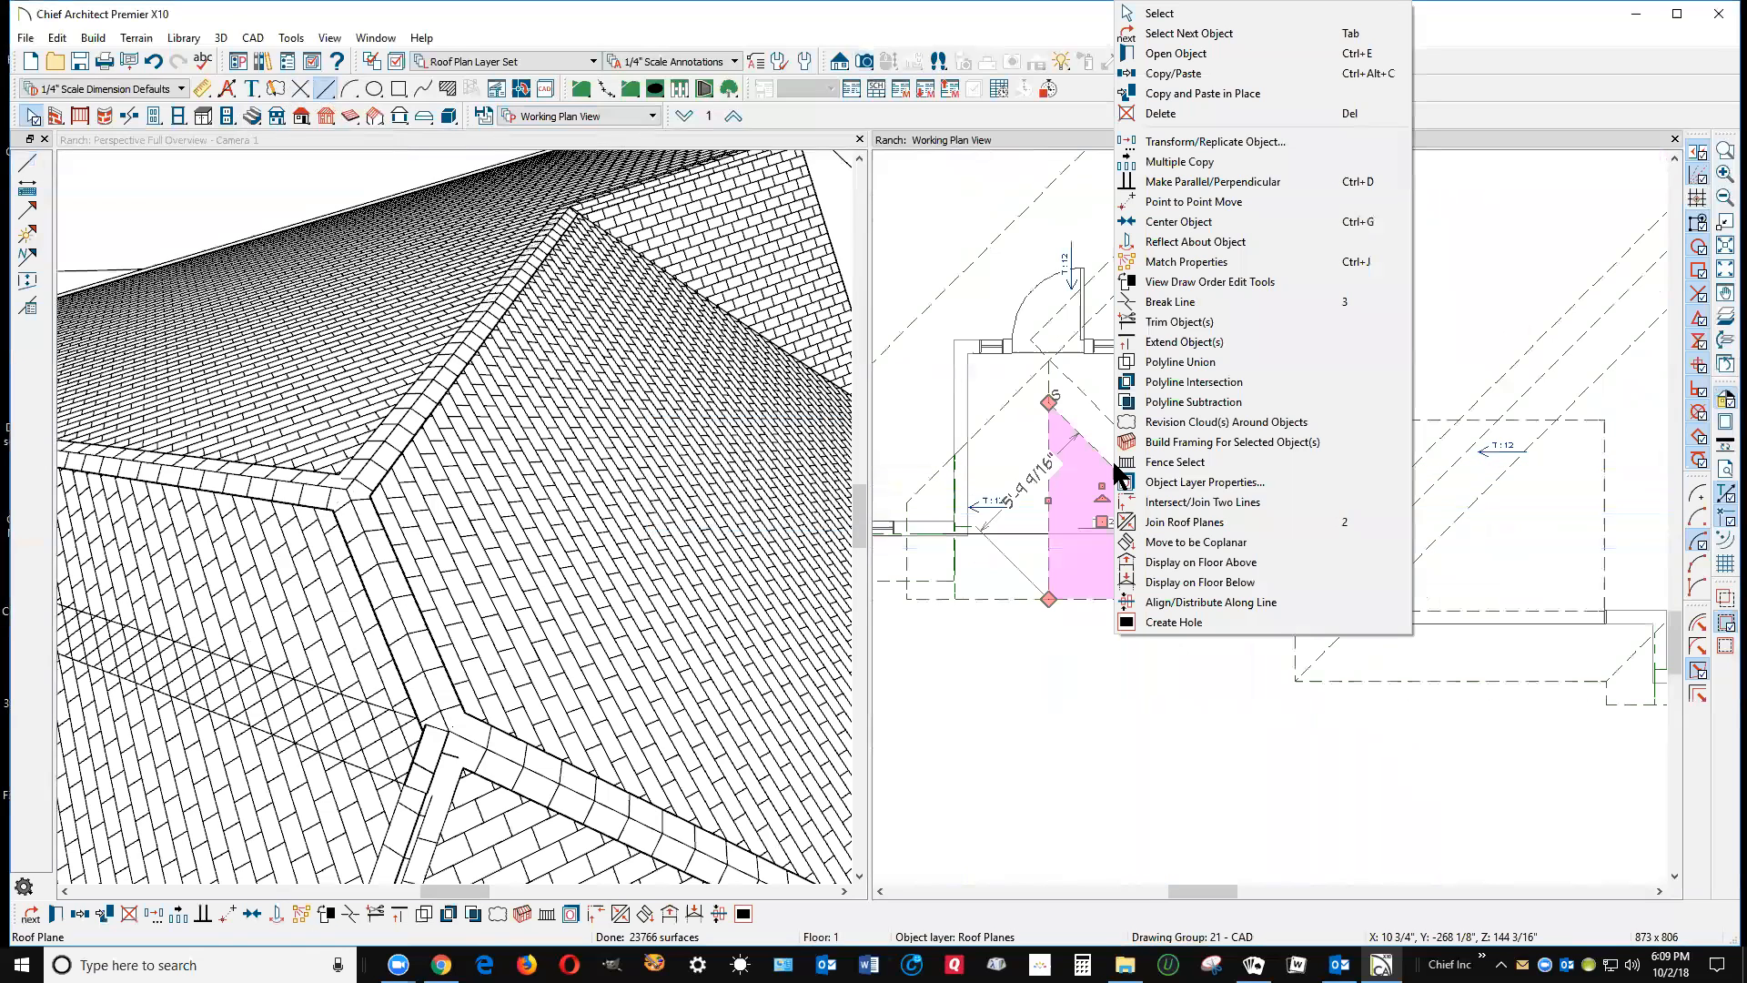
left_click(1154, 530)
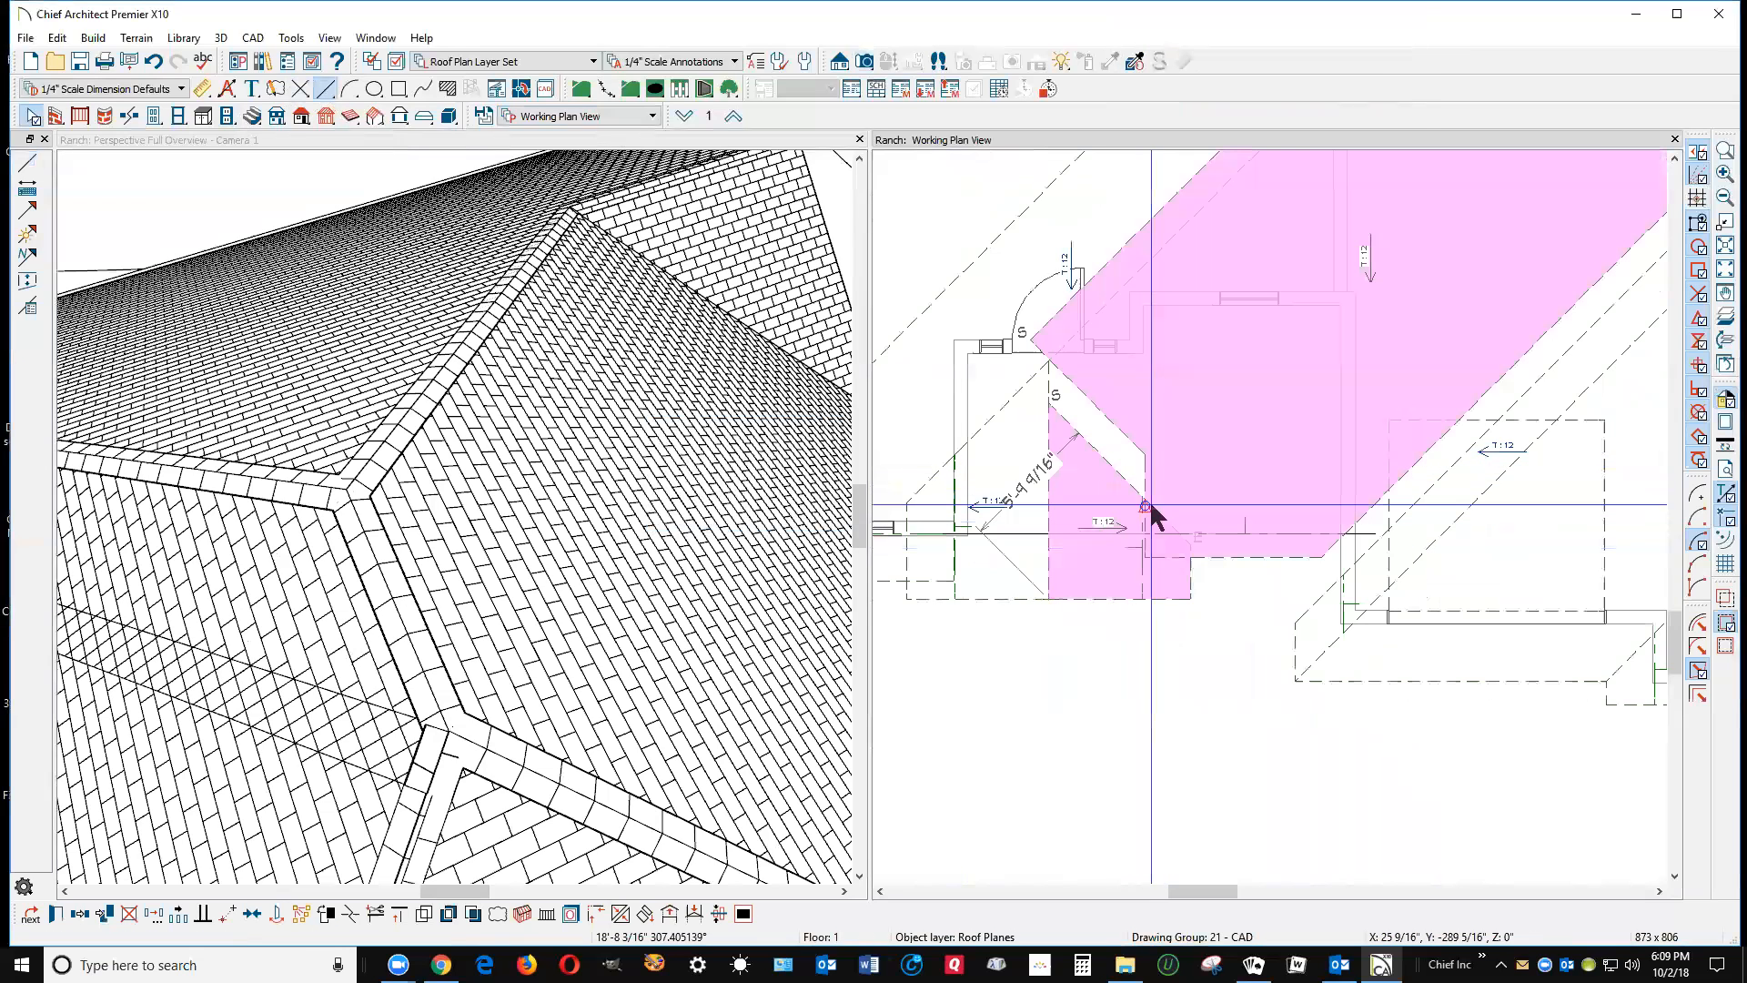
left_click(1119, 426)
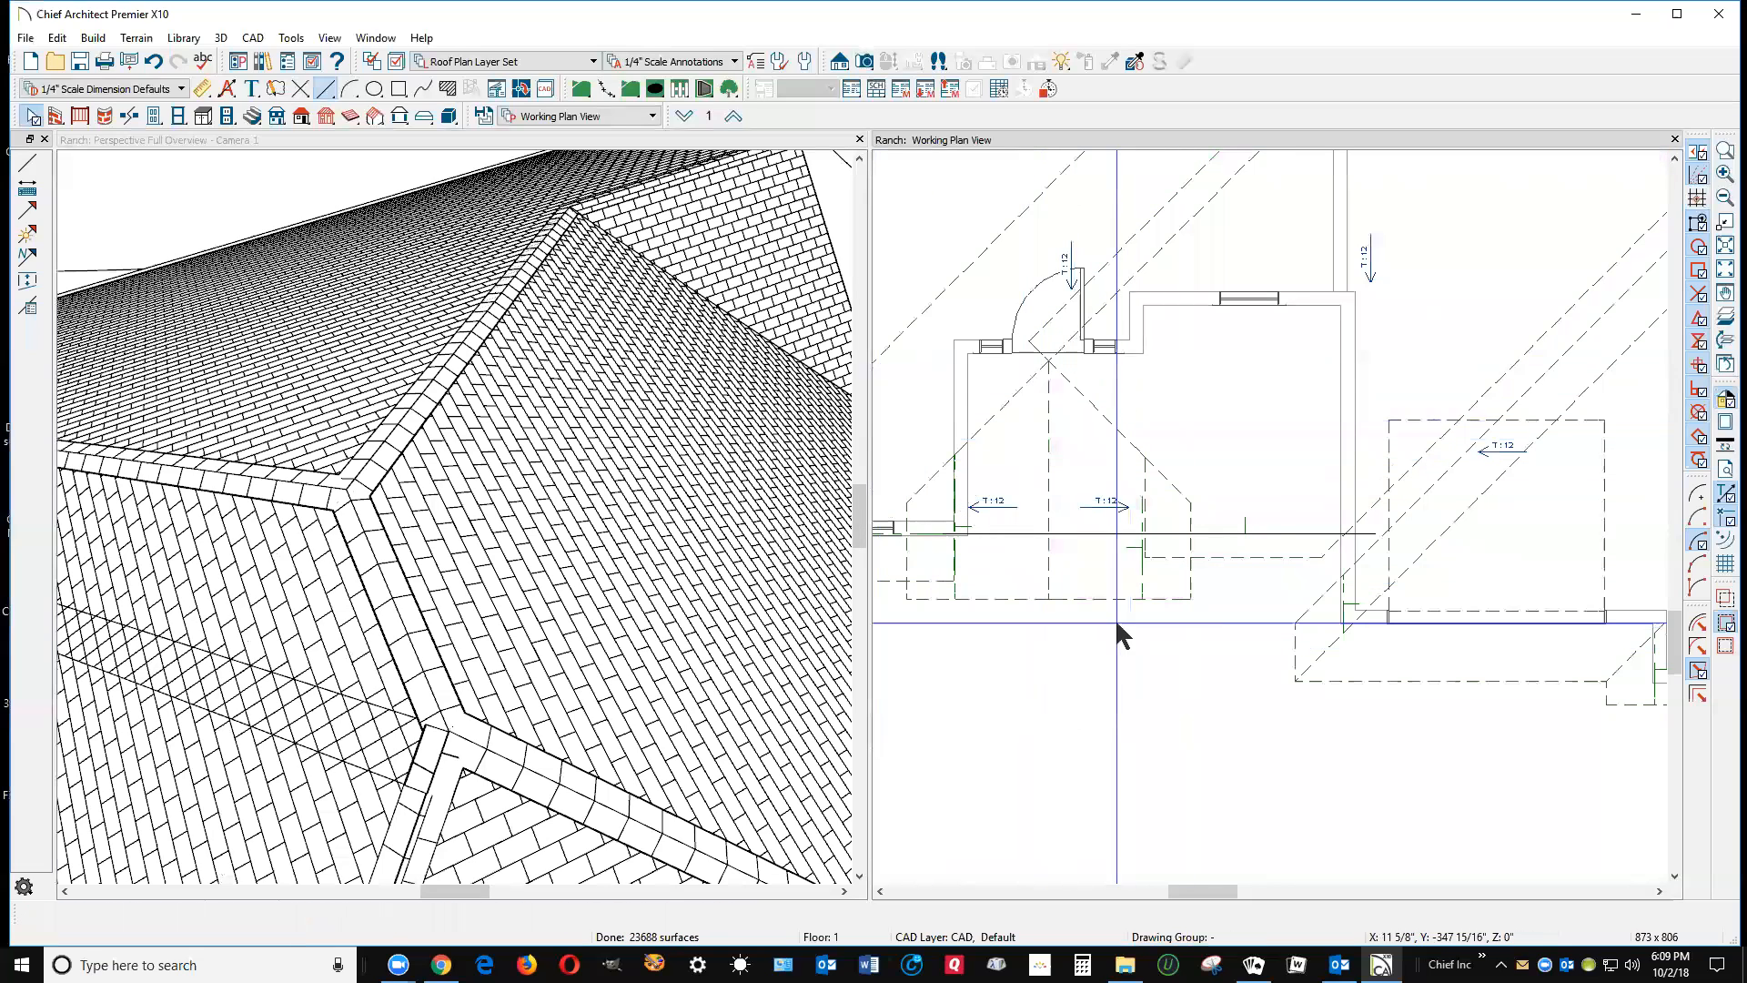
Step: Join the narrow west-facing roof plane beside the entry room with the shifted front plane along their diagonal edges
right_click(1447, 468)
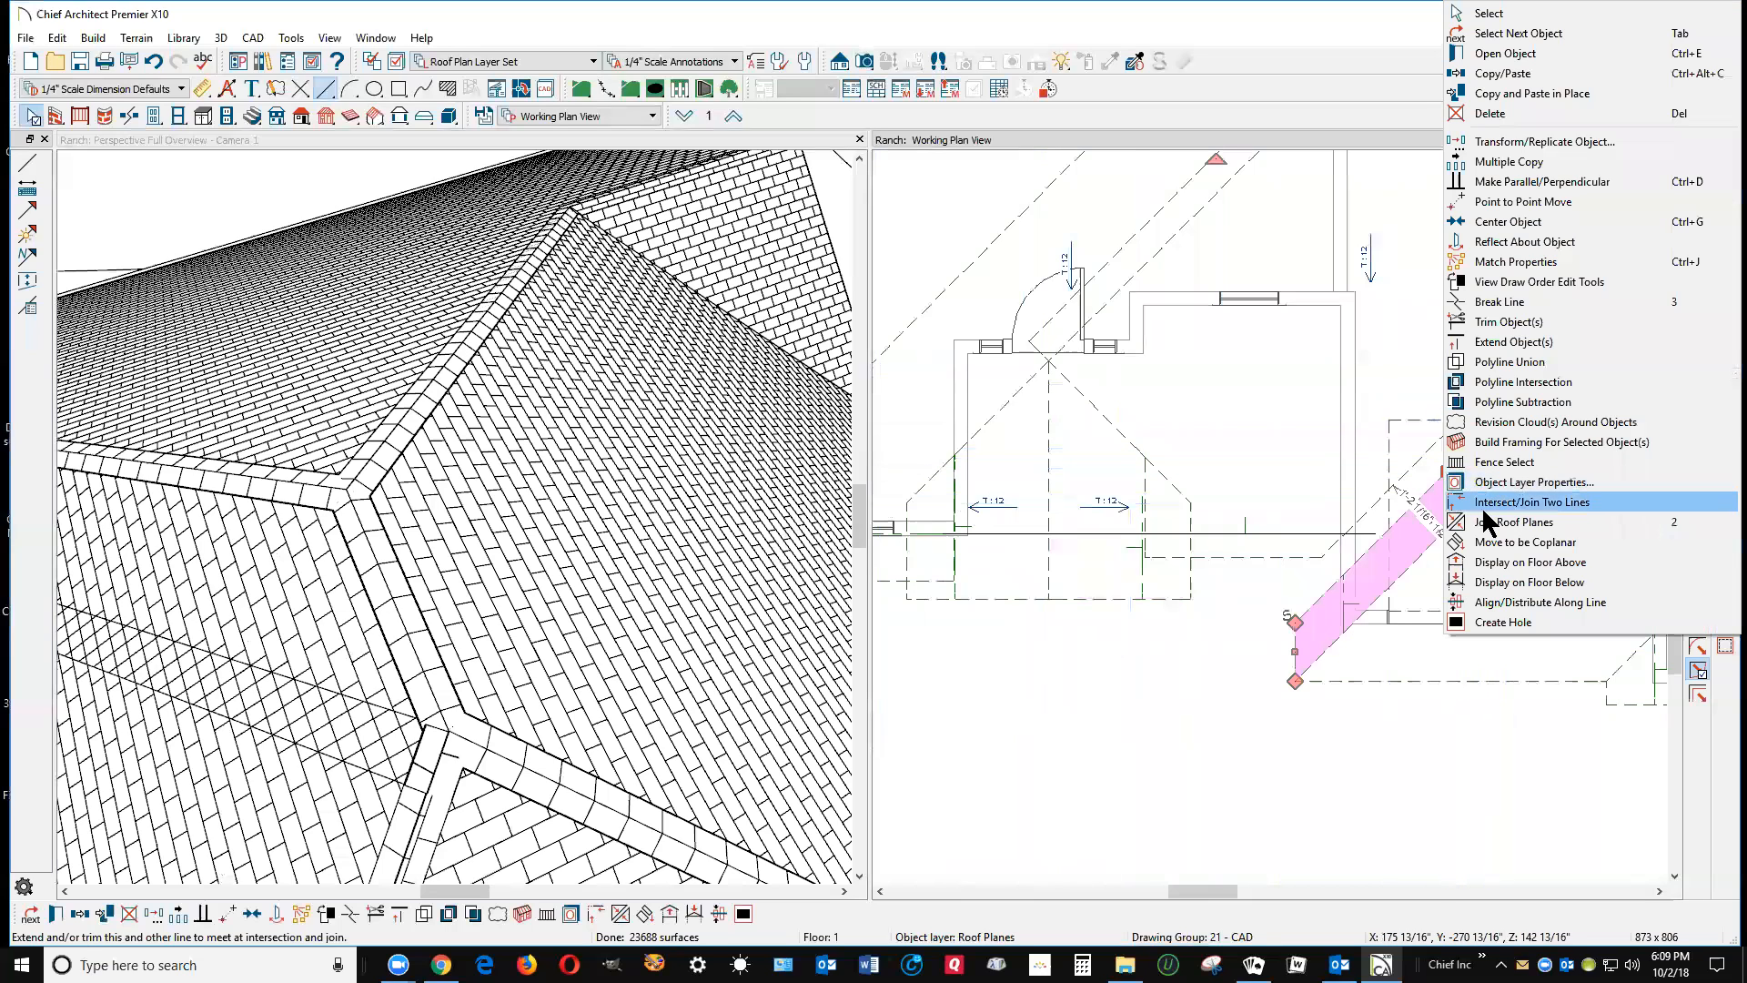
left_click(1456, 497)
left_click_drag(1440, 492, 1419, 462)
key("Escape")
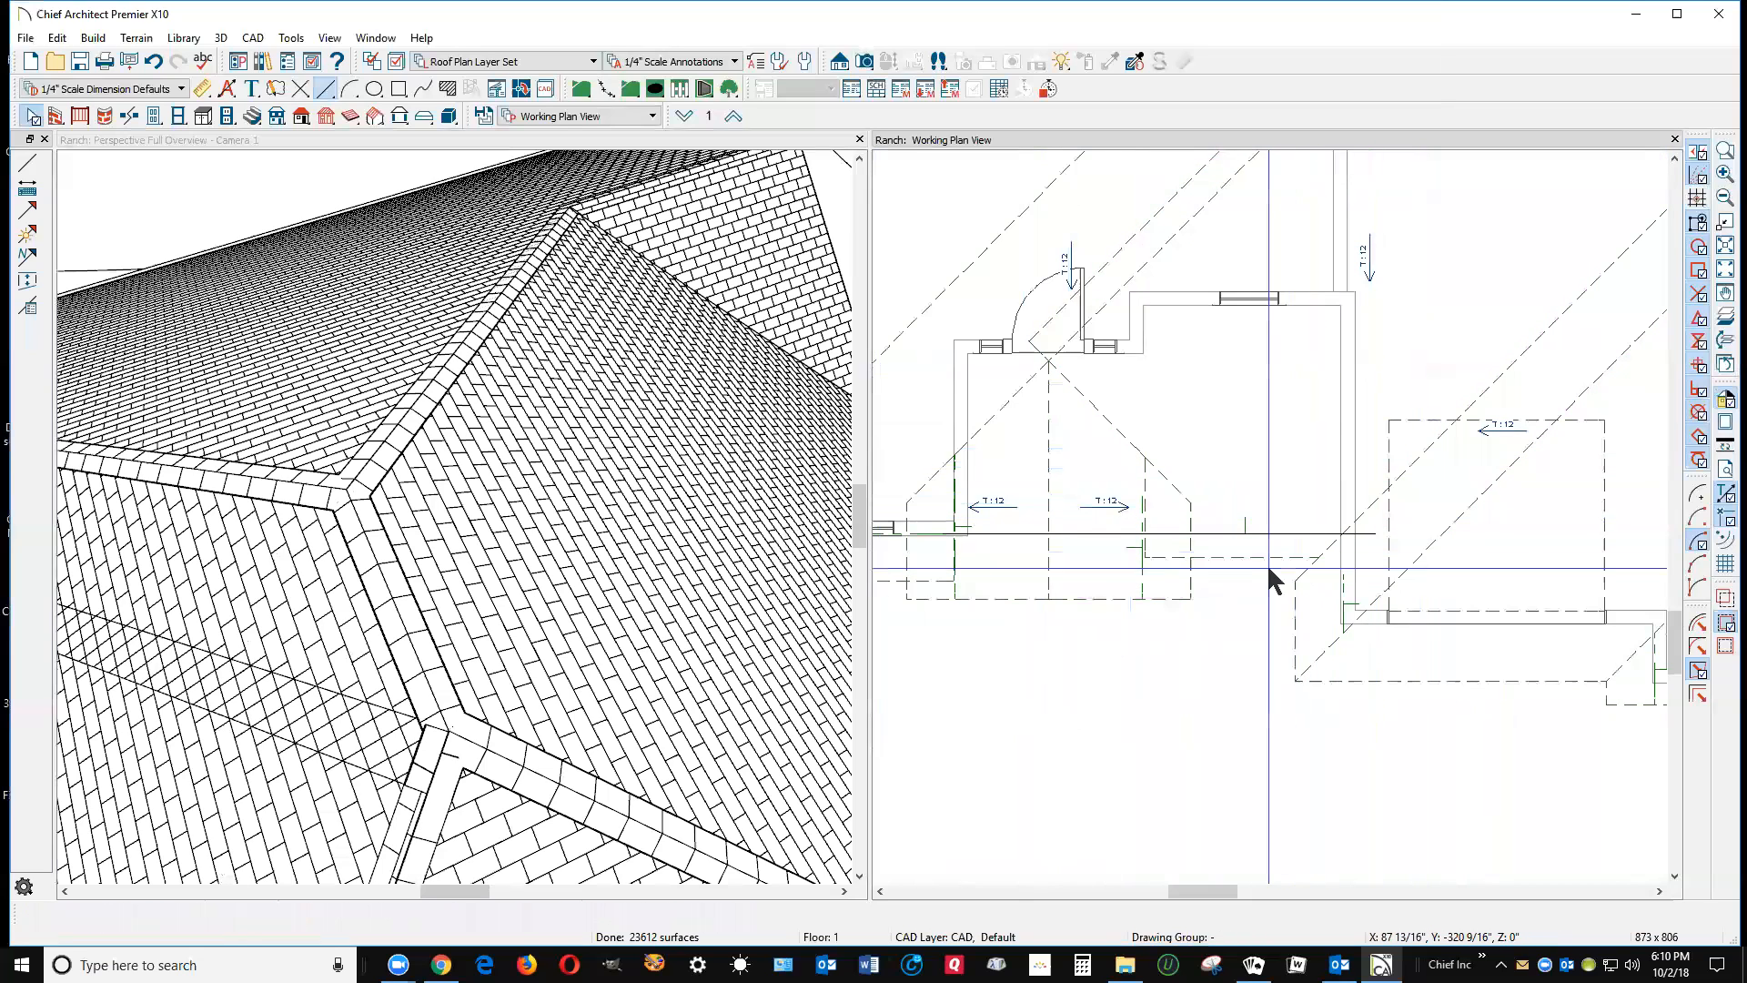
Step: Join the shifted front plane with the large east-facing roof plane along the diagonal running from the main ridge end
scroll(1267, 565, "down", 2)
scroll(1279, 578, "down", 1)
scroll(1392, 373, "down", 2)
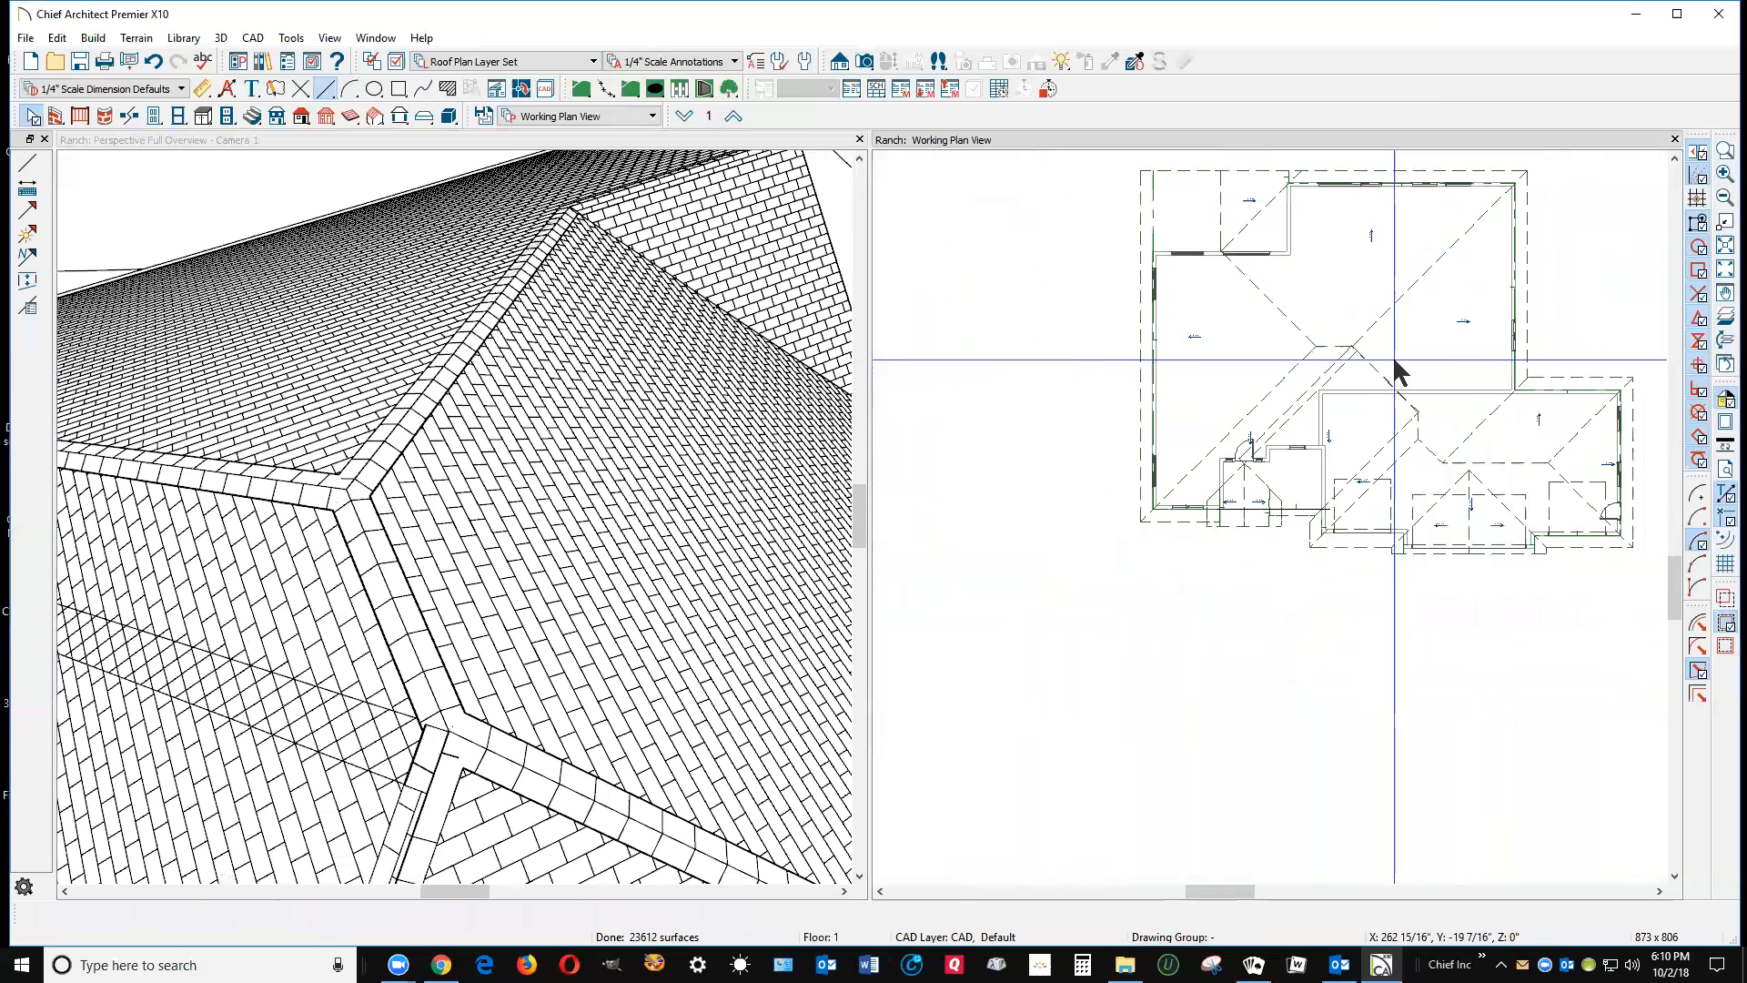
scroll(1379, 391, "up", 3)
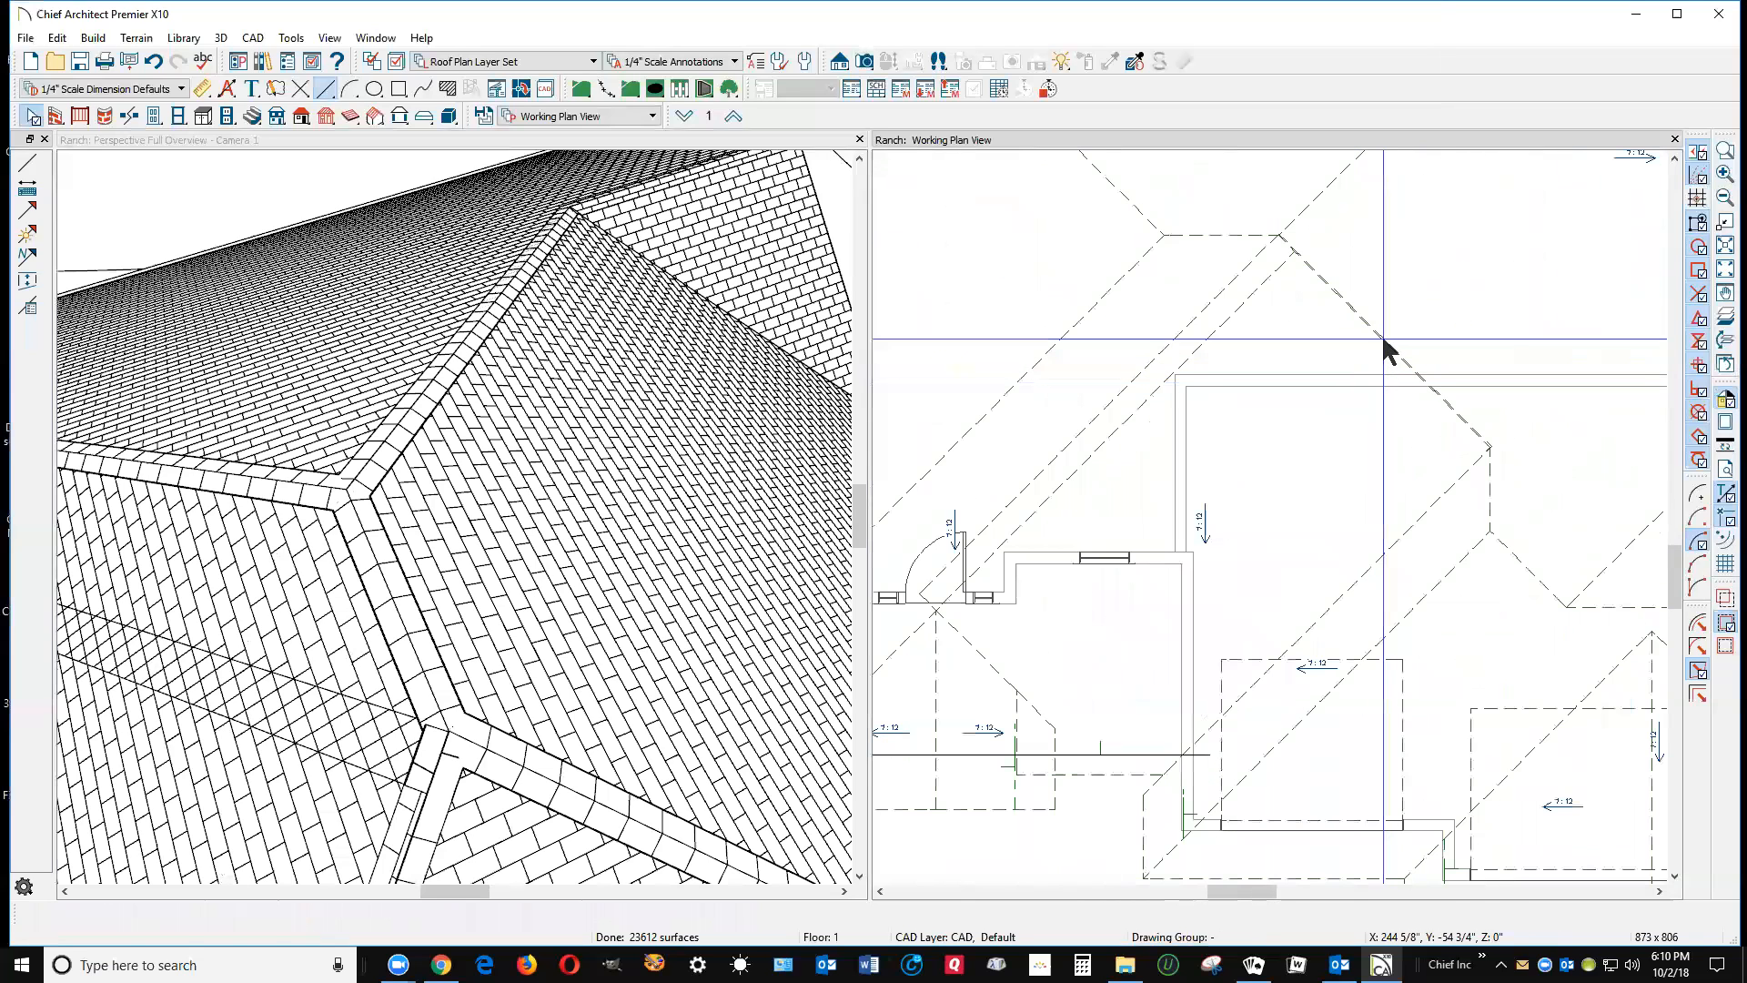
right_click(1384, 345)
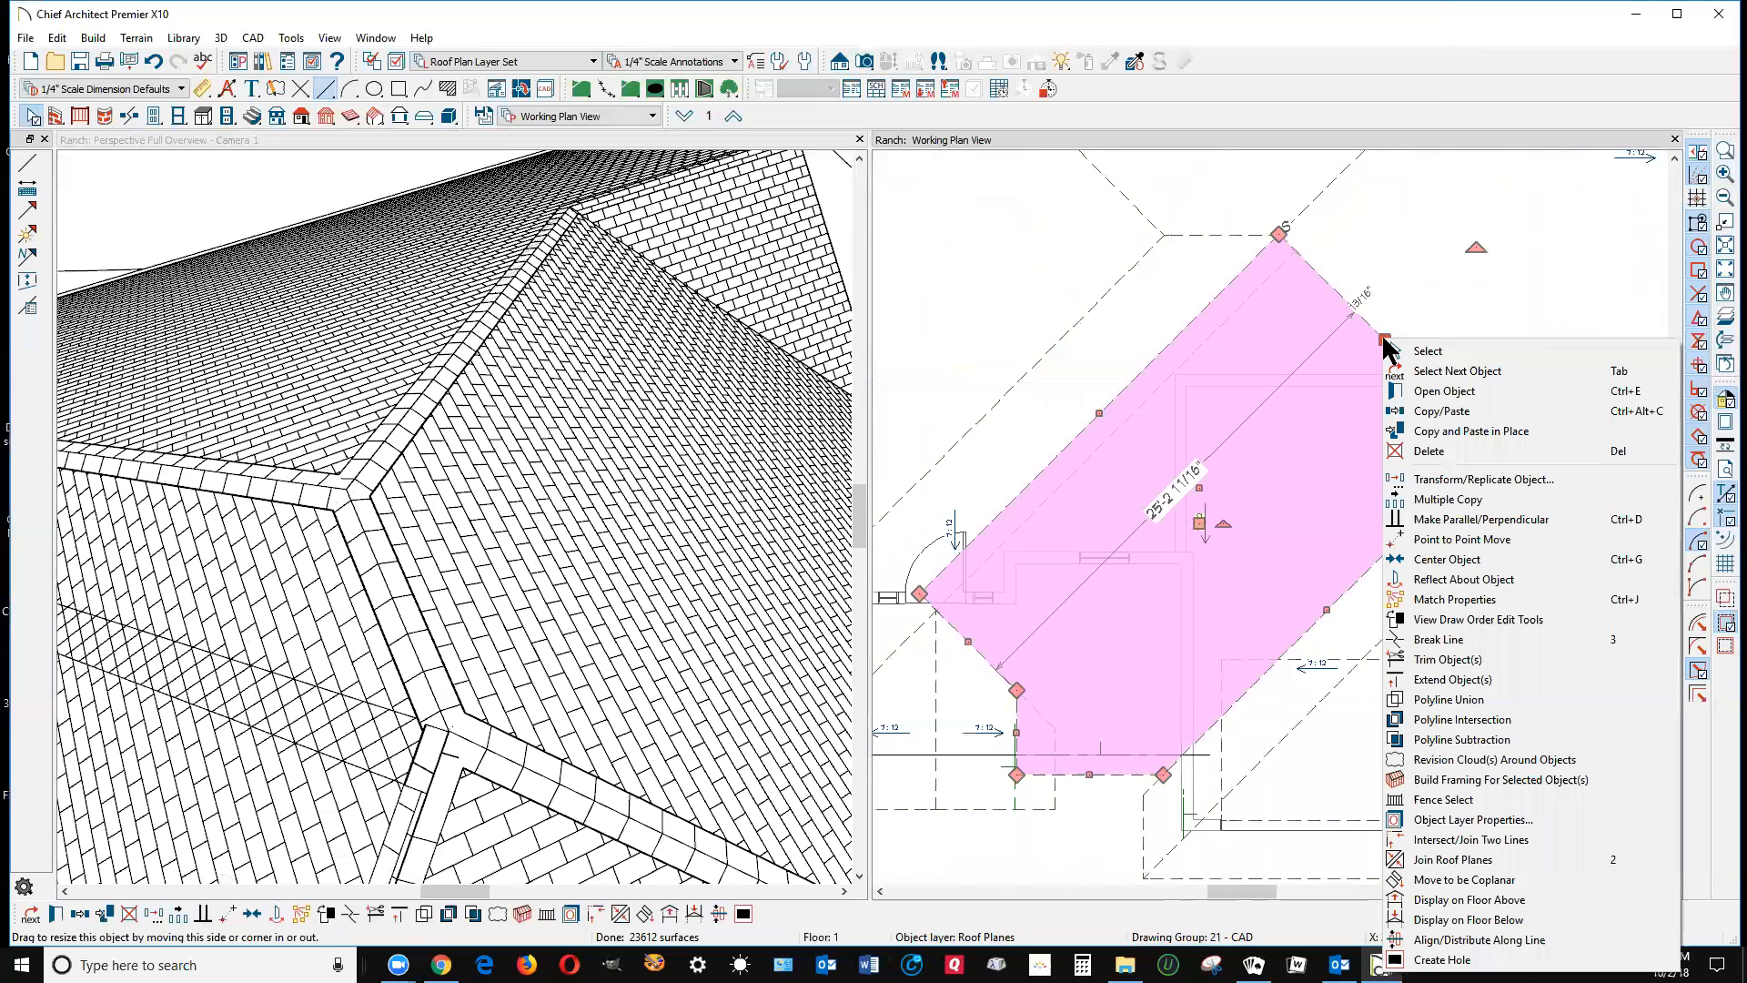
left_click(1479, 860)
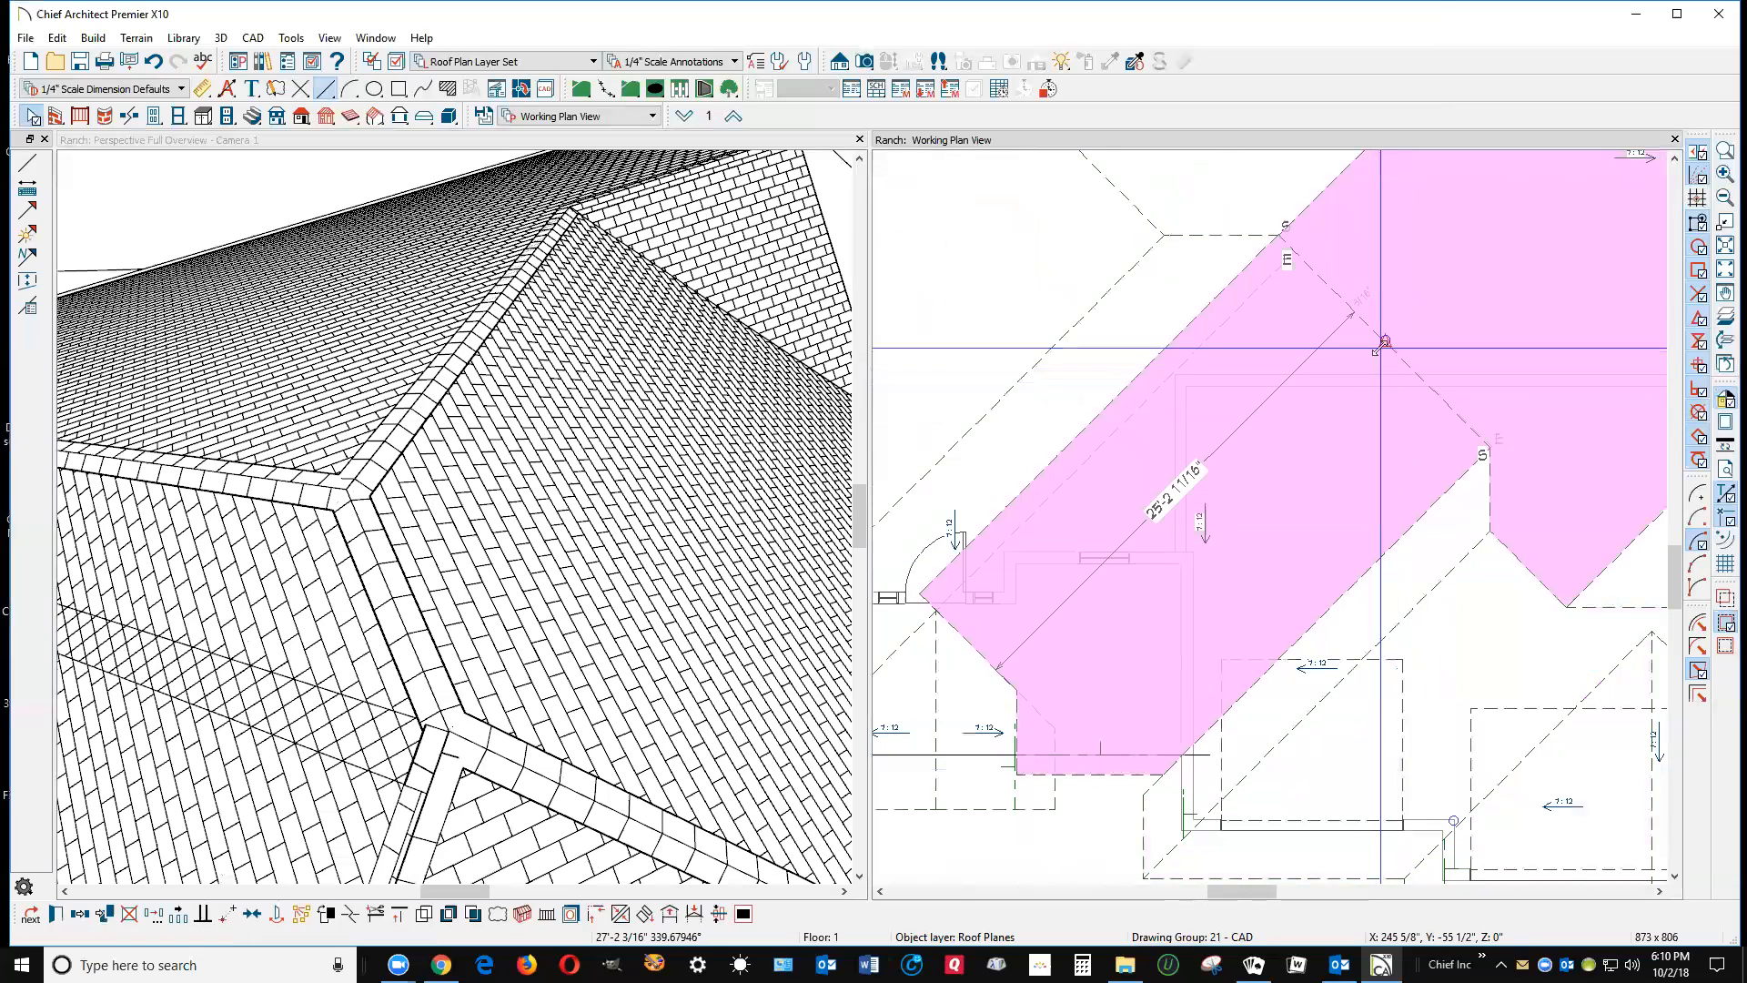
left_click(1383, 347)
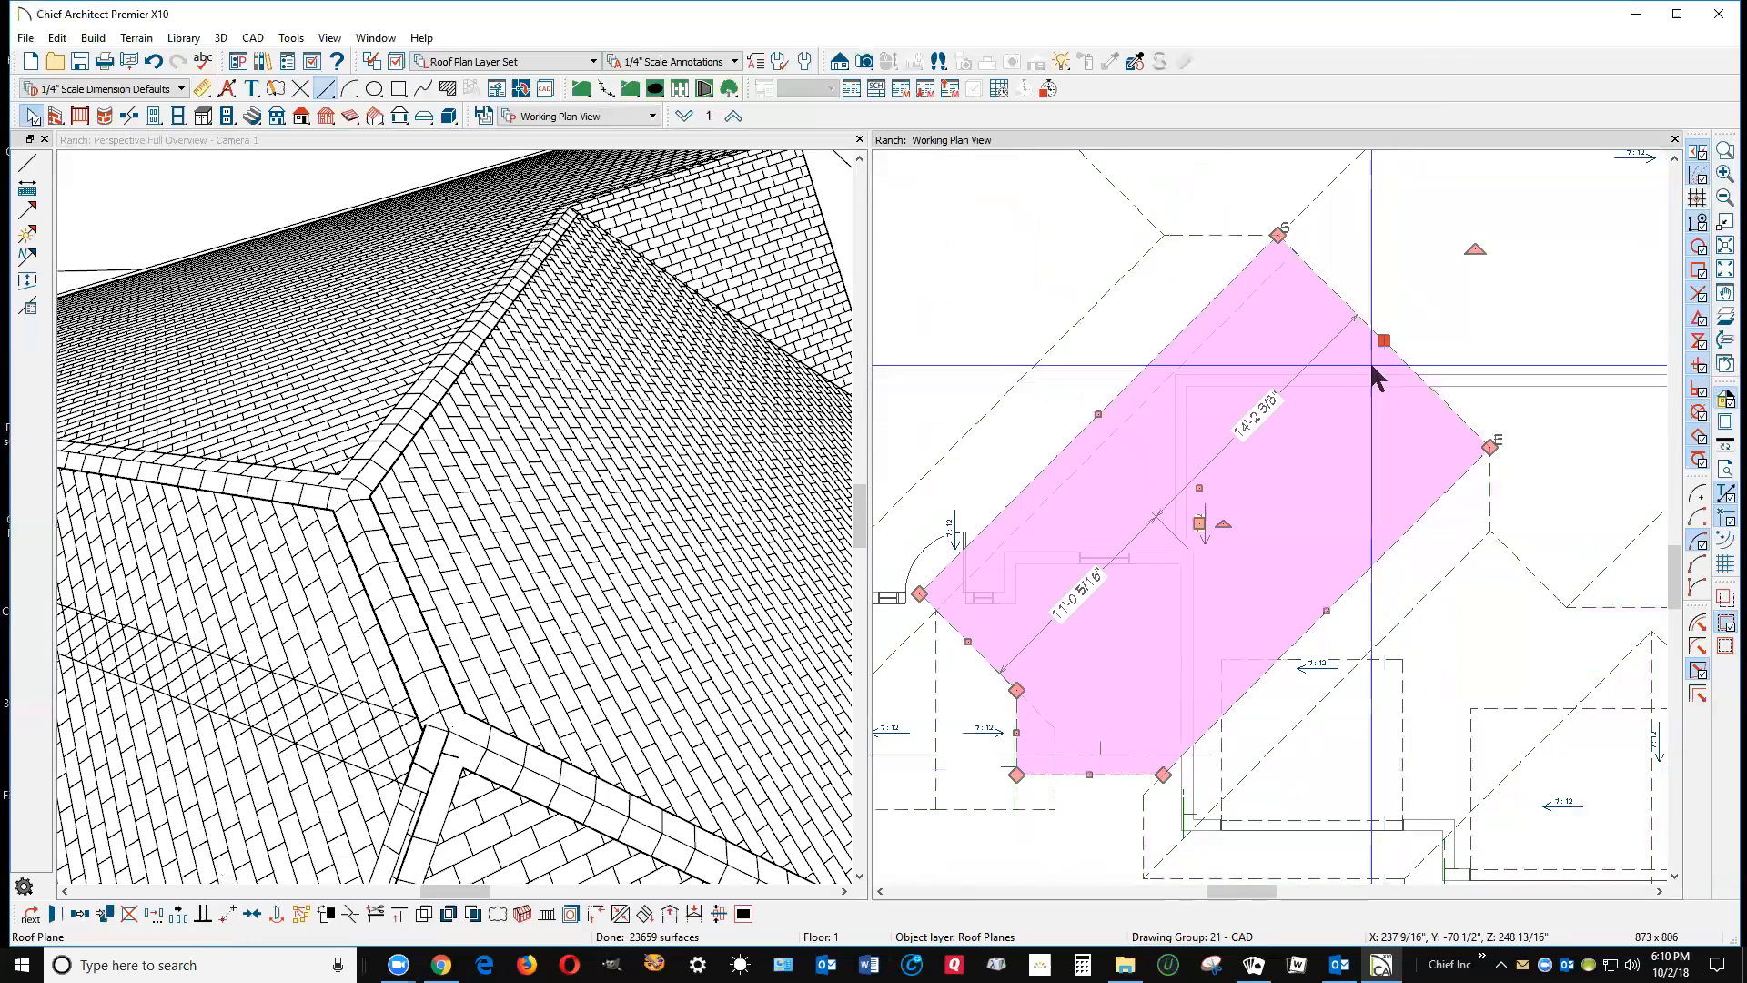
key("Escape")
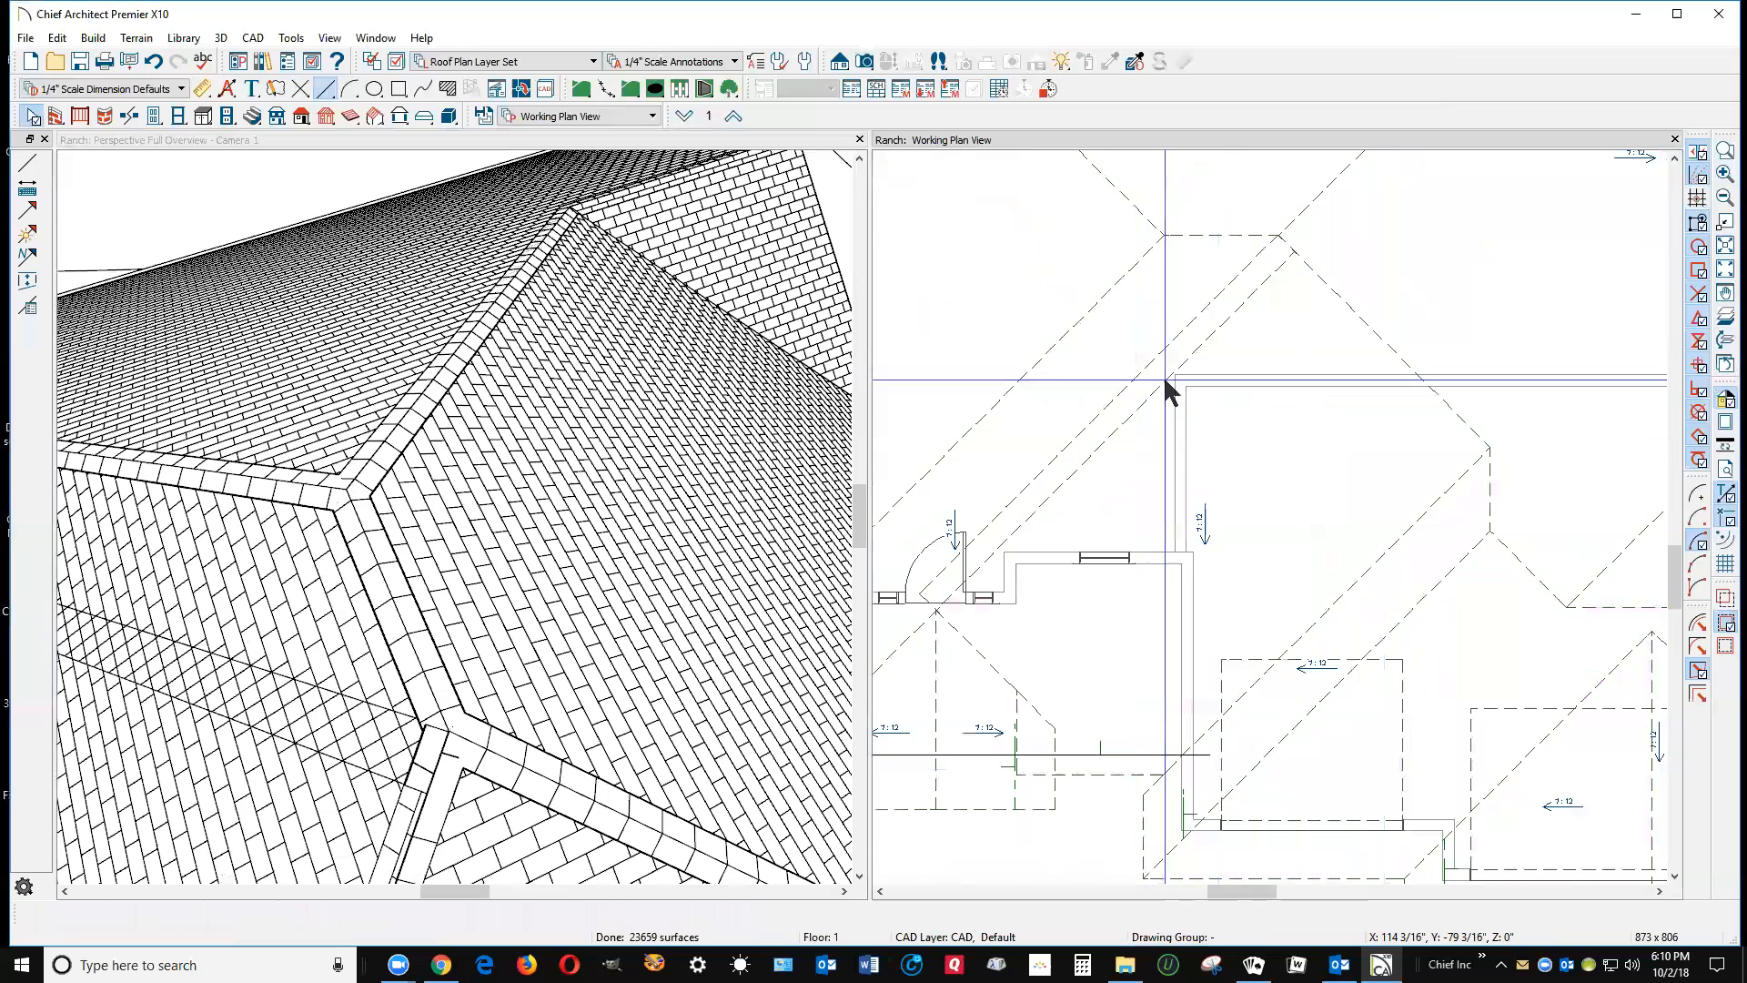
Step: Try to join the shifted front plane to the front plane west of it, and pull its diagonal edge onto that plane's edge
left_click(1149, 387)
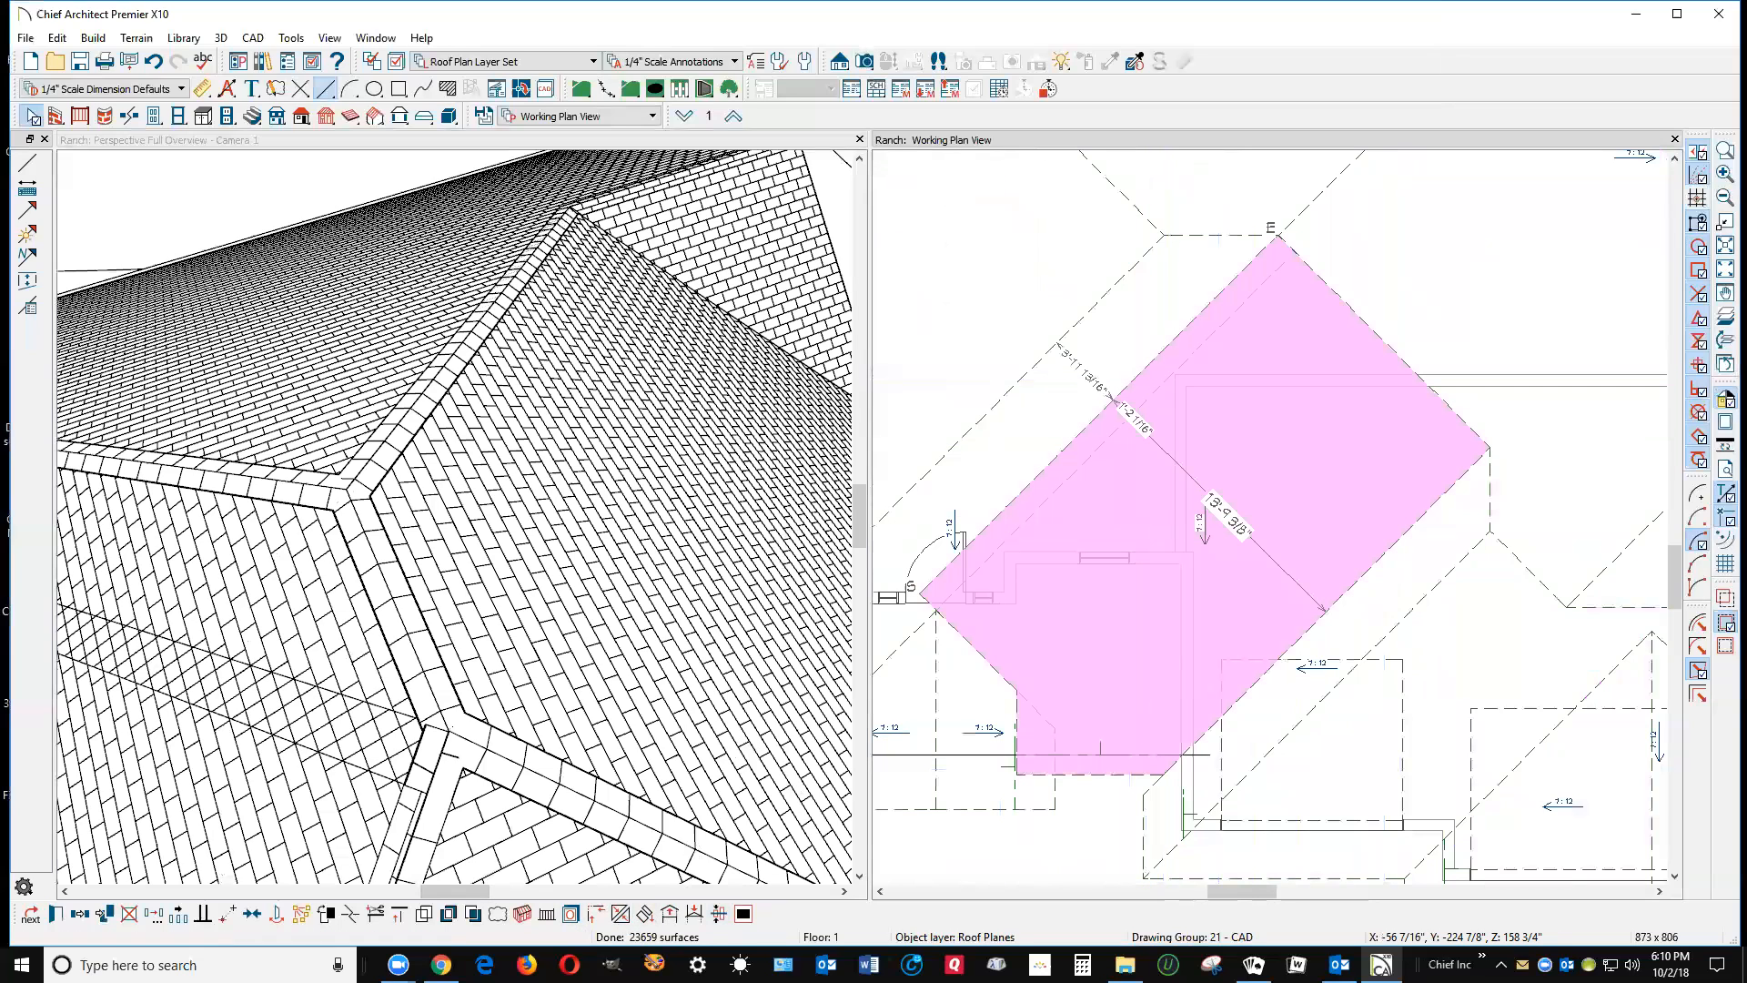
left_click(1081, 471)
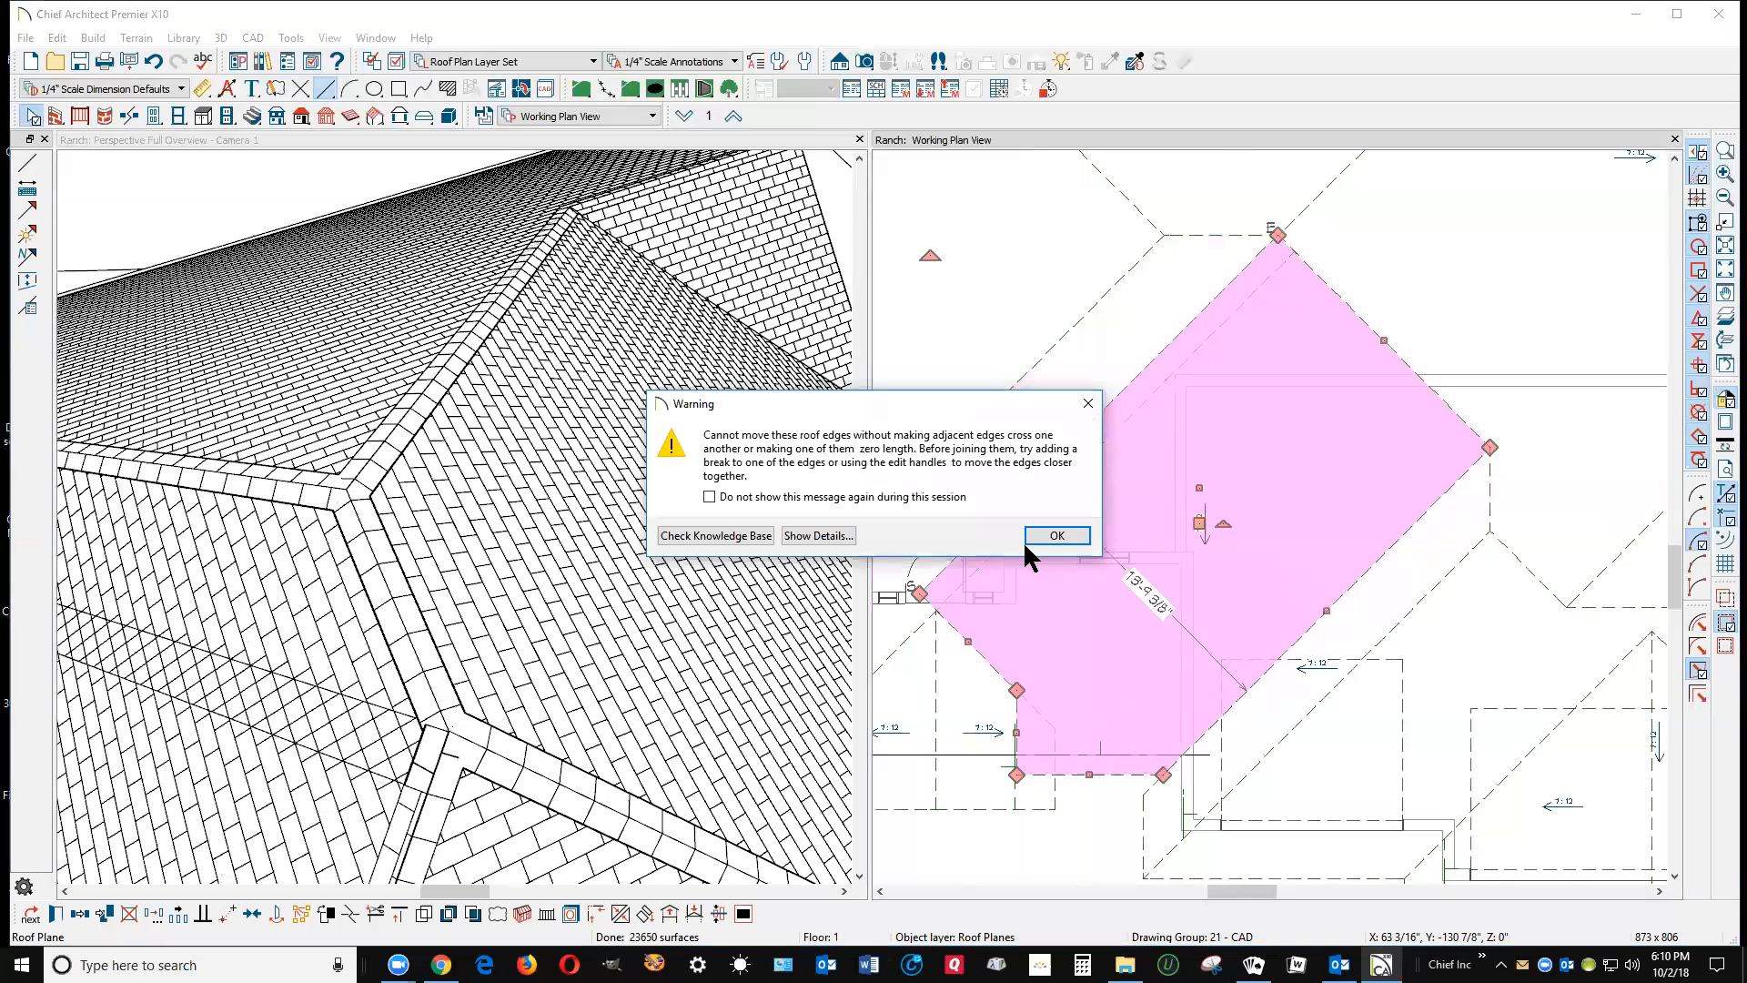
left_click(1056, 535)
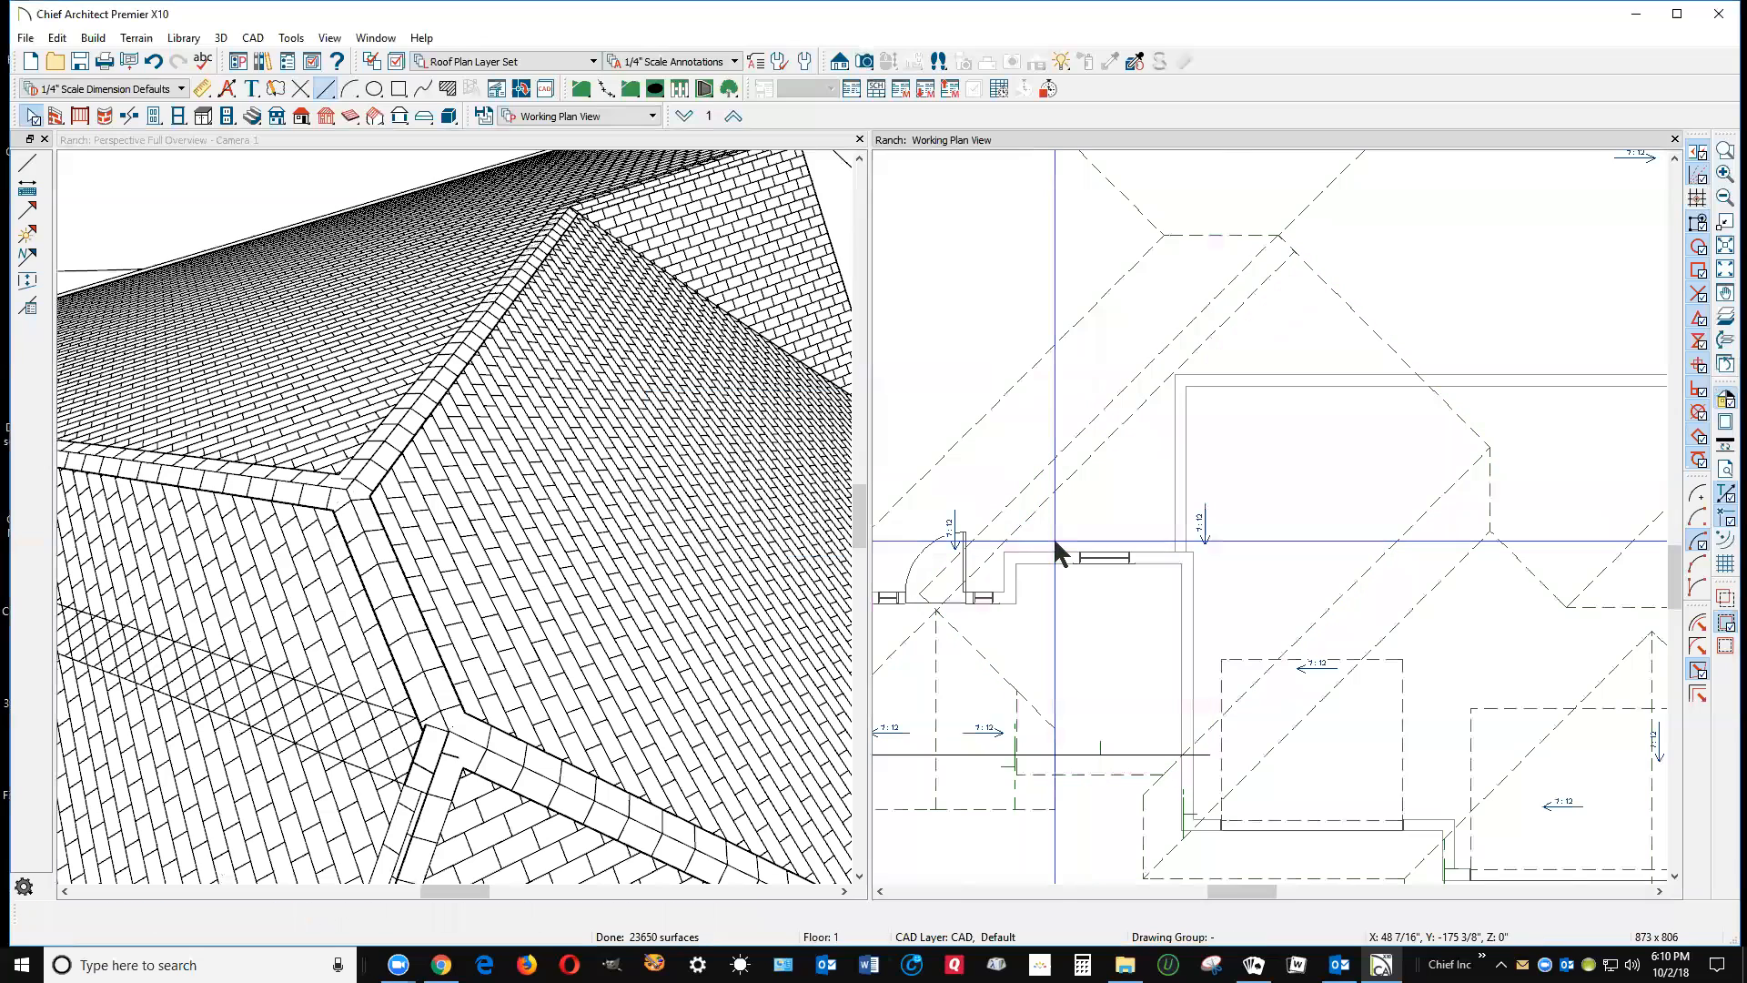
left_click(1091, 424)
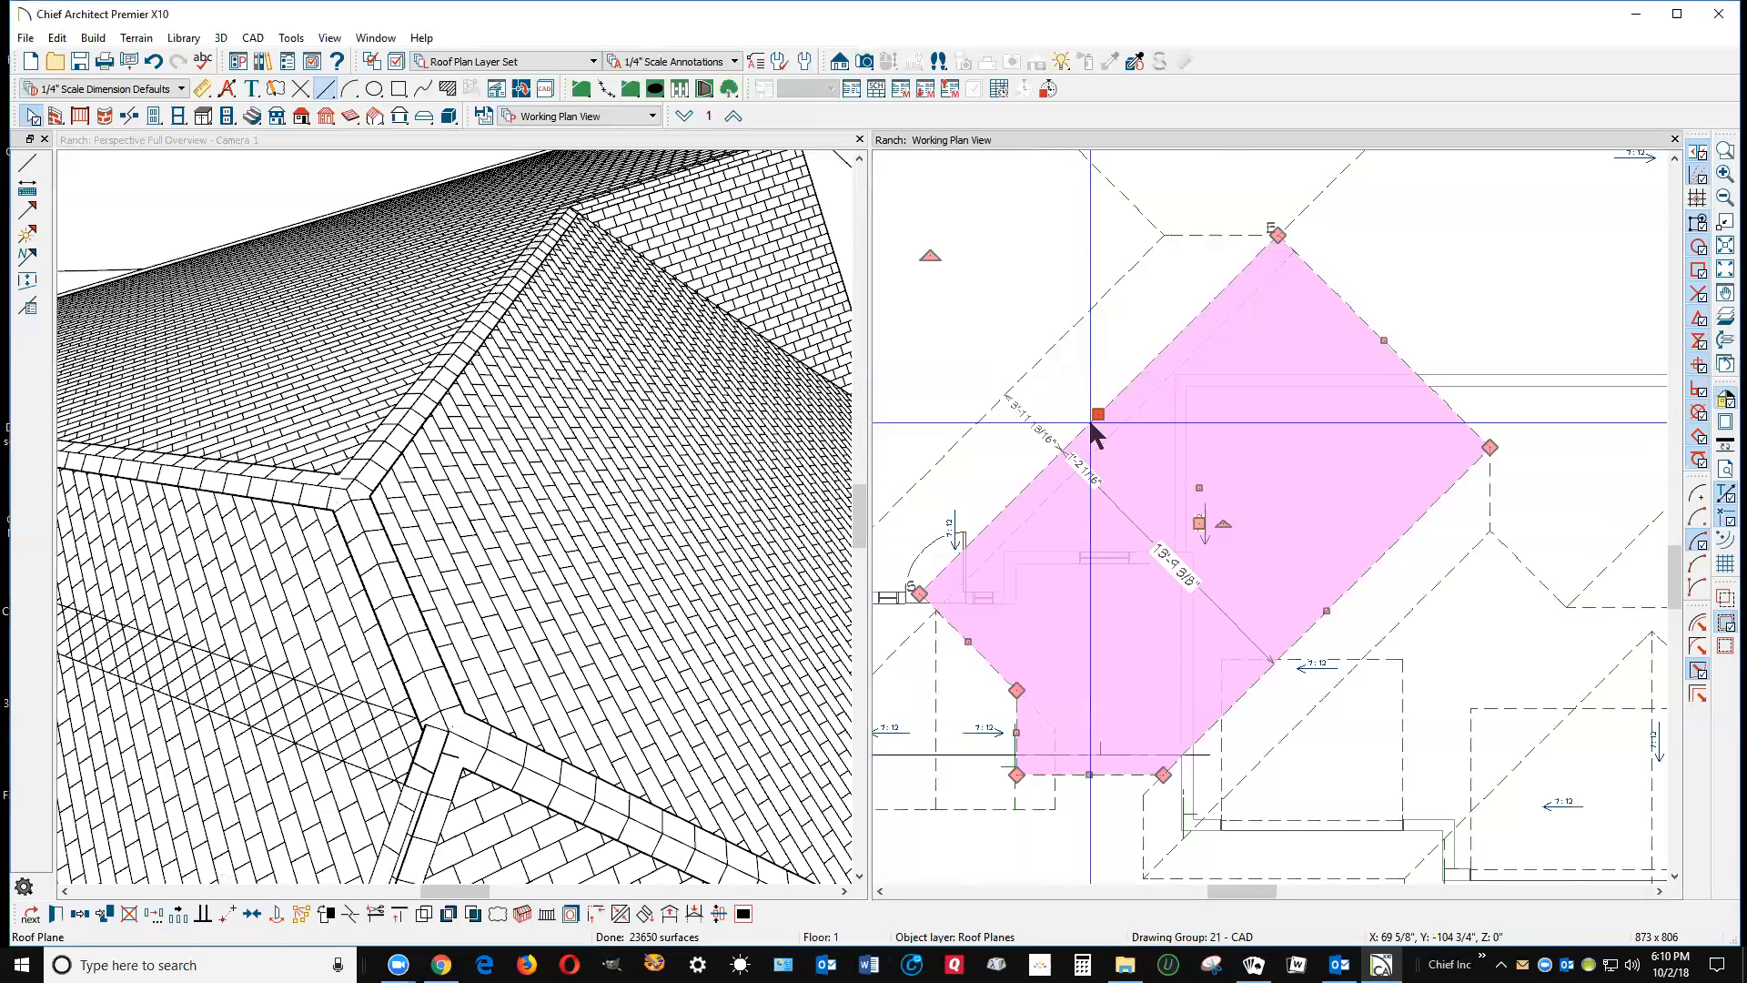
left_click_drag(1091, 412, 1105, 440)
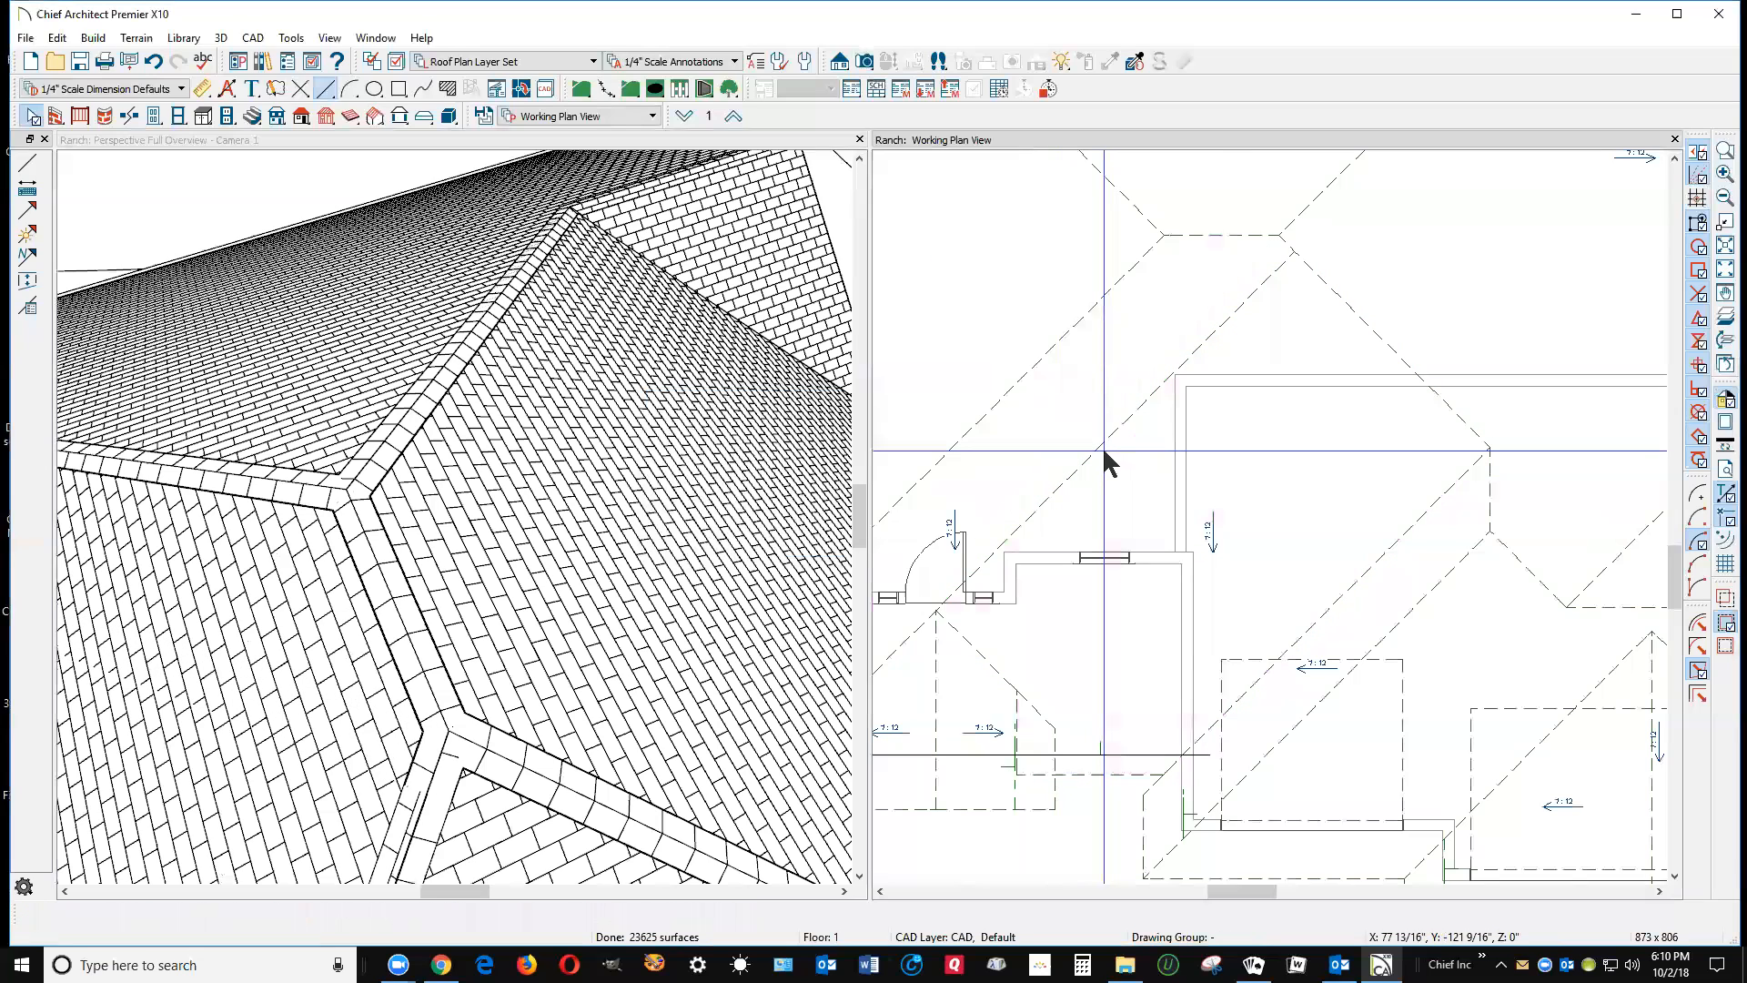
Step: Check the eaves of both front roof planes against the CAD line and delete the plane east of the entry gable
scroll(1396, 455, "down", 3)
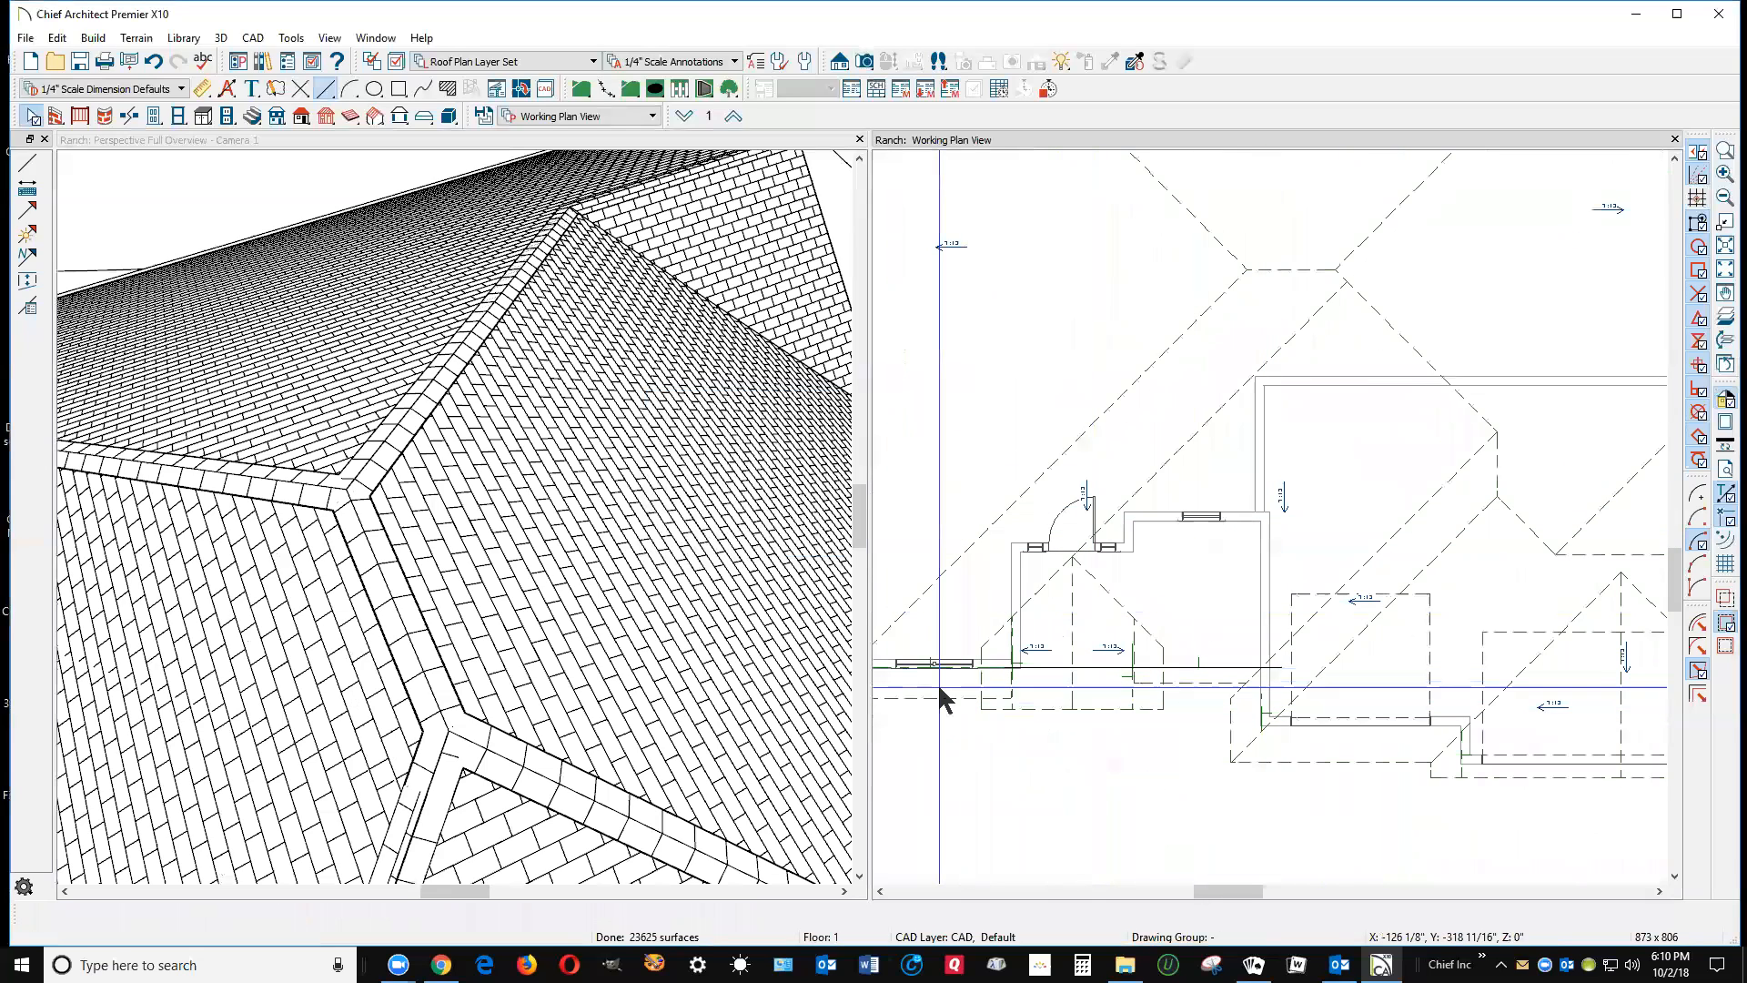
left_click(1205, 687)
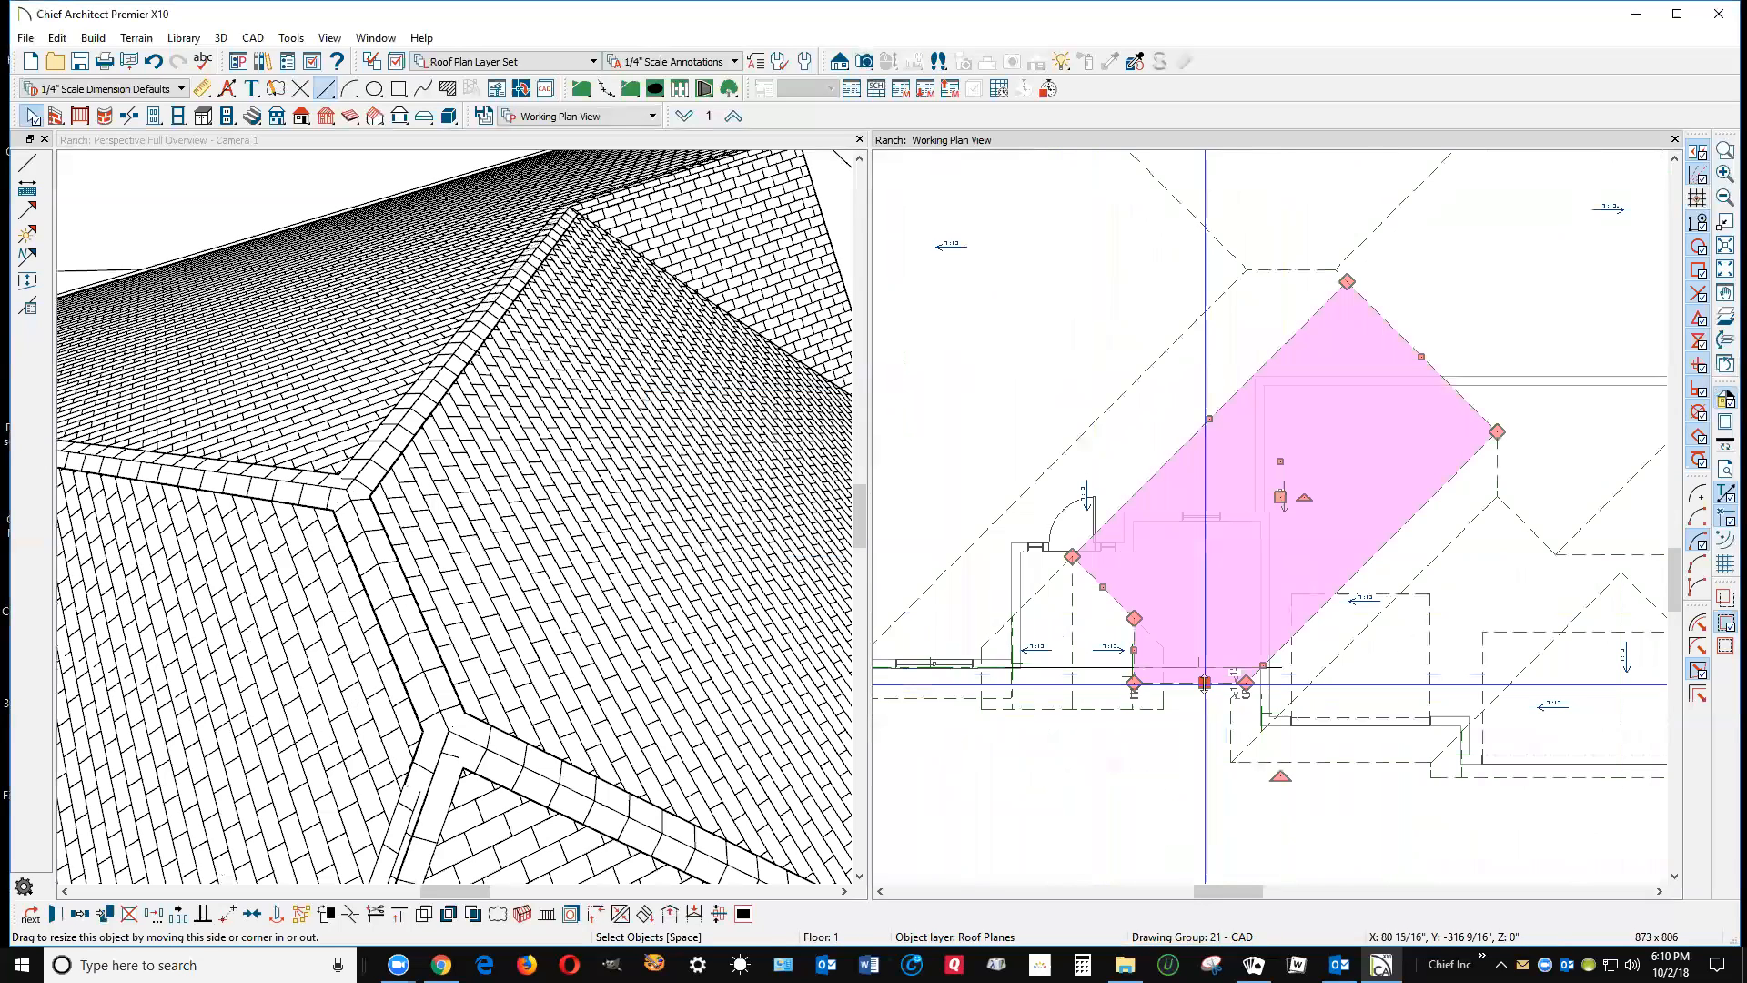
left_click_drag(1206, 684, 913, 698)
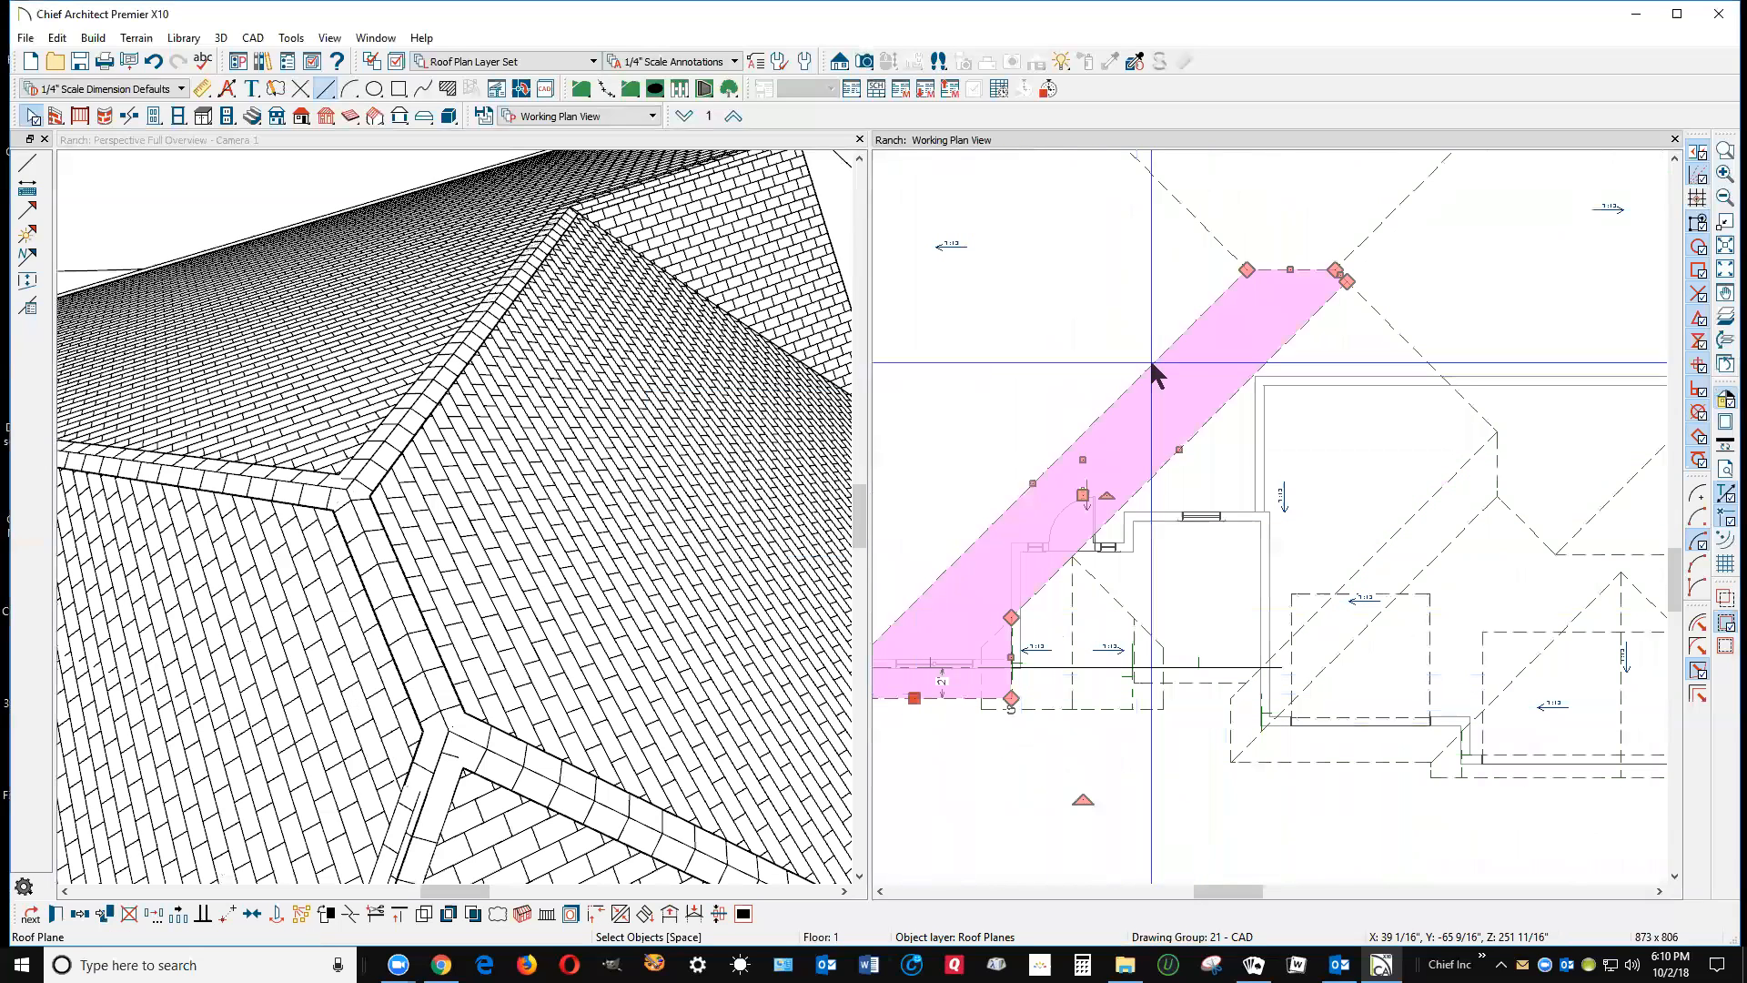
key("ctrl+z")
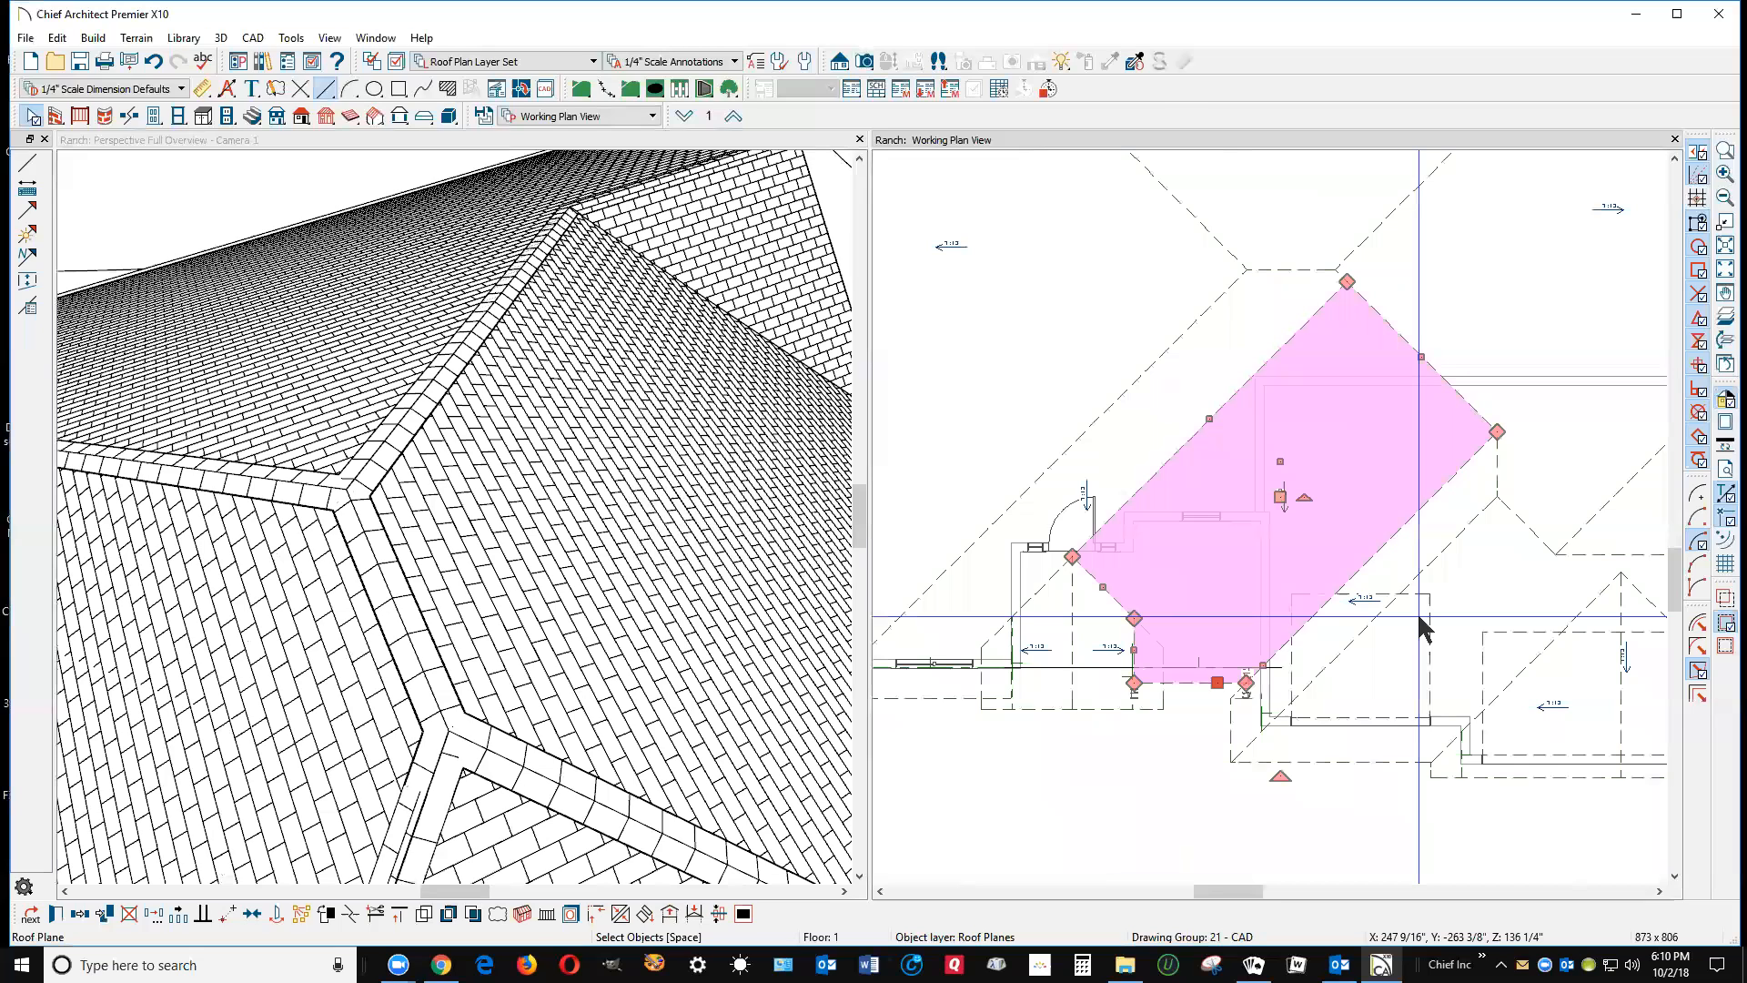
key("Delete")
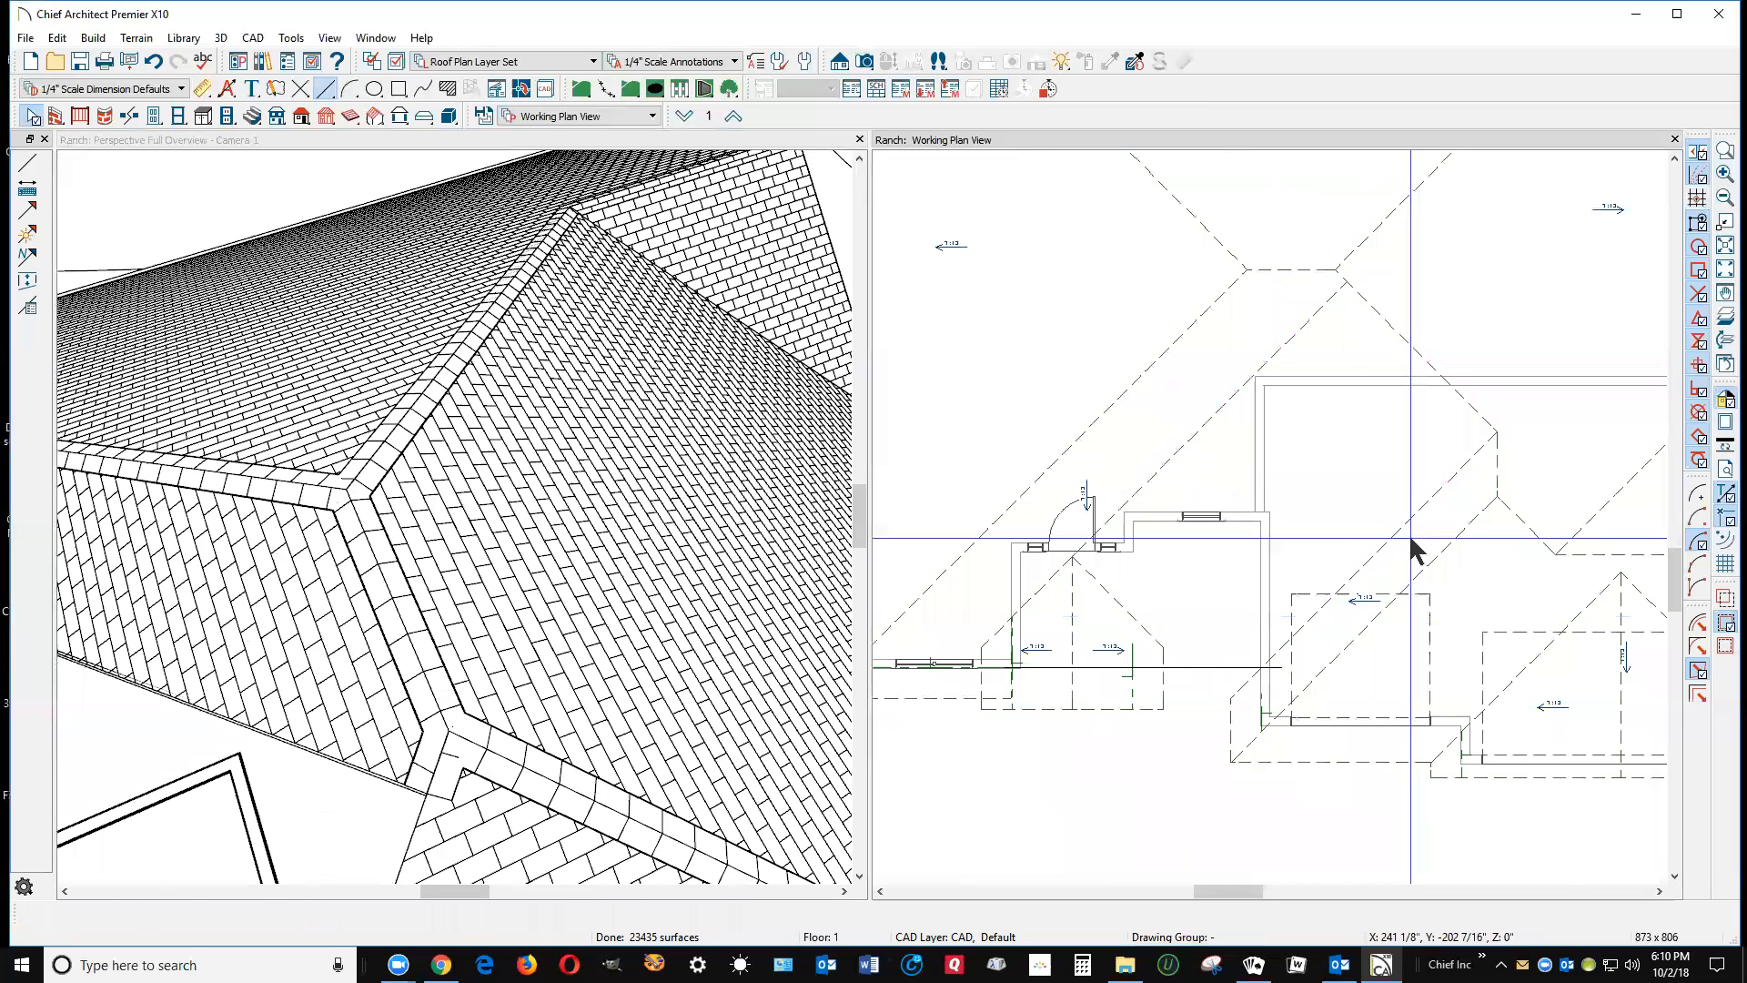
Step: Break the remaining front plane's diagonal edge at the gable's peak and extend its upper part over the deleted plane's area
left_click(1208, 427)
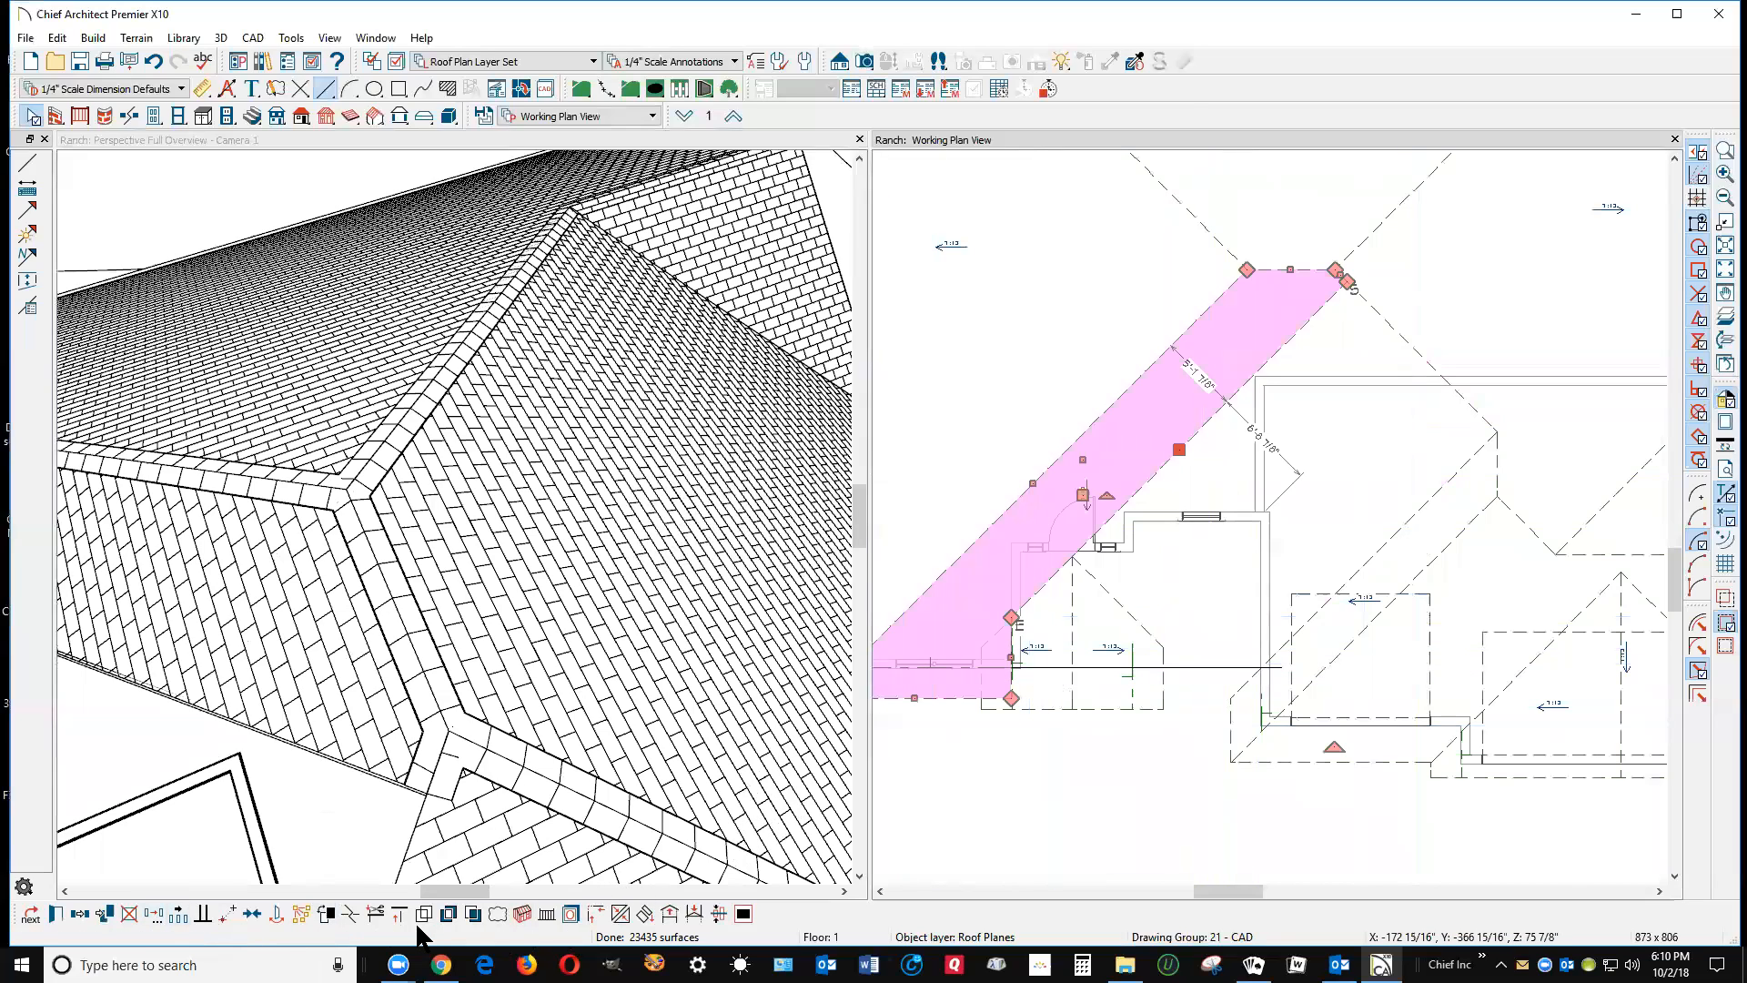
left_click(351, 914)
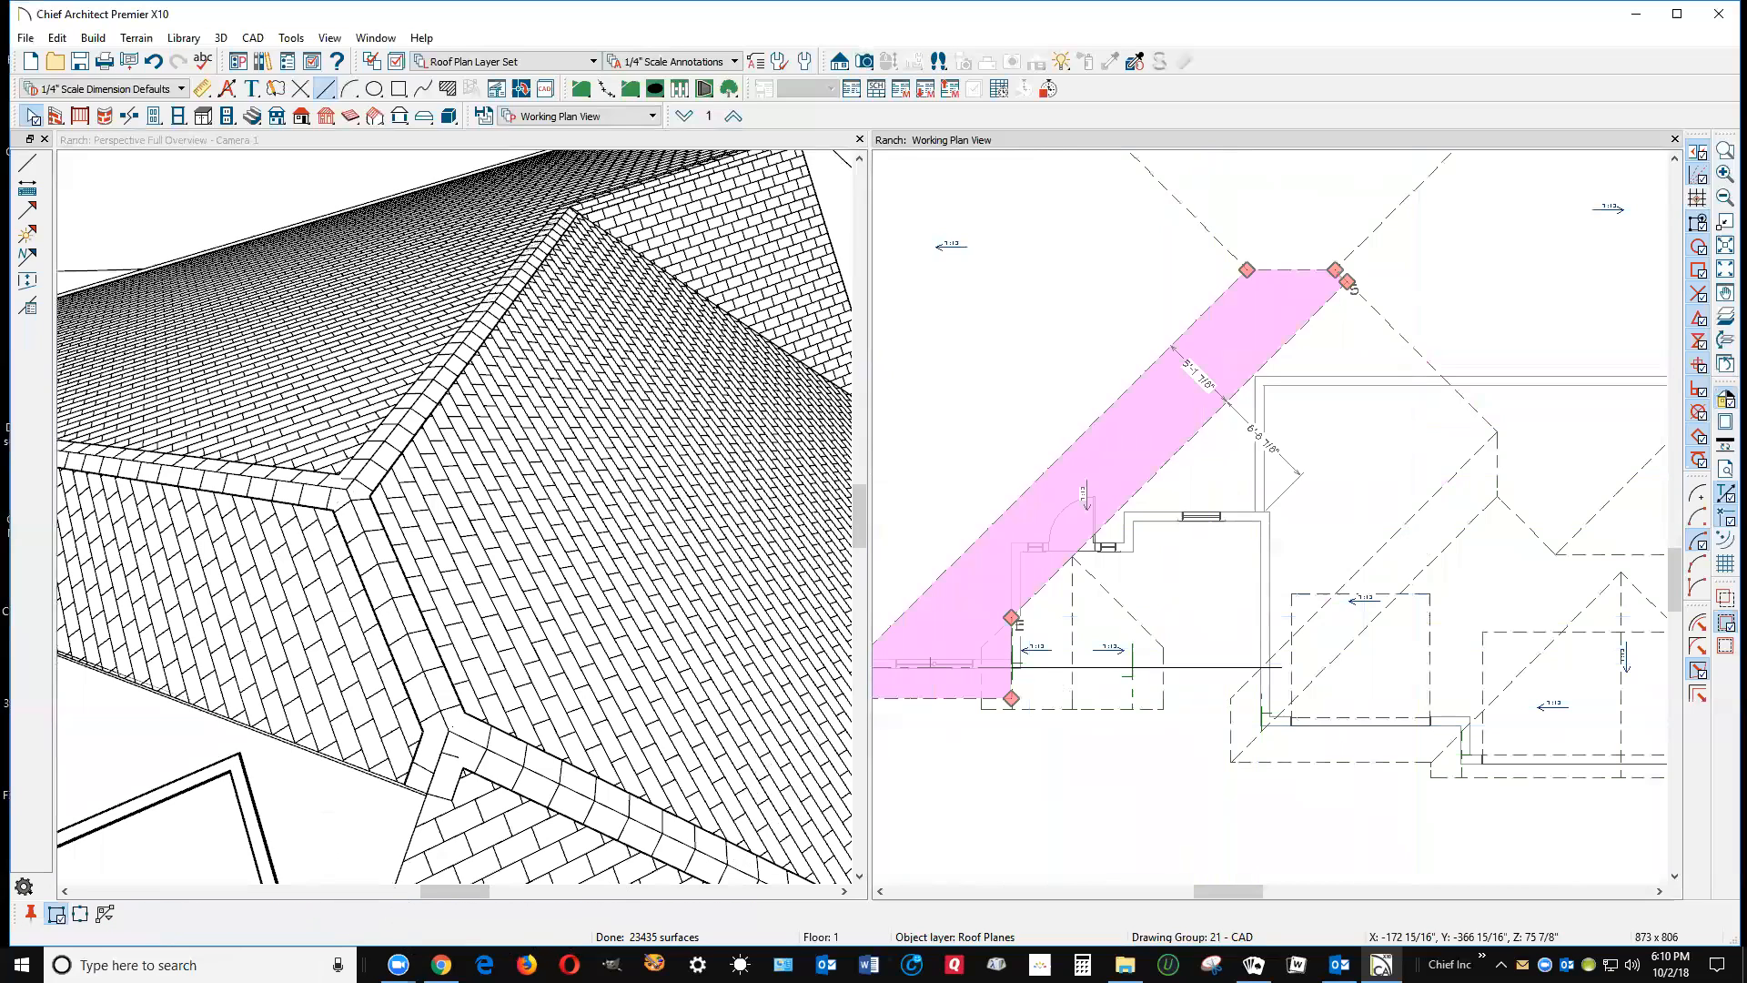
left_click(1075, 562)
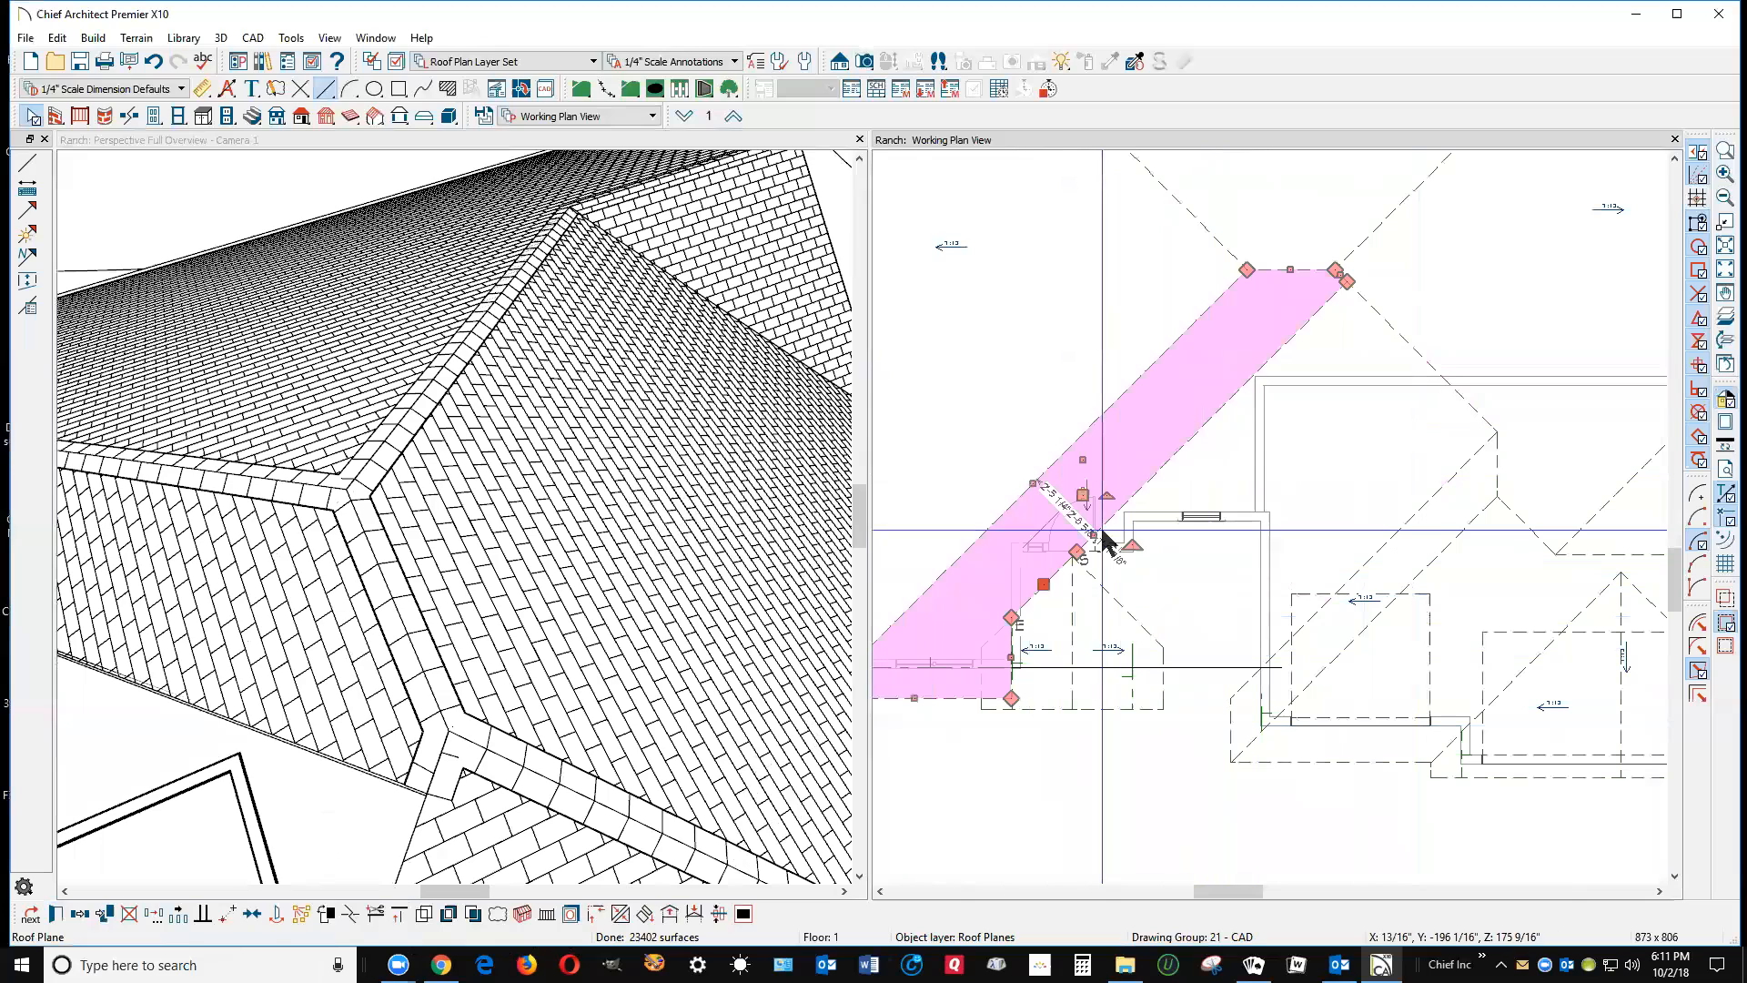
left_click_drag(1093, 535, 1318, 608)
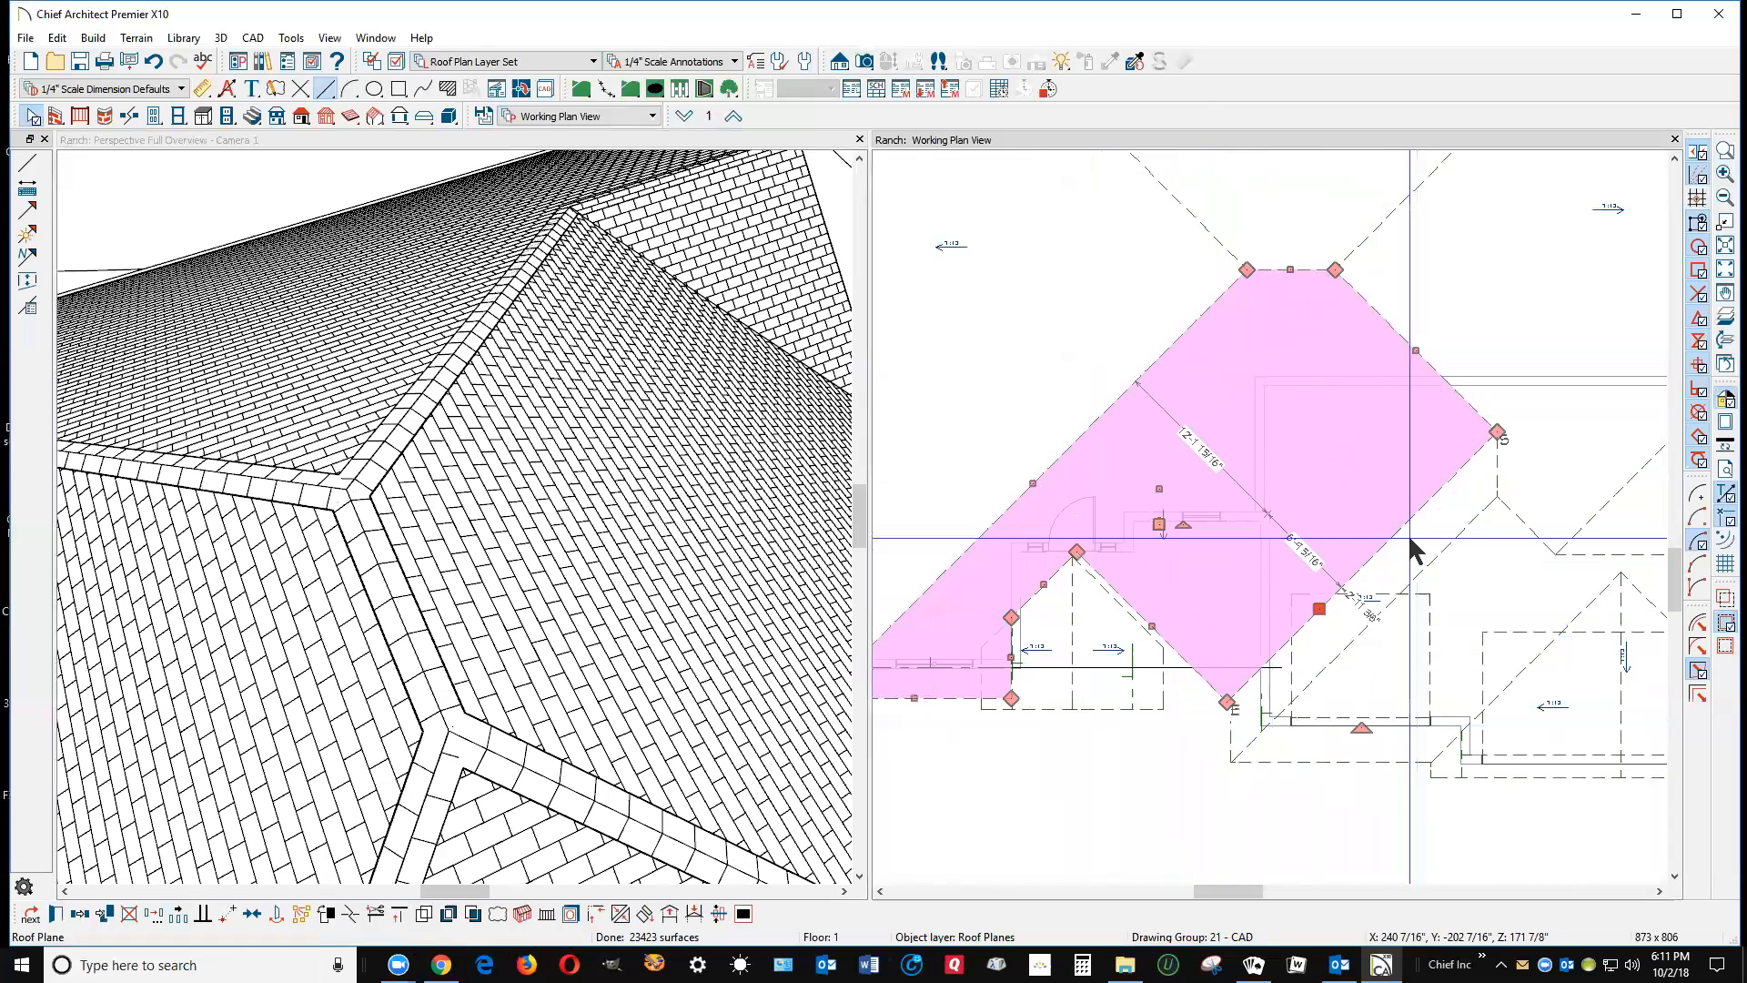
Step: Join the narrow west-facing garage roof plane with the large front roof plane along their shared diagonal edge
right_click(1406, 521)
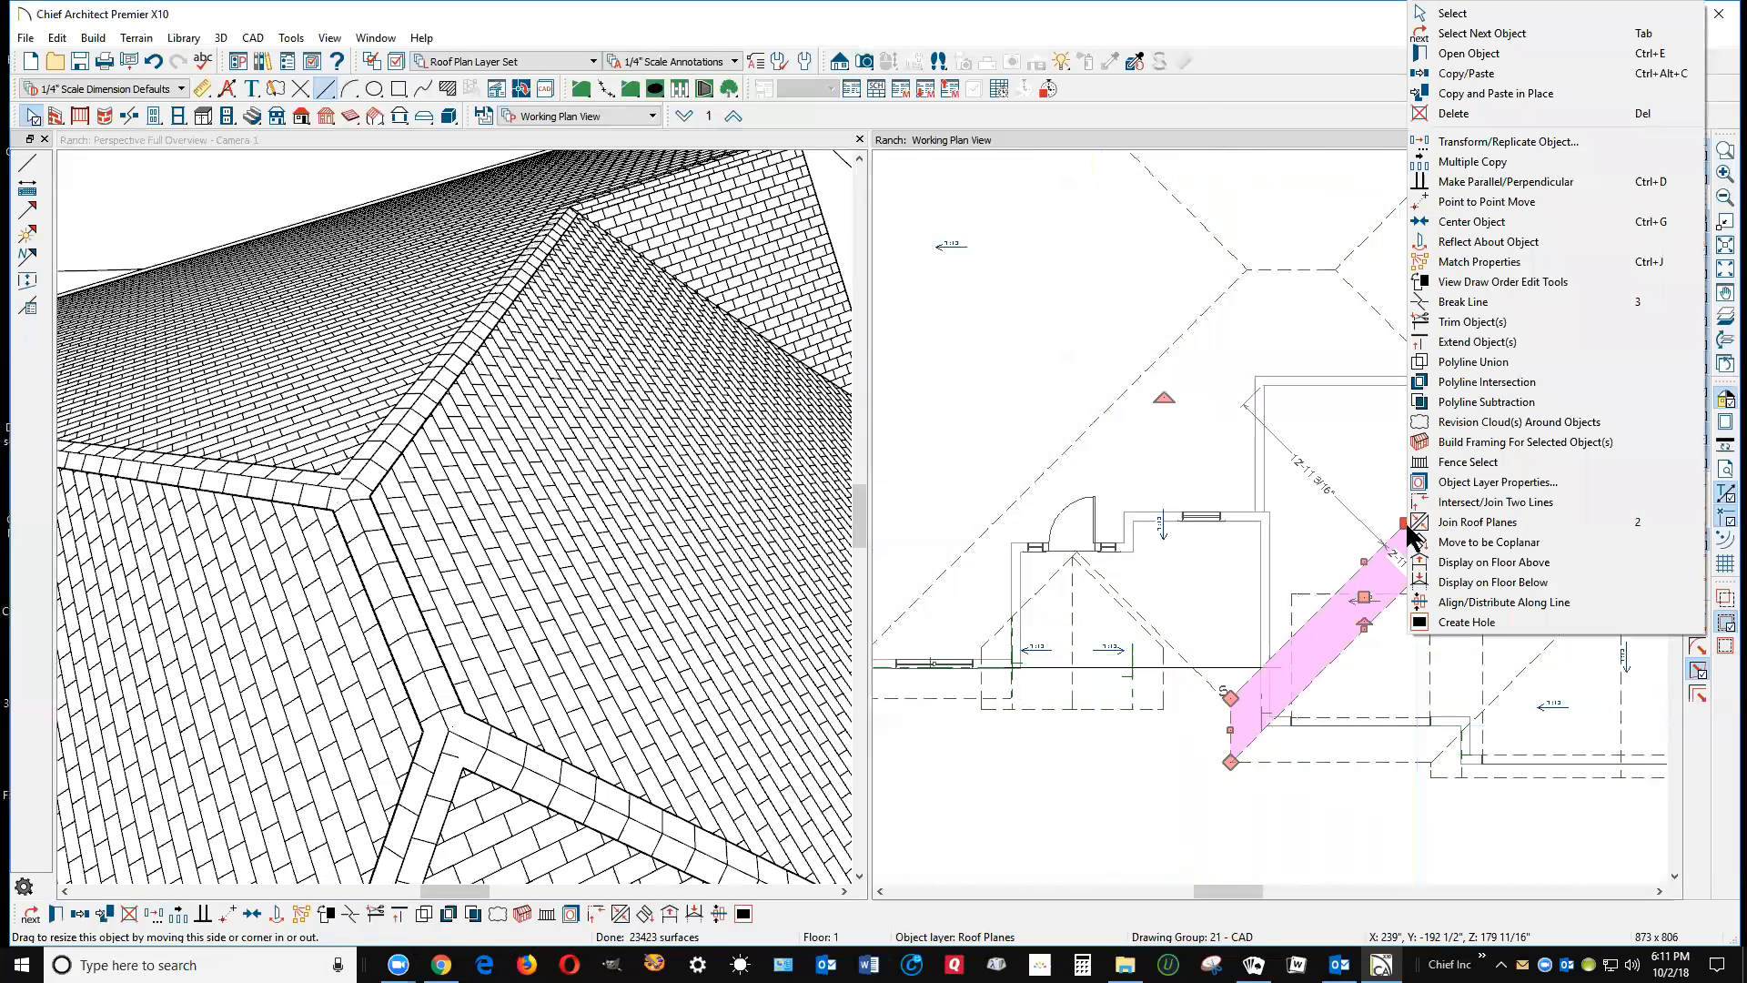
left_click(1420, 517)
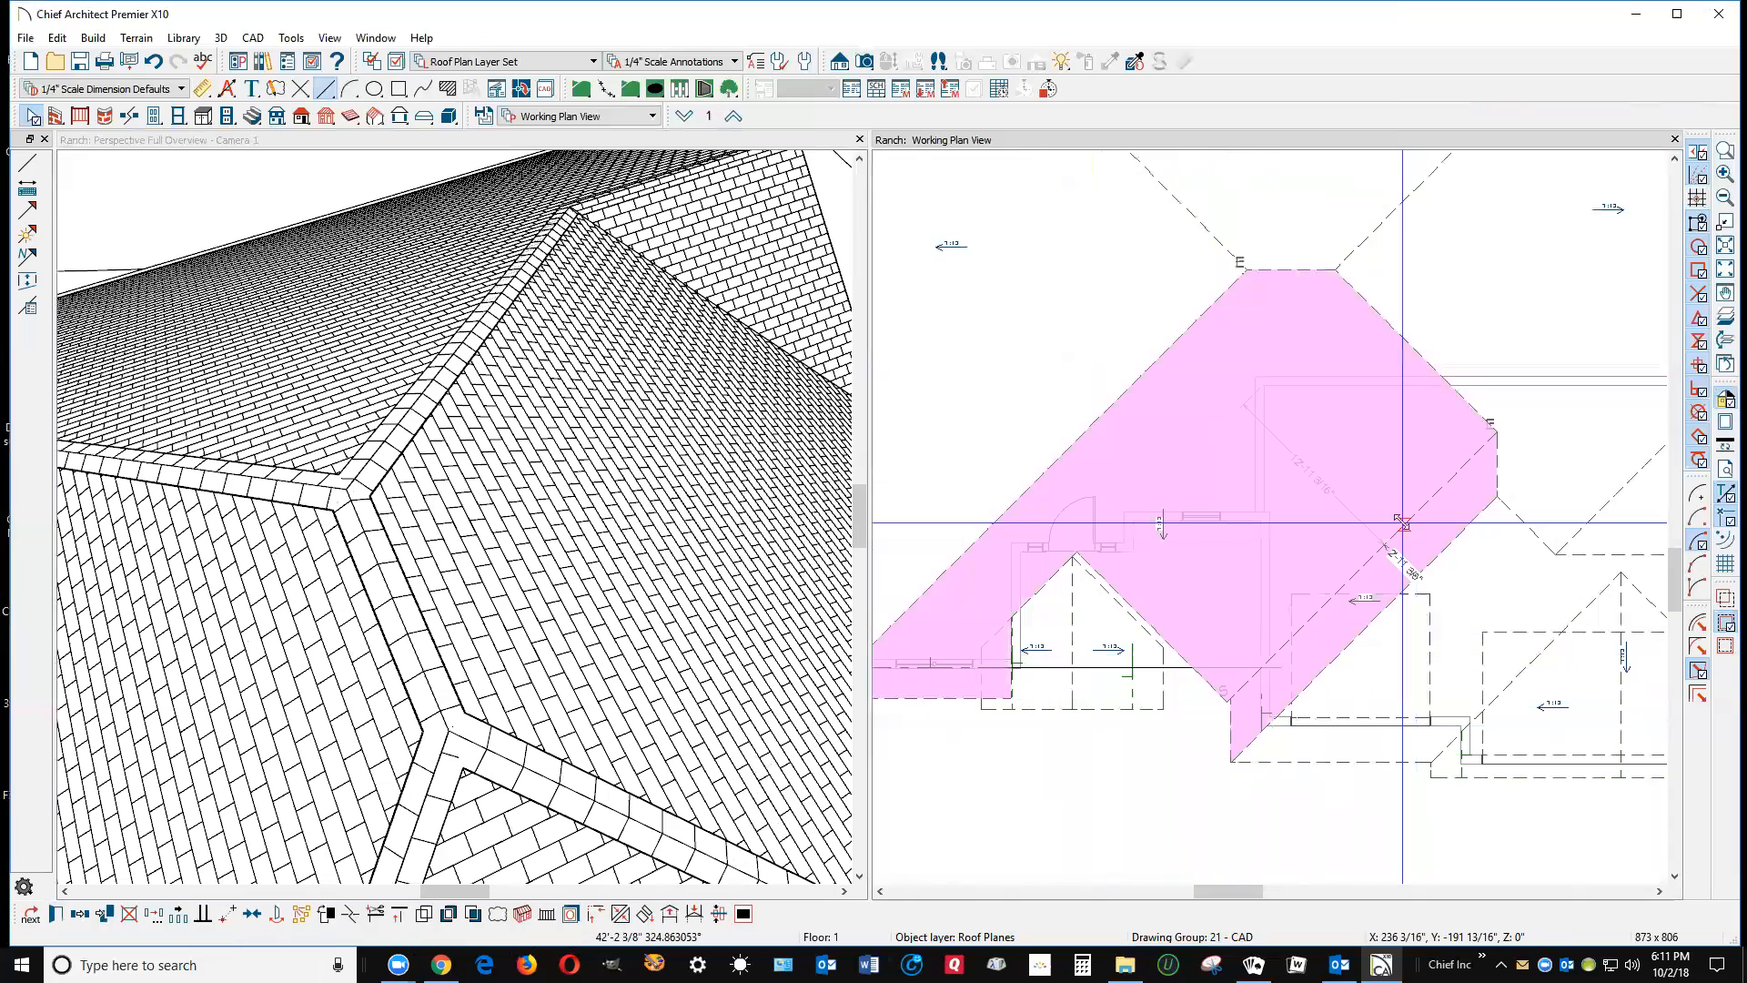
left_click(1403, 522)
left_click(1201, 657)
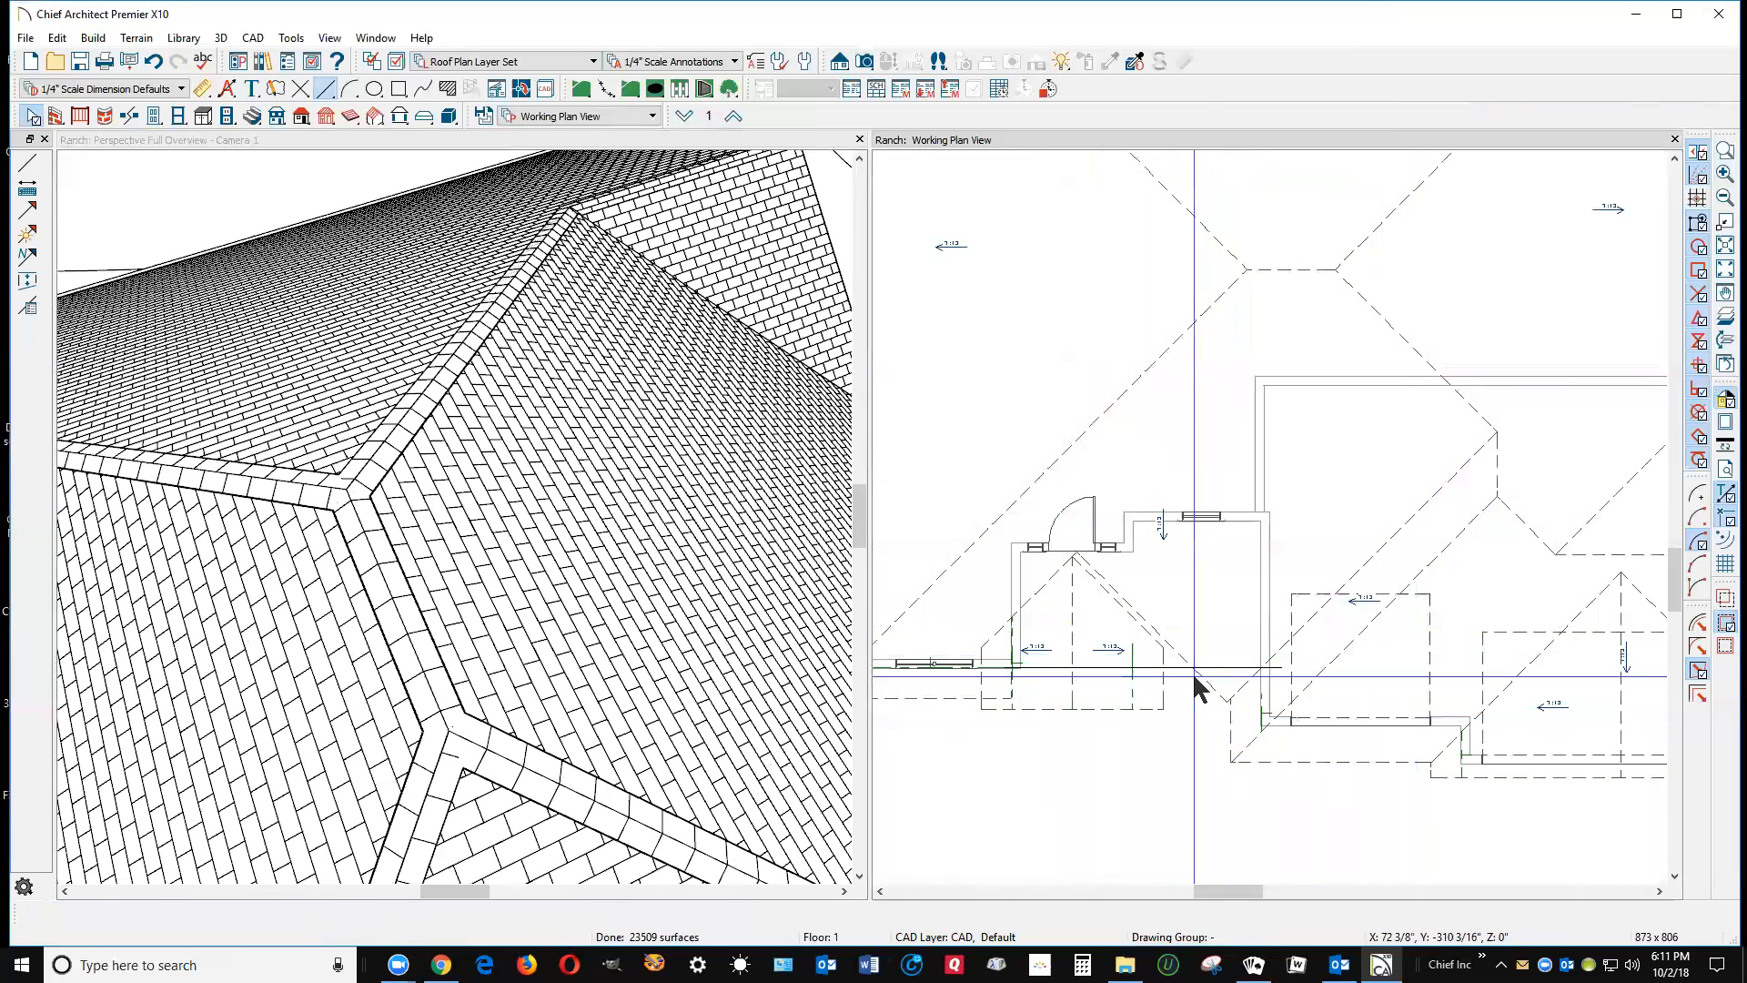
Step: Join the front roof plane's diagonal edge beside the entry gable with the gable's east-facing roof plane
scroll(1187, 664, "up", 1)
right_click(1173, 656)
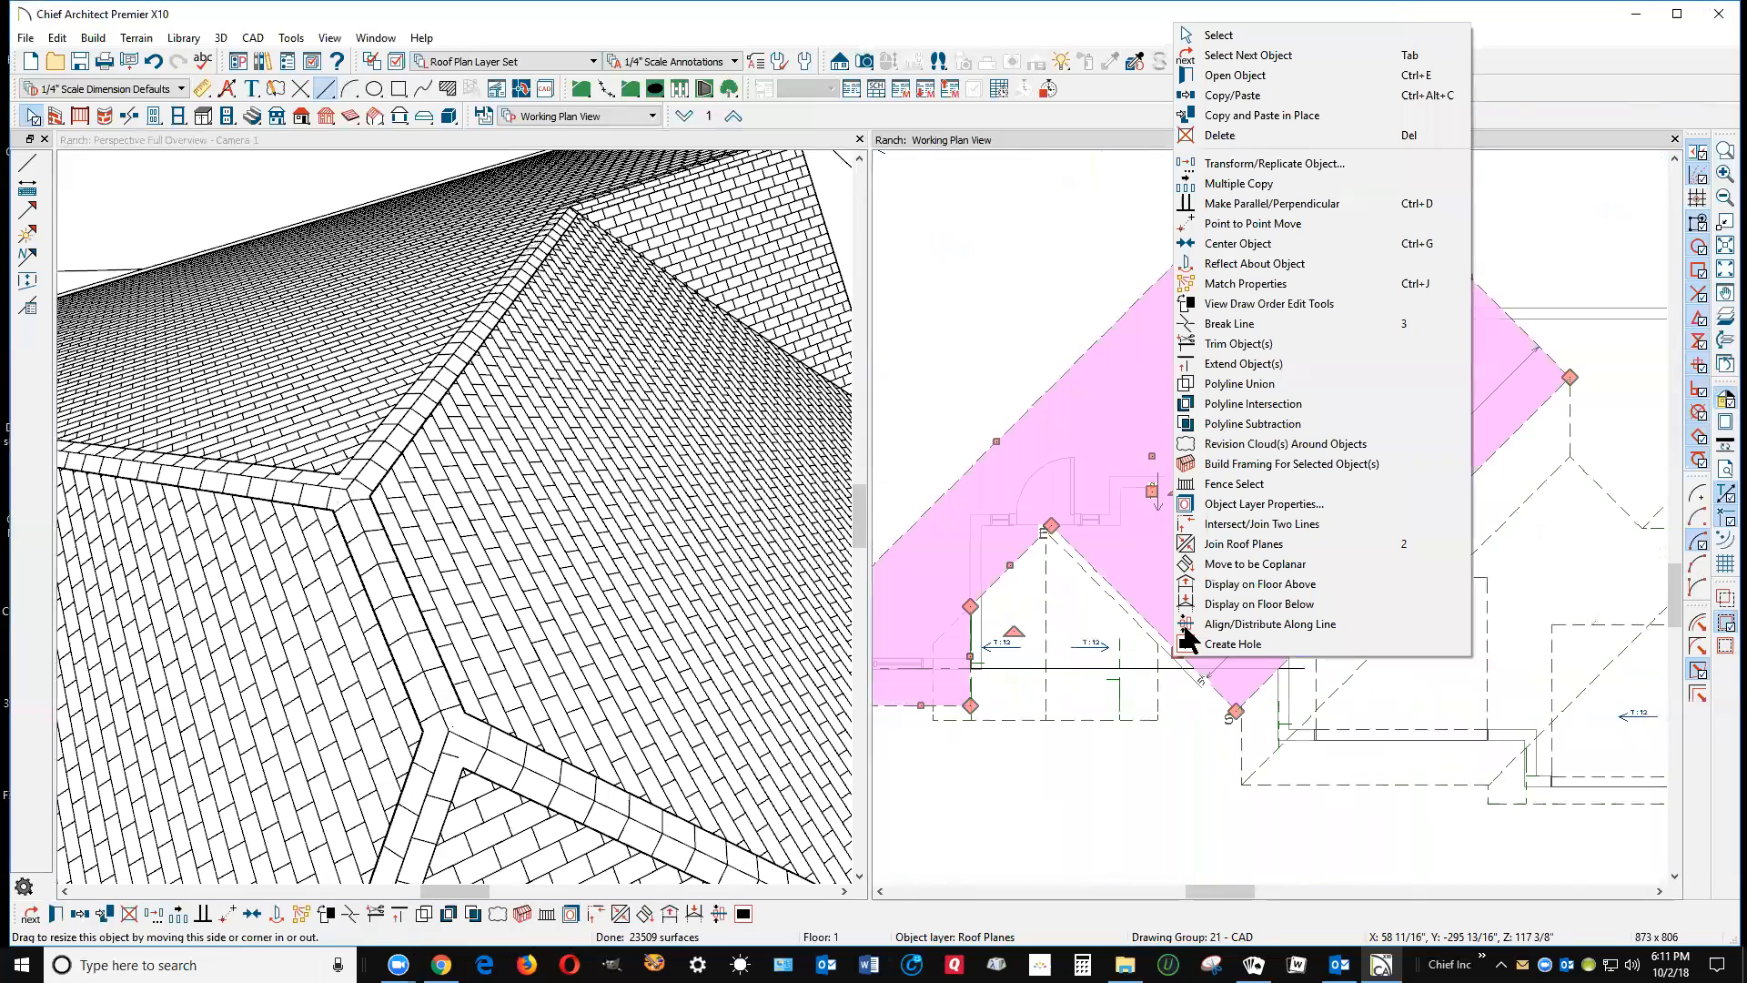
left_click(1219, 544)
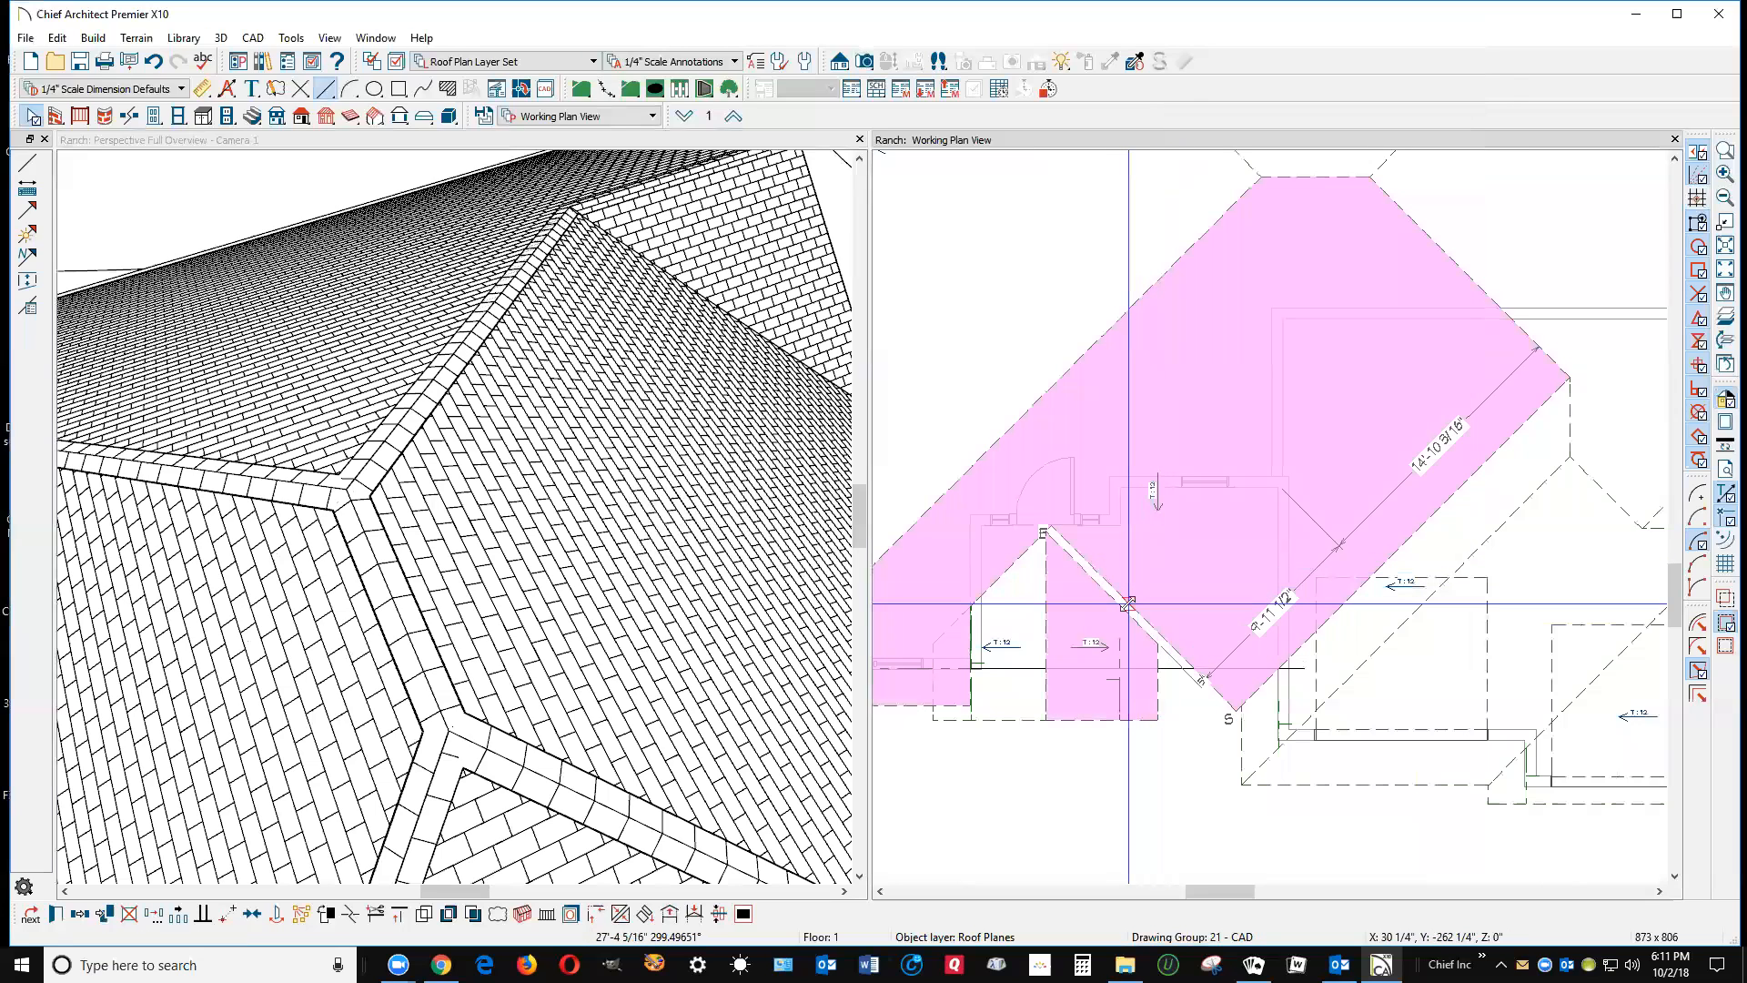
left_click(1128, 603)
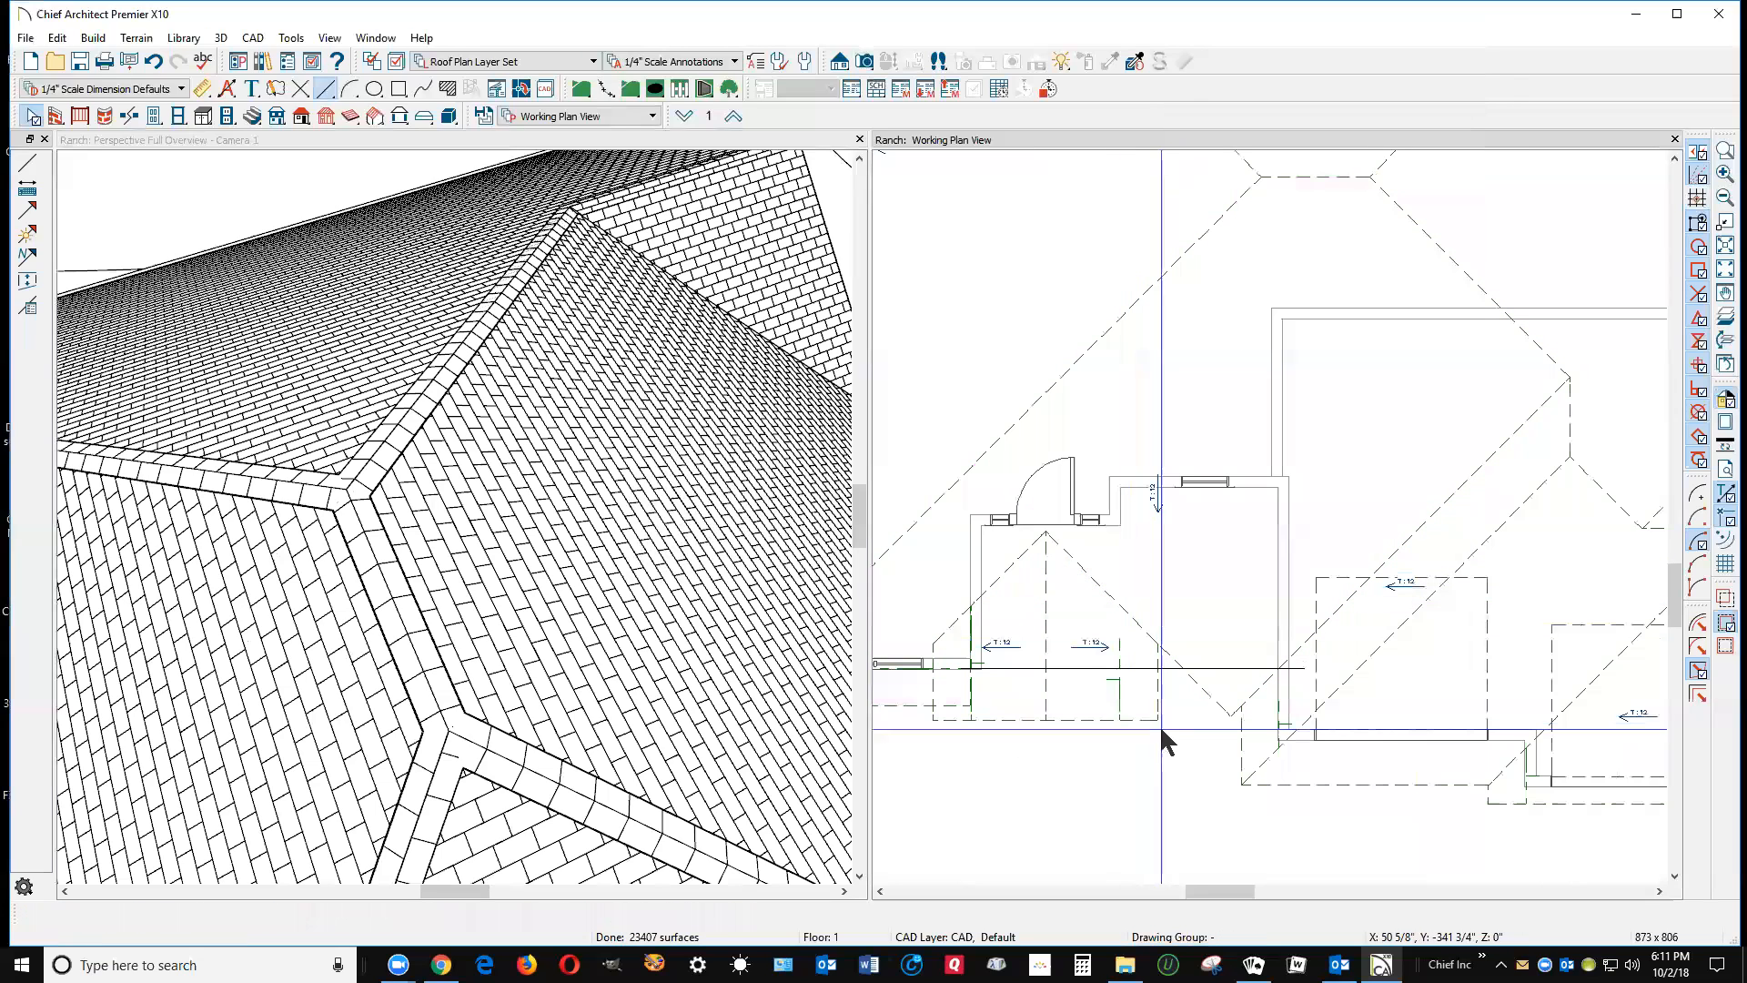
scroll(1198, 749, "down", 1)
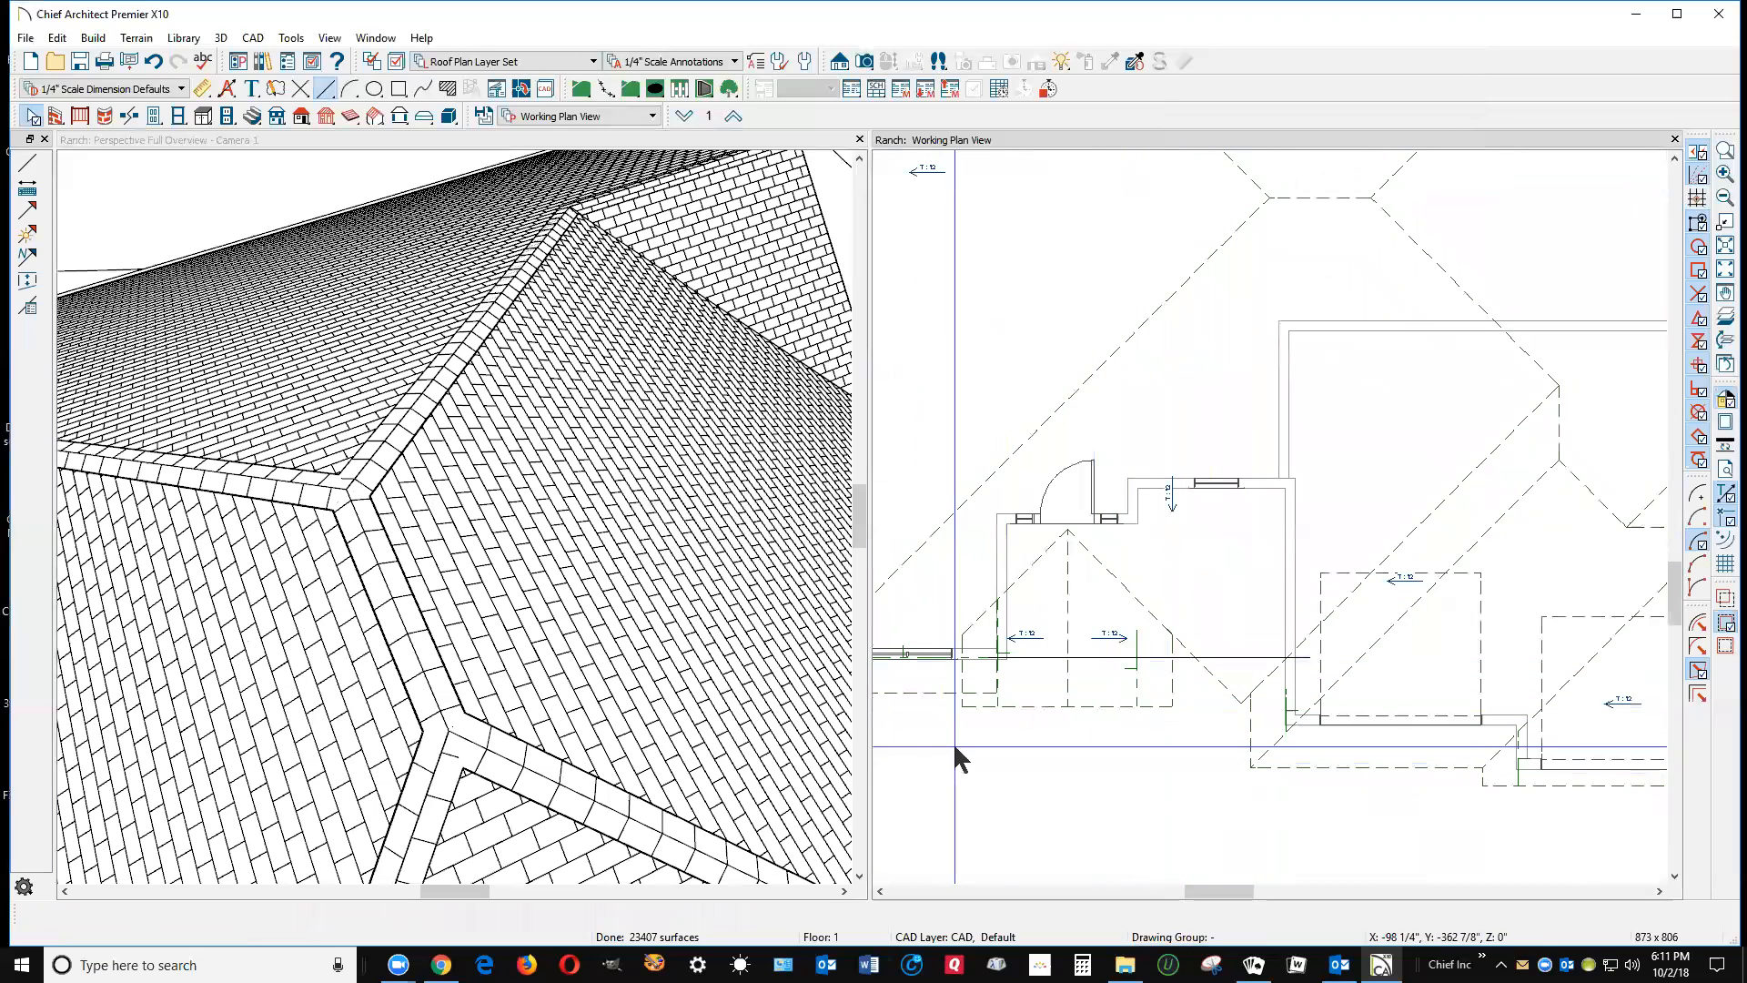
Step: Break the front roof plane's diagonal valley edge where it meets the east side line of the entry gable
left_click(924, 695)
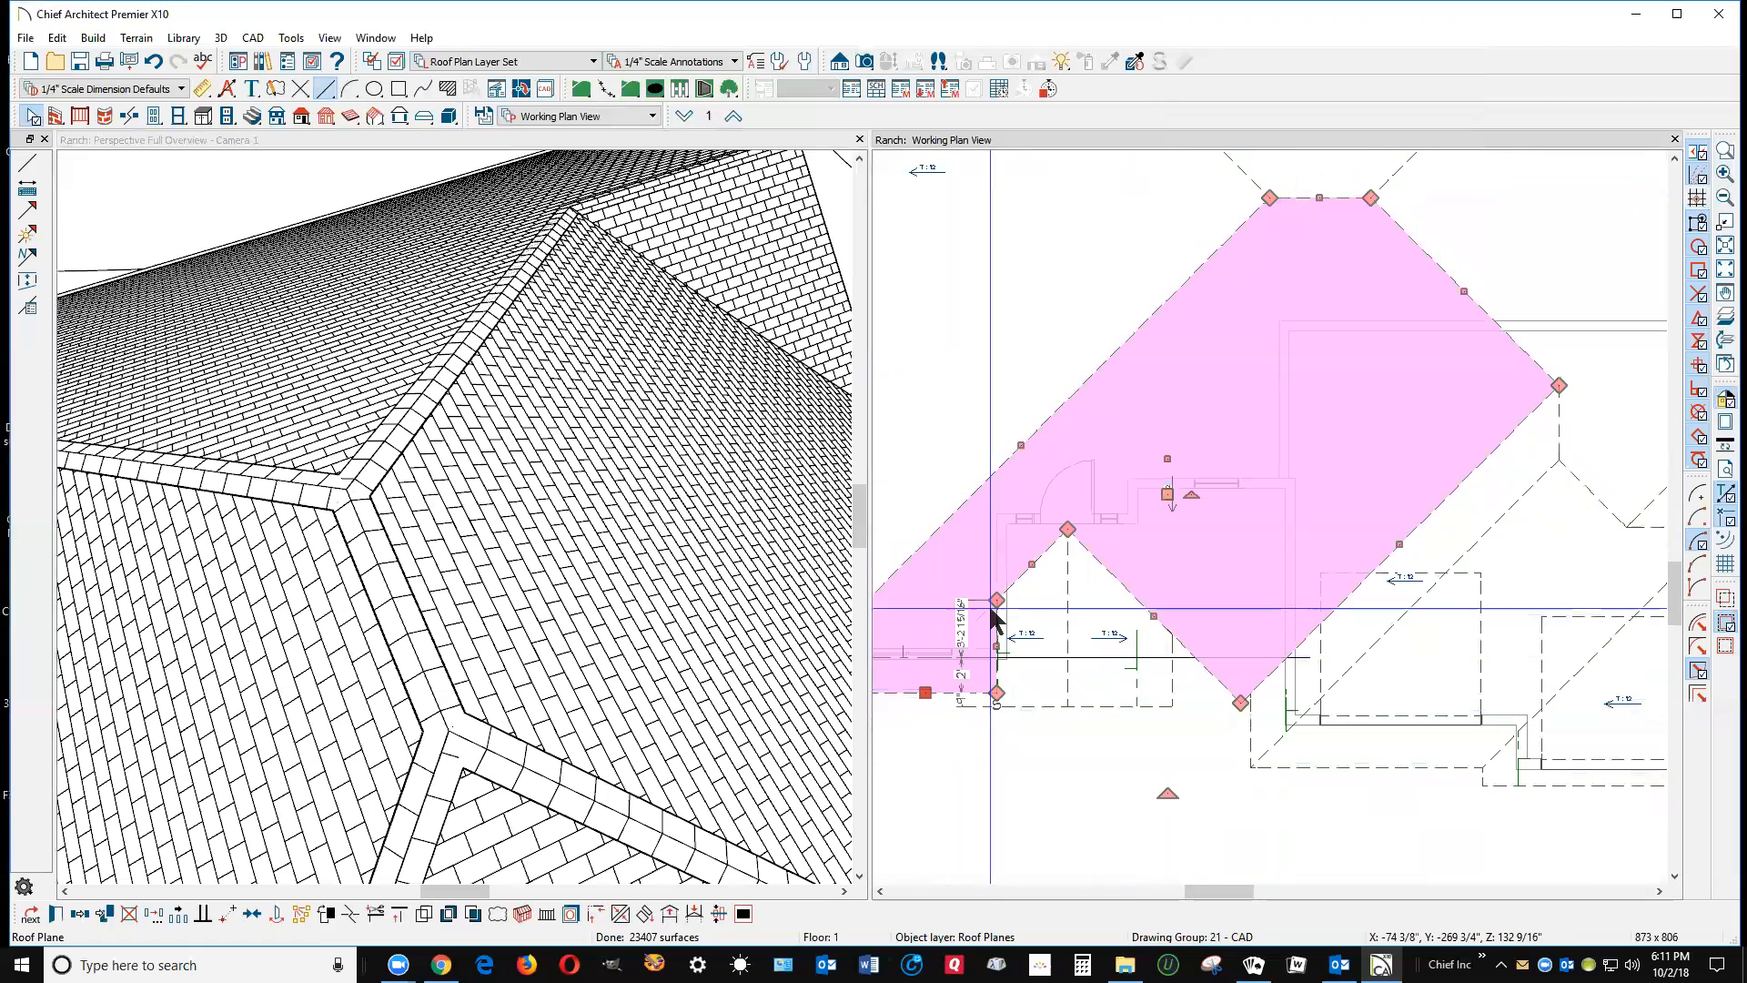
left_click(1154, 669)
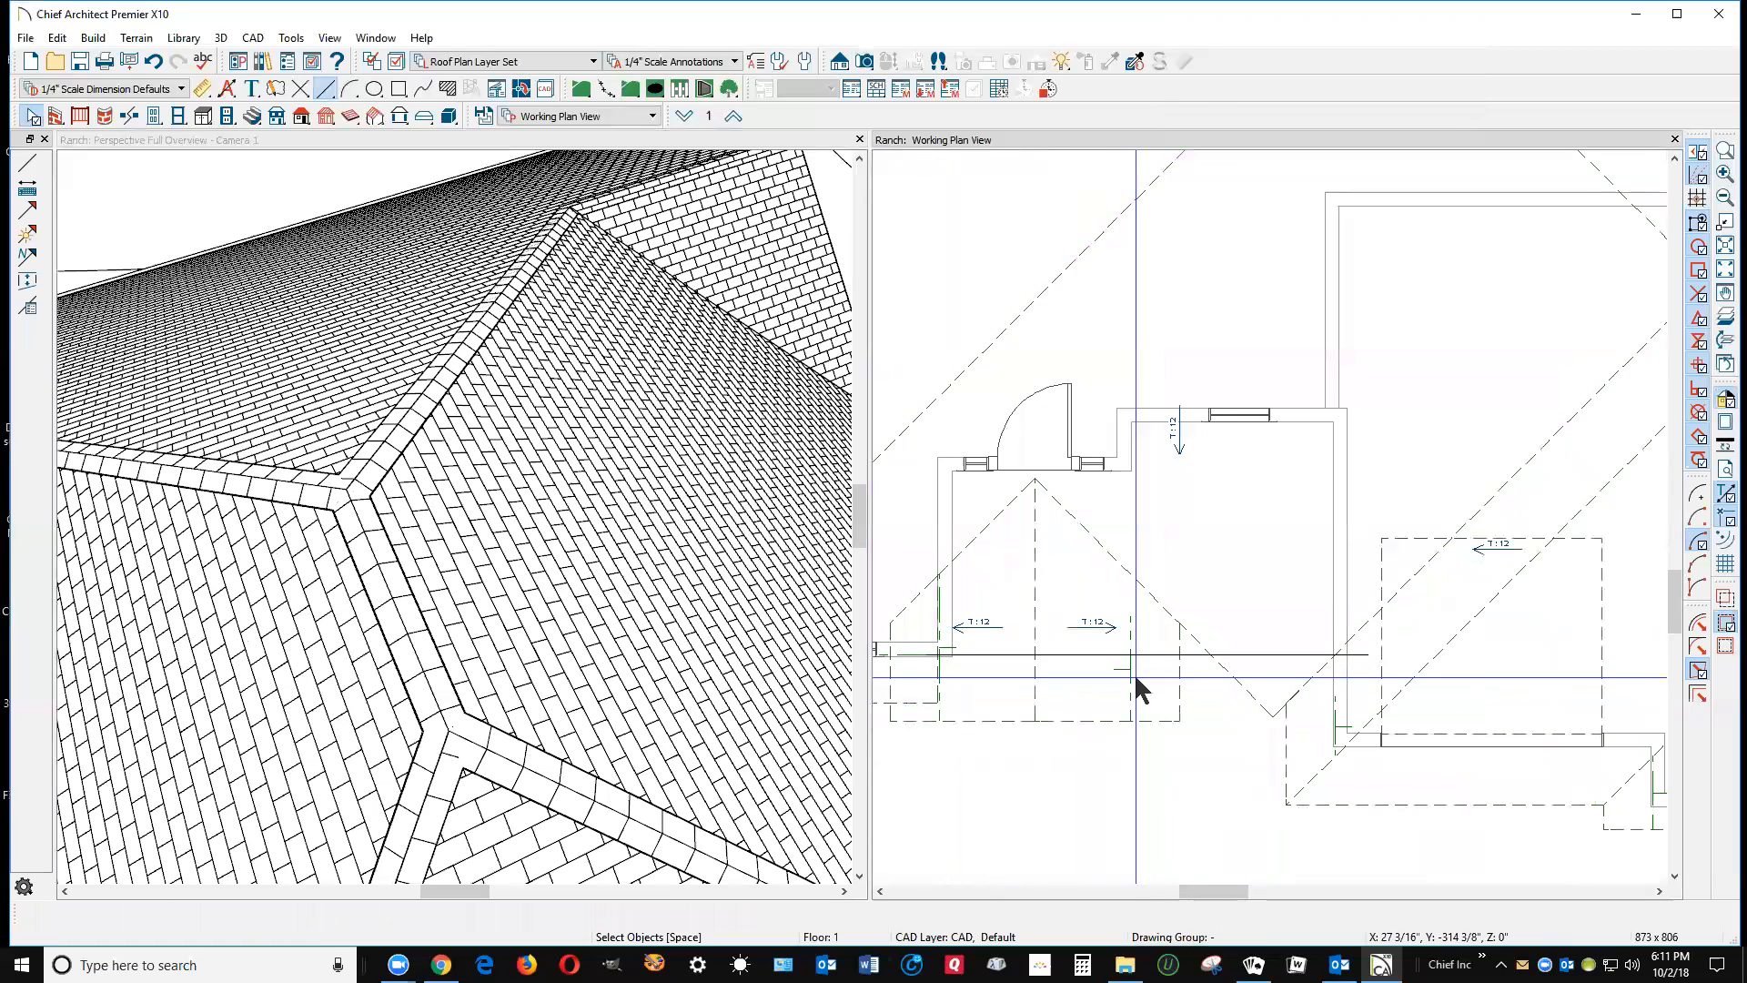
scroll(955, 707, "up", 2)
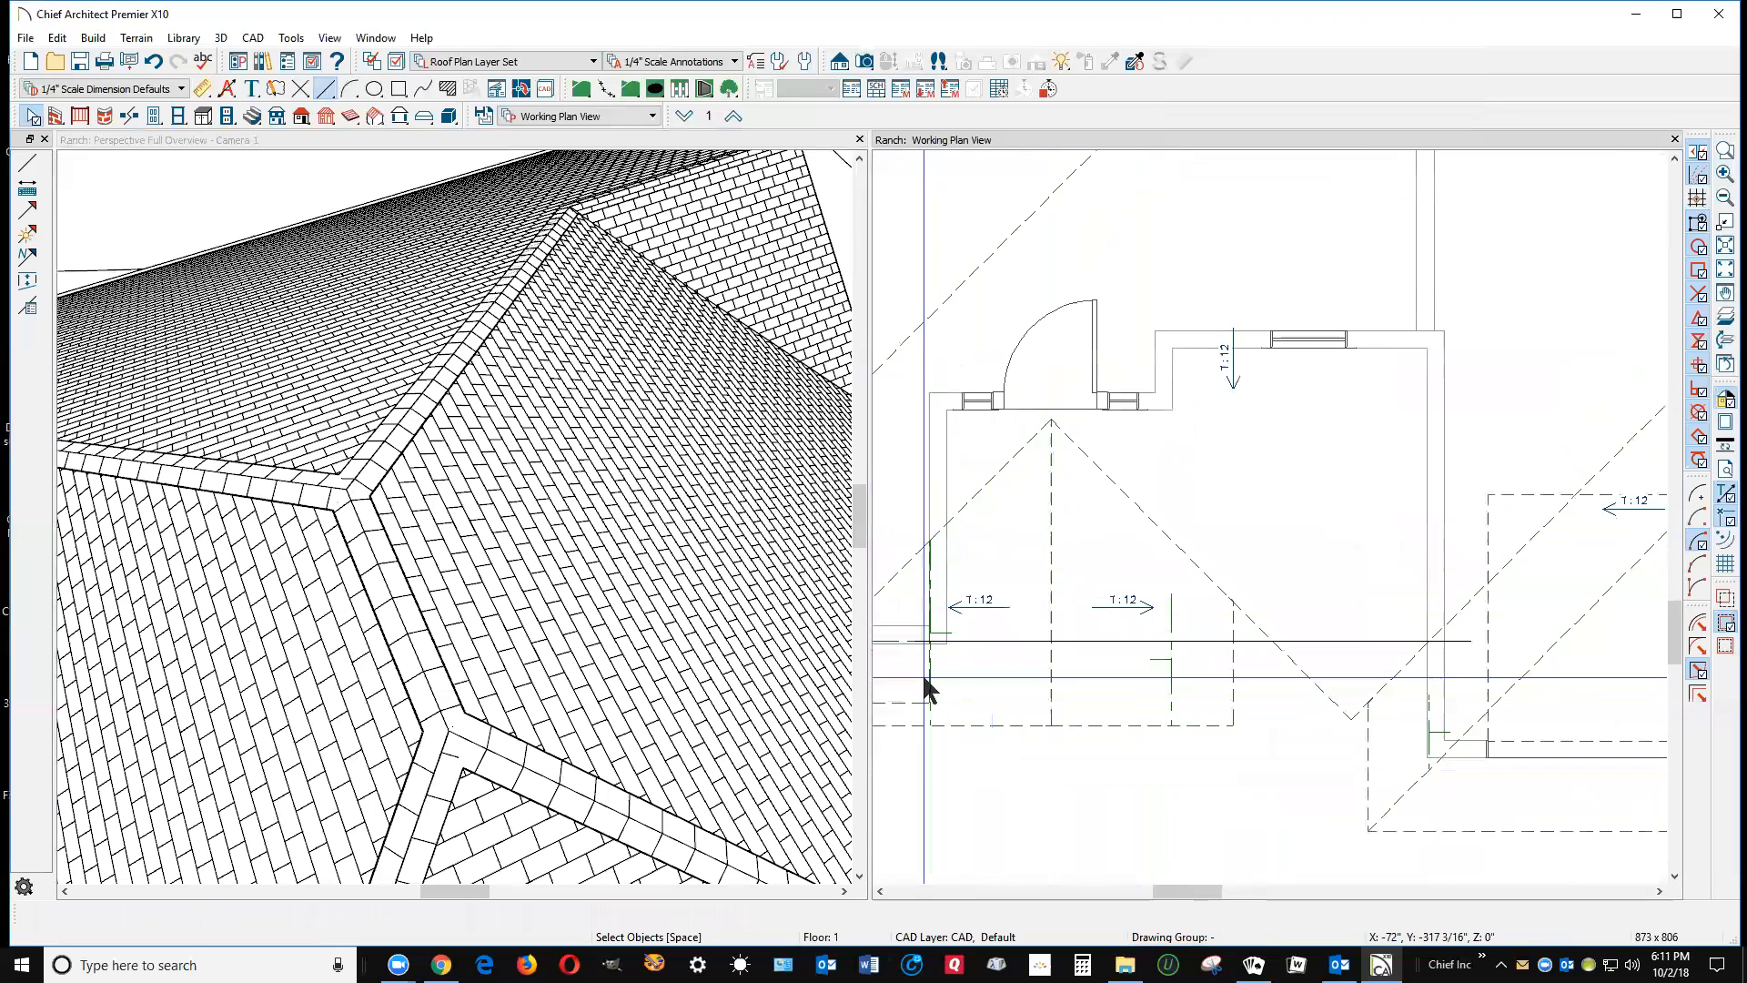
left_click(1291, 663)
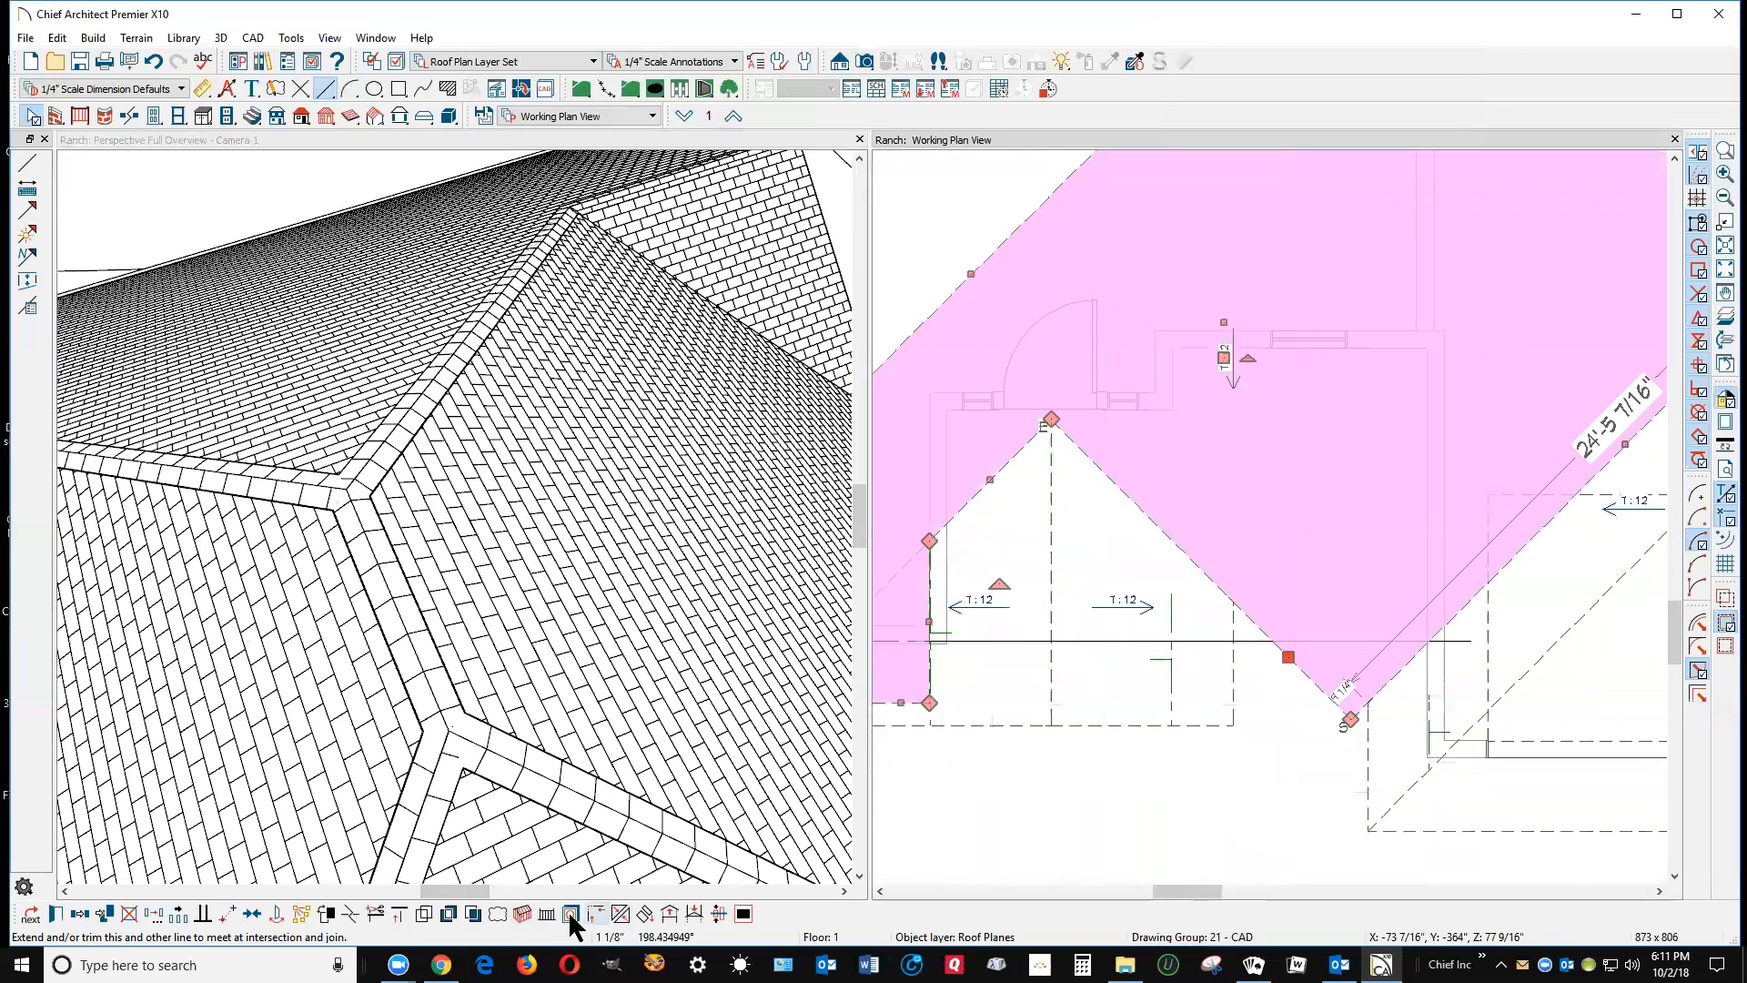
left_click(346, 915)
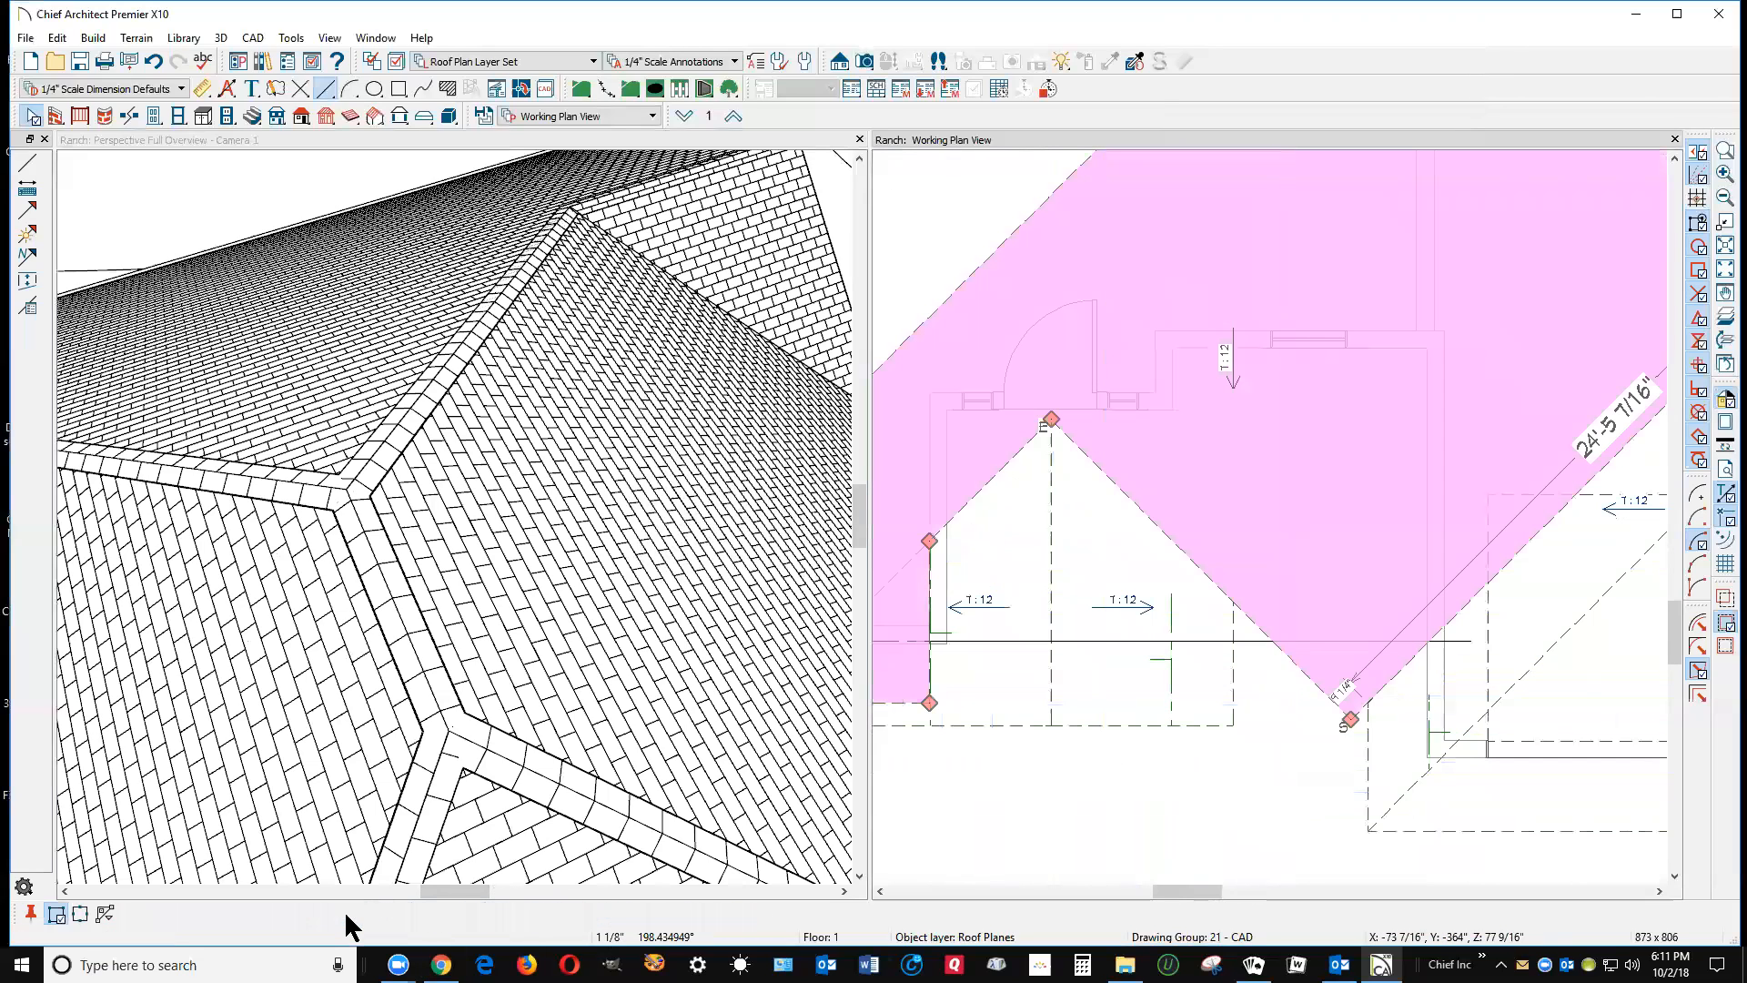
key("Escape")
left_click(1172, 544)
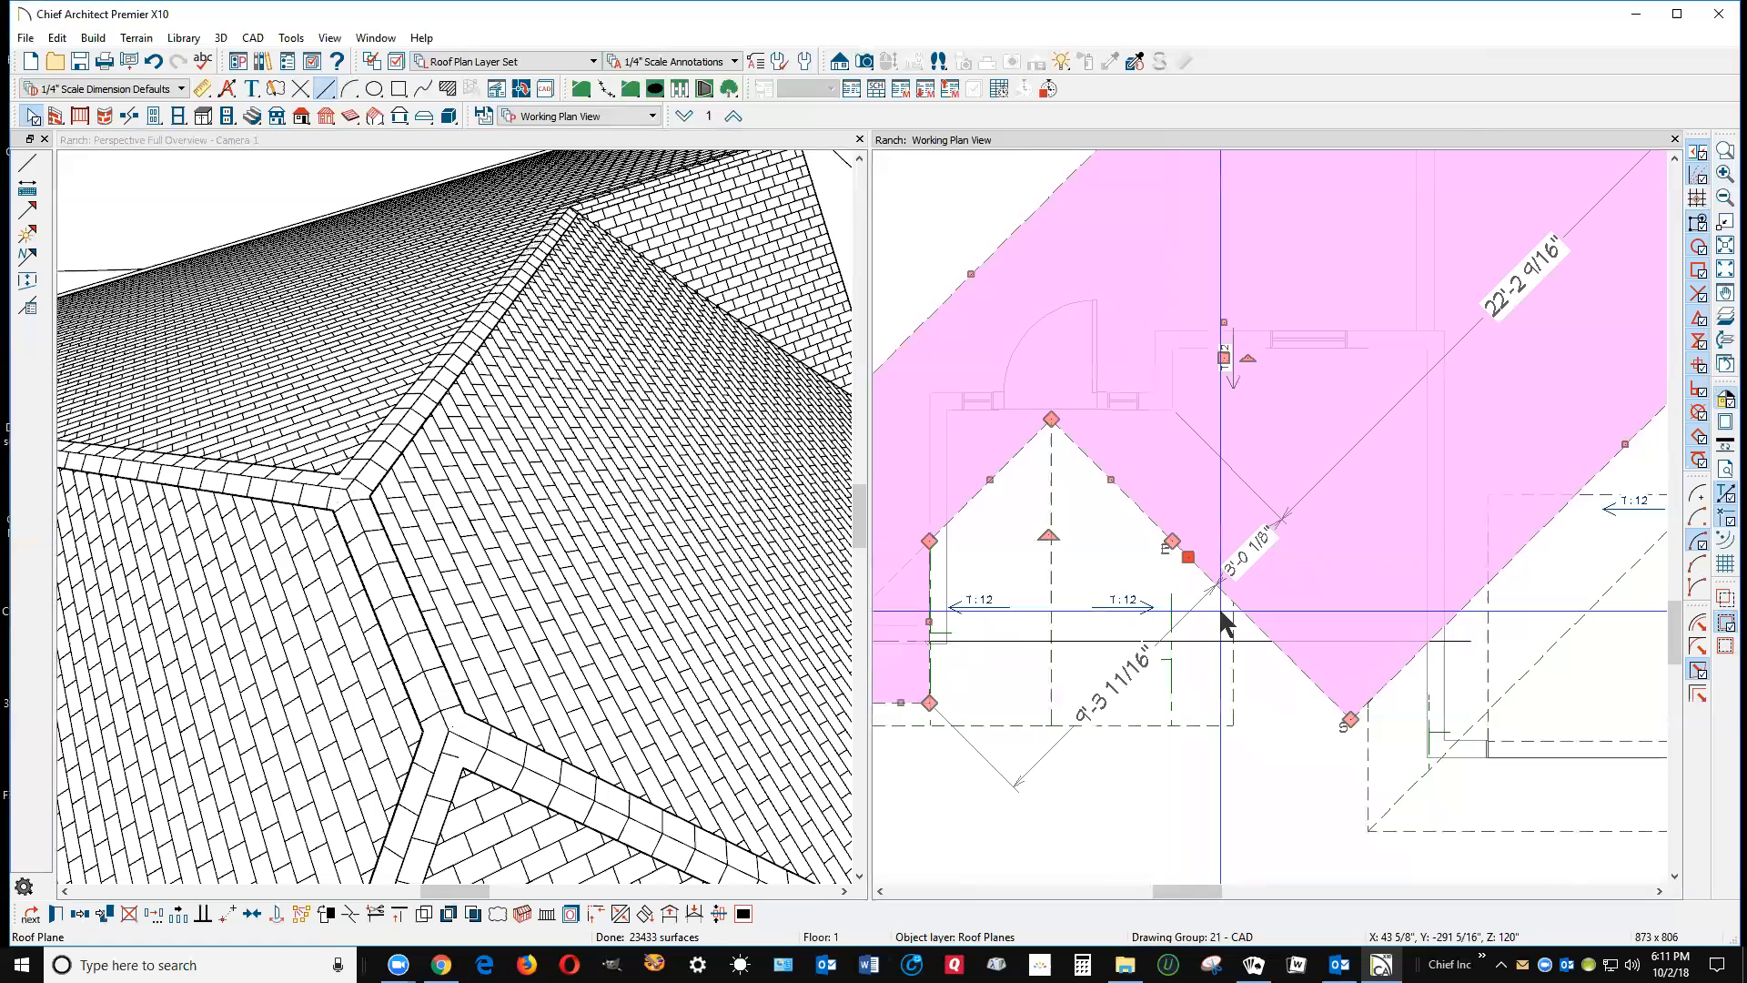
Step: Break the lower diagonal edge again and reshape it into a vertical side along the gable and a level eave reaching the garage plane's corner
left_click(348, 913)
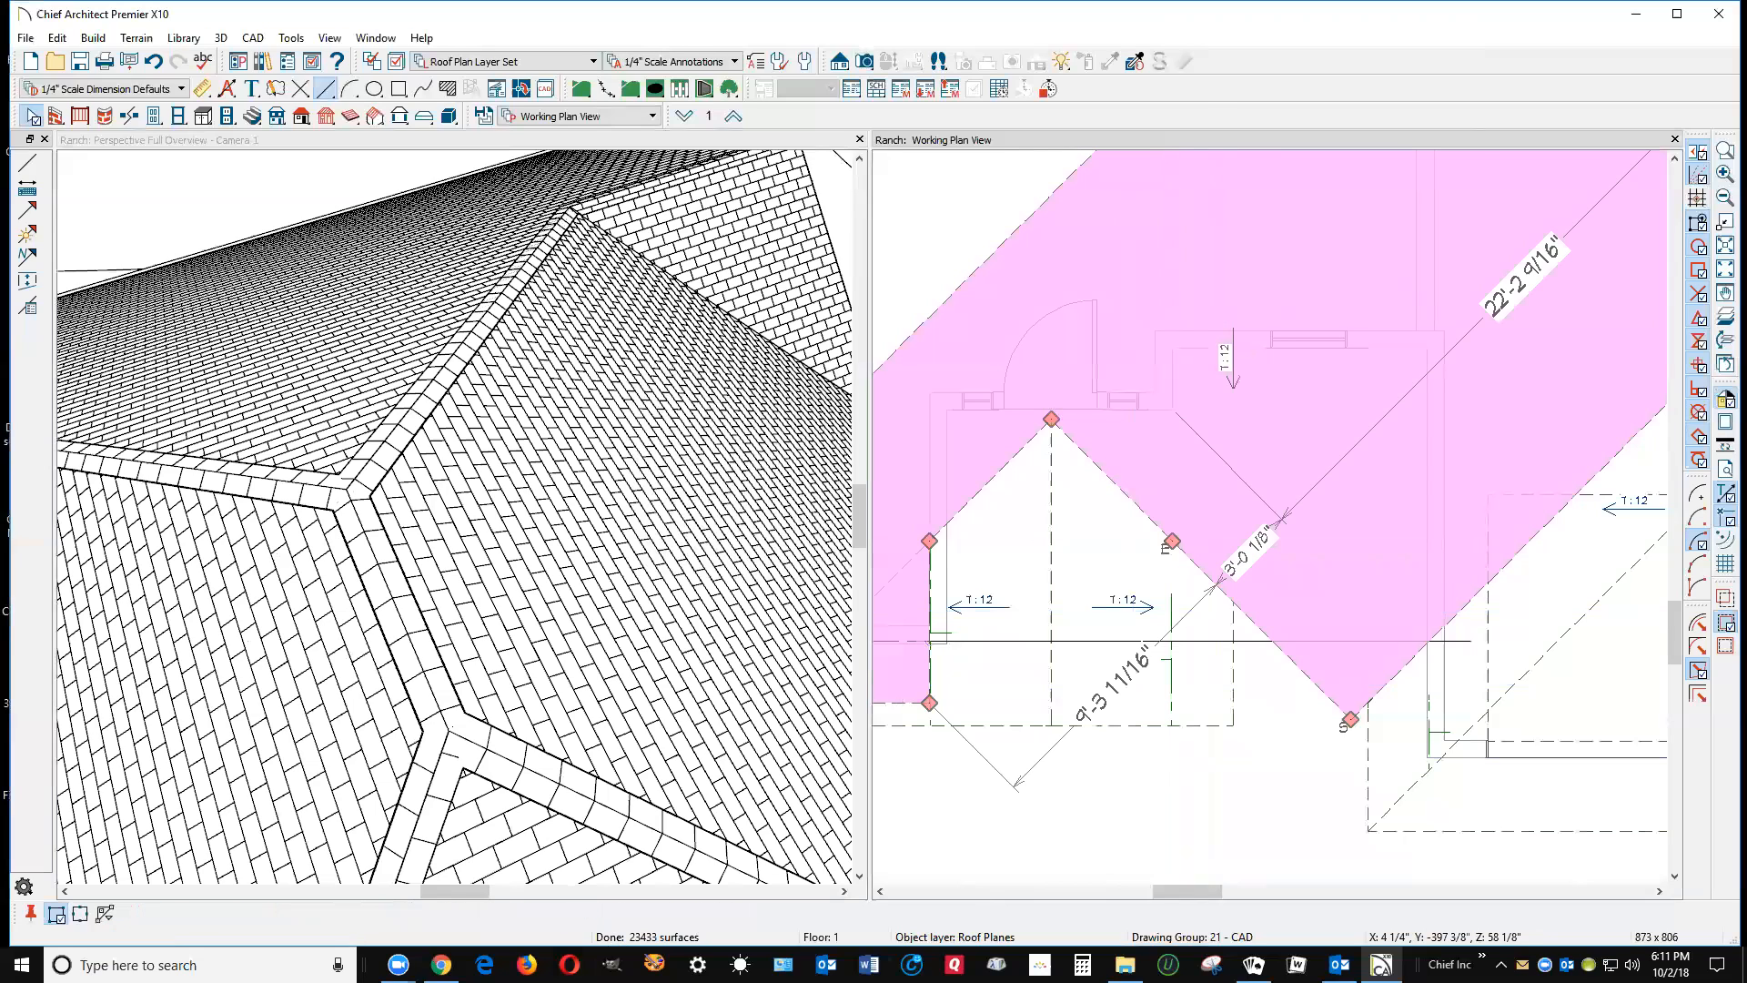
left_click(1275, 641)
left_click_drag(1275, 641, 1184, 704)
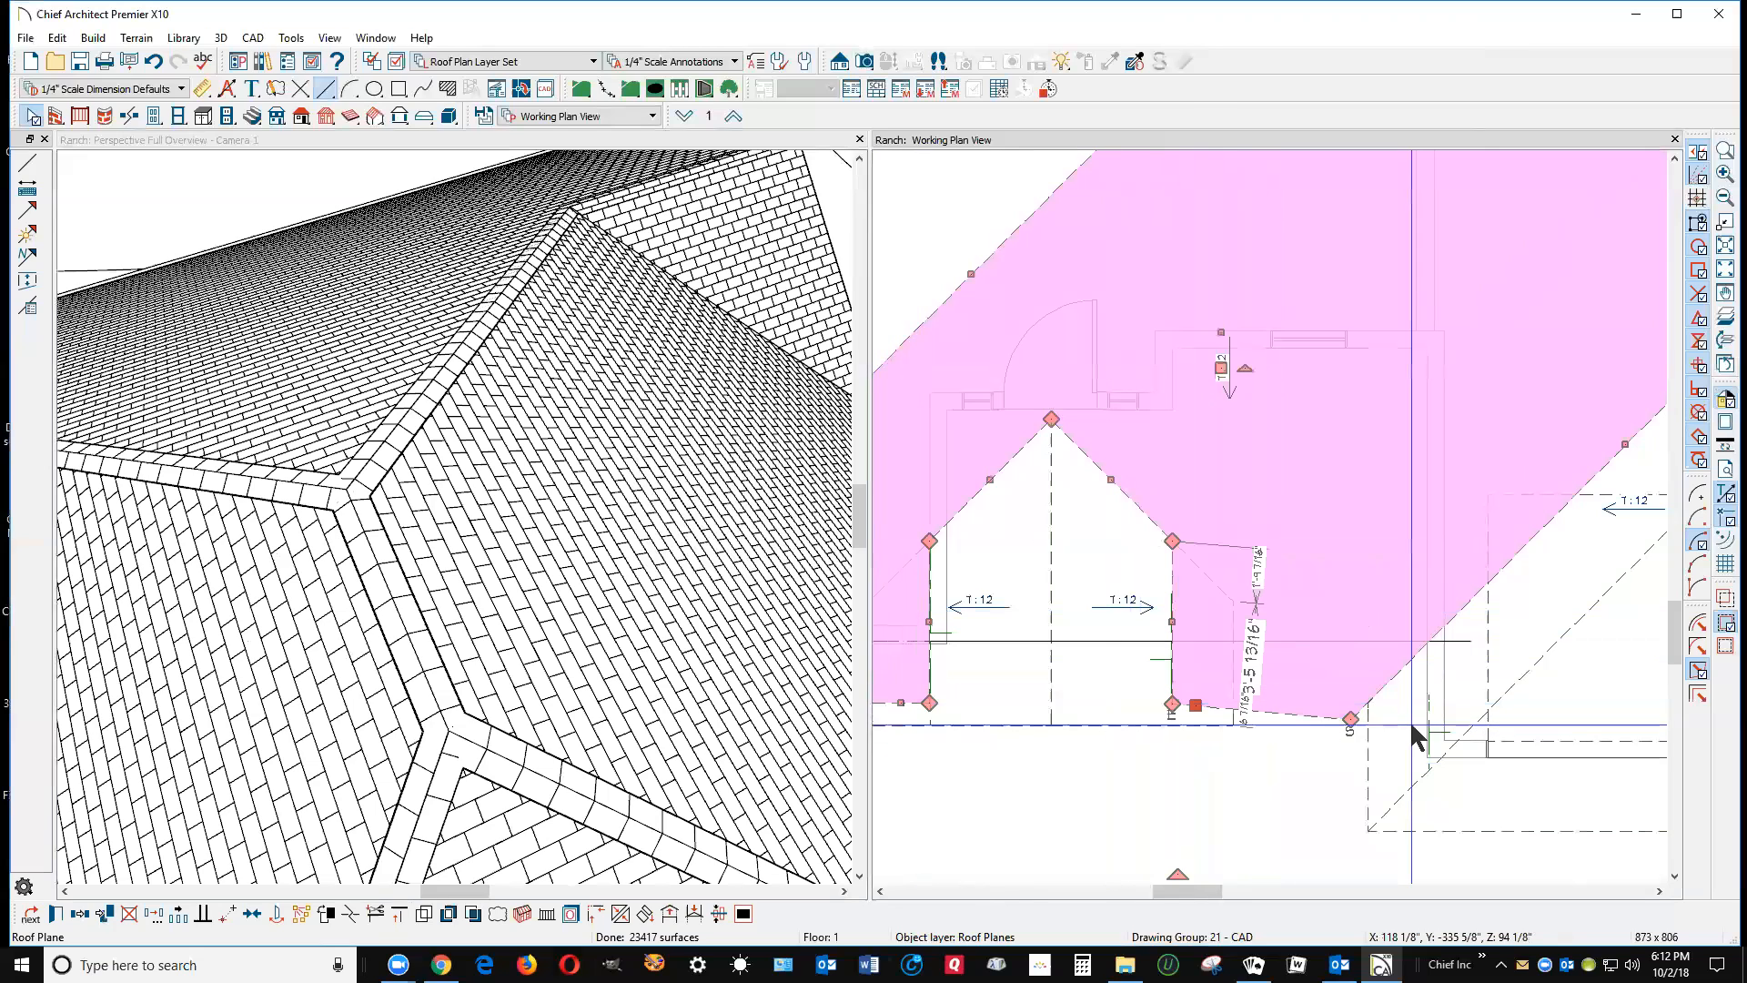
left_click_drag(1350, 719, 1371, 703)
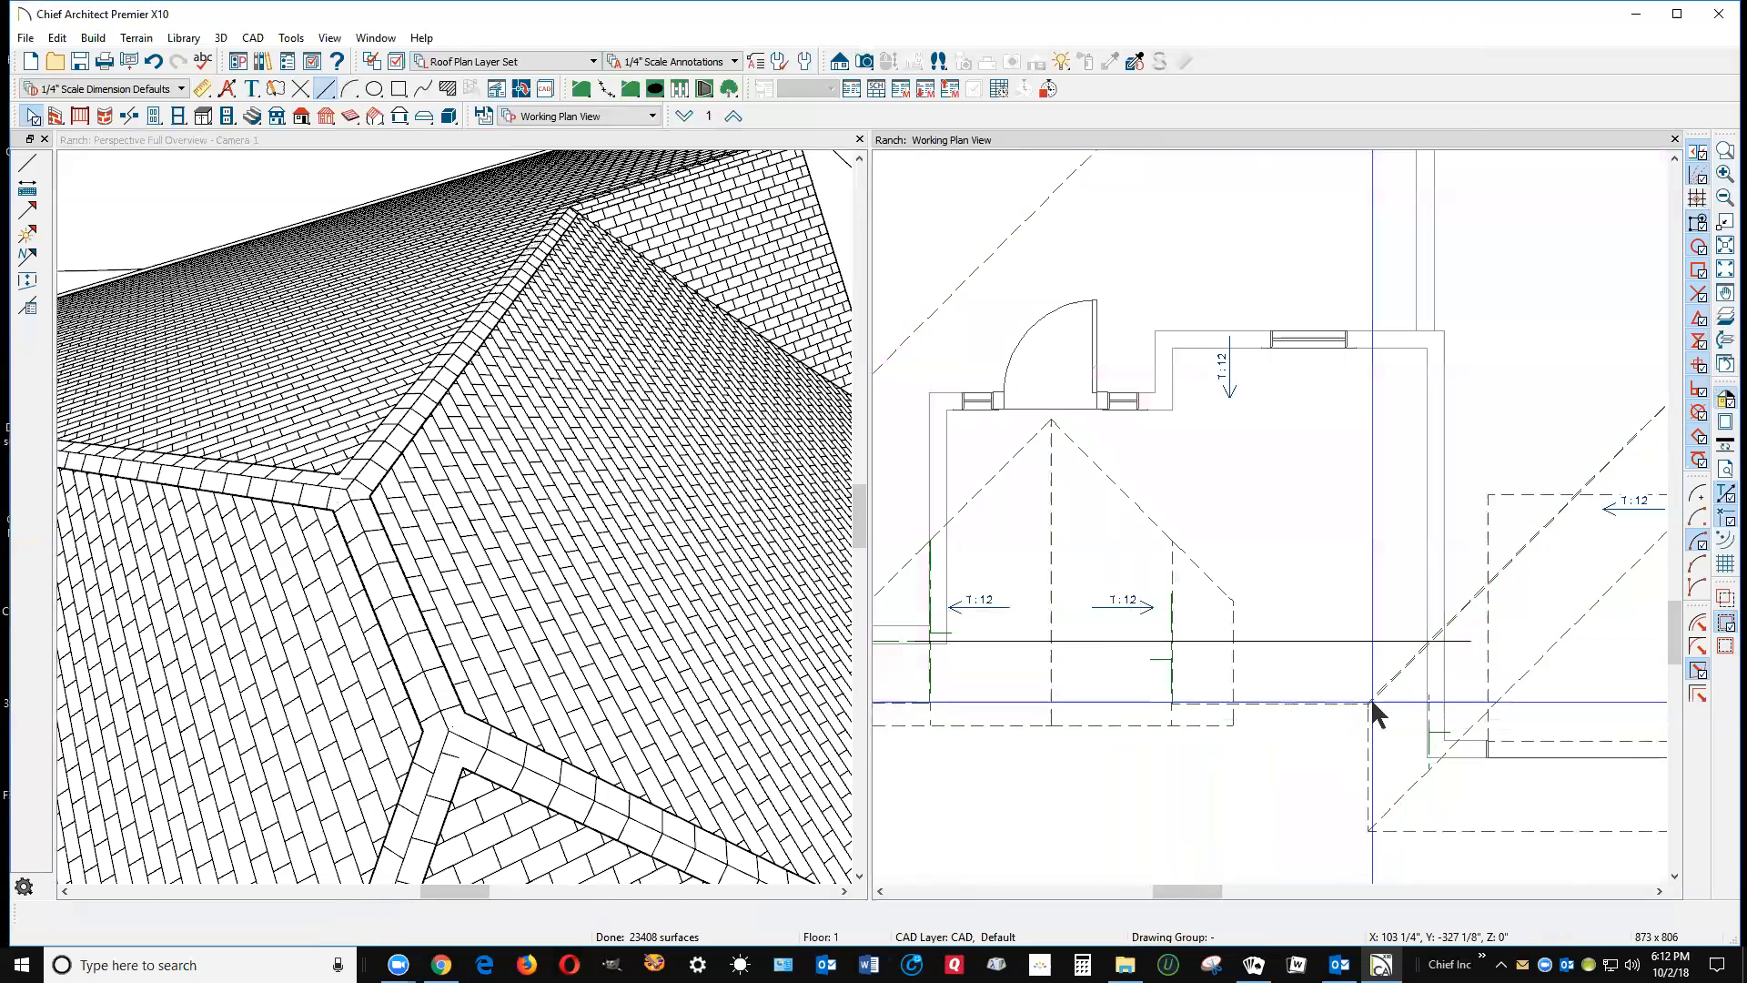
Step: Rejoin the west-facing garage roof plane with the reshaped front roof plane along the diagonal valley
right_click(1536, 559)
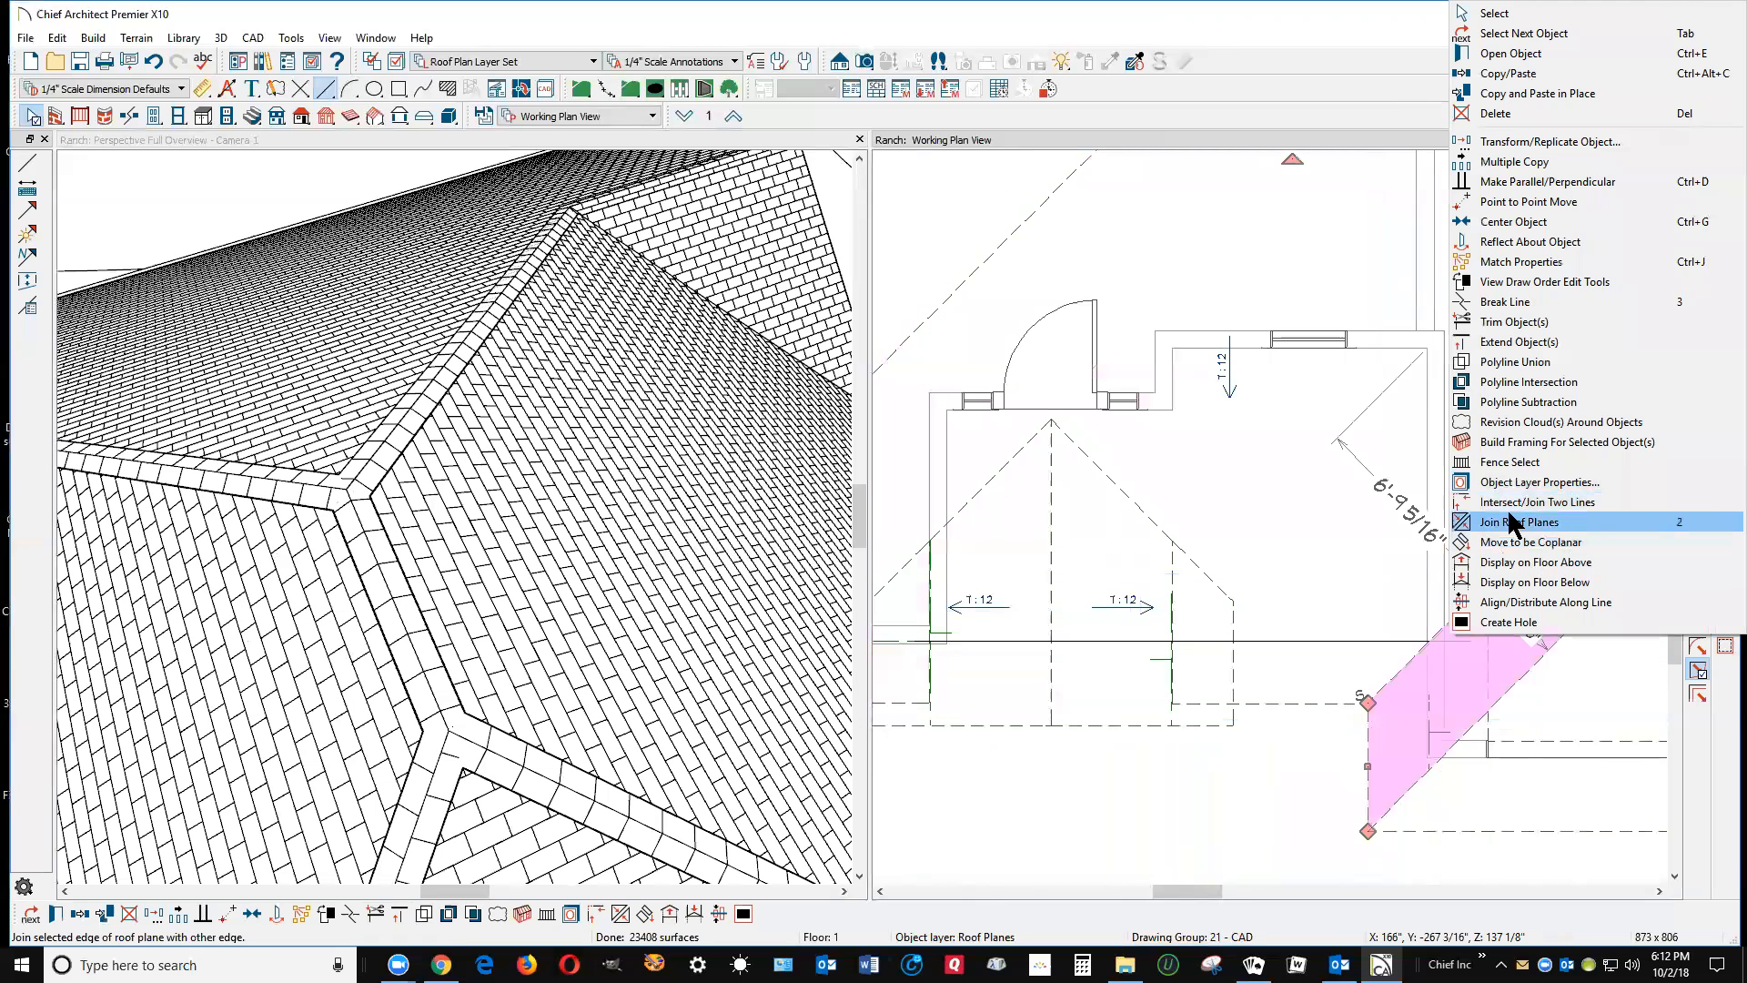
left_click(1532, 511)
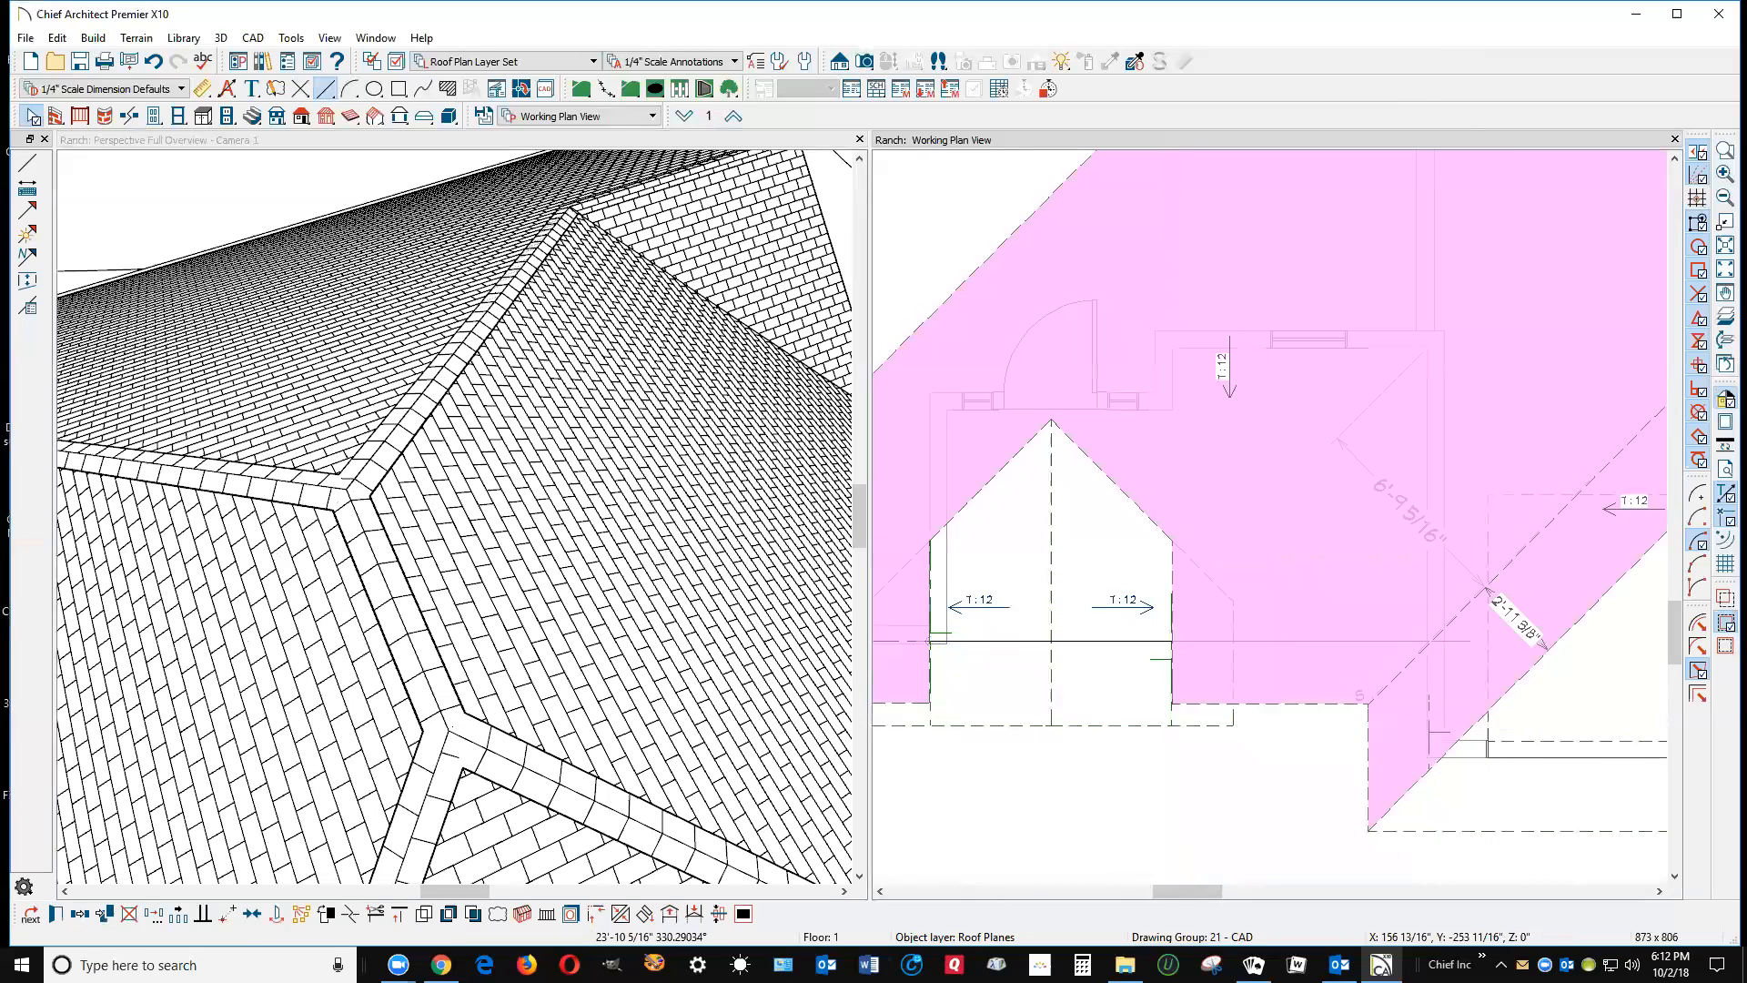
left_click(1517, 550)
key("Escape")
scroll(1447, 526, "down", 1)
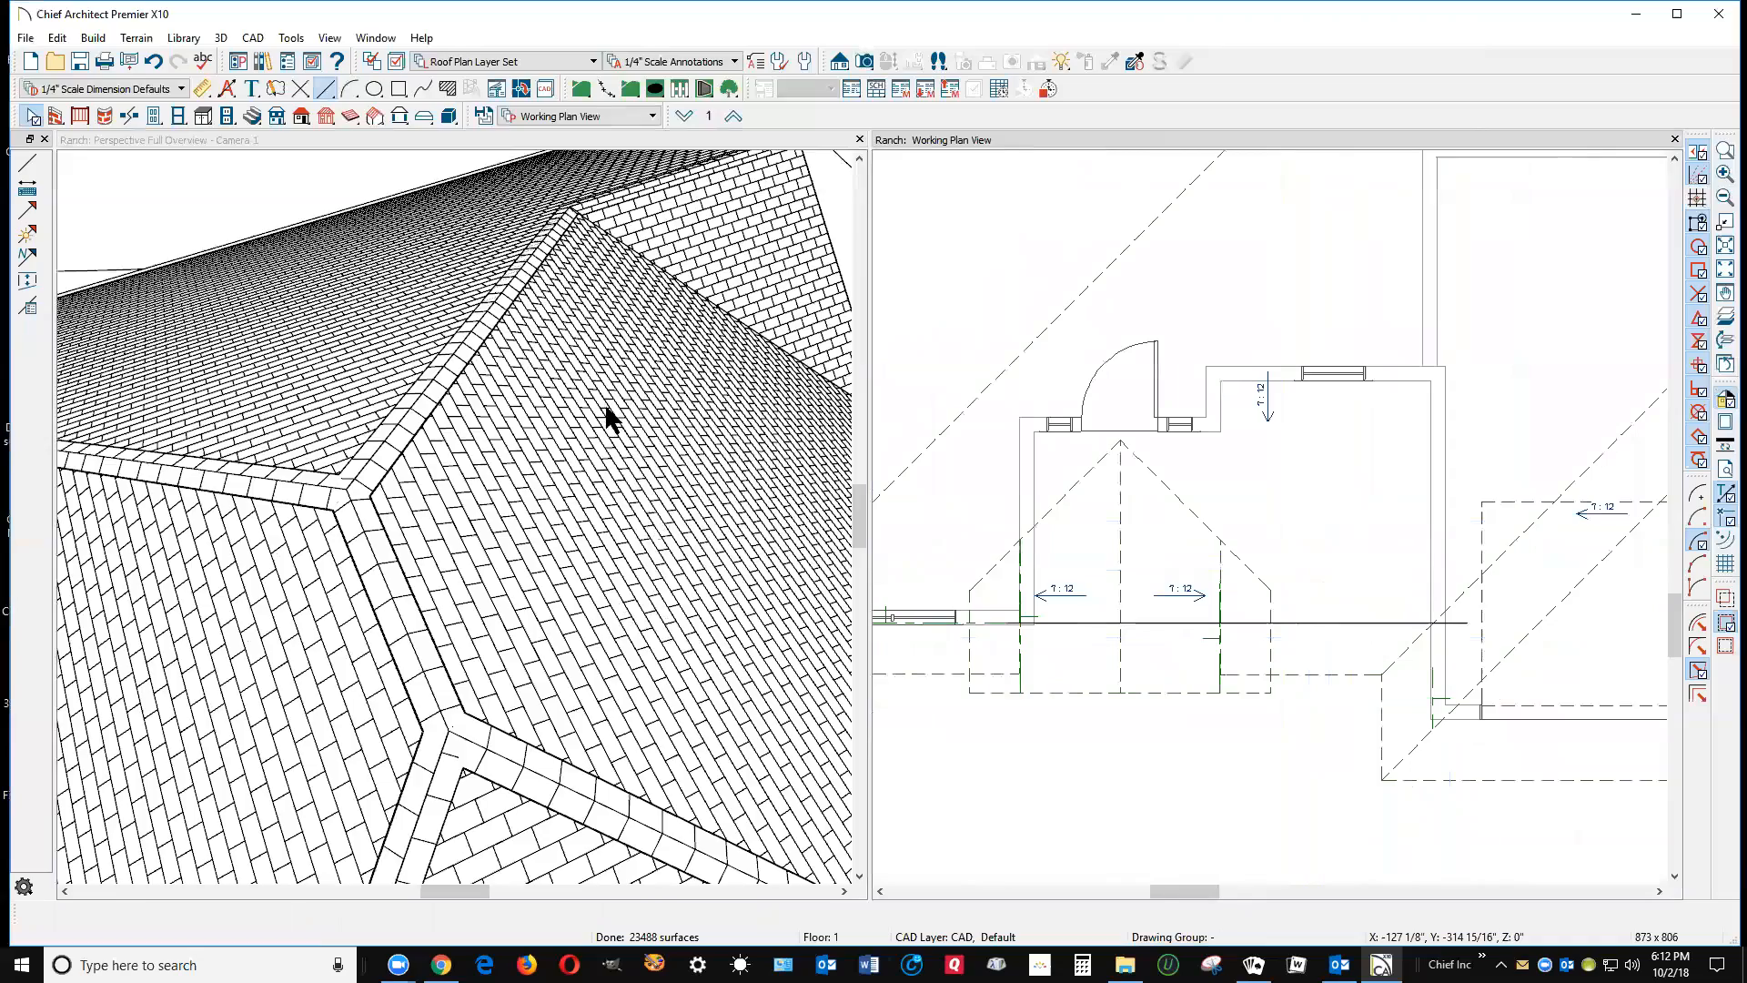
Step: Examine the reworked roof in the perspective view from above, around the front entry gable and over the garage
scroll(610, 419, "down", 5)
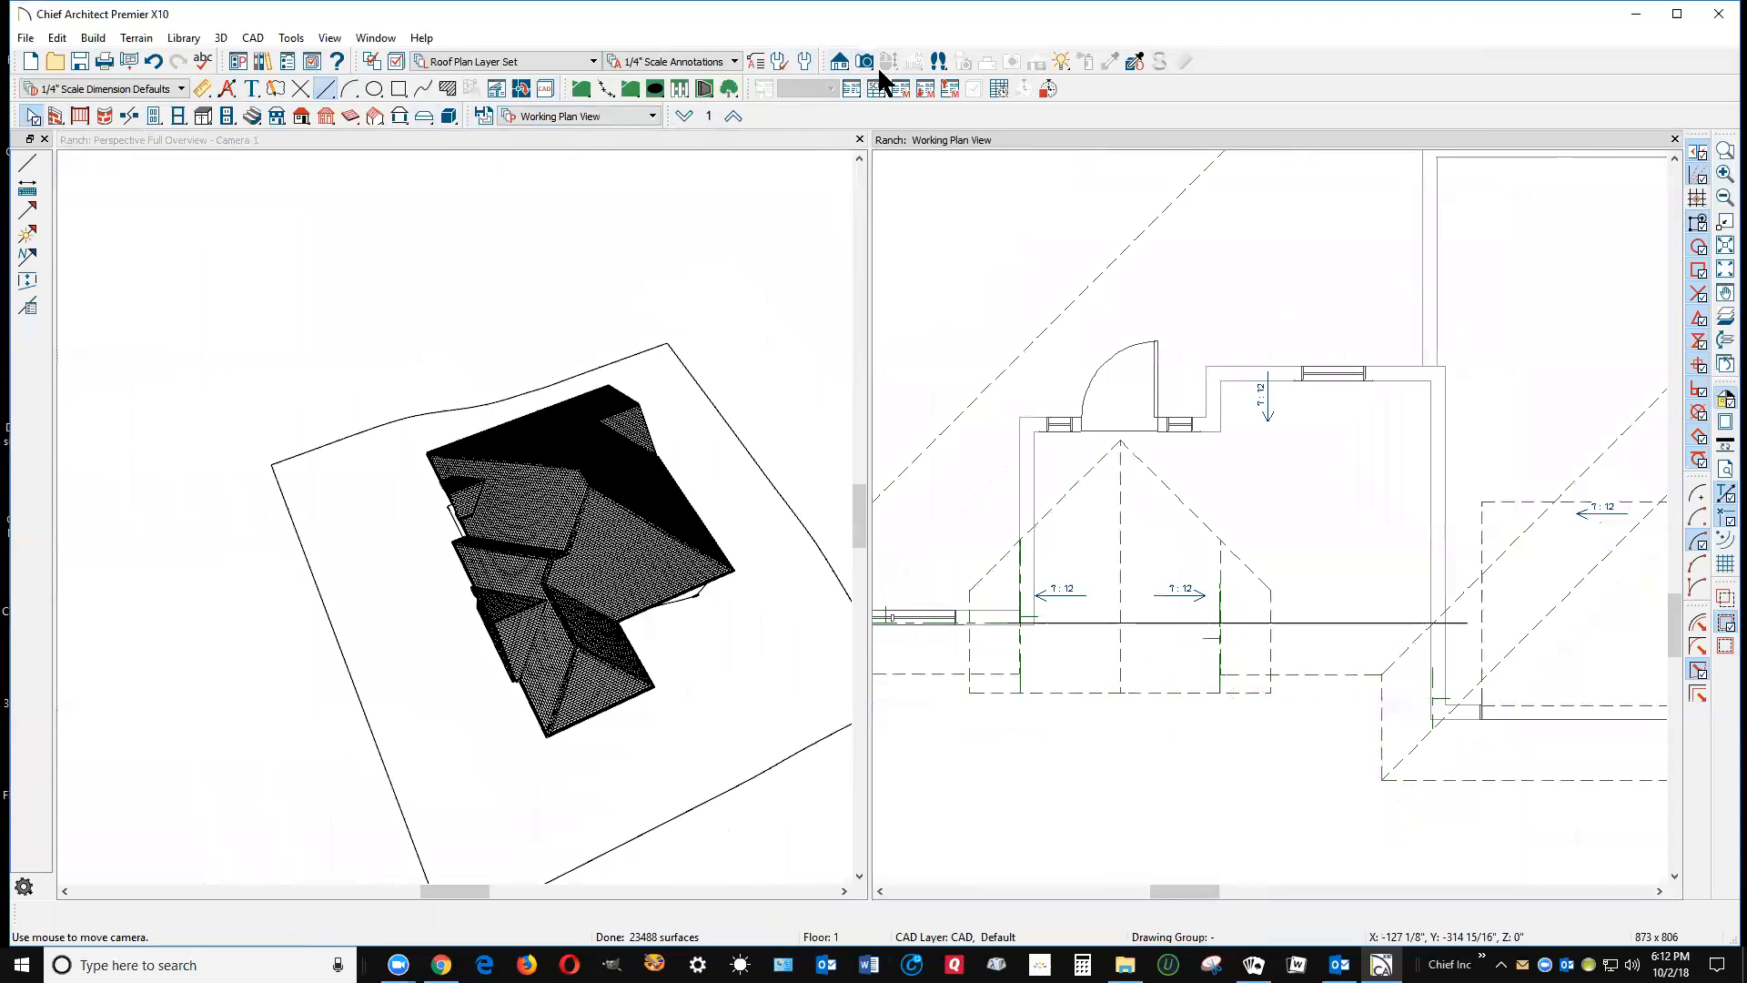
left_click(290, 205)
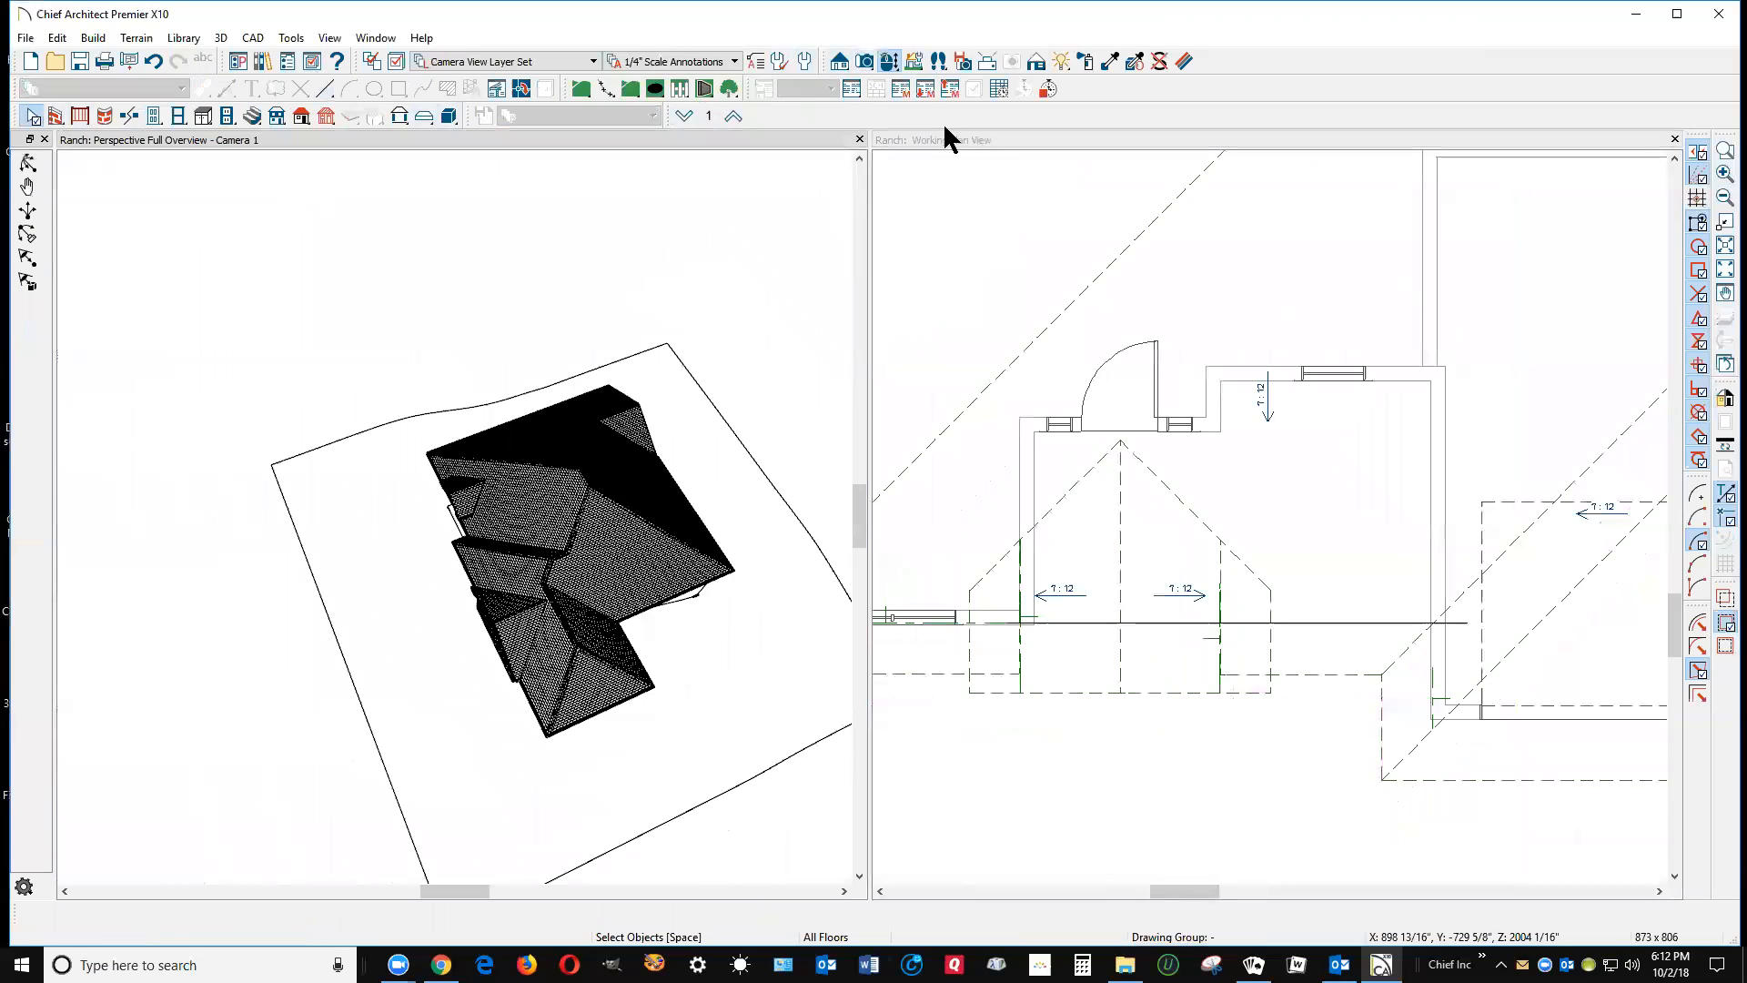
left_click(889, 62)
left_click_drag(584, 643, 780, 476)
scroll(420, 502, "up", 5)
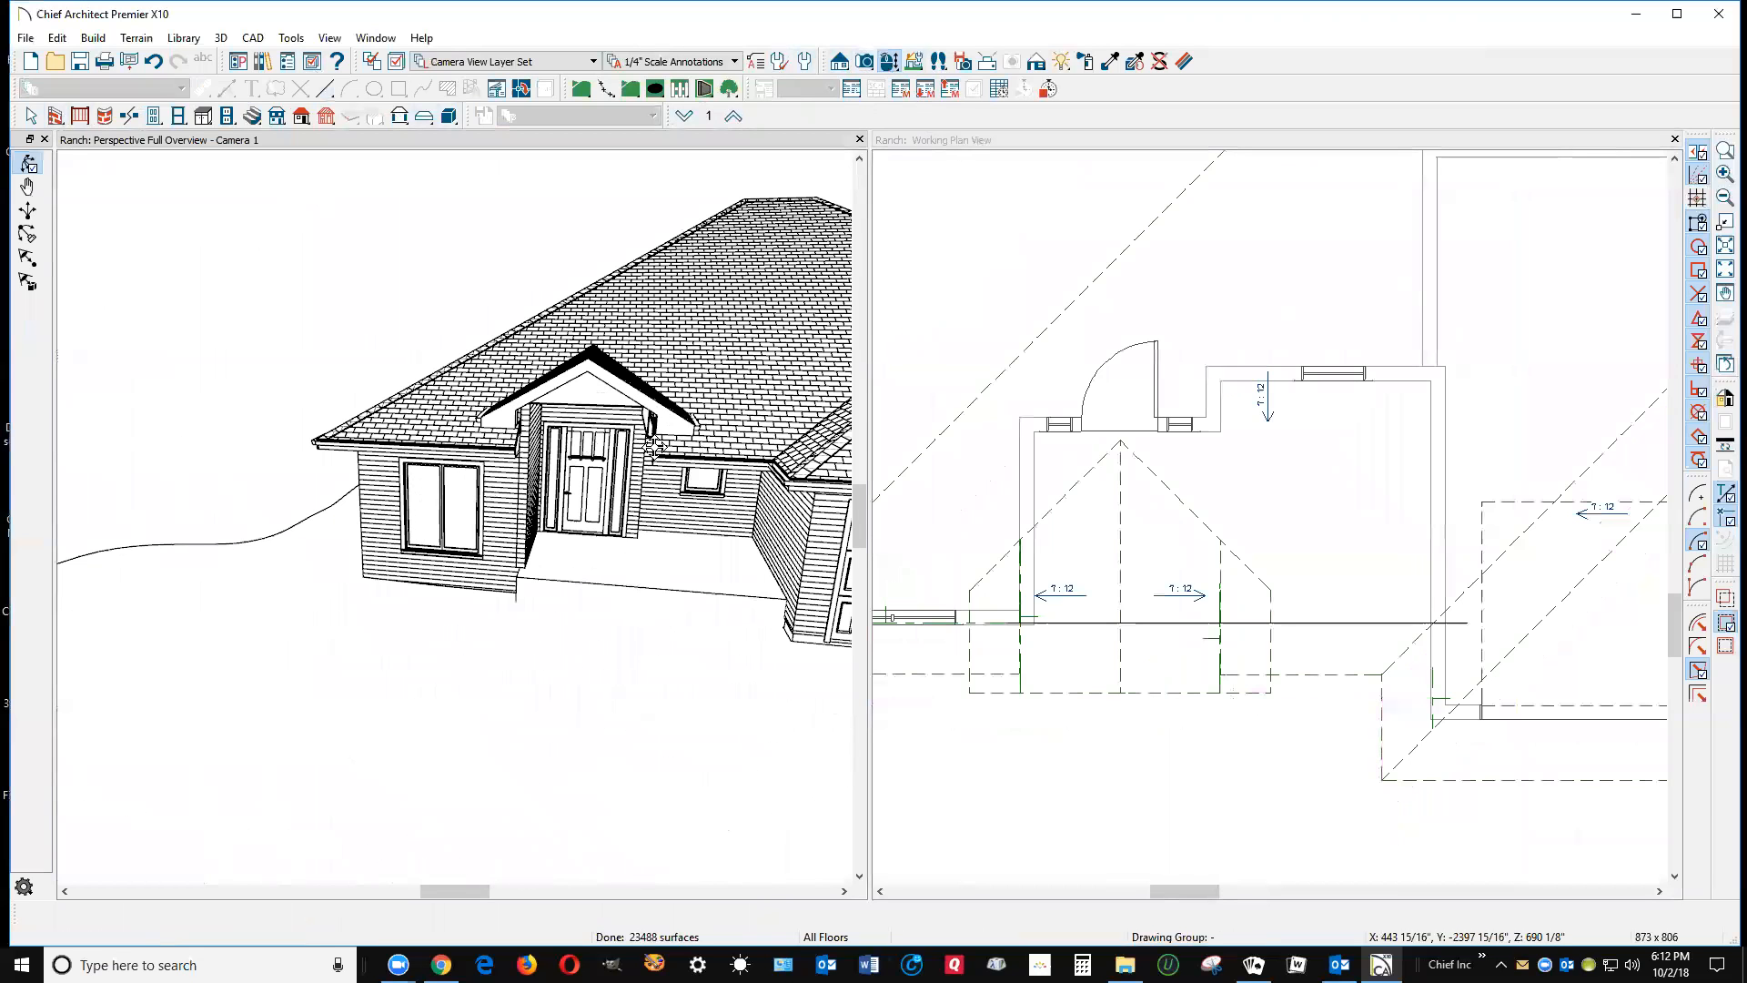
left_click_drag(600, 508, 515, 510)
scroll(516, 509, "down", 5)
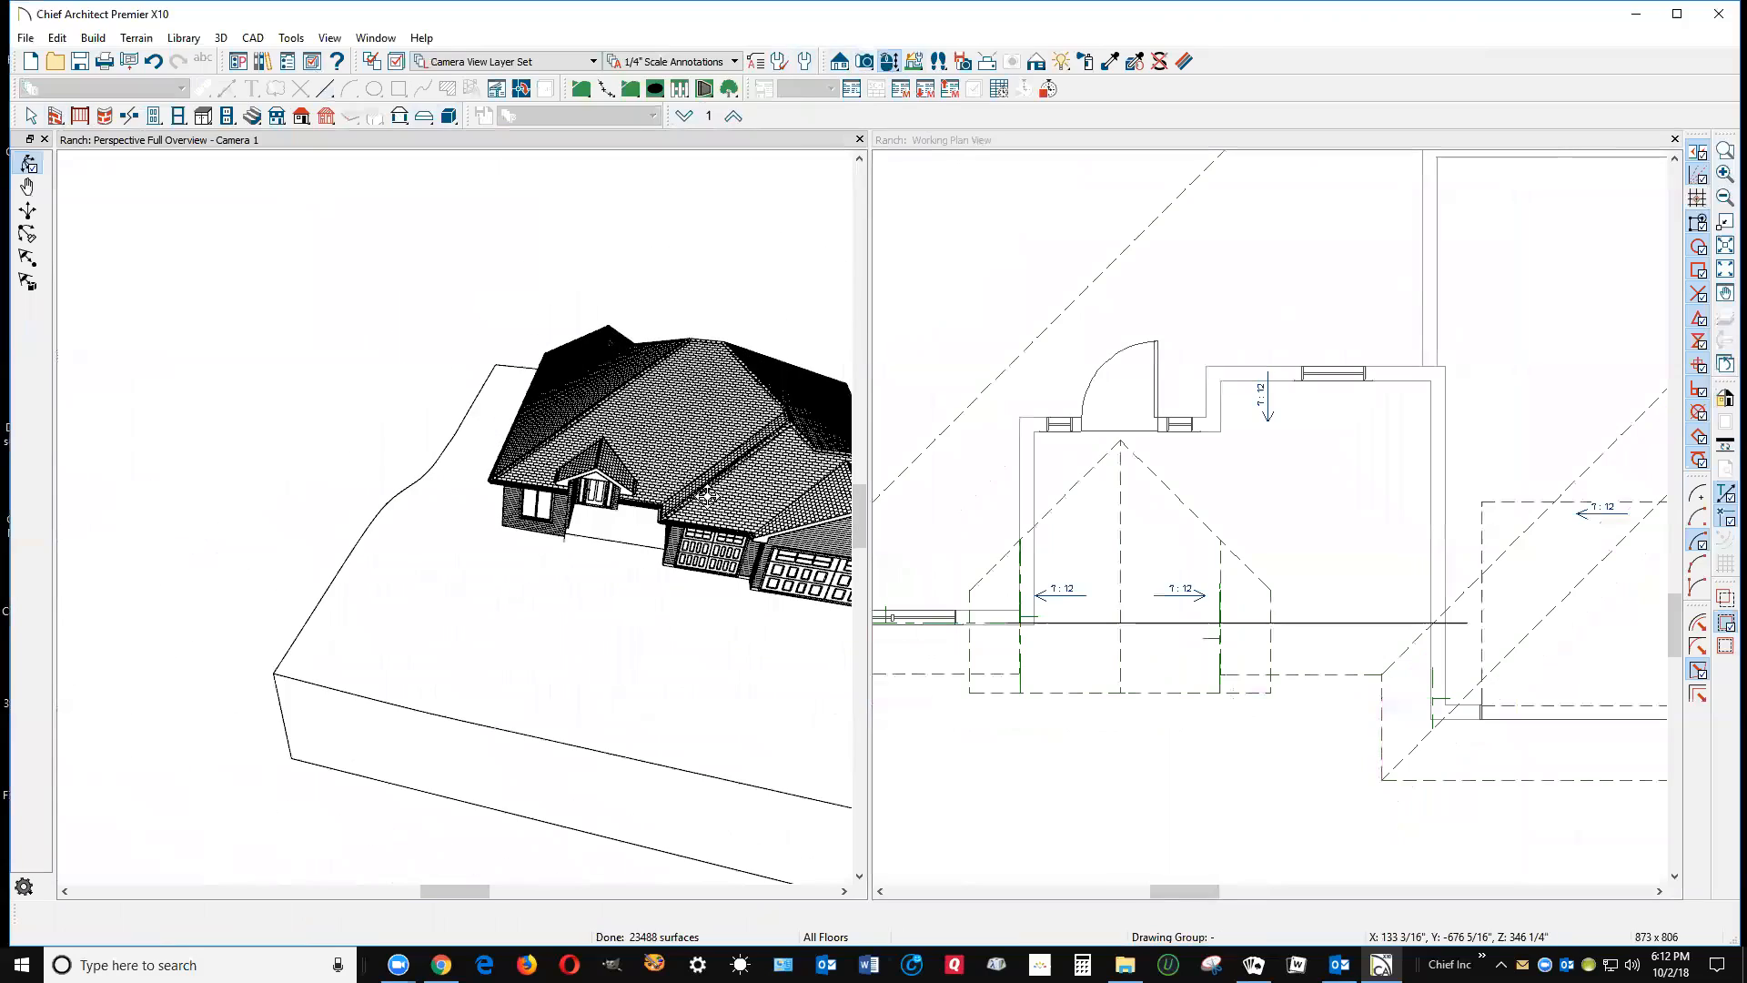
left_click_drag(707, 496, 606, 625)
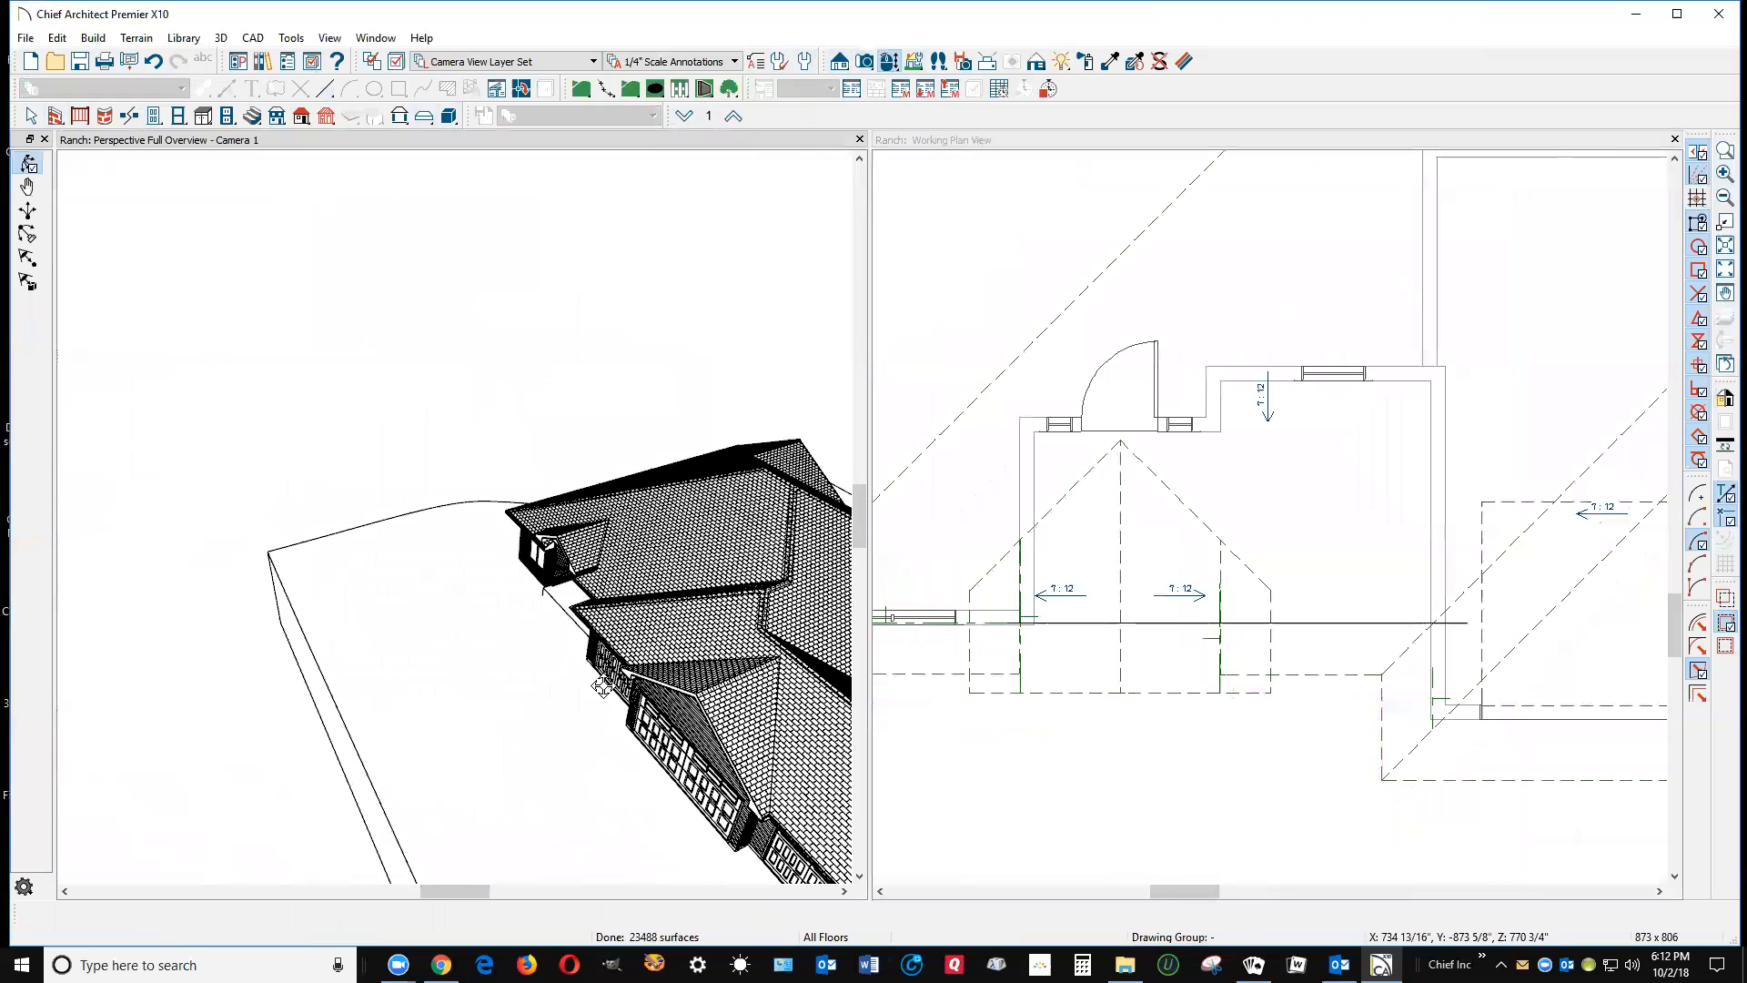
scroll(606, 687, "down", 1)
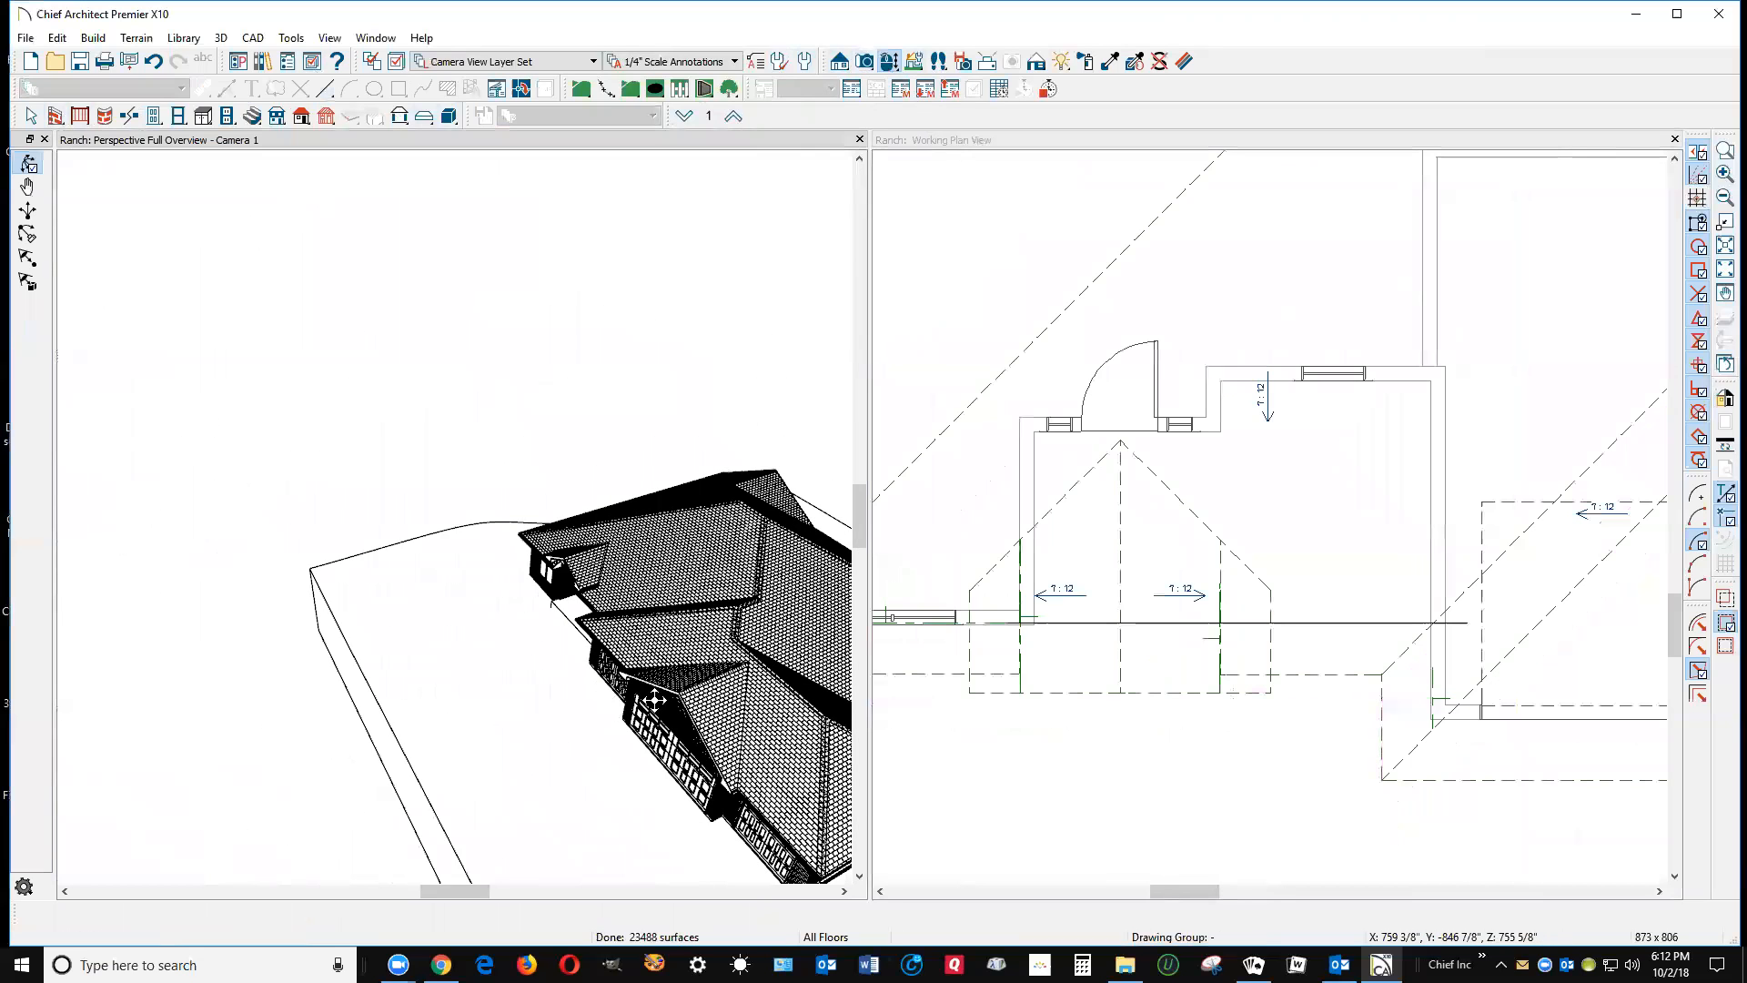
scroll(655, 700, "down", 3)
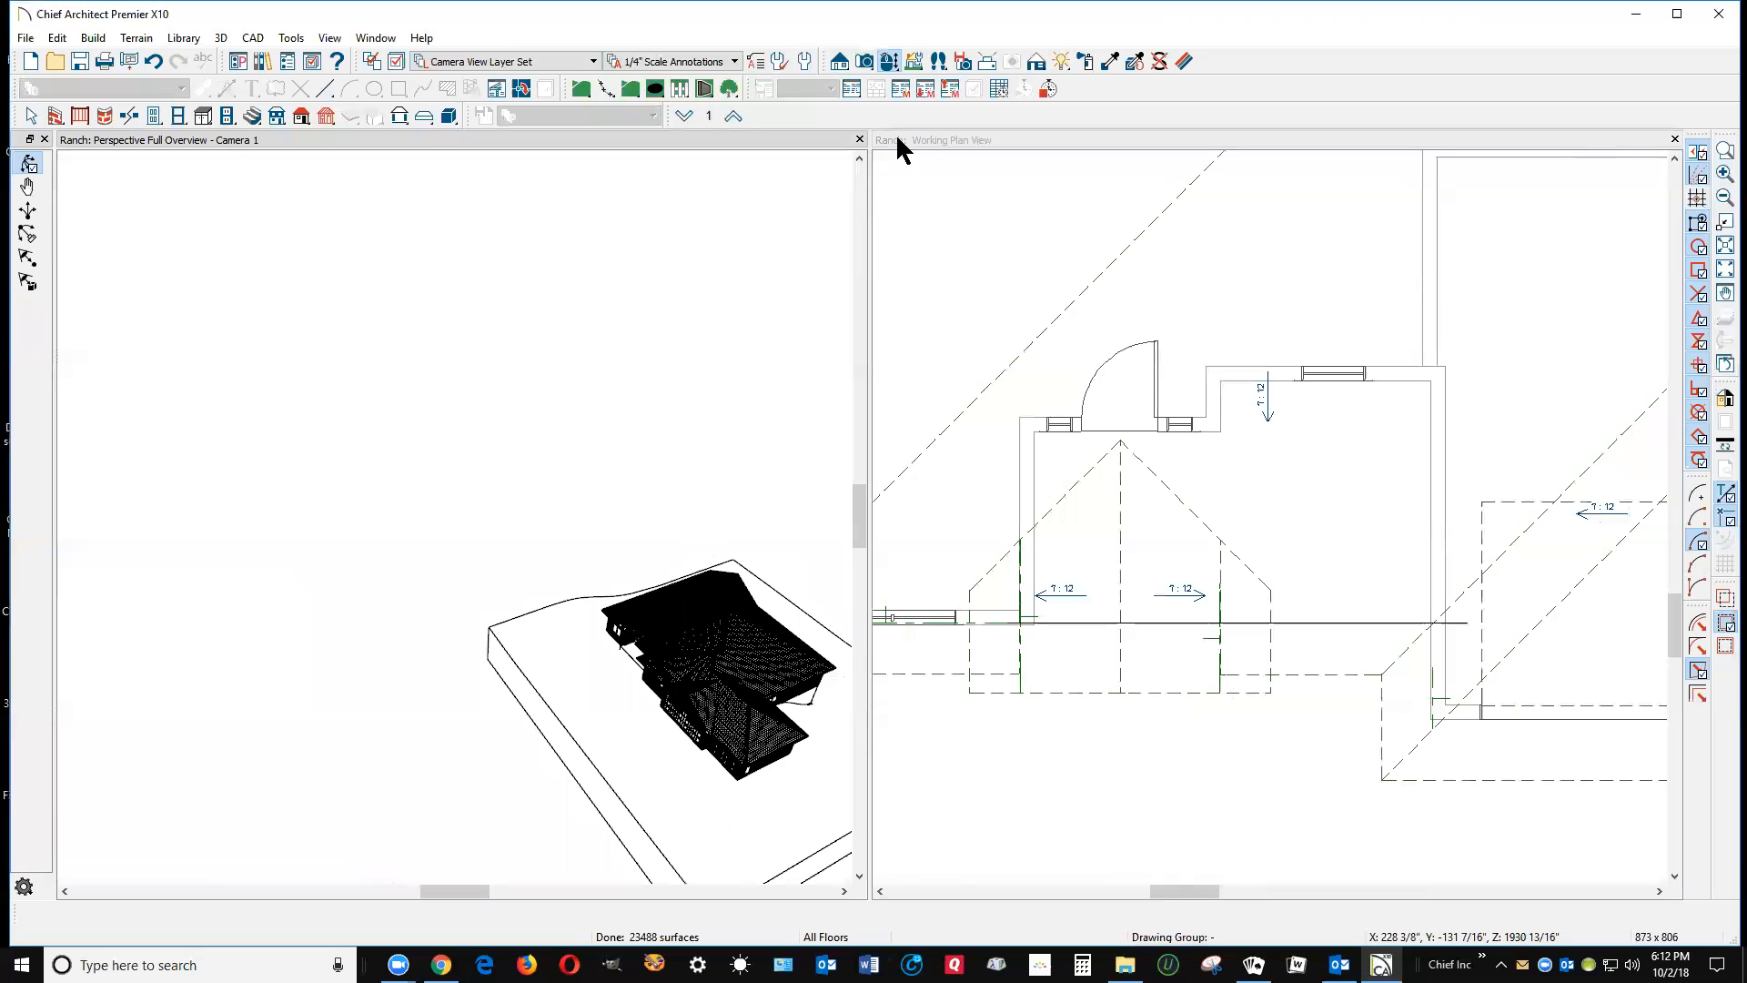
Step: Close the perspective camera view and fit the whole plan in the window
left_click(861, 139)
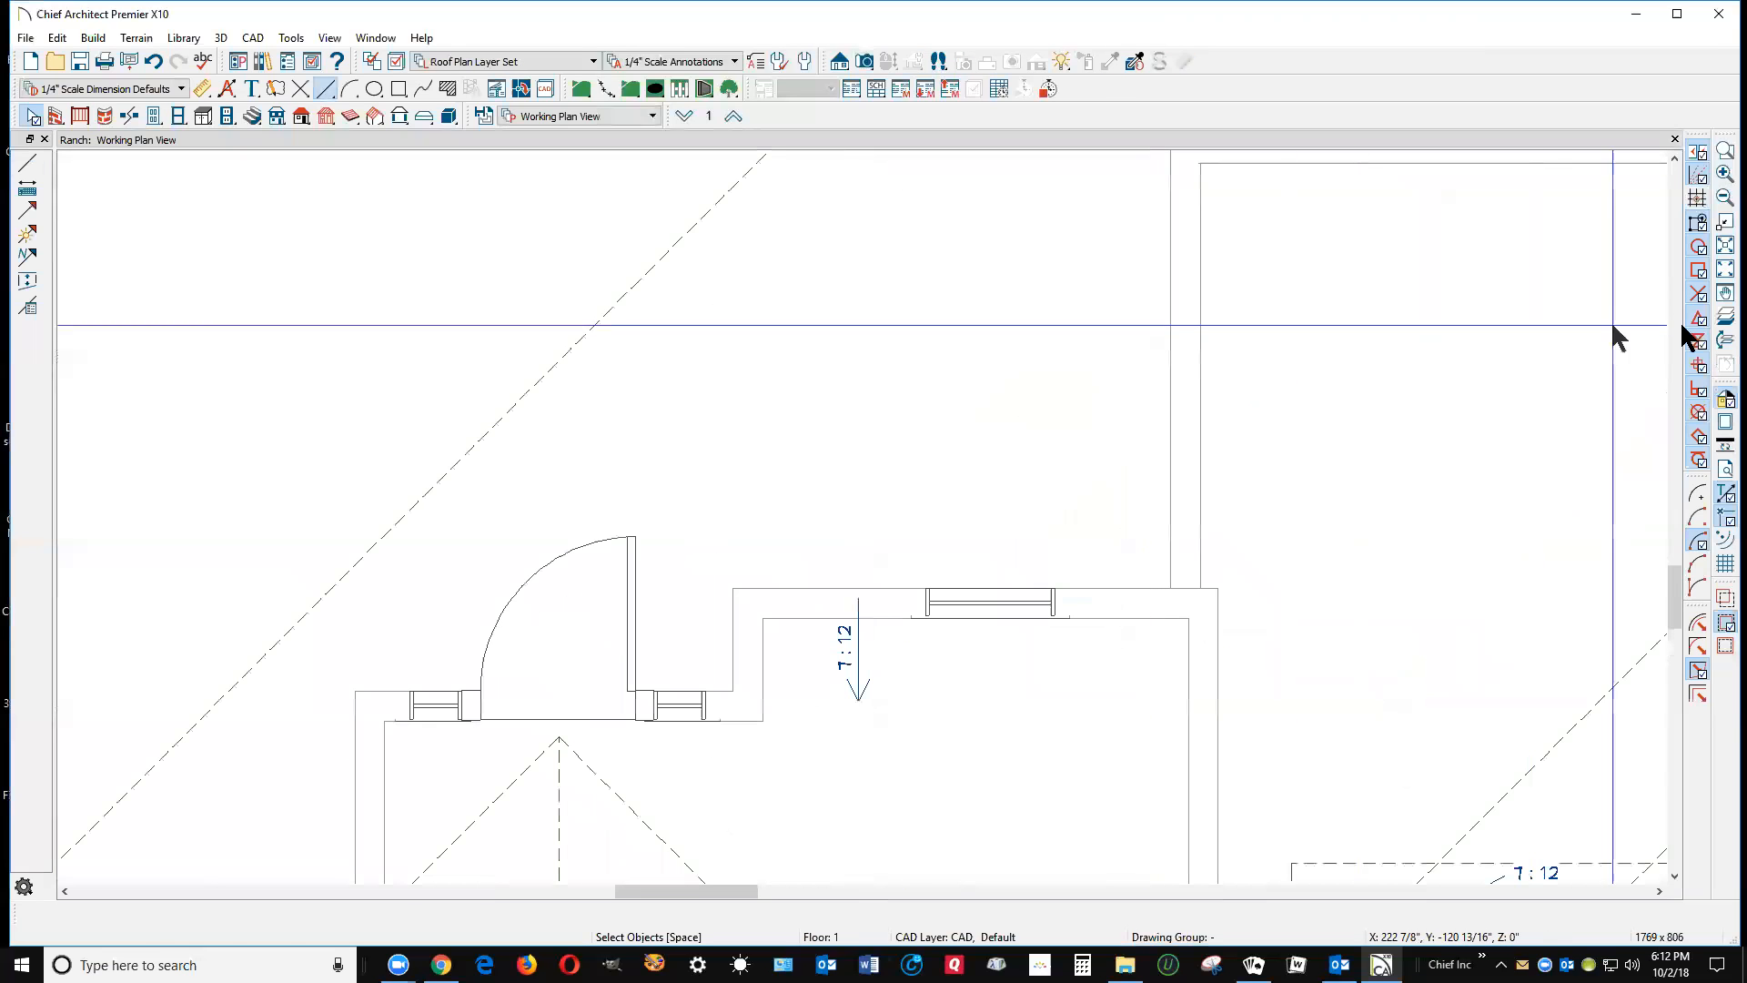
left_click(1725, 270)
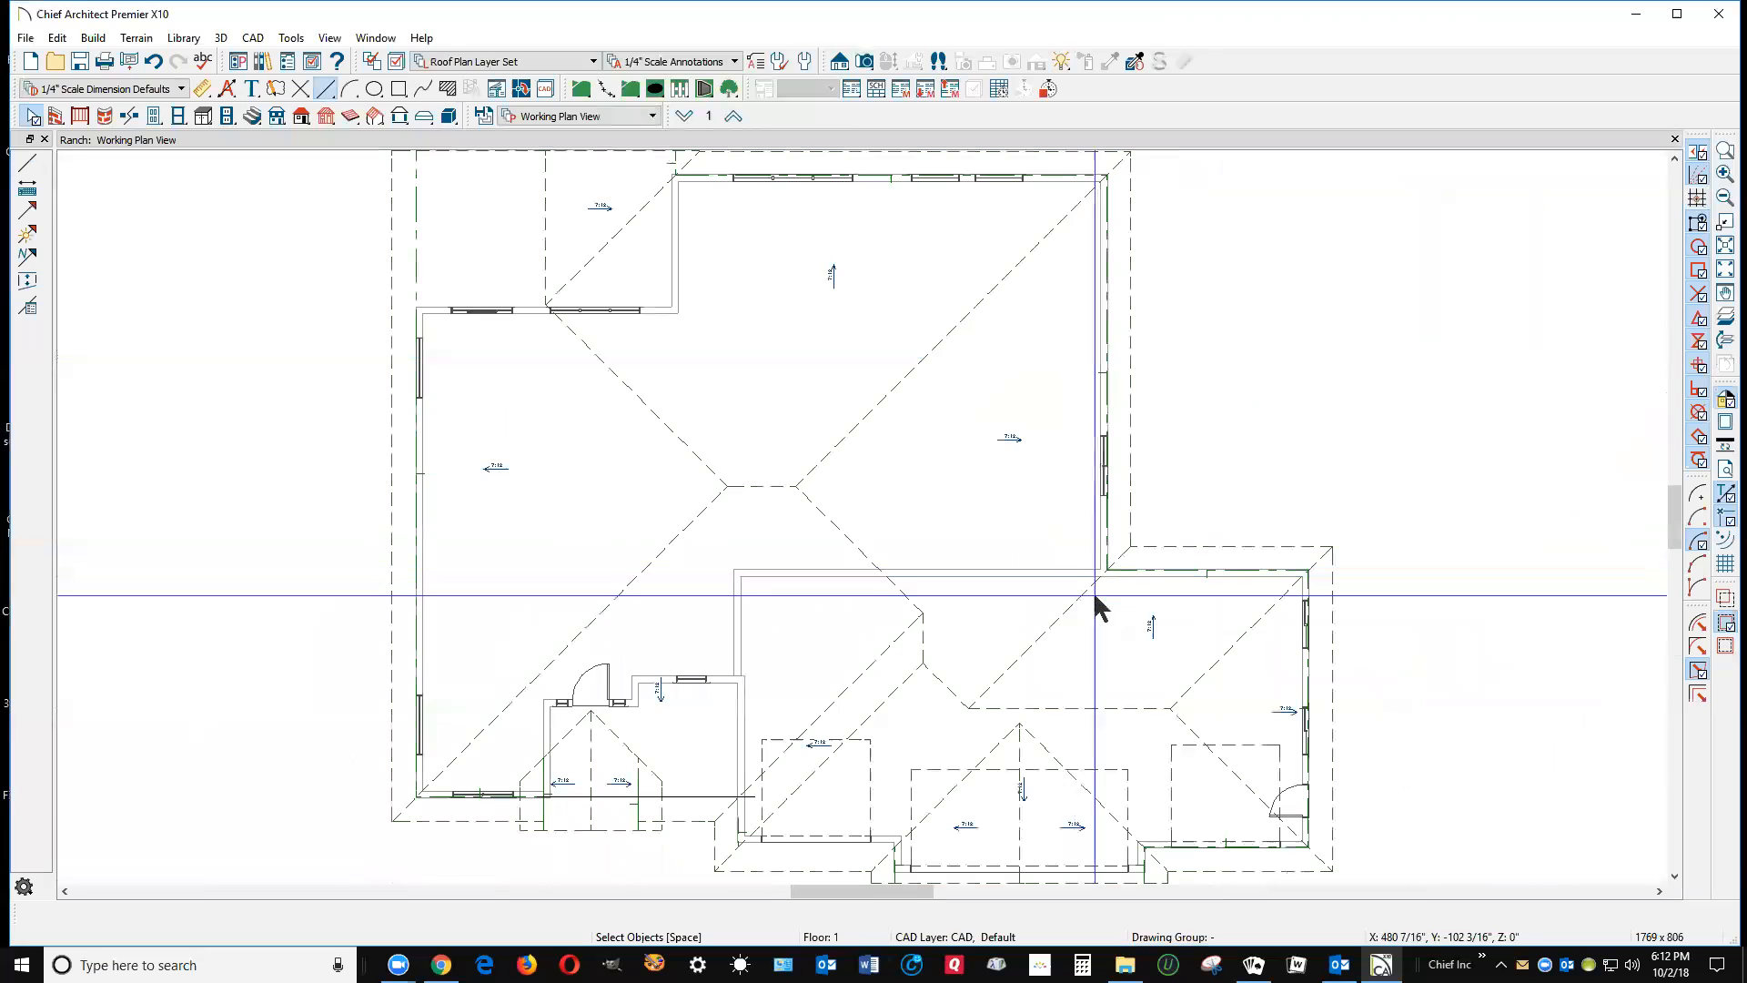
scroll(1122, 609, "down", 2)
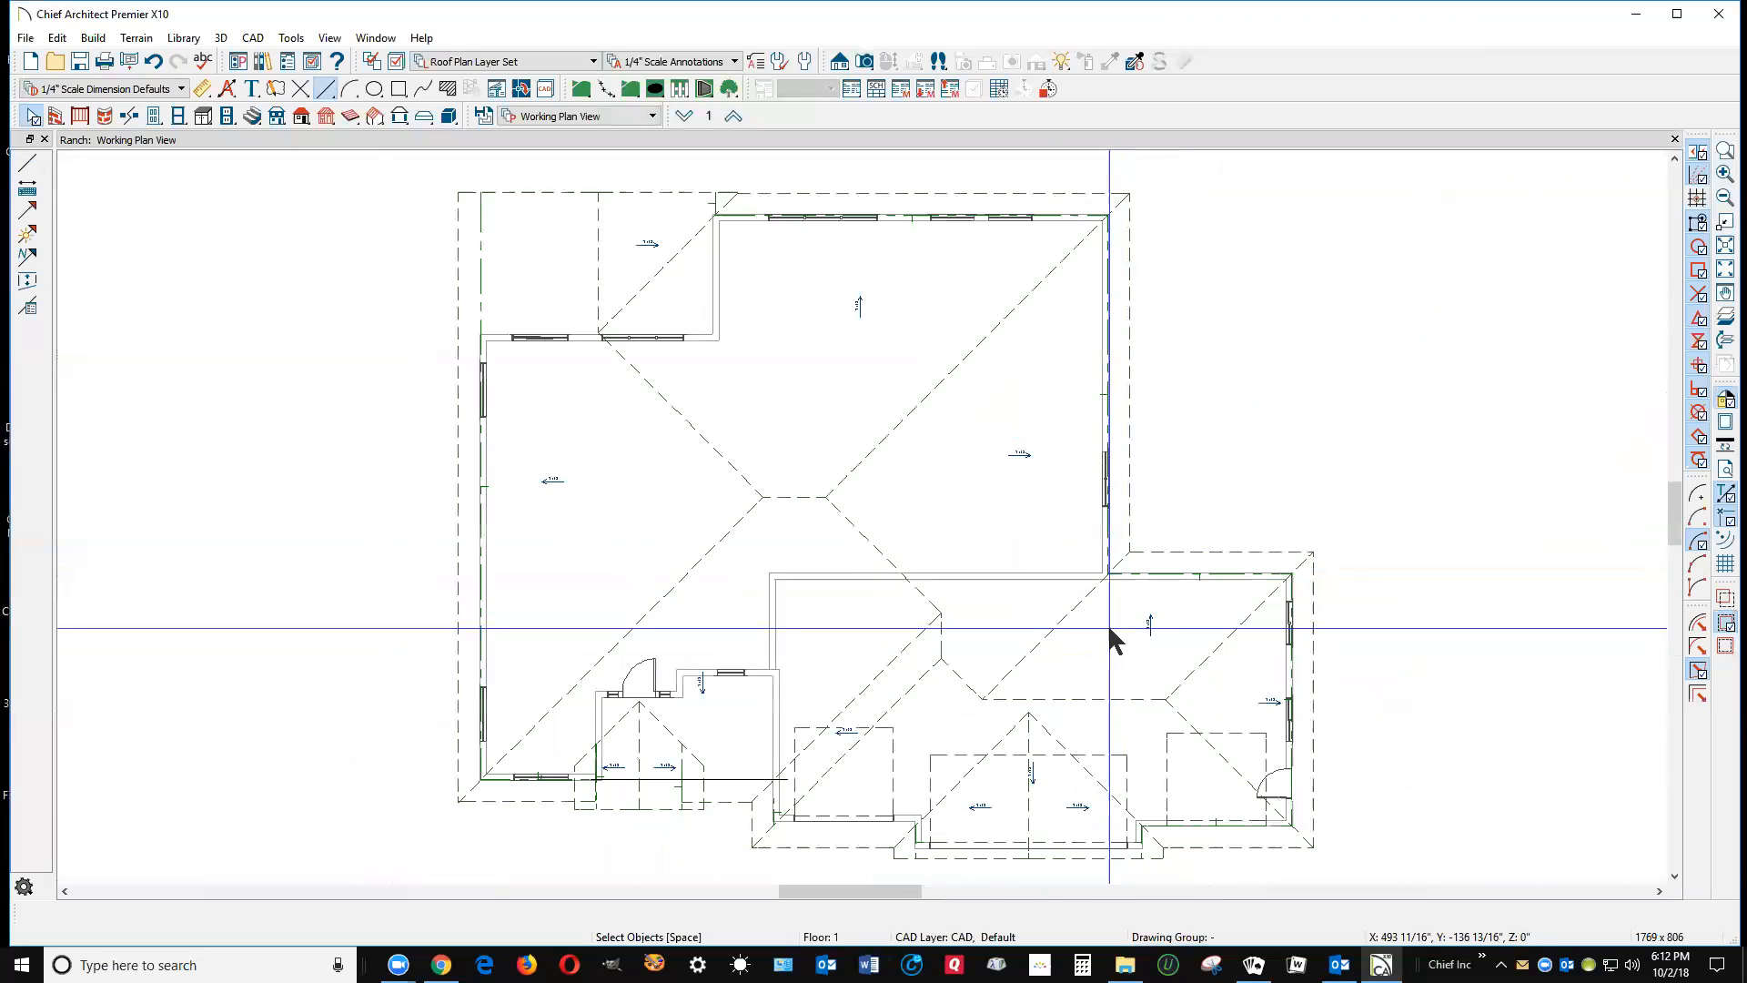
Step: Check the front roof plane's eave east of the entry gable and delete the CAD reference line crossing the entry
left_click(755, 777)
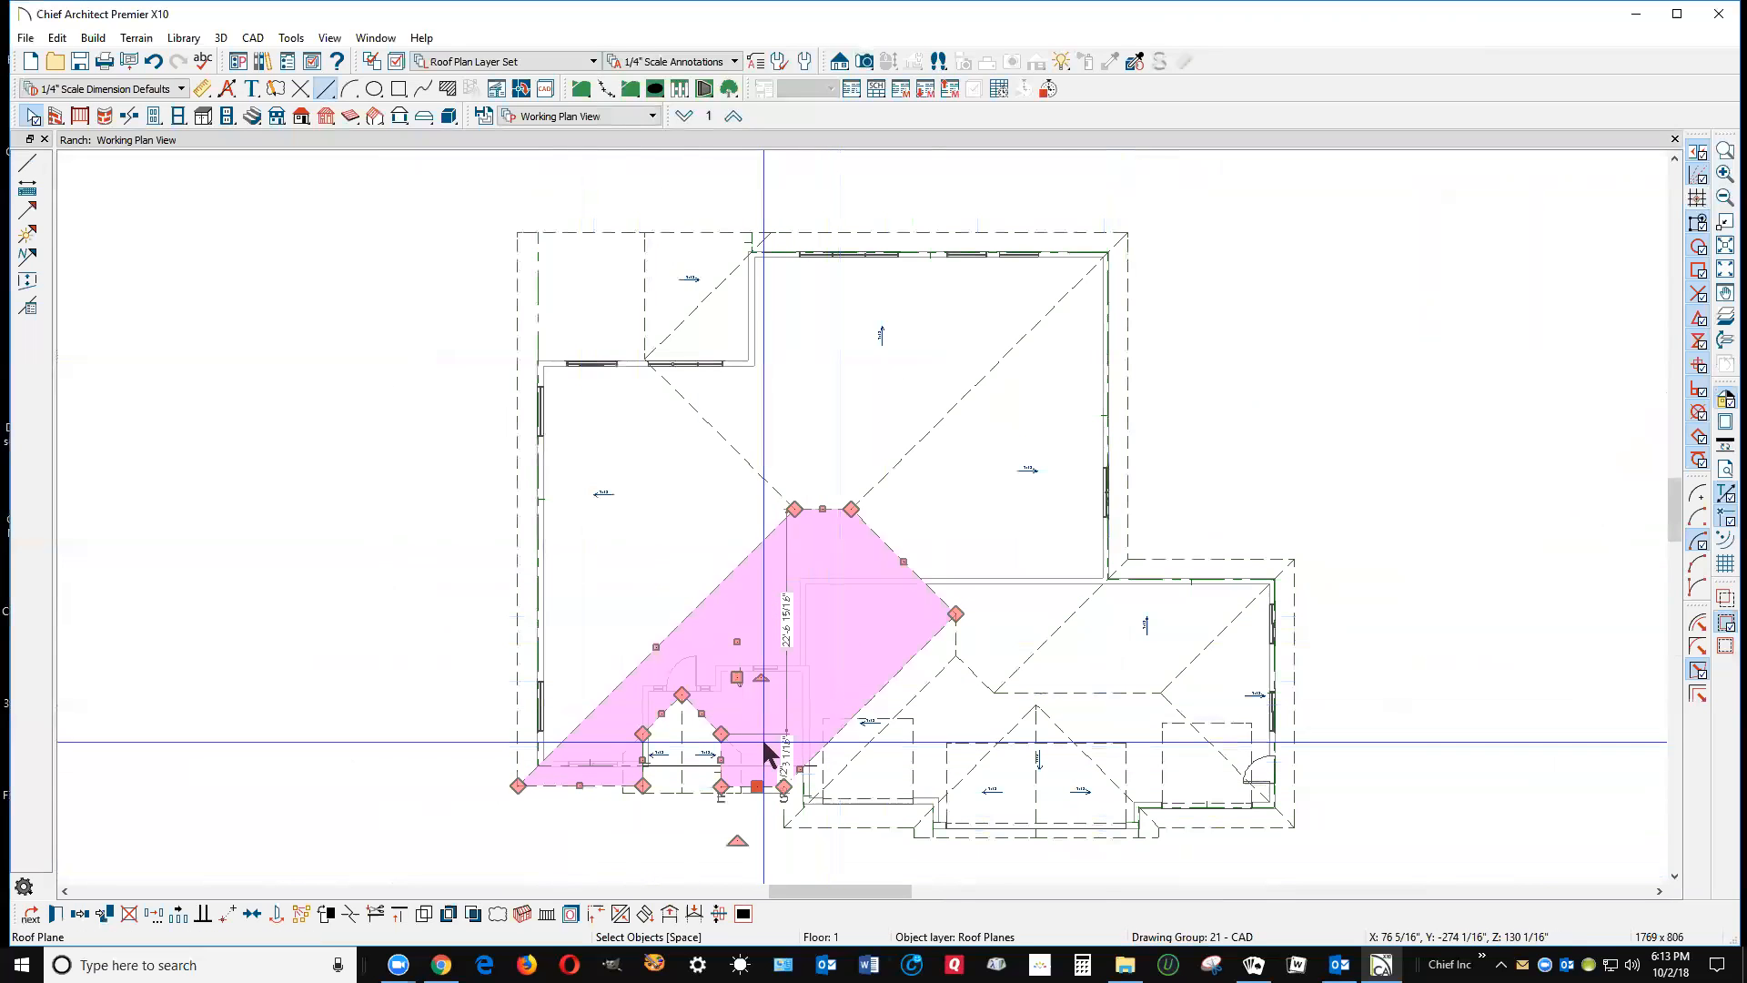
key("Escape")
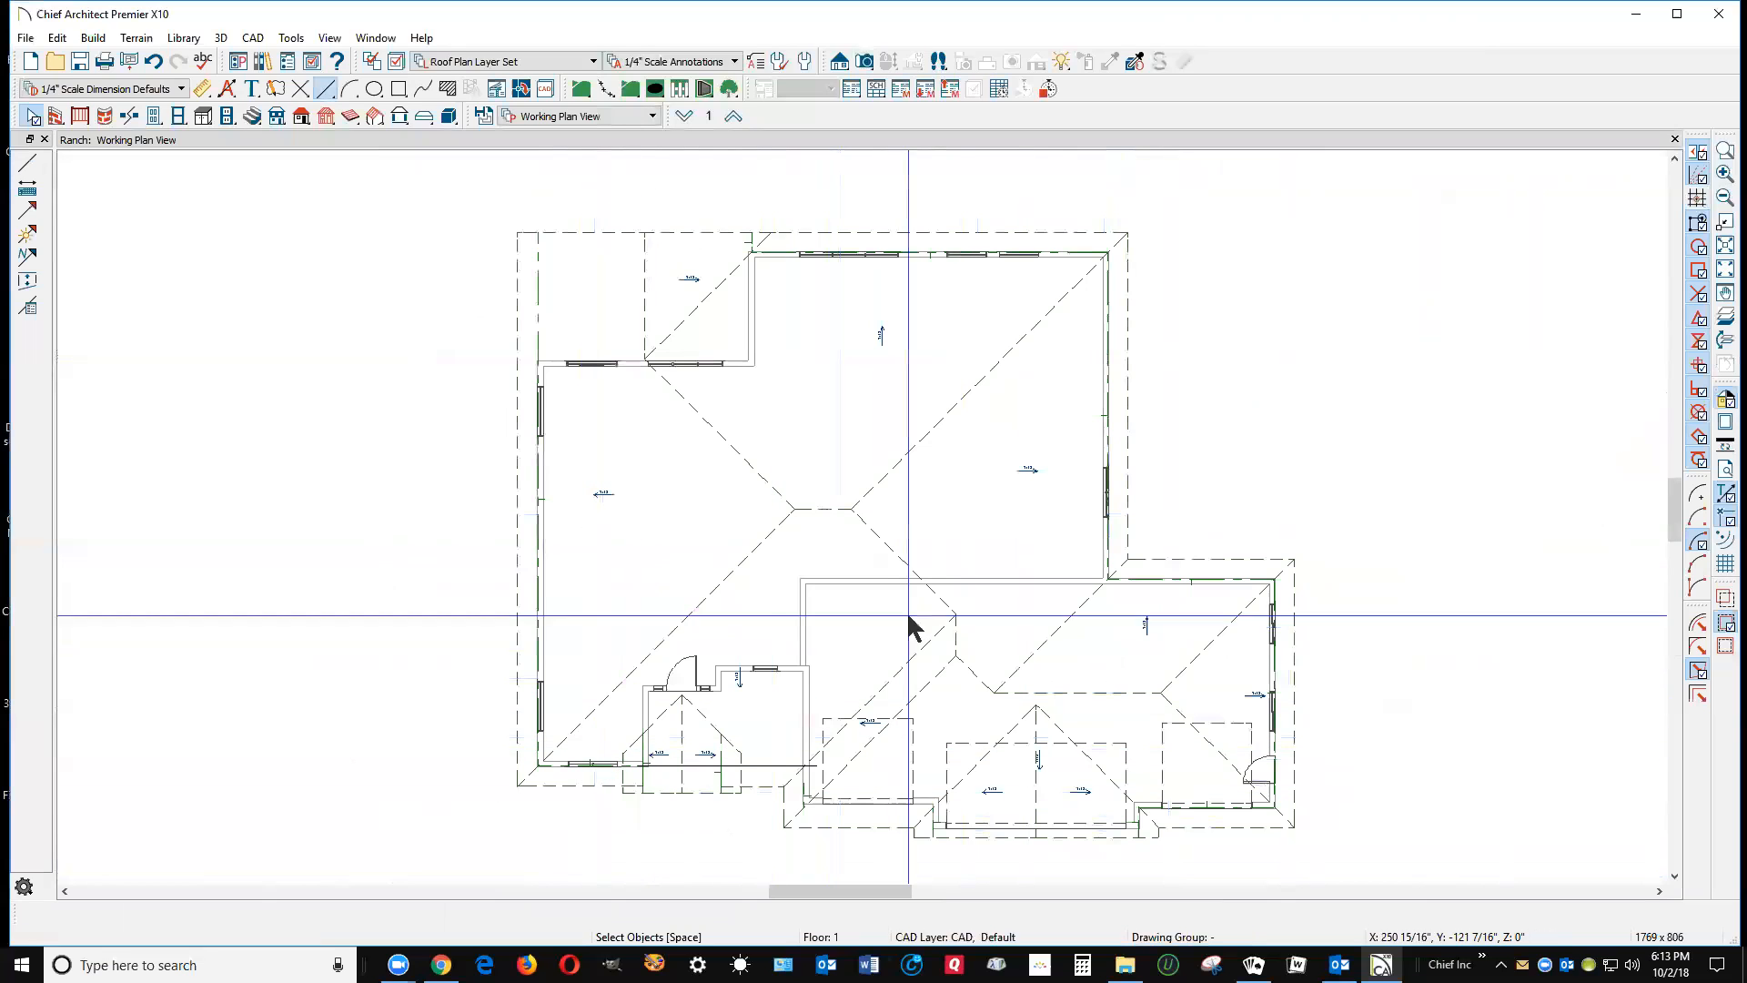
left_click(765, 788)
key("Escape")
left_click(762, 765)
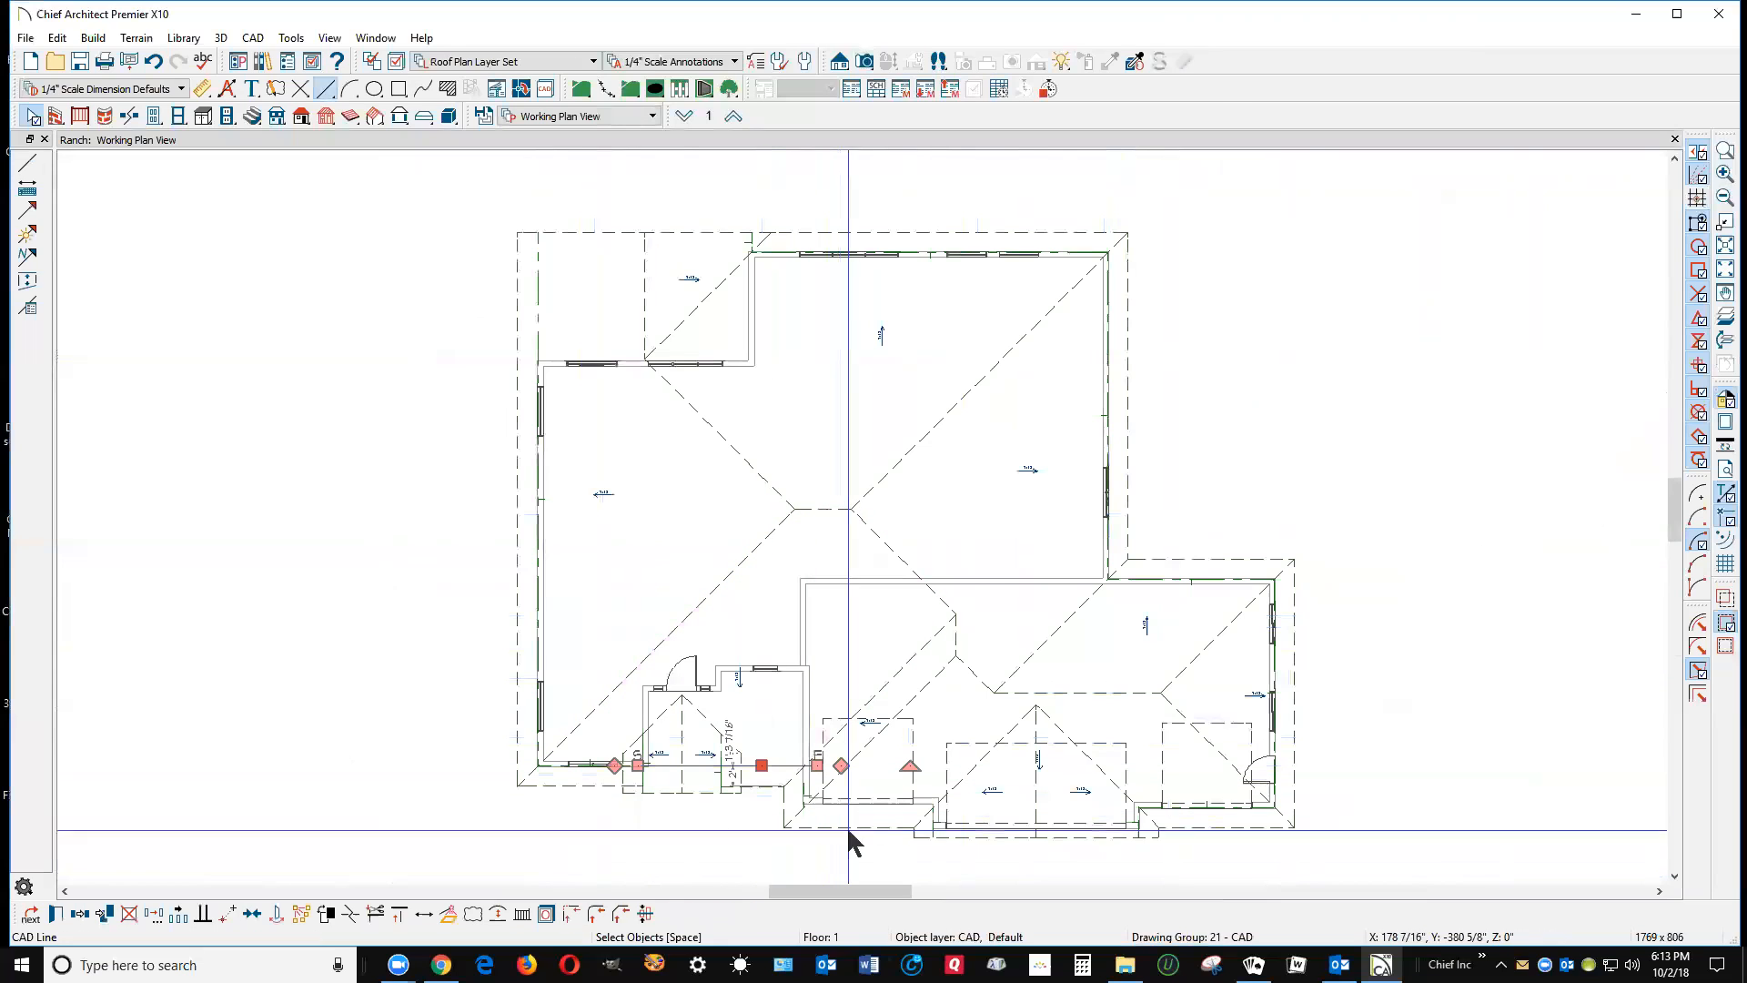
key("Delete")
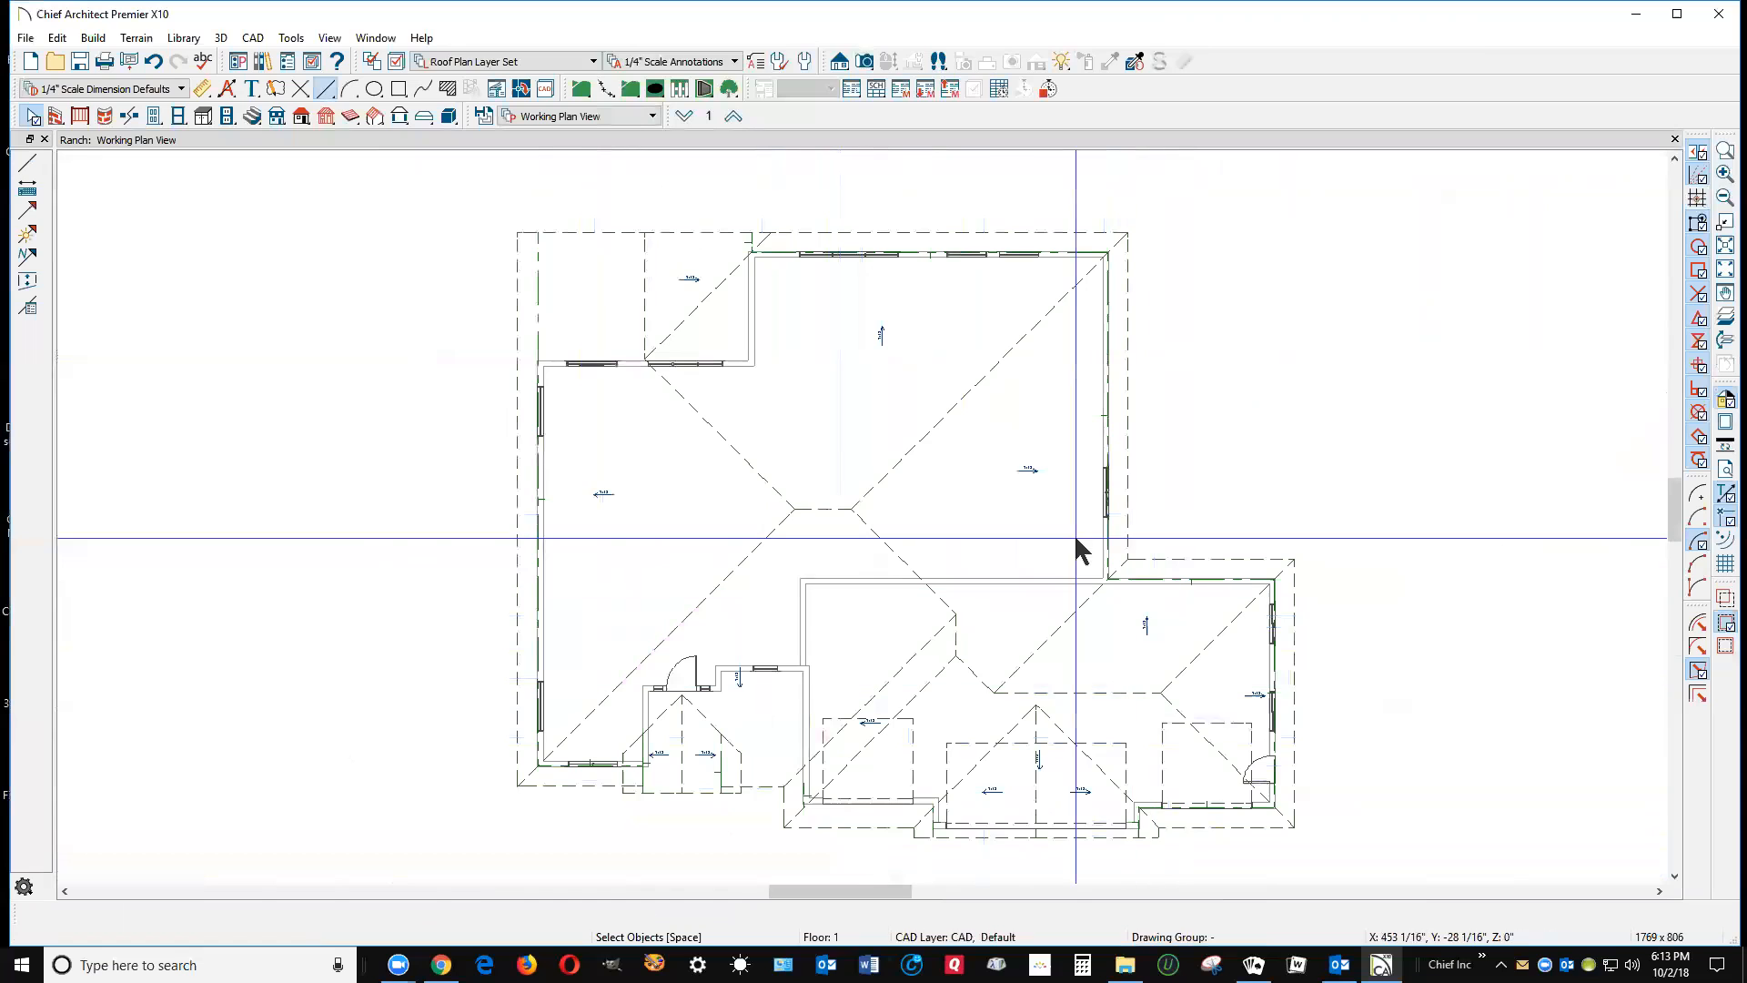
left_click(766, 792)
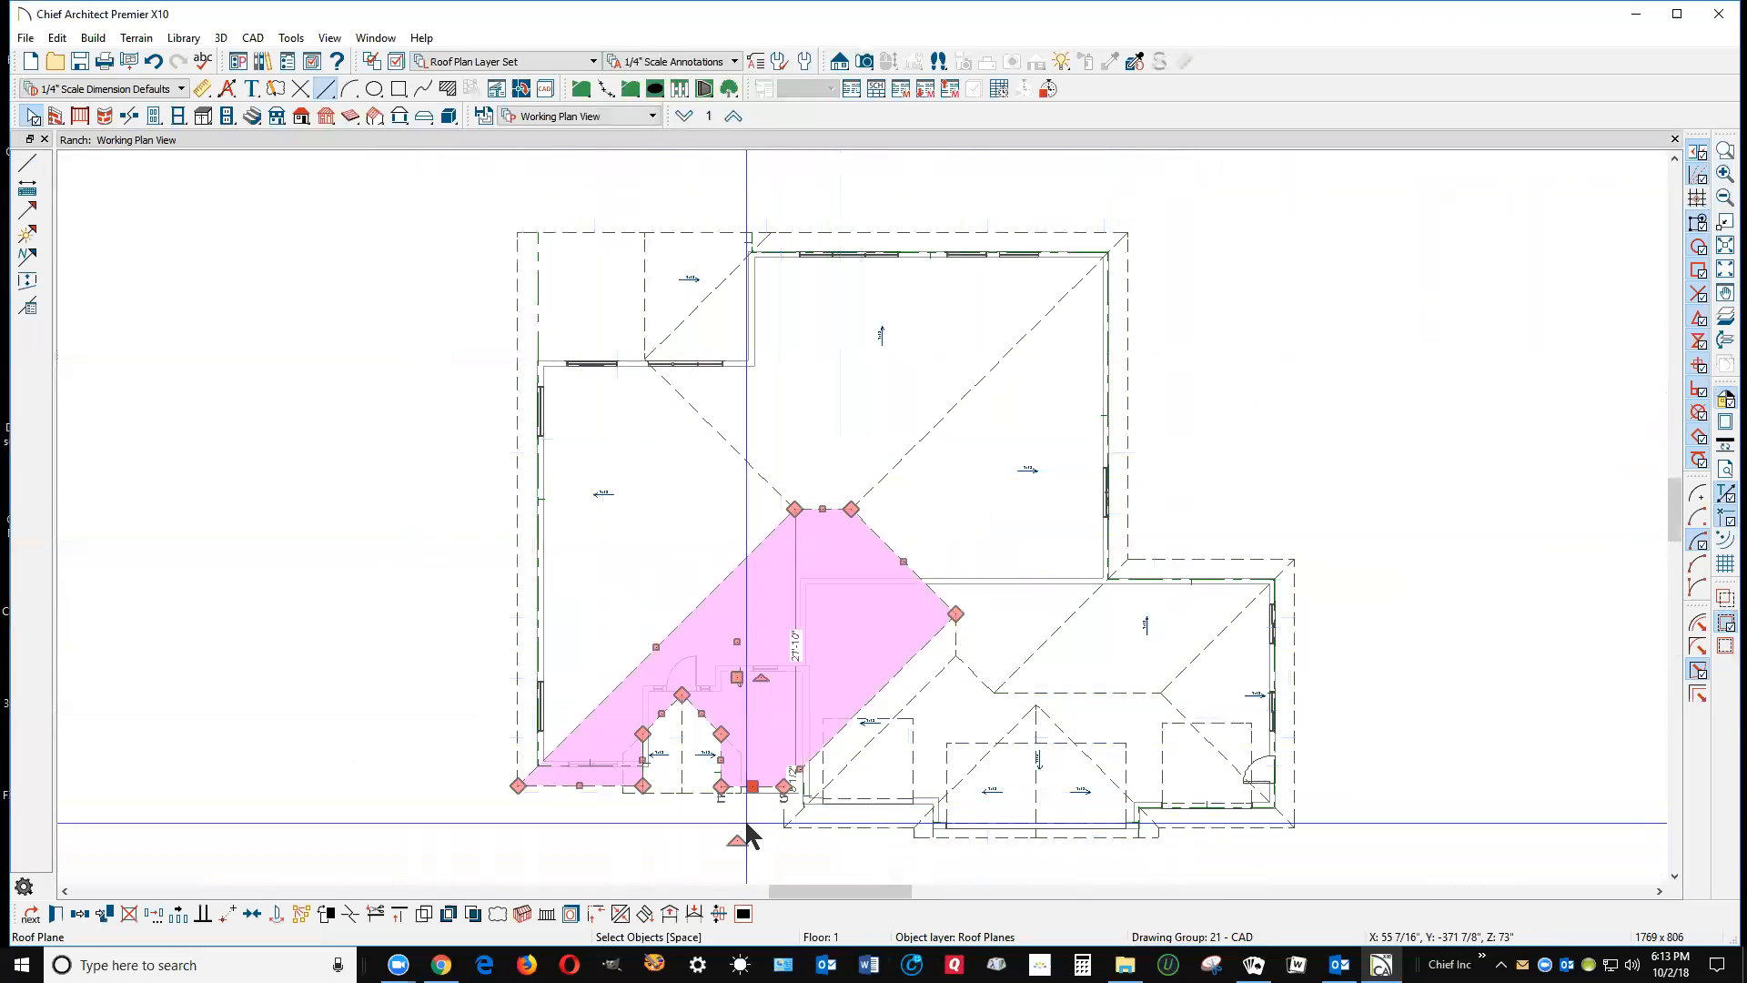
left_click(748, 821)
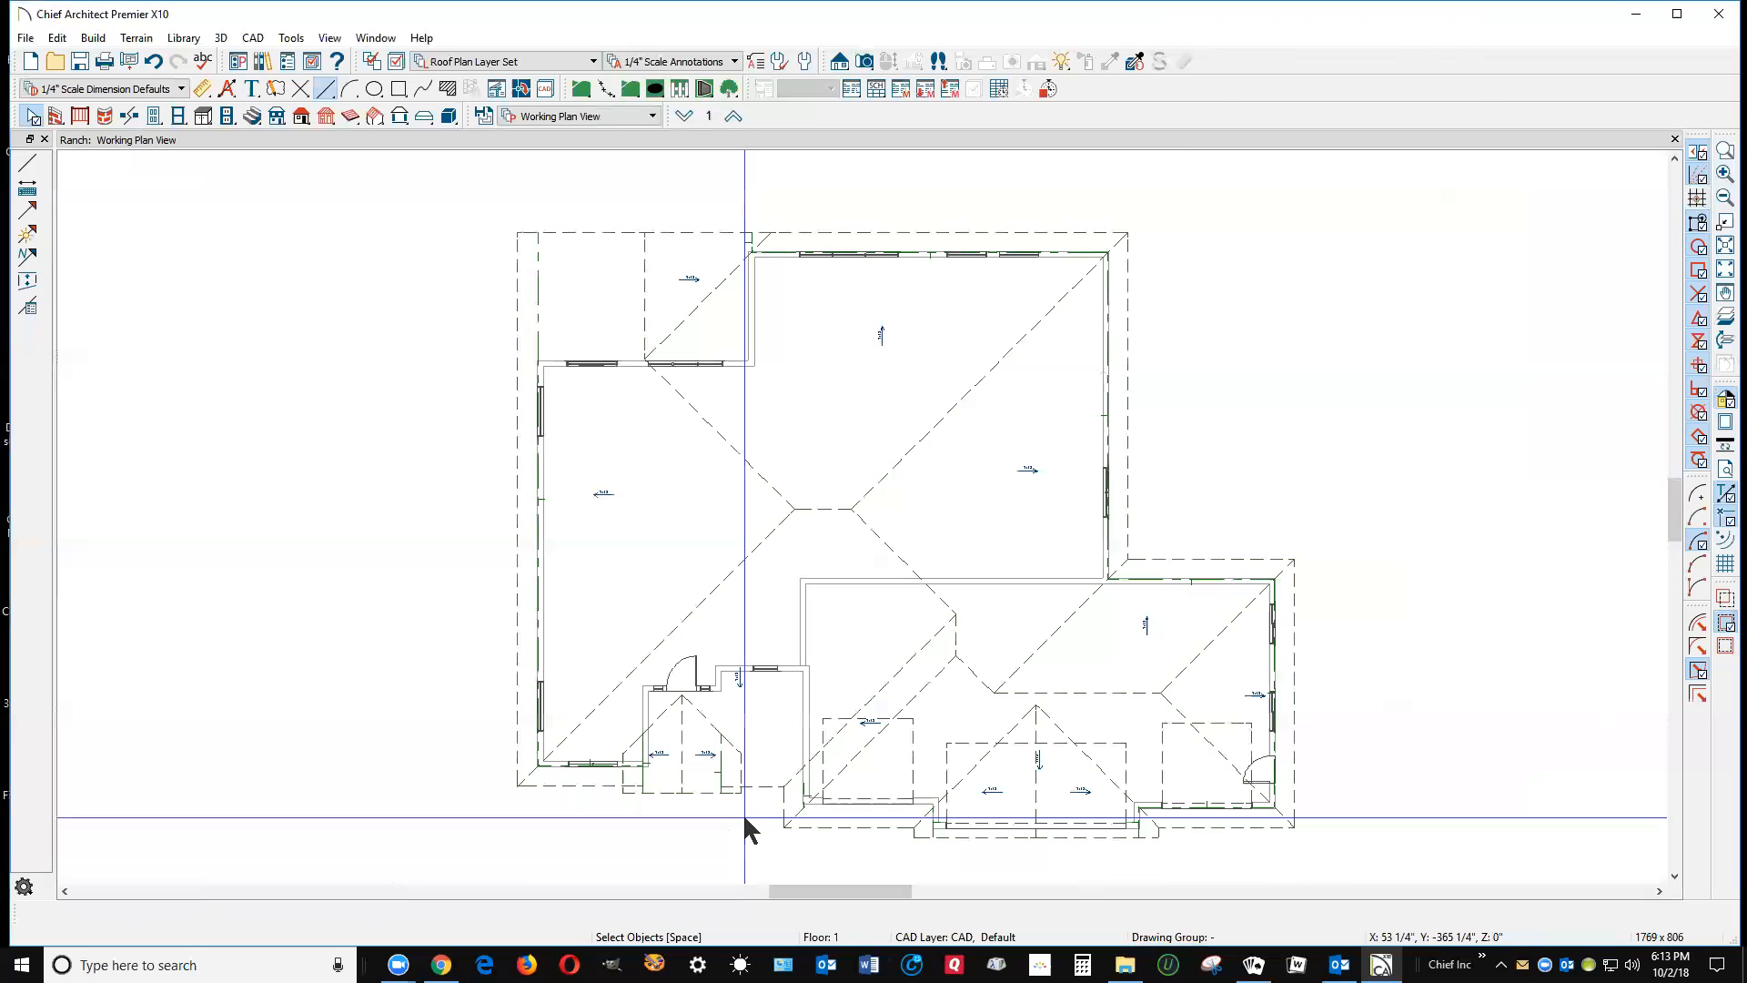